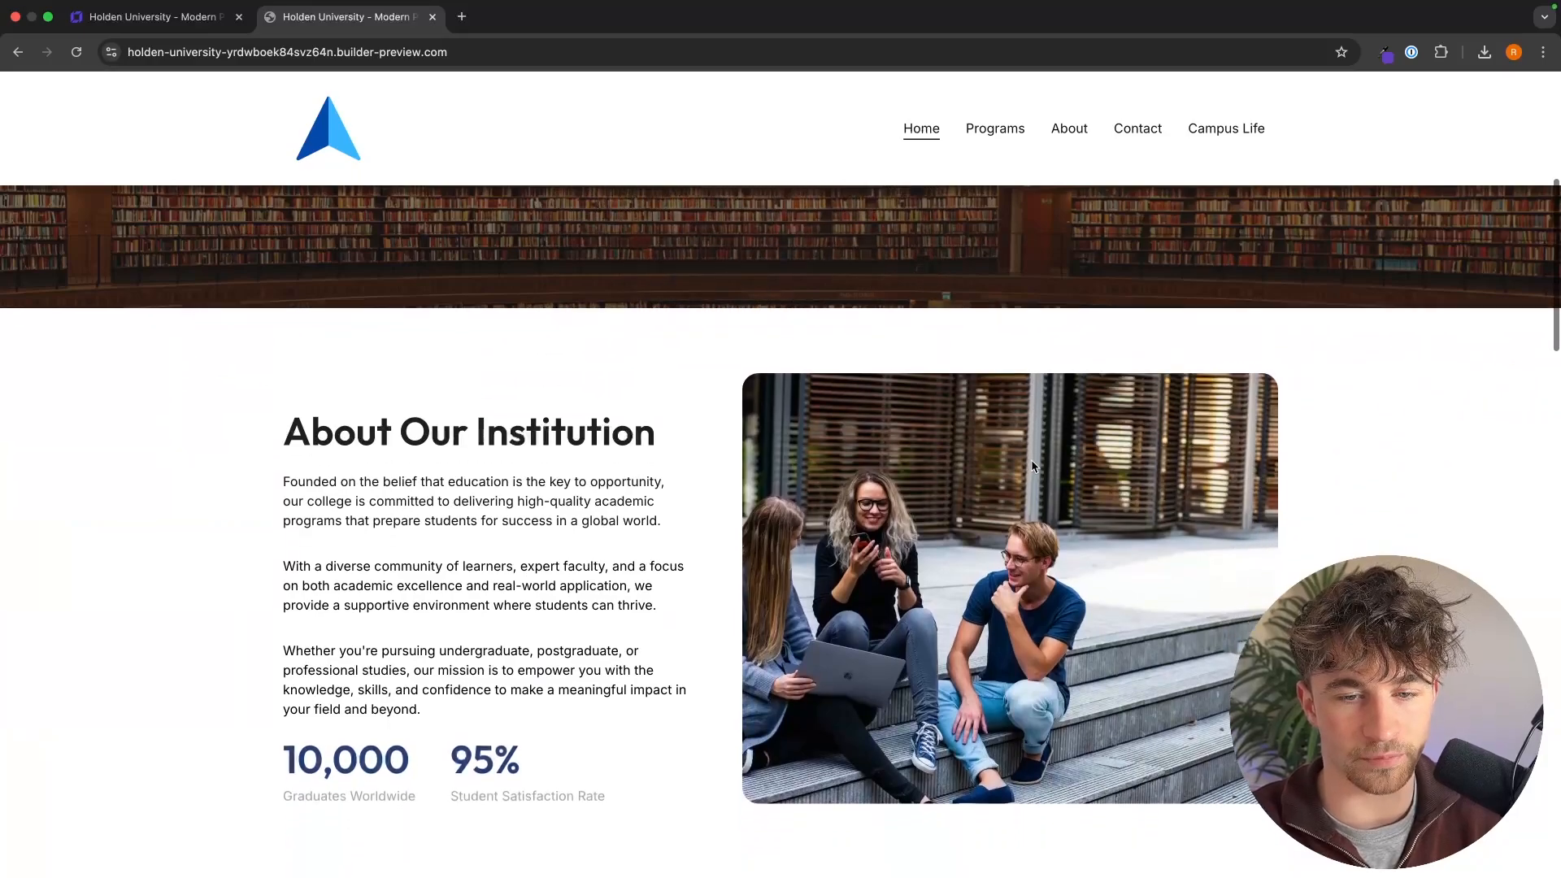
Step: Look through the Holden University home page, from the About section through services and testimonial to the gallery
scroll(716, 527, "down", 10)
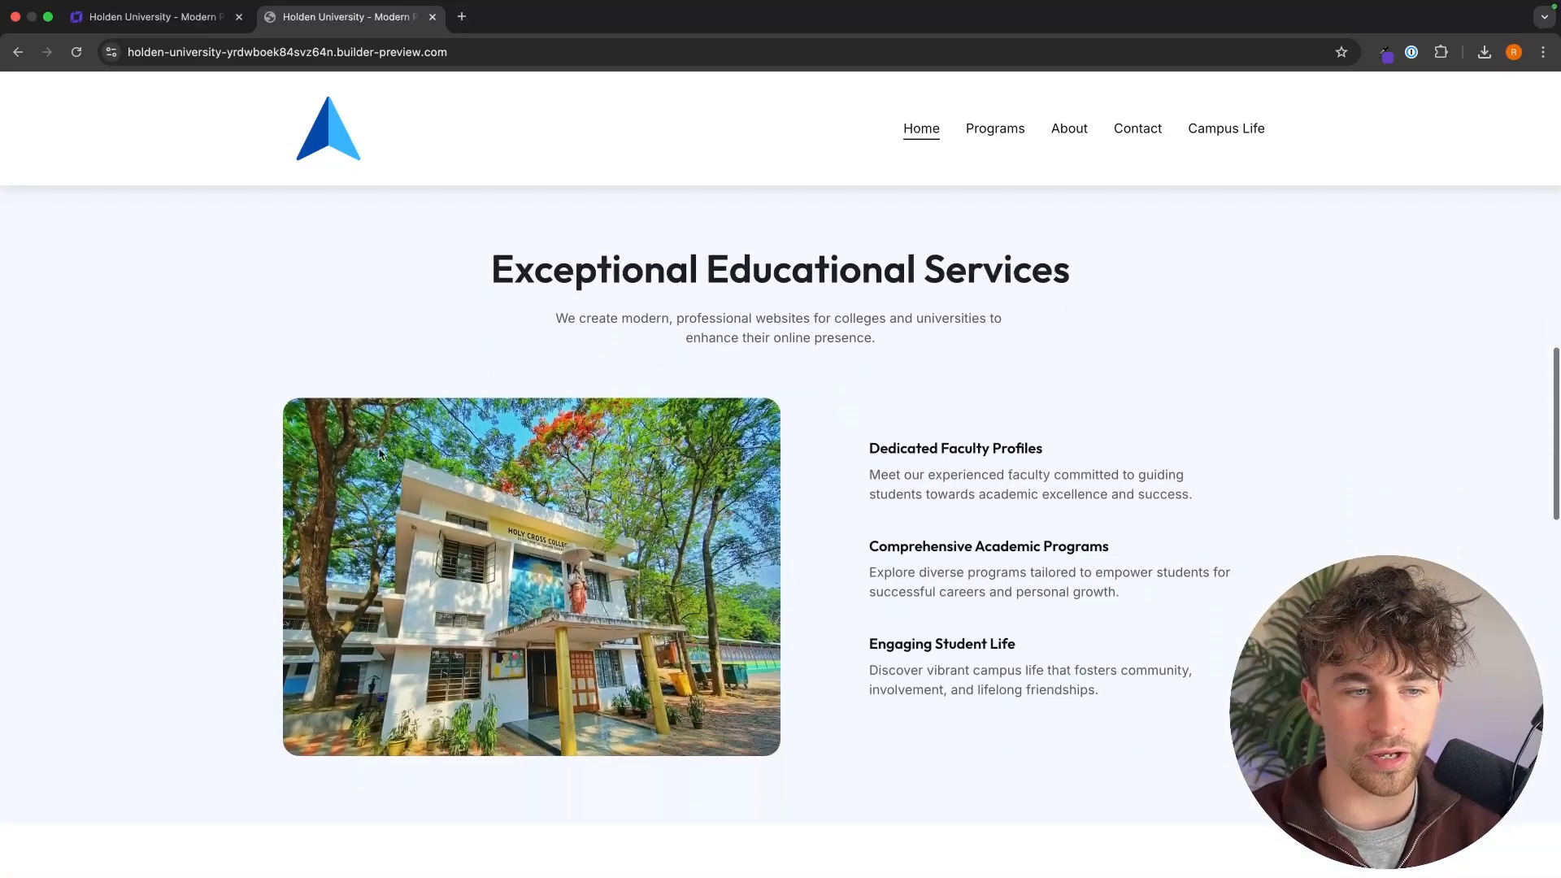
scroll(948, 484, "down", 9)
scroll(948, 485, "down", 1)
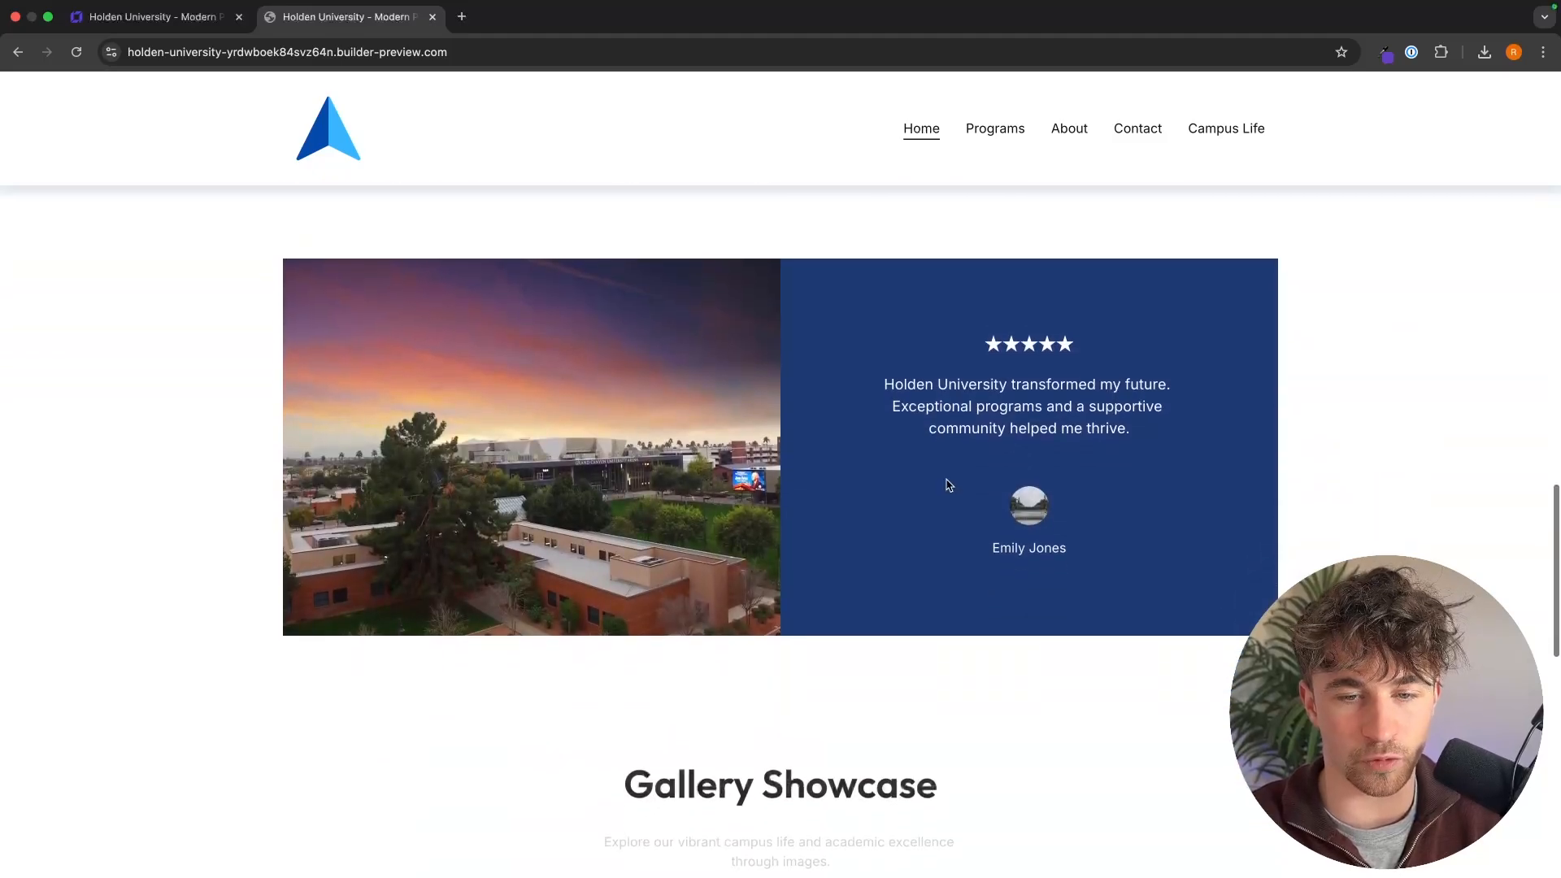
scroll(1020, 660, "down", 6)
scroll(1020, 660, "down", 5)
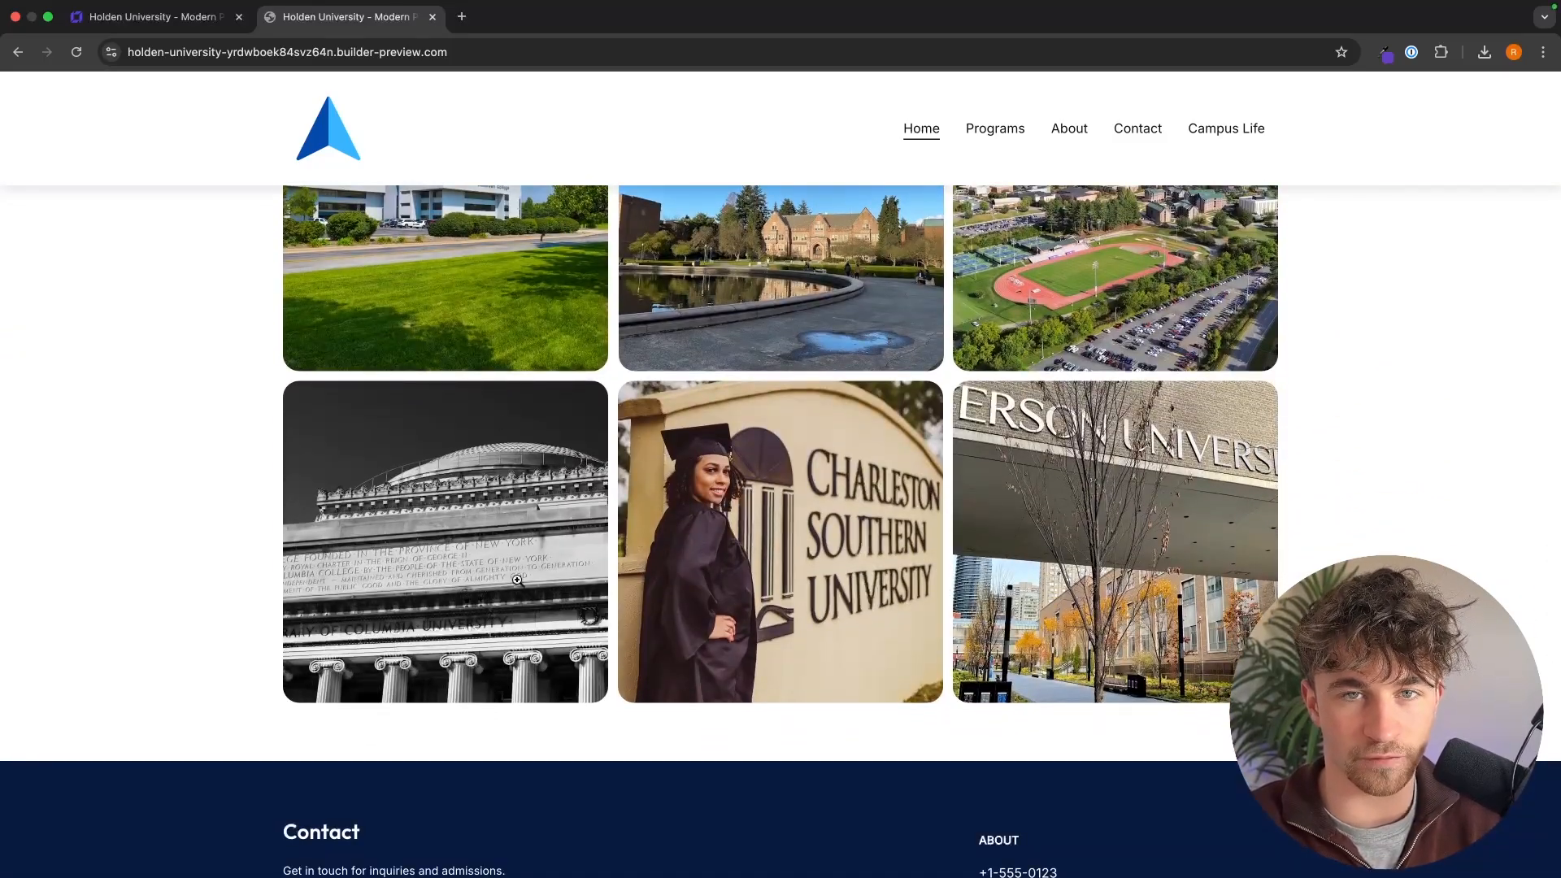
scroll(1037, 467, "up", 10)
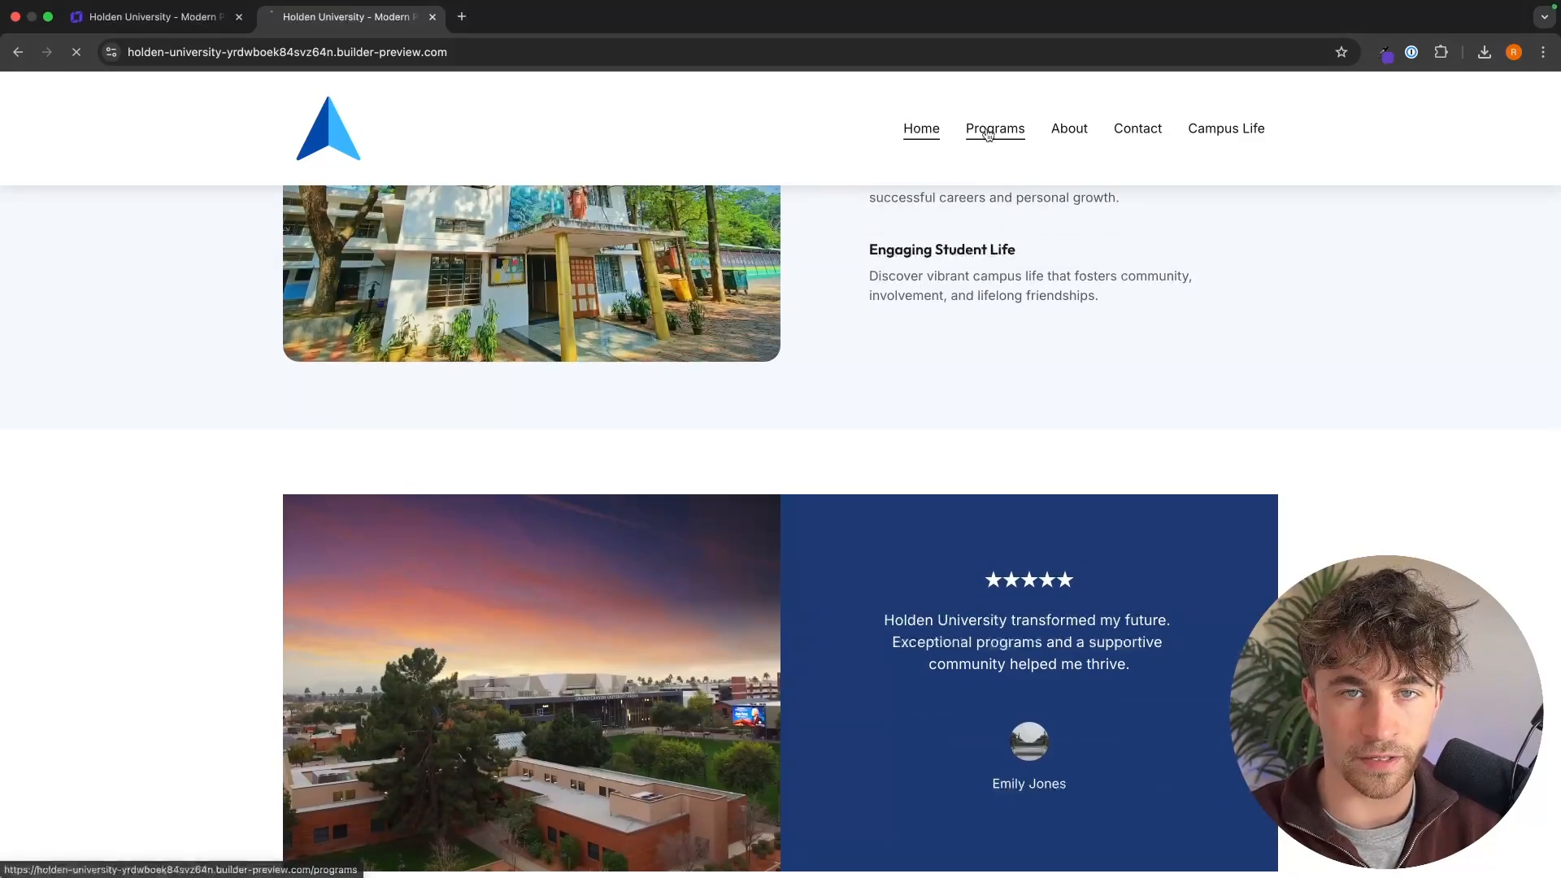
Step: View the site's Programs, About and Contact pages, and return to the Home page
left_click(995, 128)
scroll(1079, 450, "down", 9)
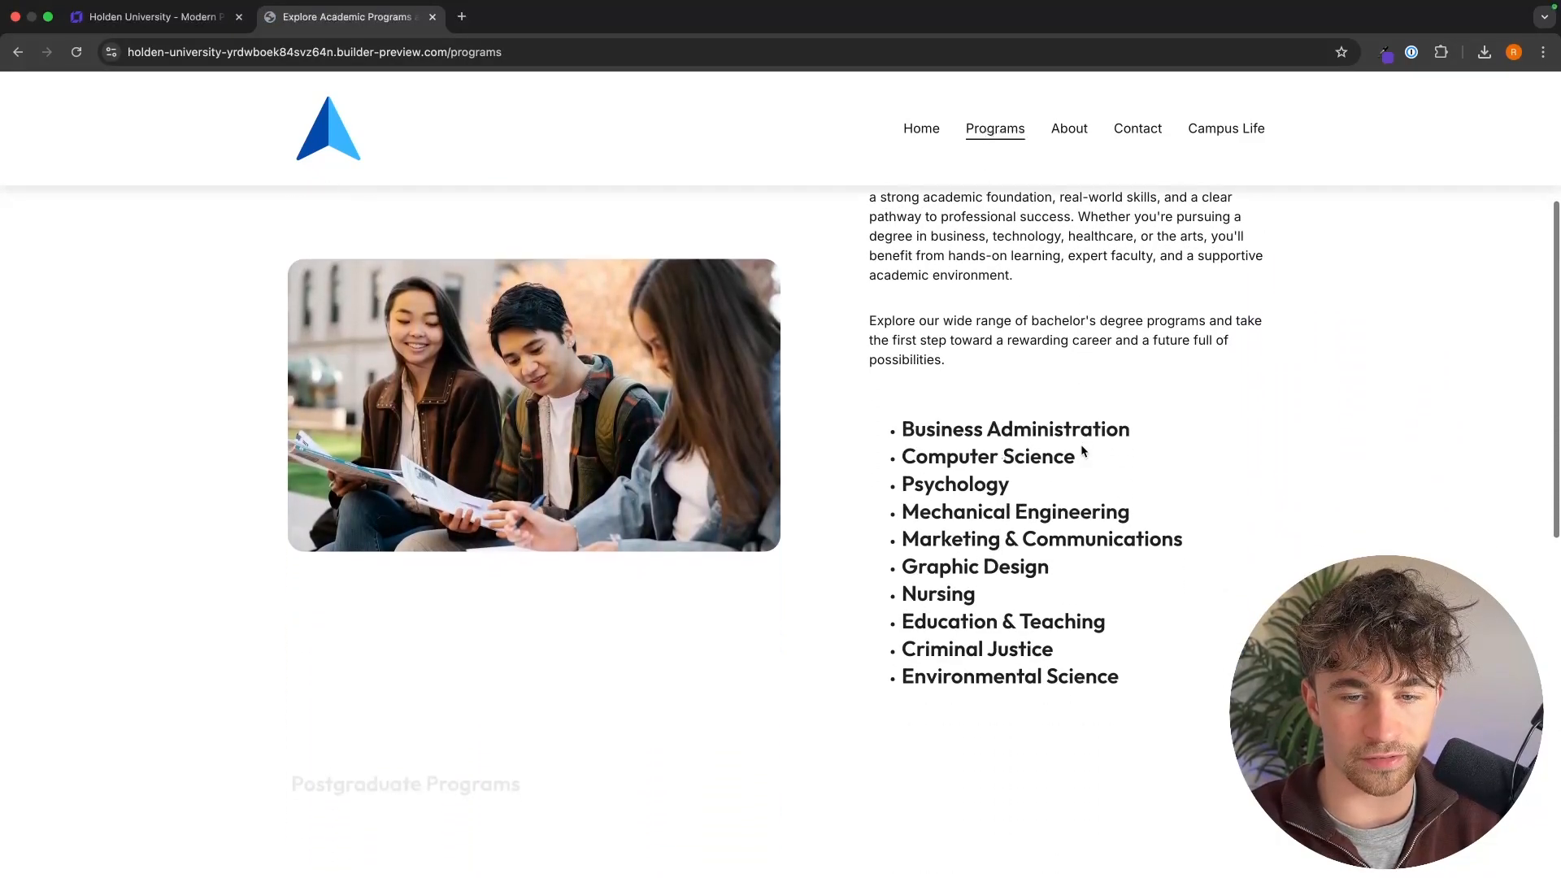
scroll(1081, 452, "down", 5)
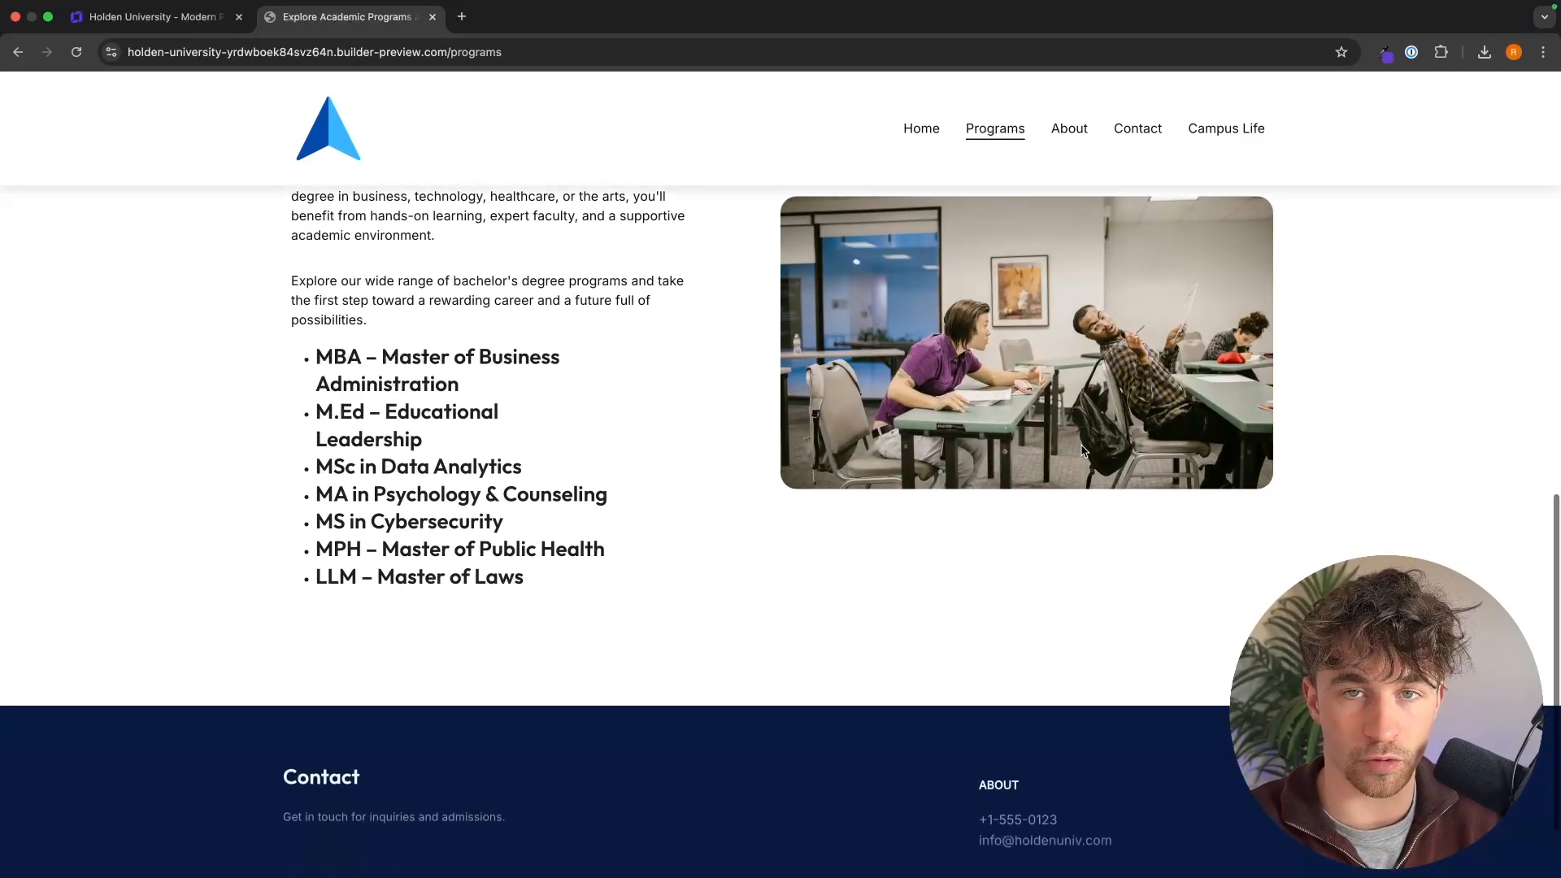
left_click(1072, 127)
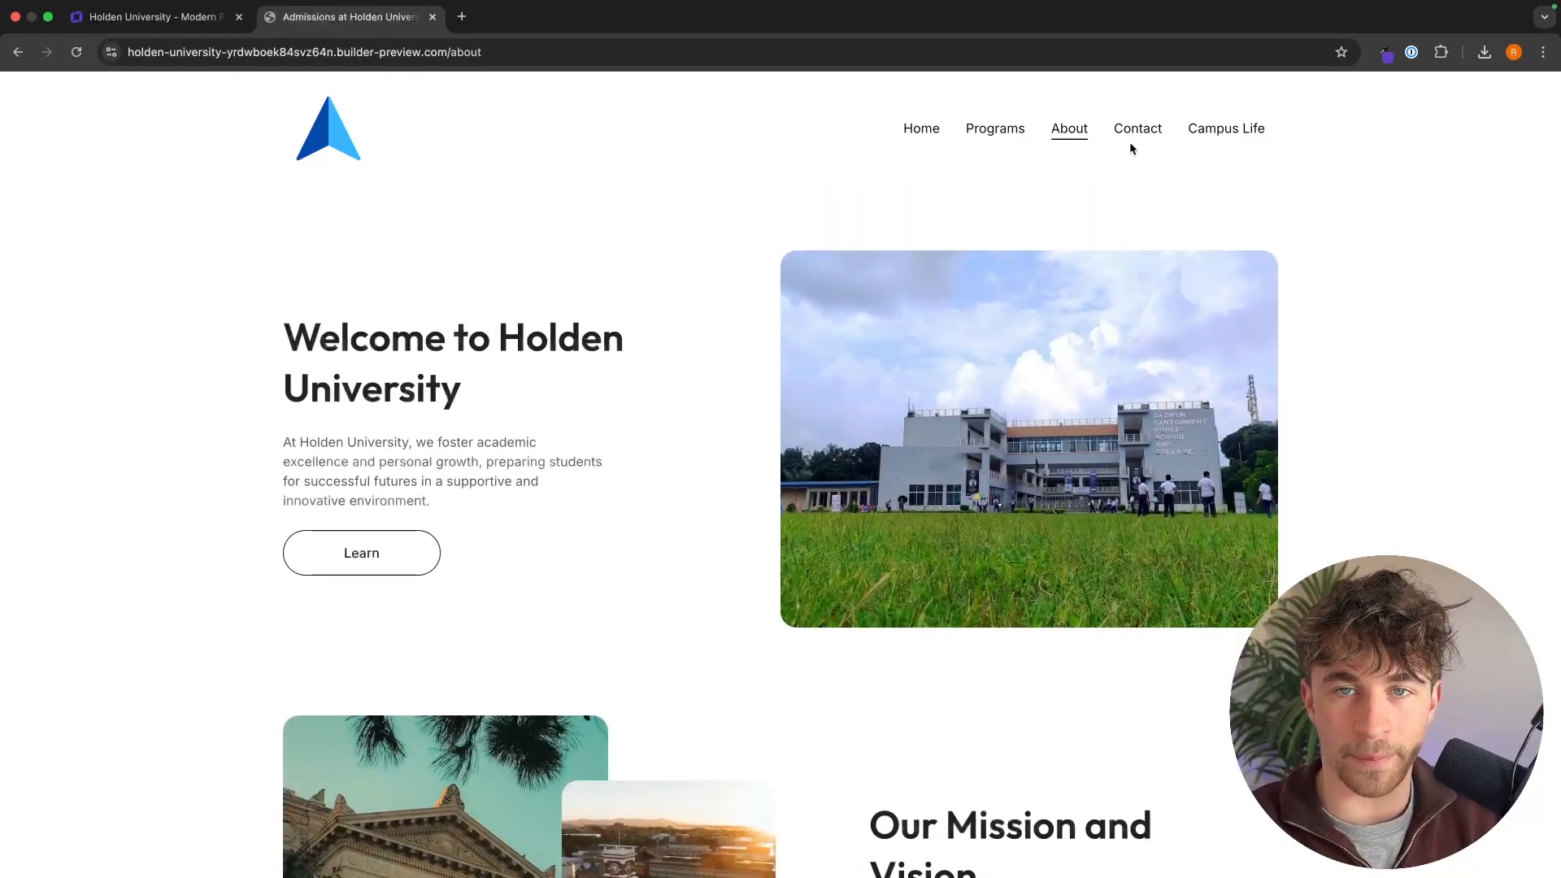
left_click(1132, 139)
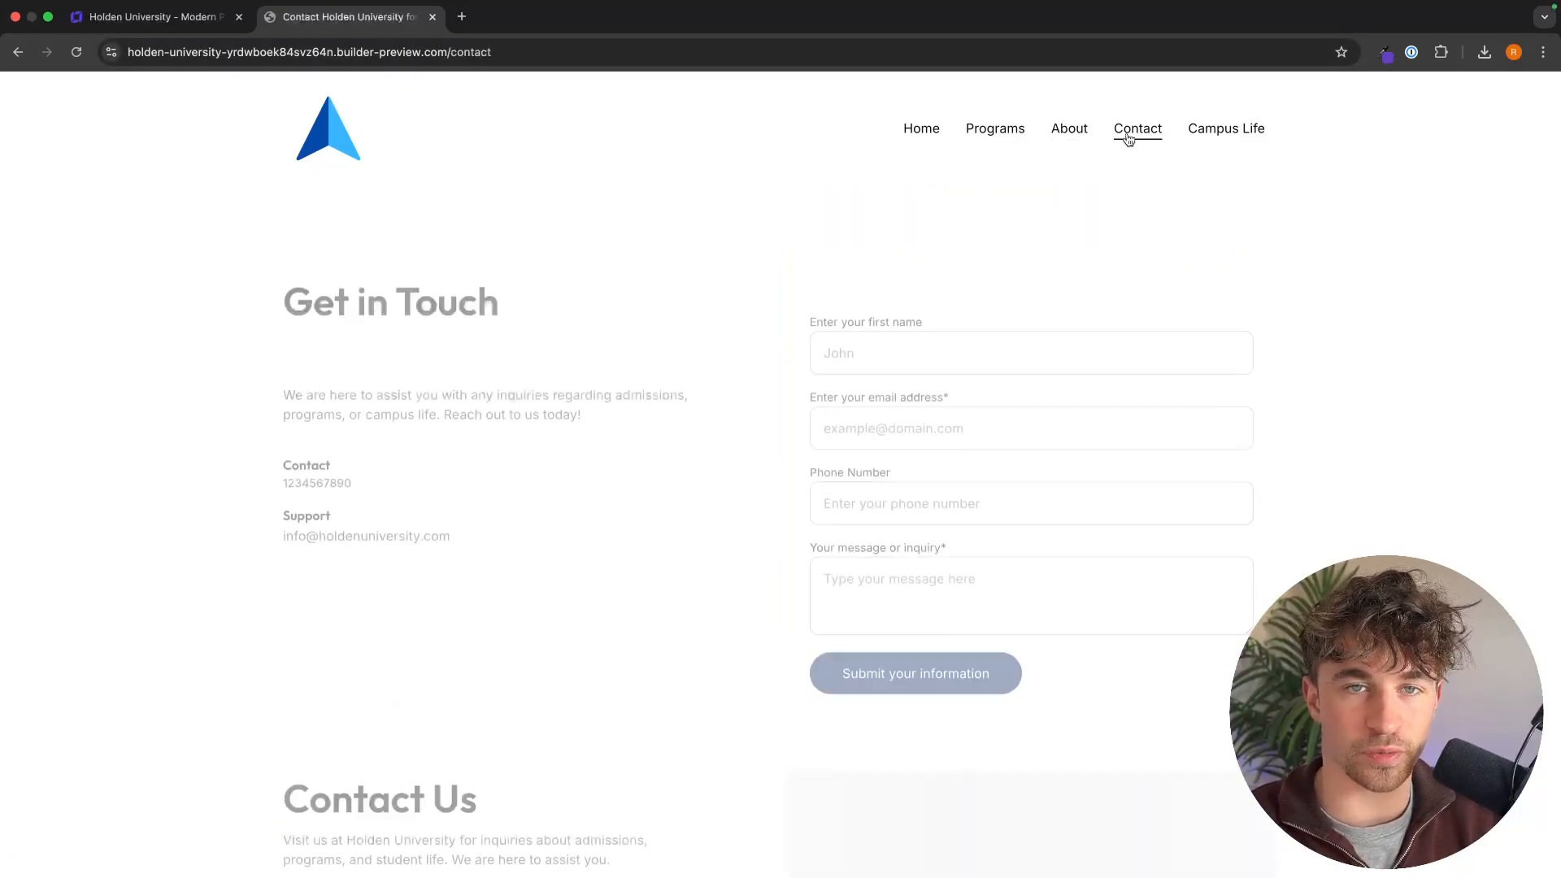
left_click(914, 132)
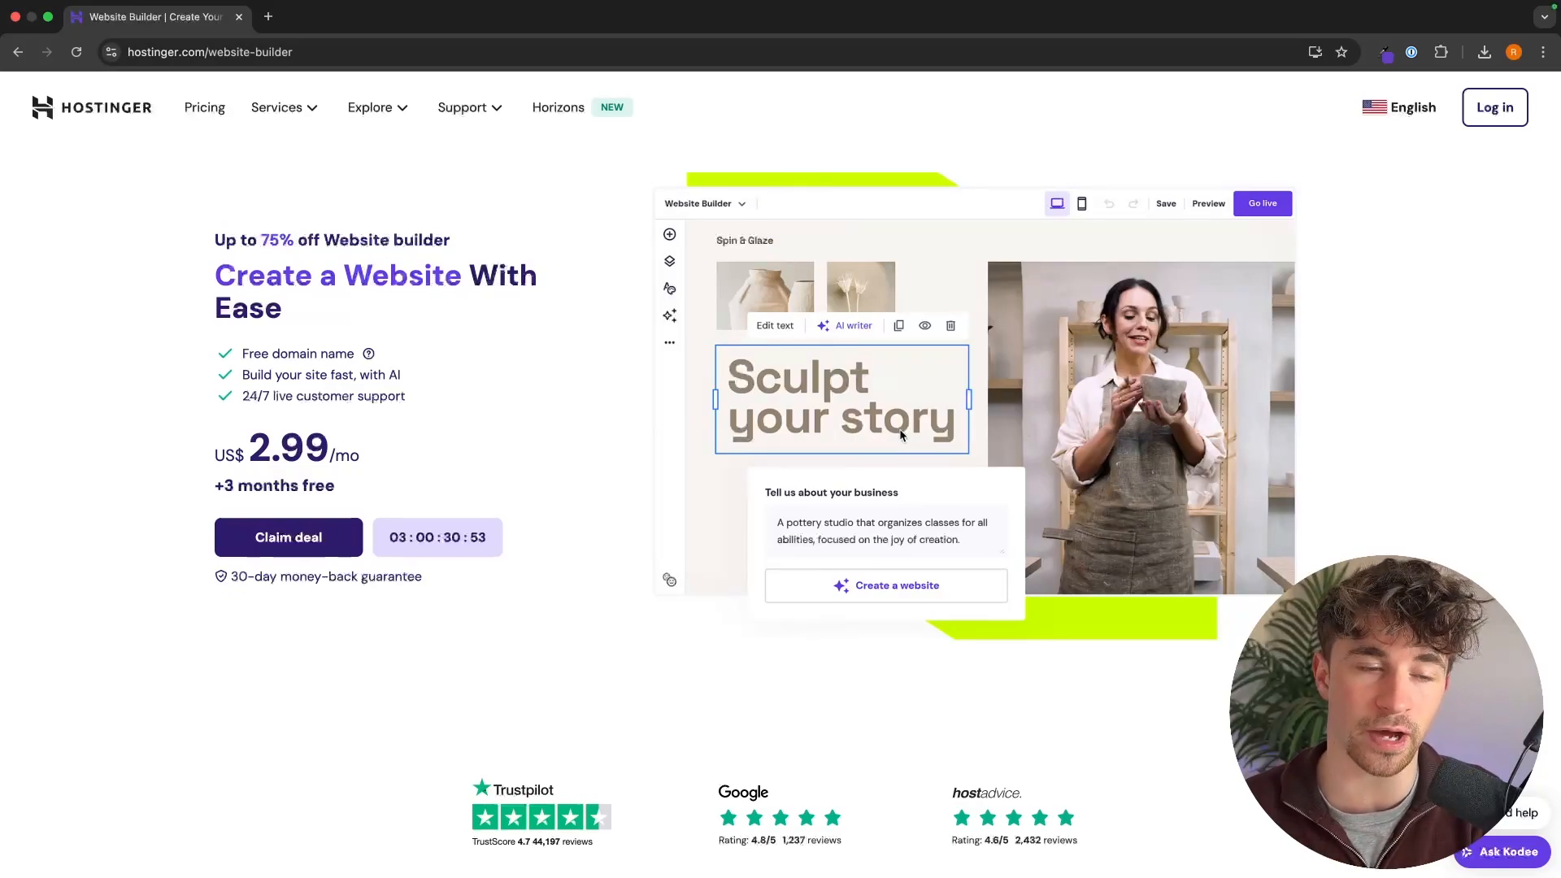
Step: Review the top features included in the Hostinger website builder plans, including the customer support details
scroll(1122, 482, "down", 12)
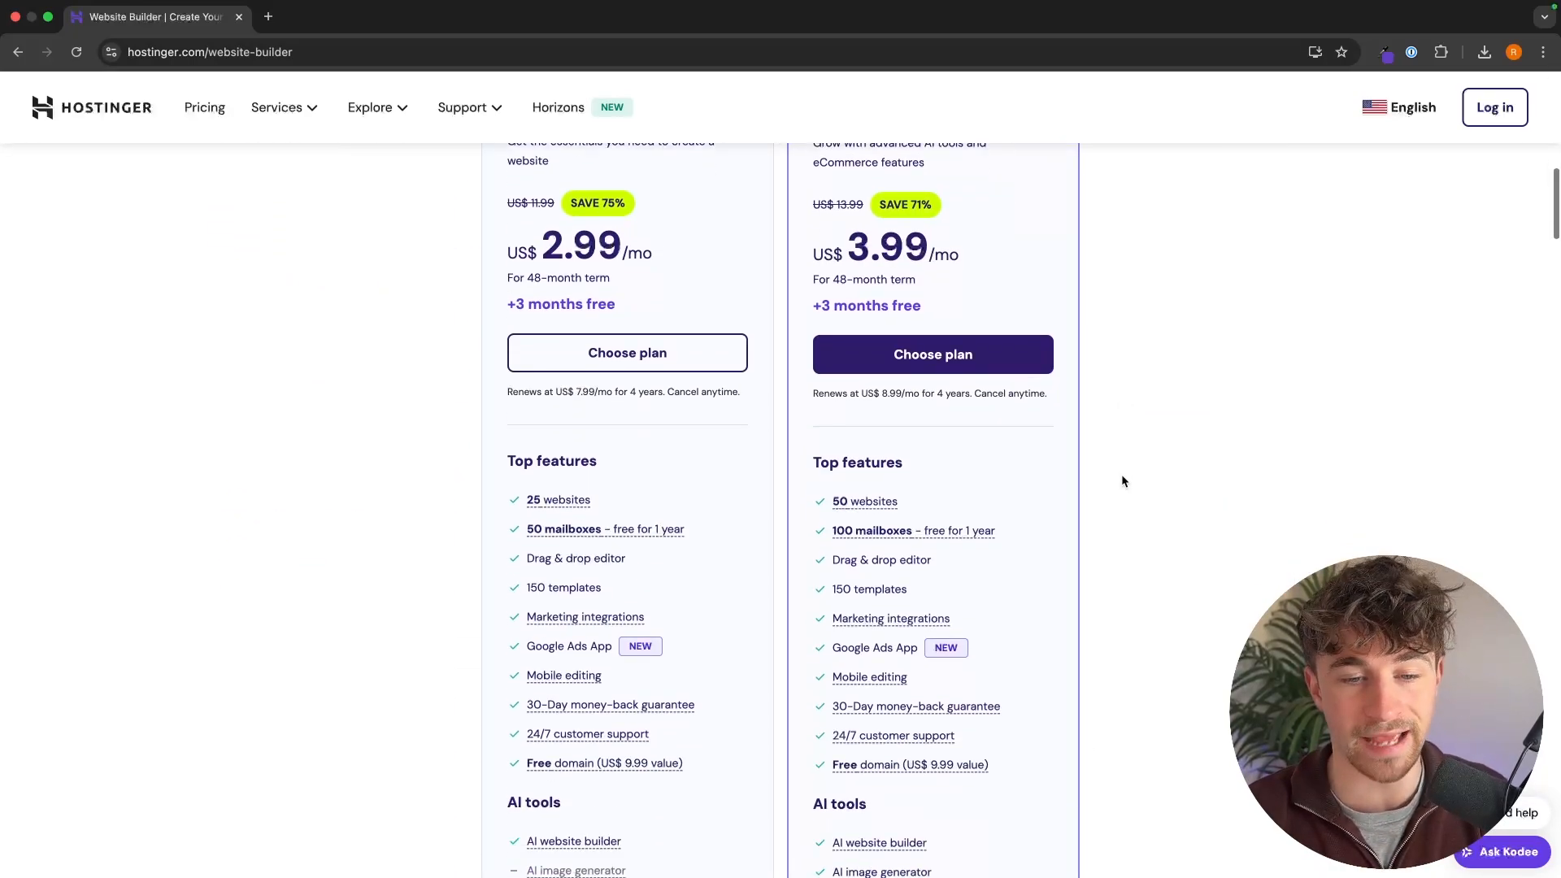
scroll(1122, 481, "down", 3)
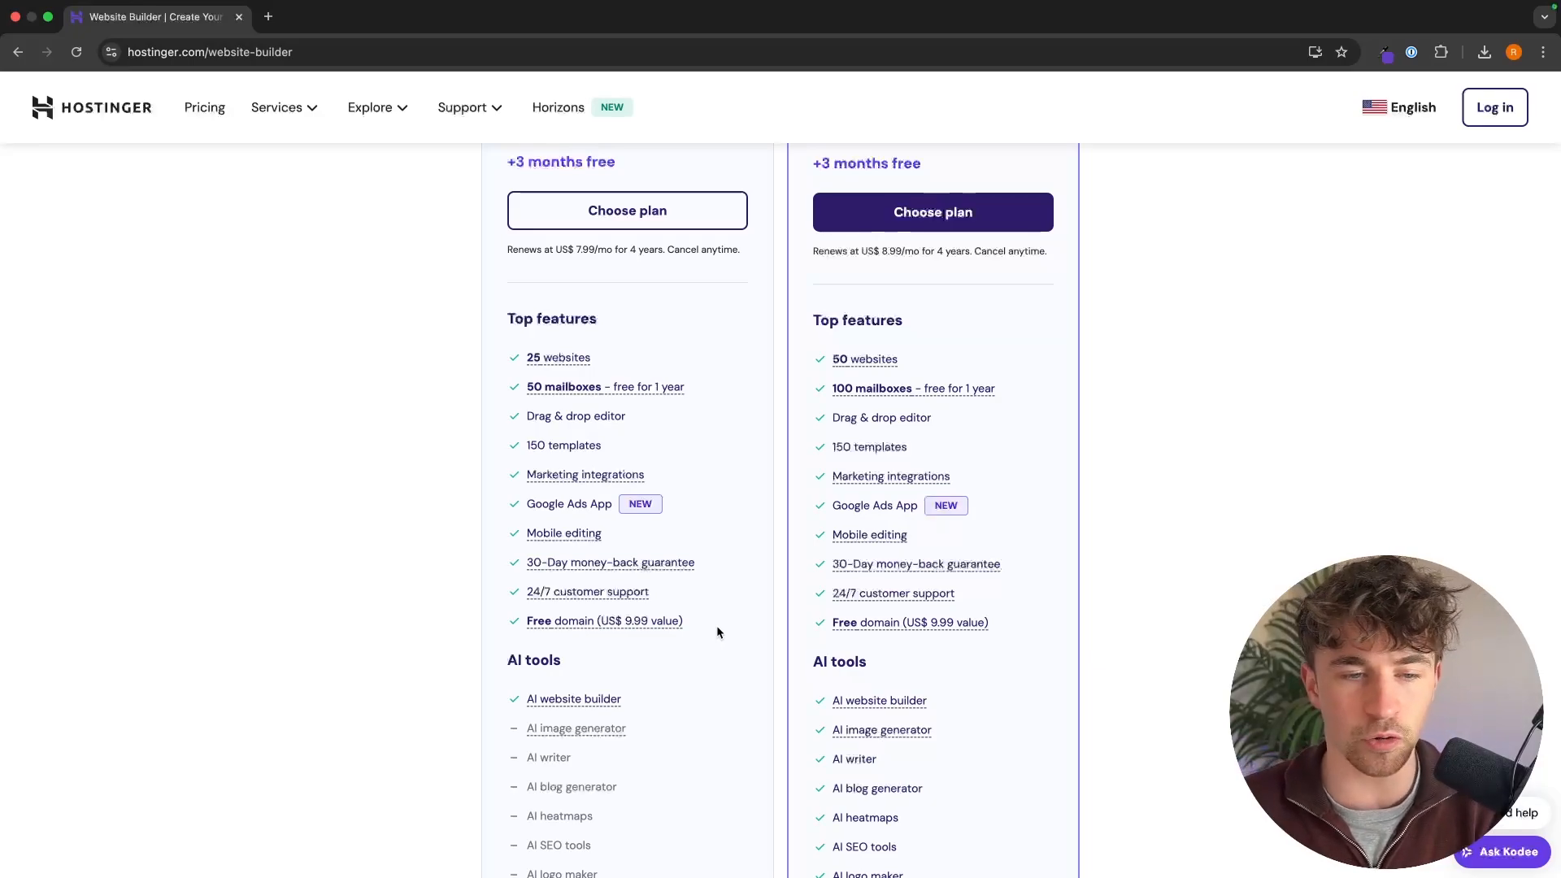
mouse_move(673, 569)
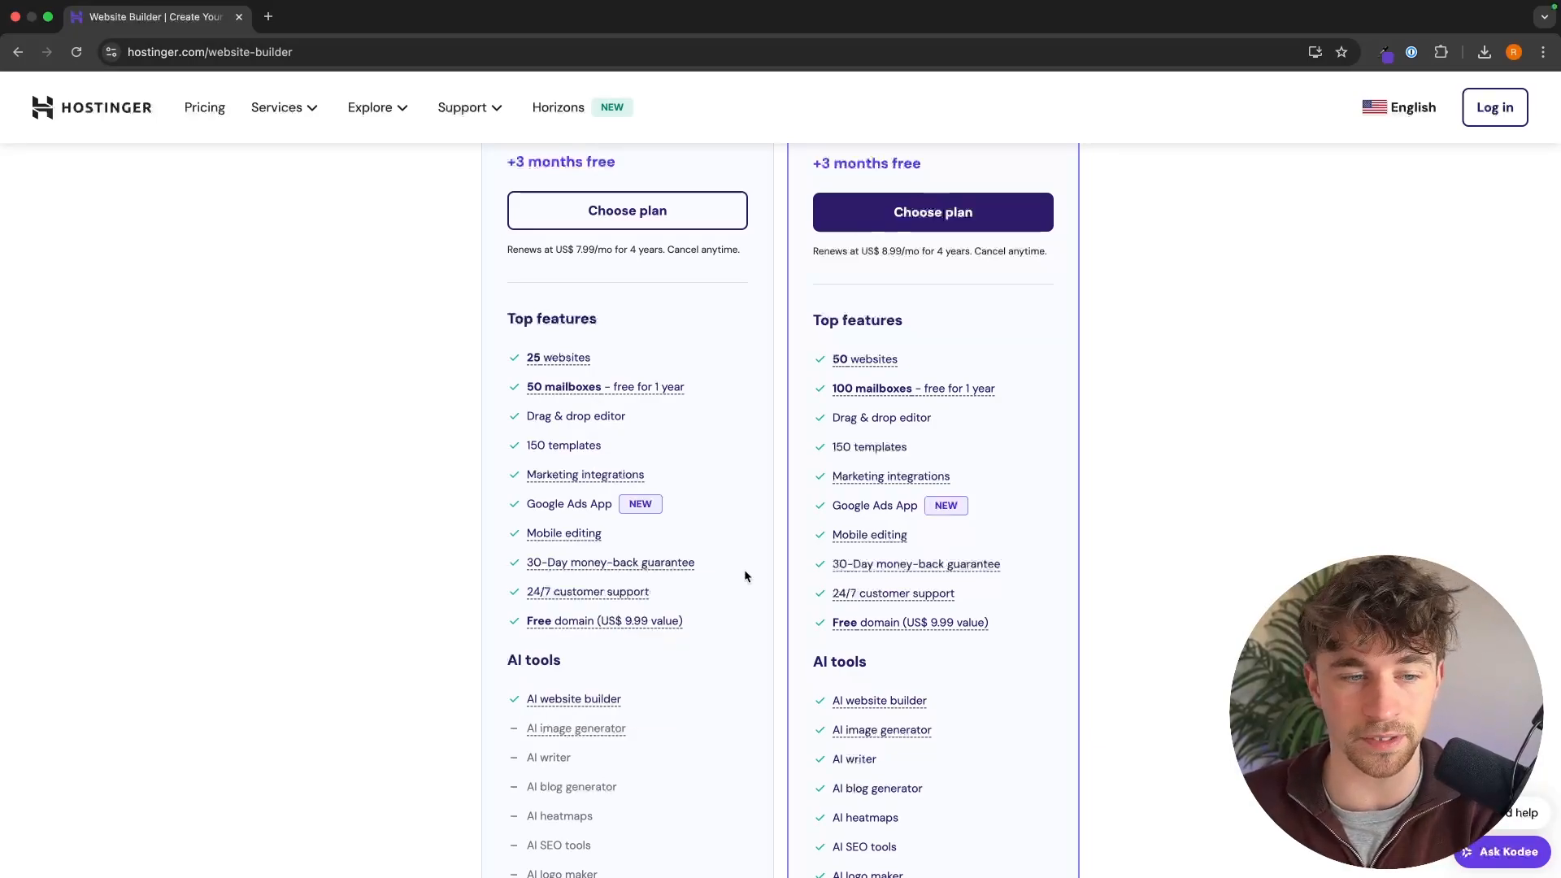
mouse_move(629, 591)
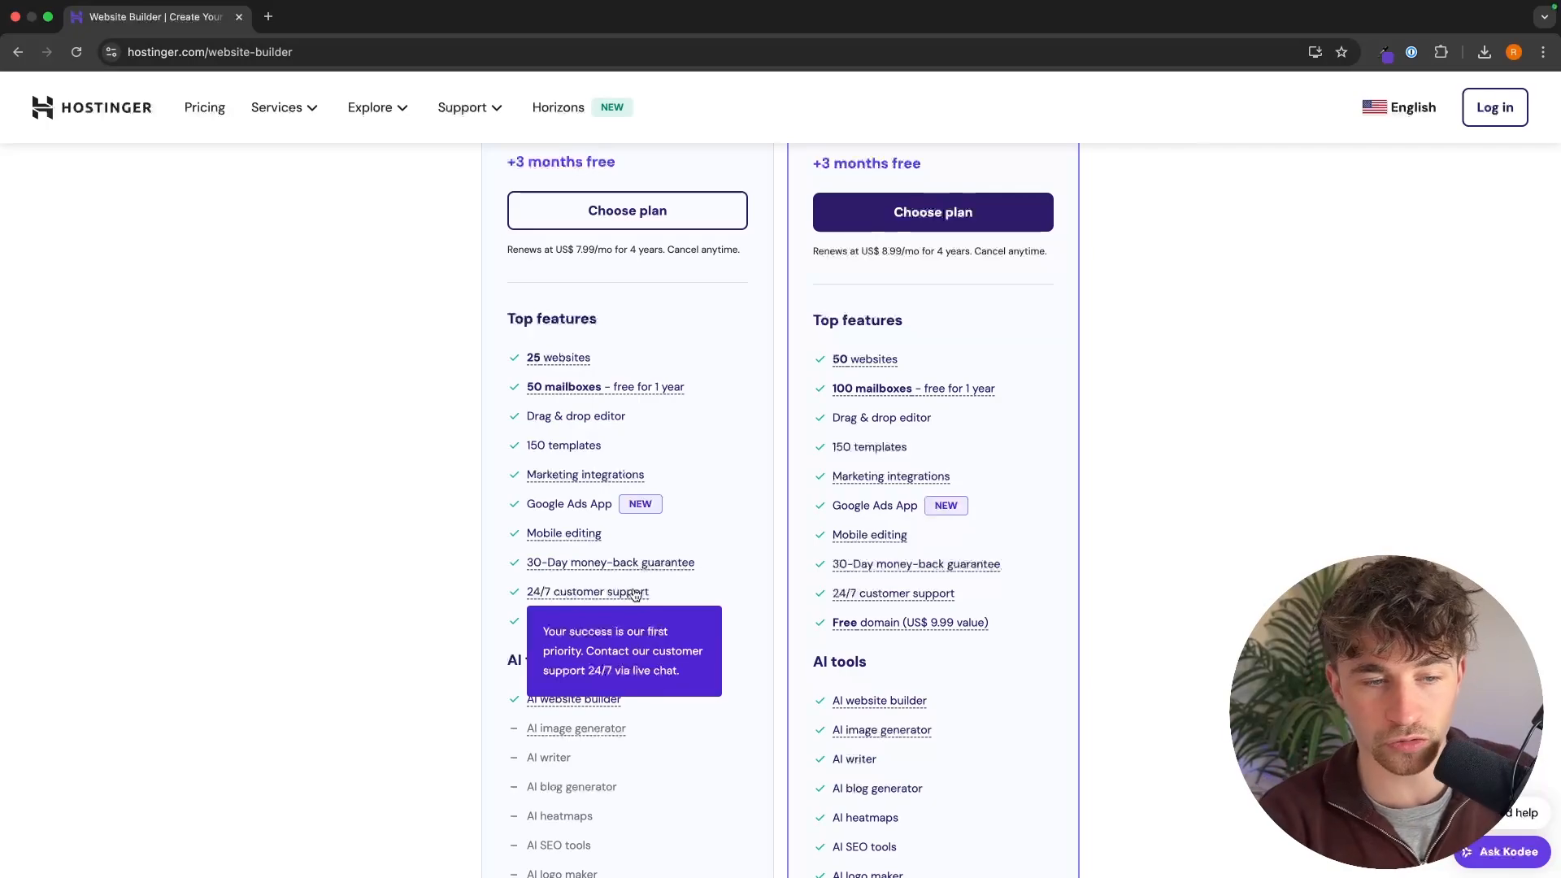
scroll(670, 593, "up", 10)
scroll(670, 600, "up", 5)
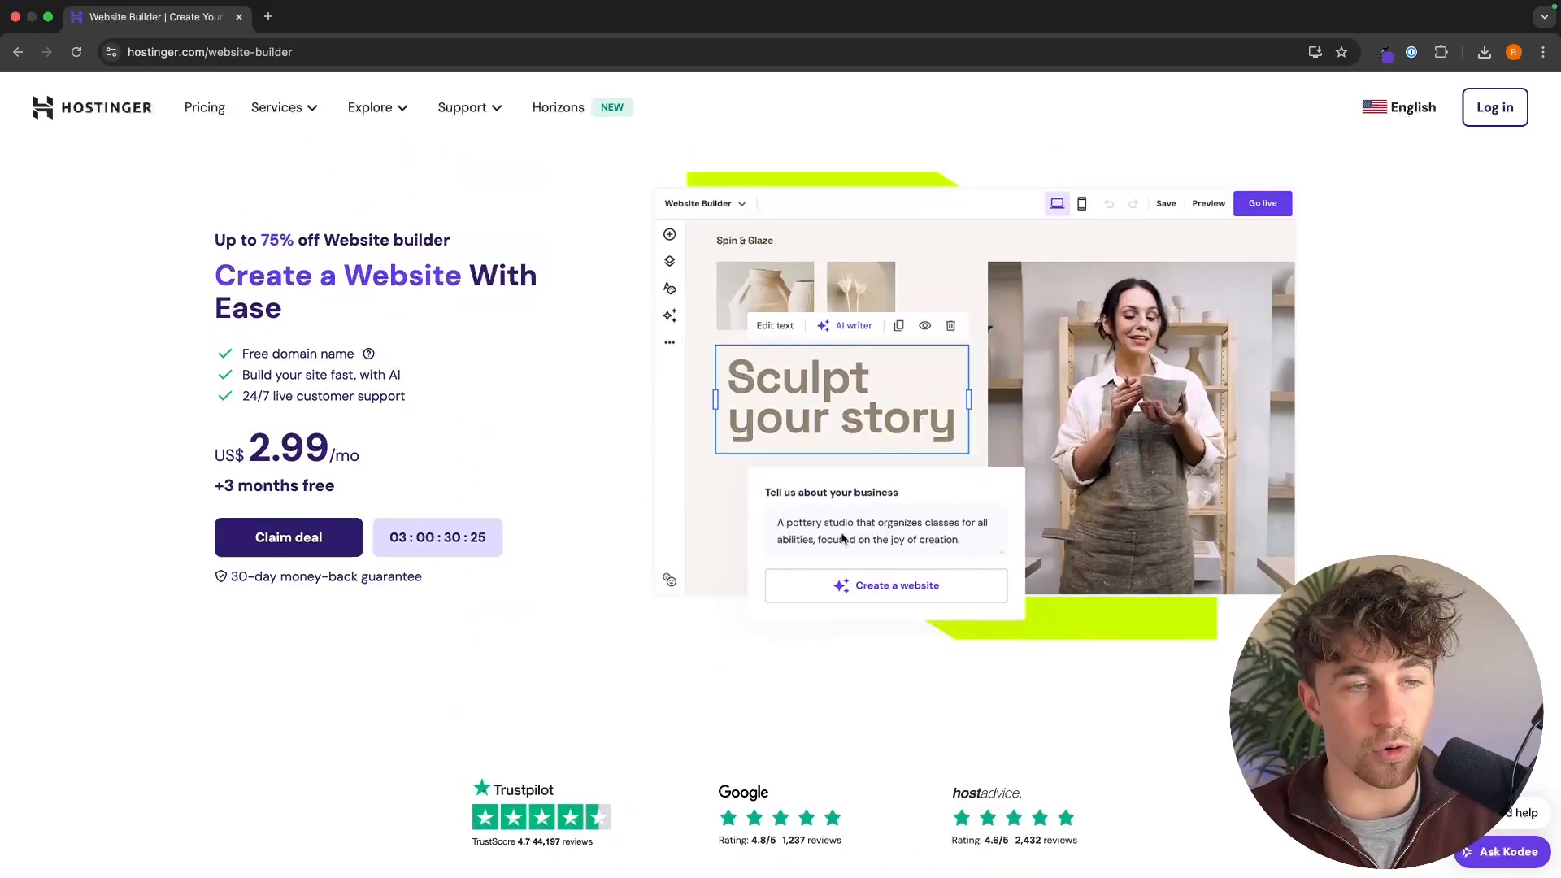
Step: Read the website builder discount headline and claim the deal to reach the plan pricing
left_click_drag(211, 232, 410, 317)
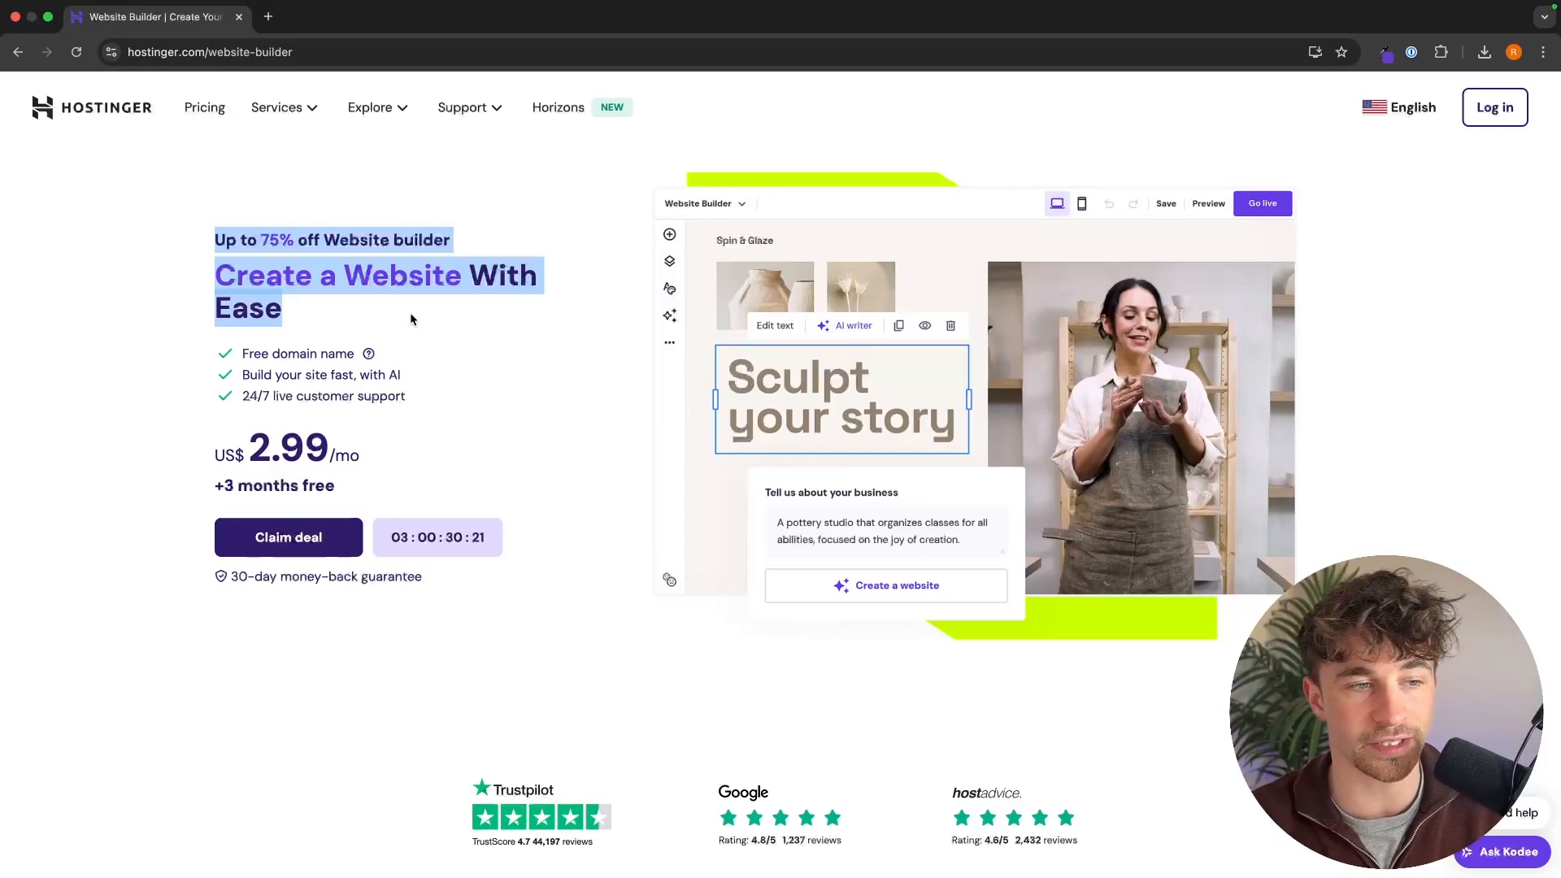
left_click(410, 317)
left_click_drag(210, 244, 476, 252)
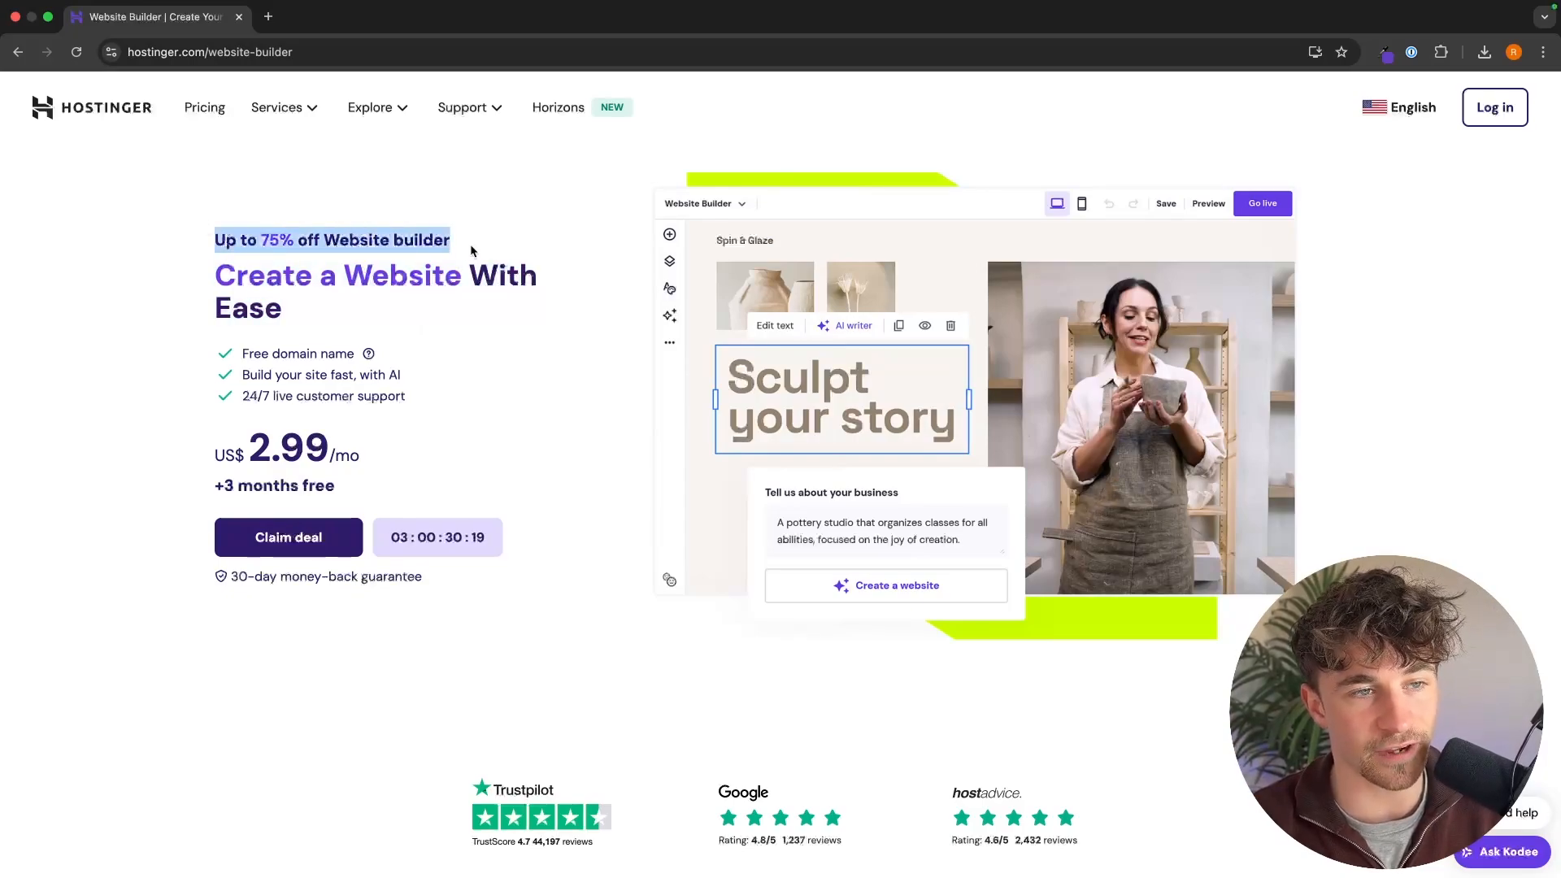
left_click(476, 252)
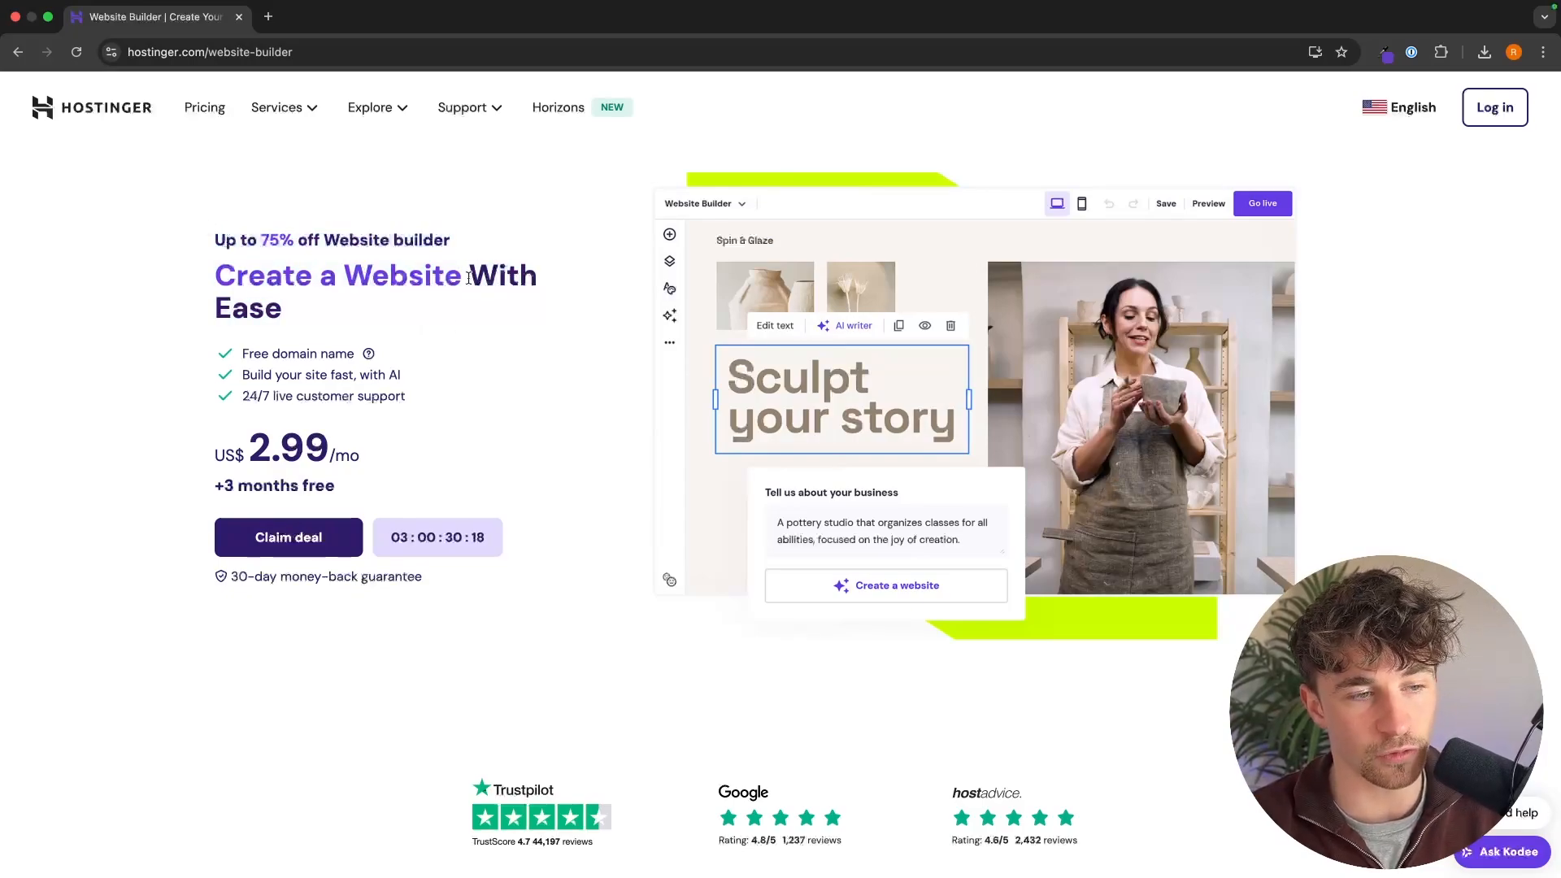
left_click(330, 541)
scroll(935, 546, "down", 3)
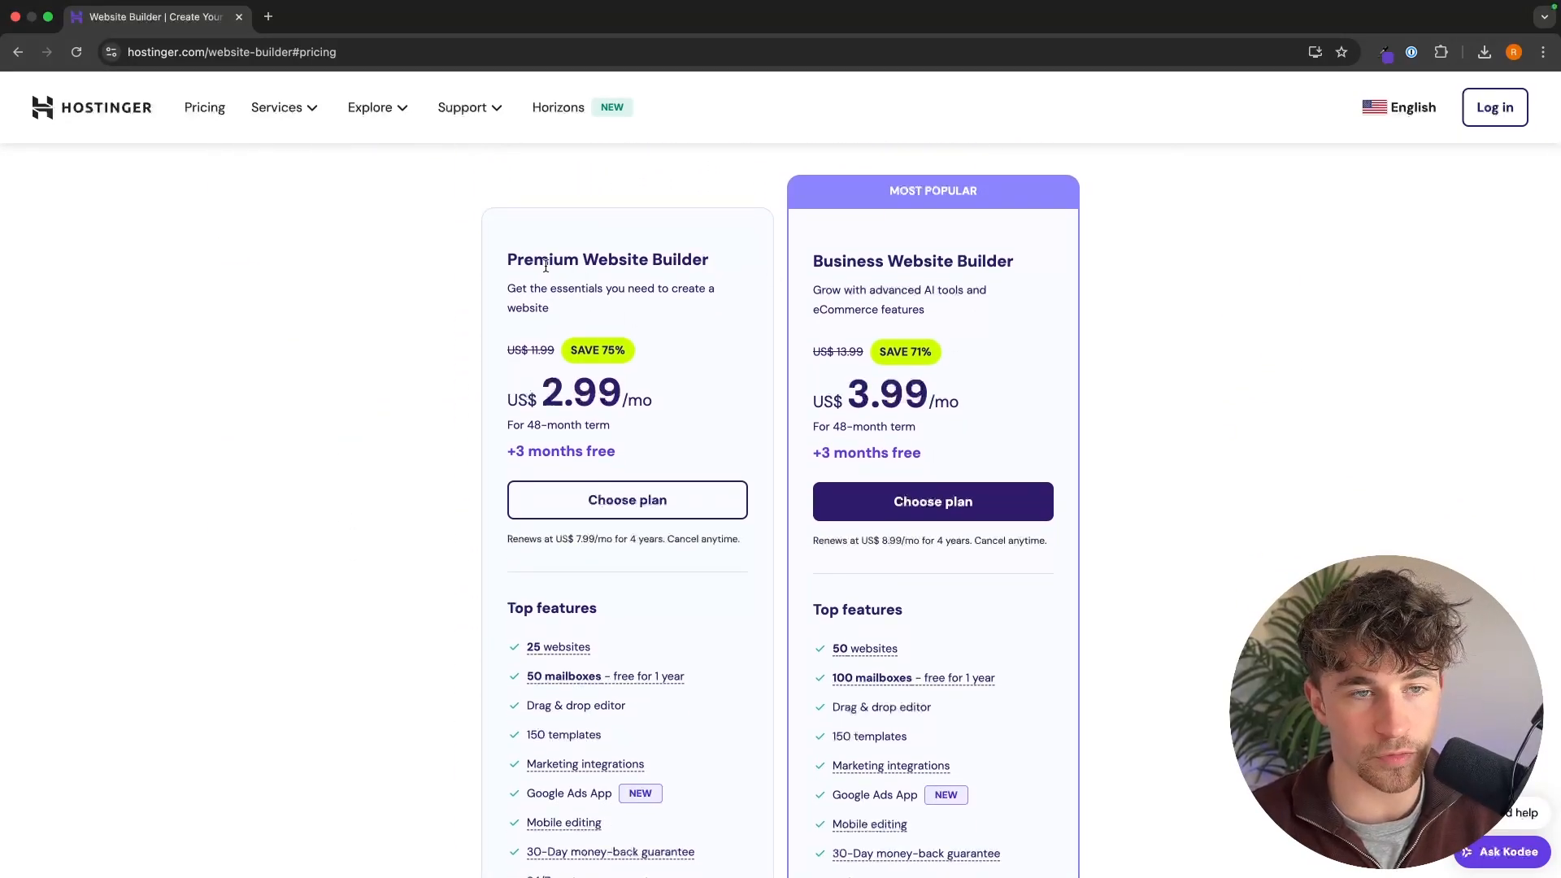
Step: Compare the Premium and Business Website Builder plans by price, top features, AI tools and eCommerce options
left_click_drag(506, 260, 723, 265)
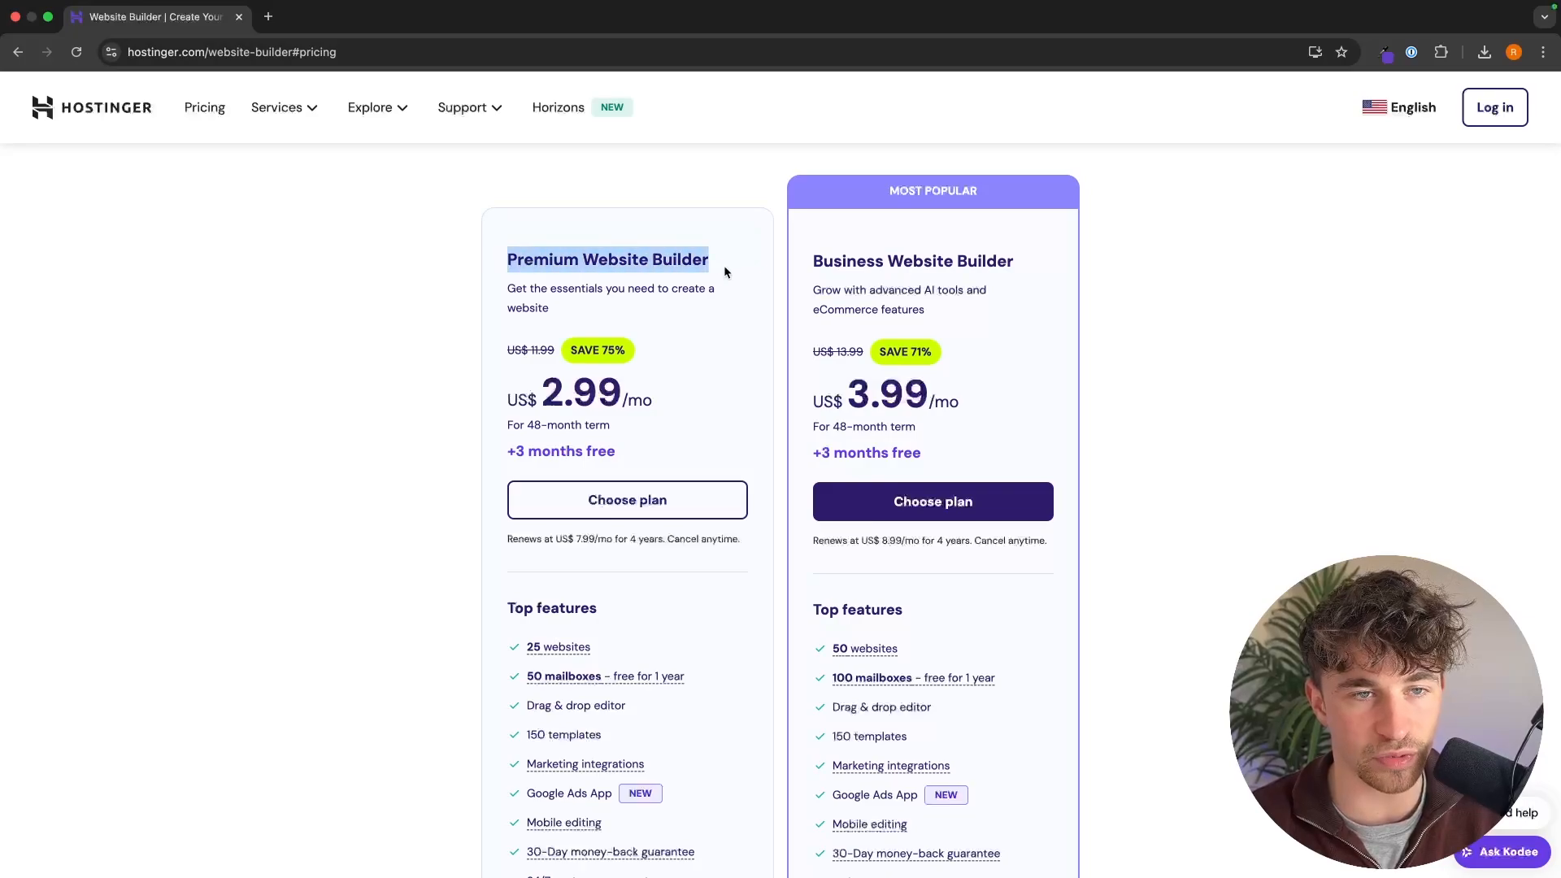
left_click(724, 265)
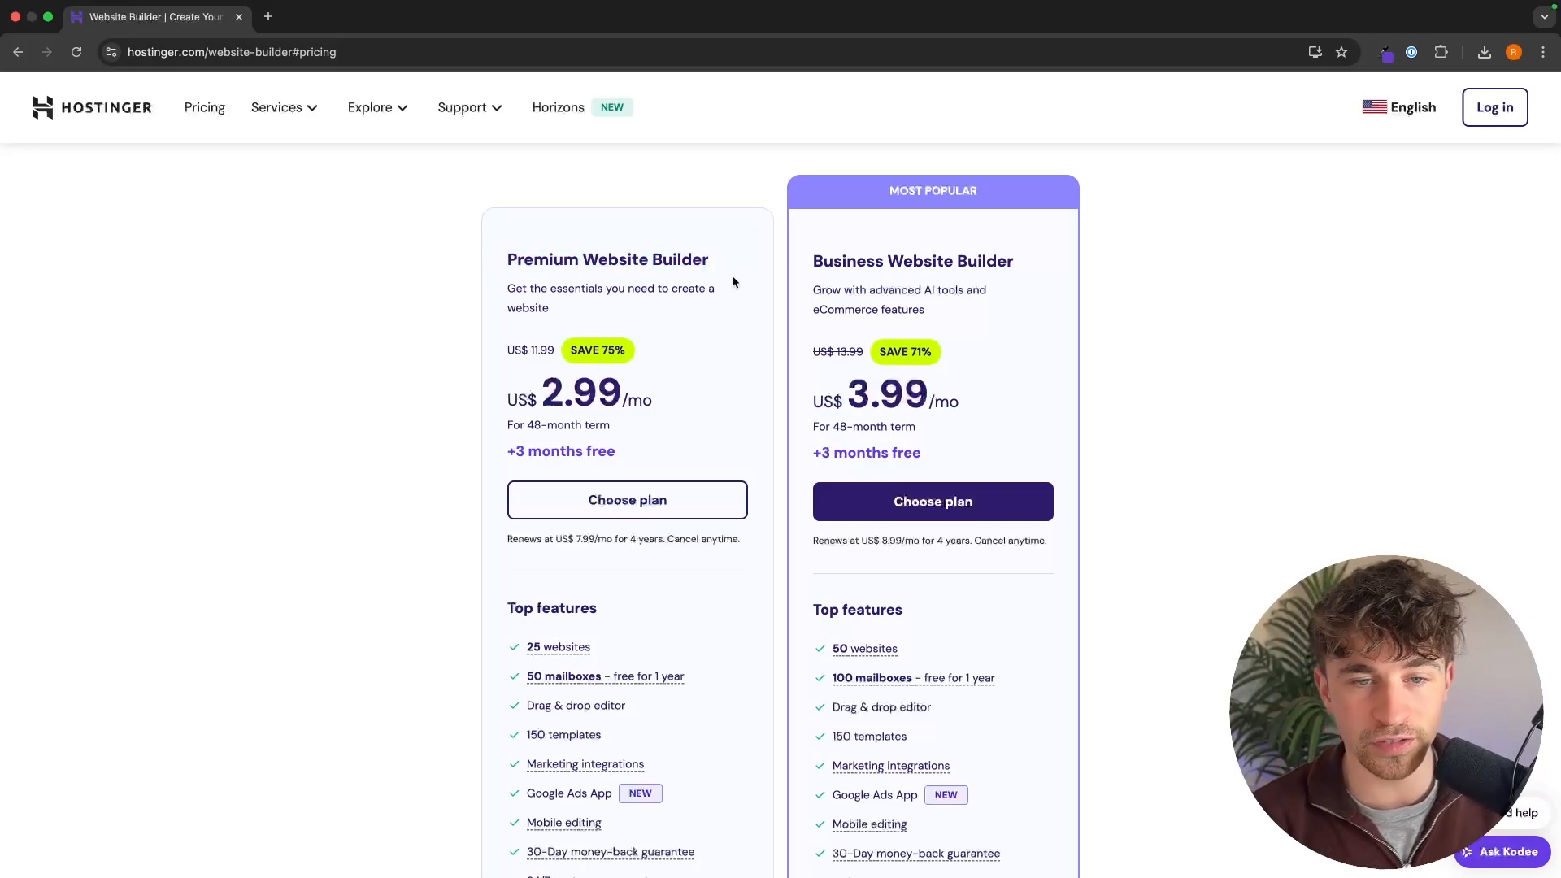
scroll(720, 347, "down", 3)
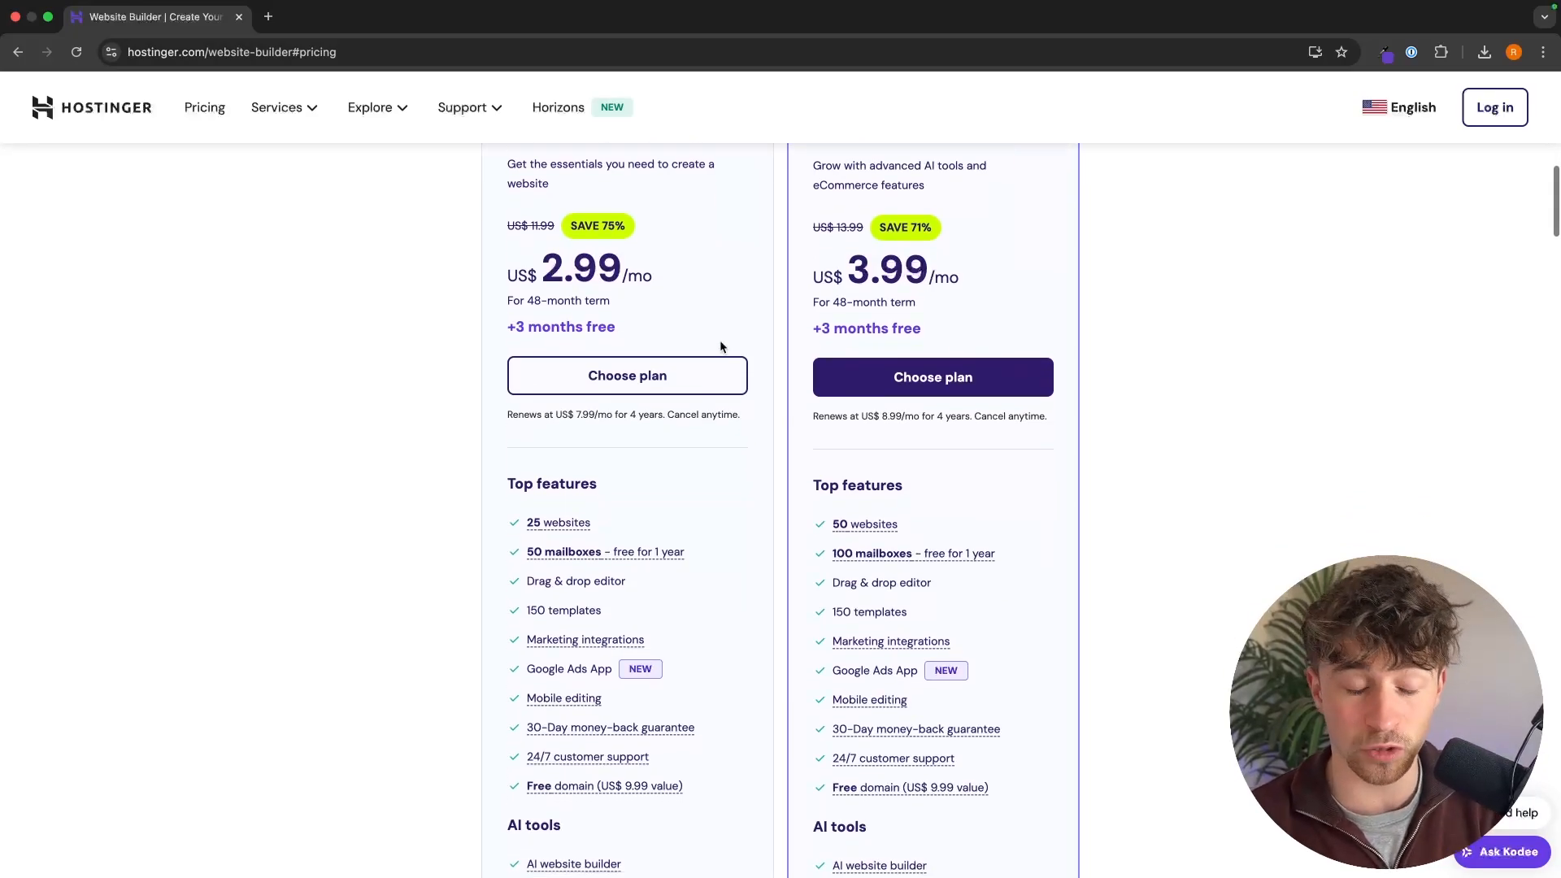
scroll(731, 408, "down", 8)
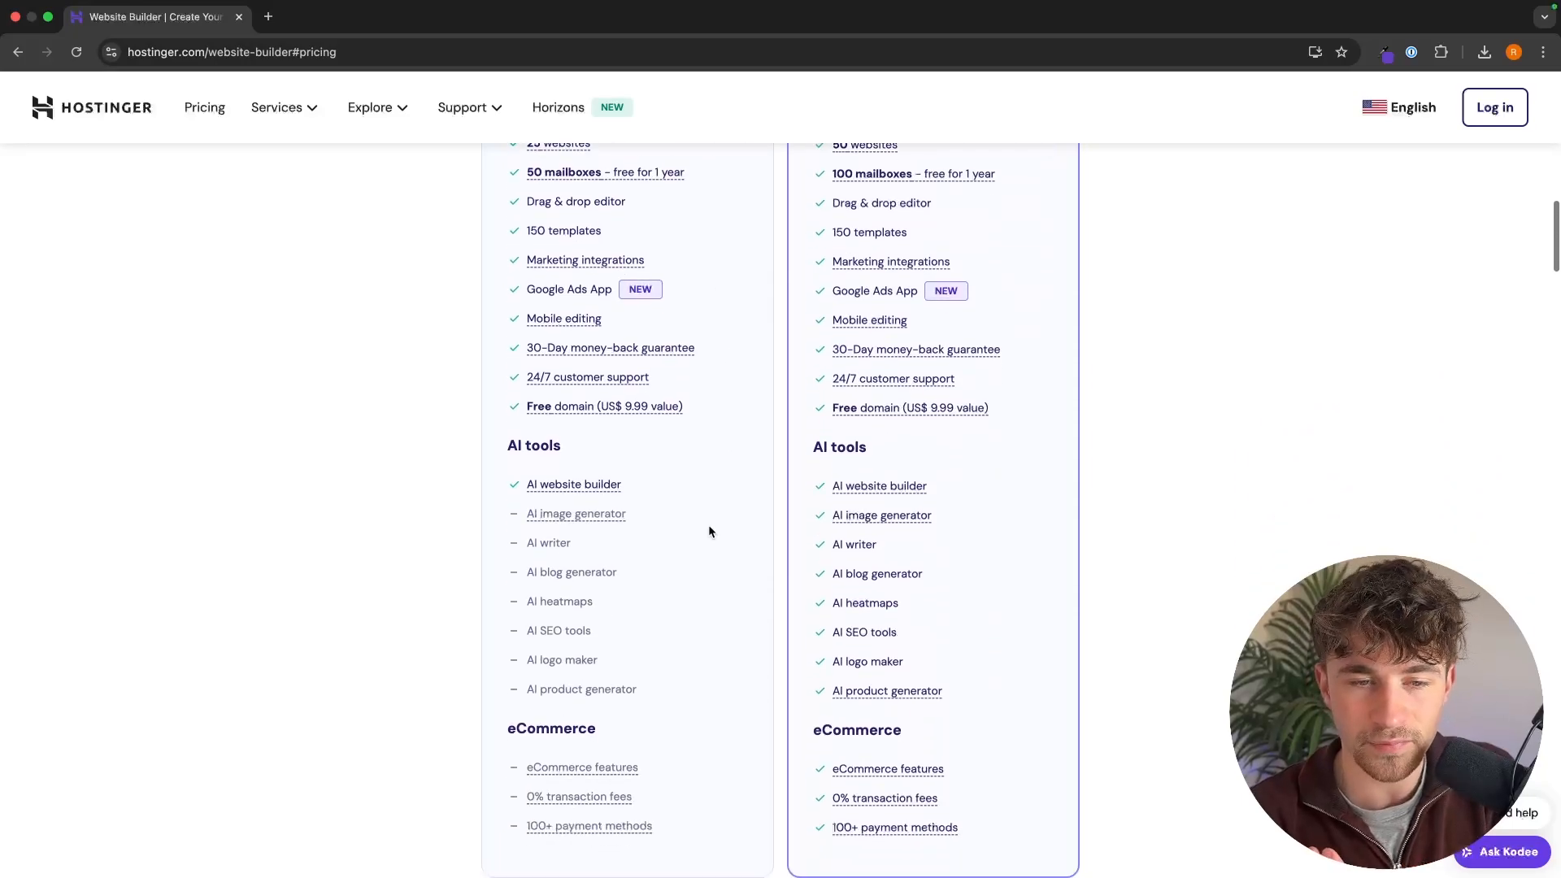
scroll(712, 520, "up", 12)
left_click_drag(793, 280, 1101, 310)
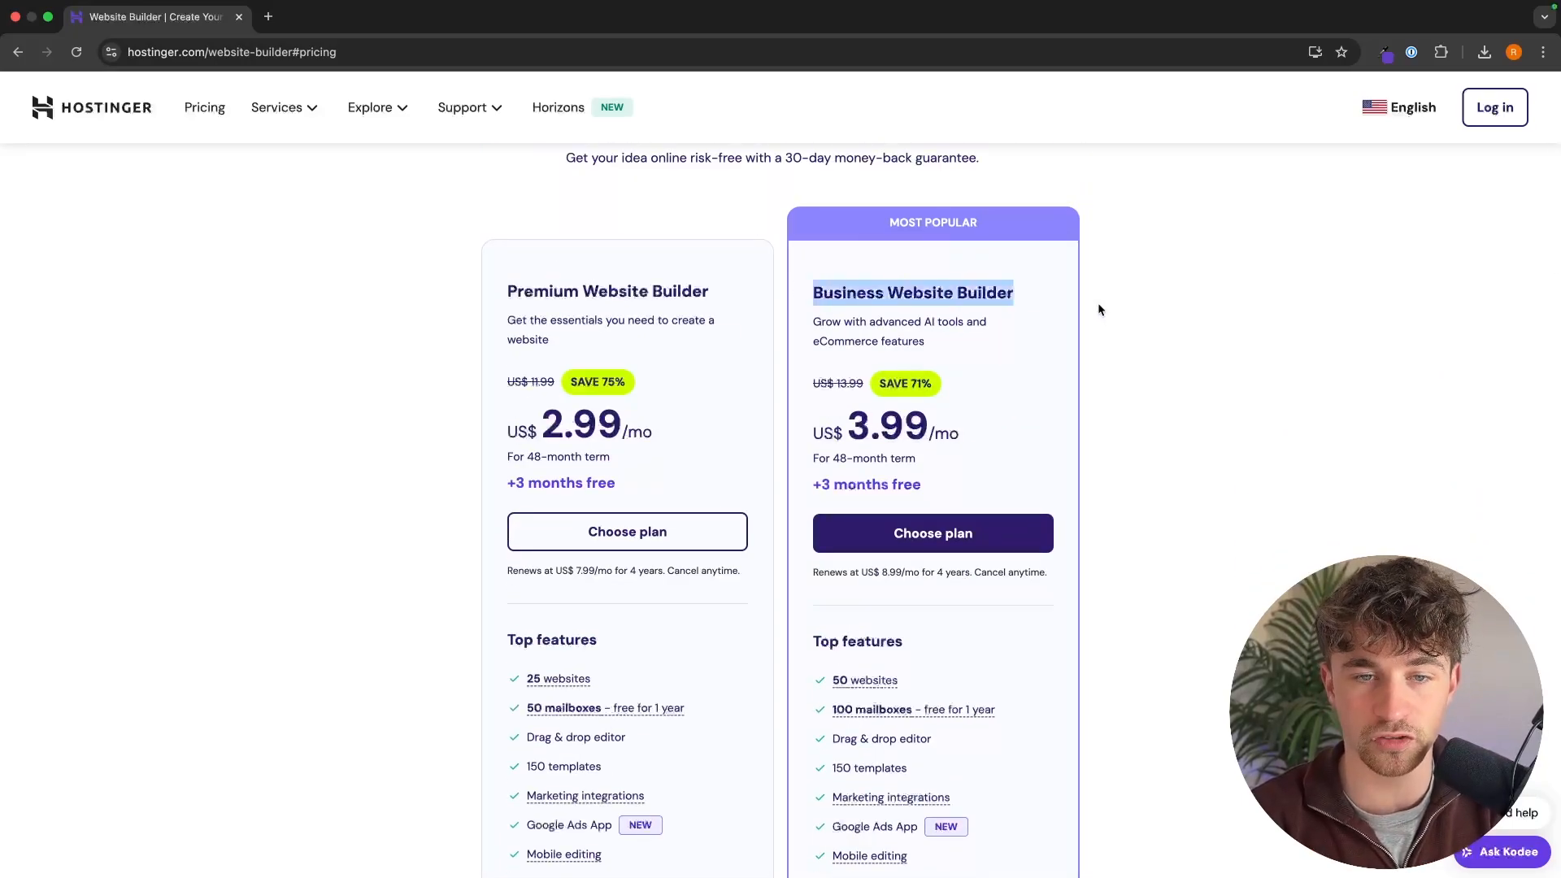
scroll(1168, 555, "down", 12)
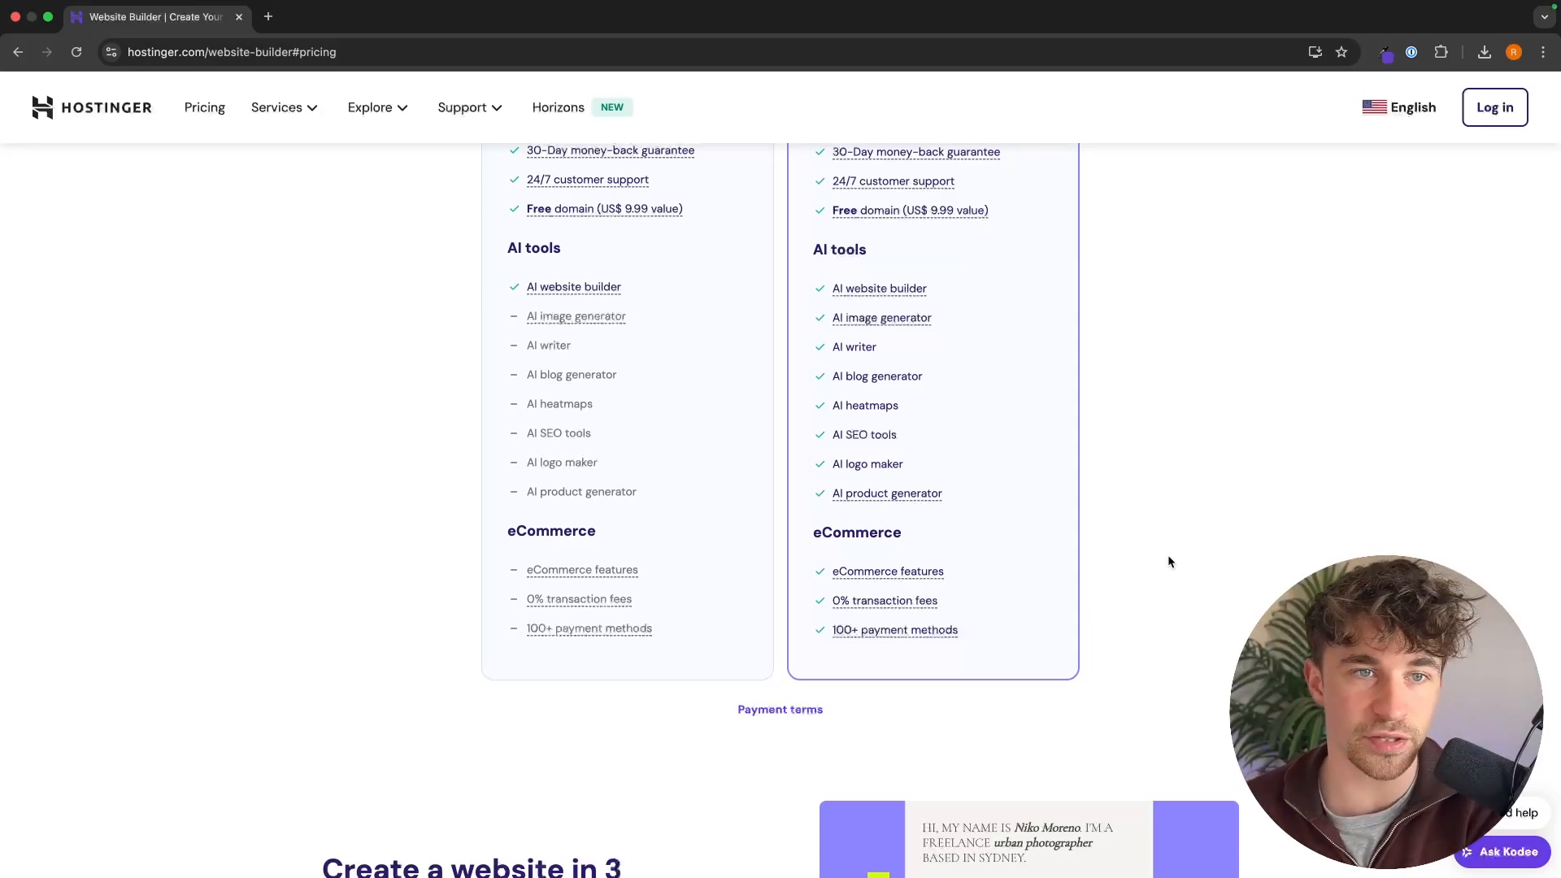
scroll(1168, 554, "up", 10)
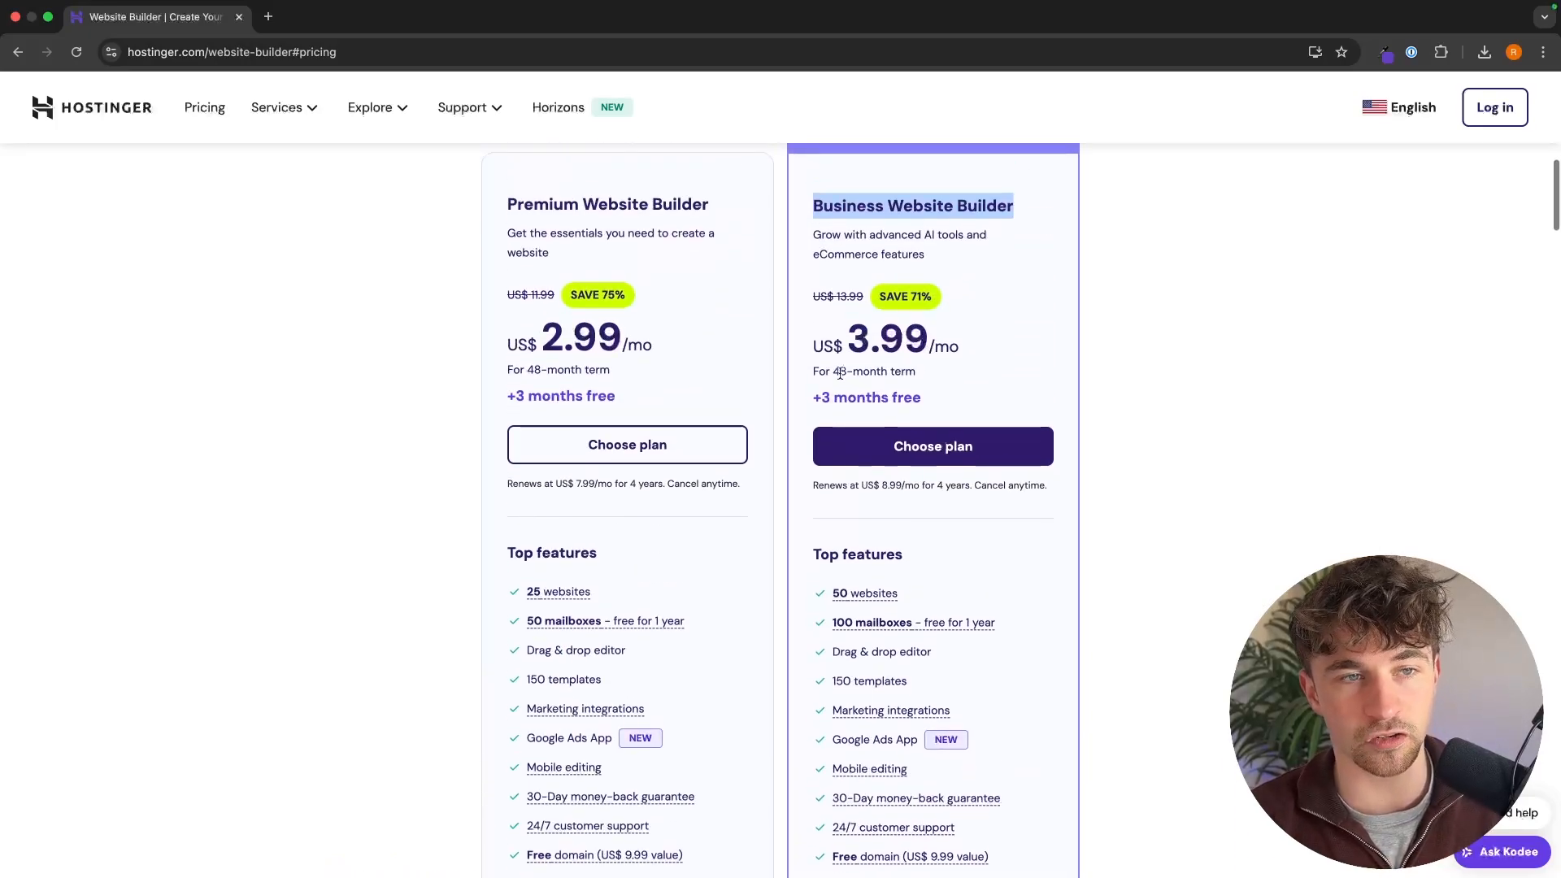
left_click_drag(529, 266, 732, 294)
left_click(739, 295)
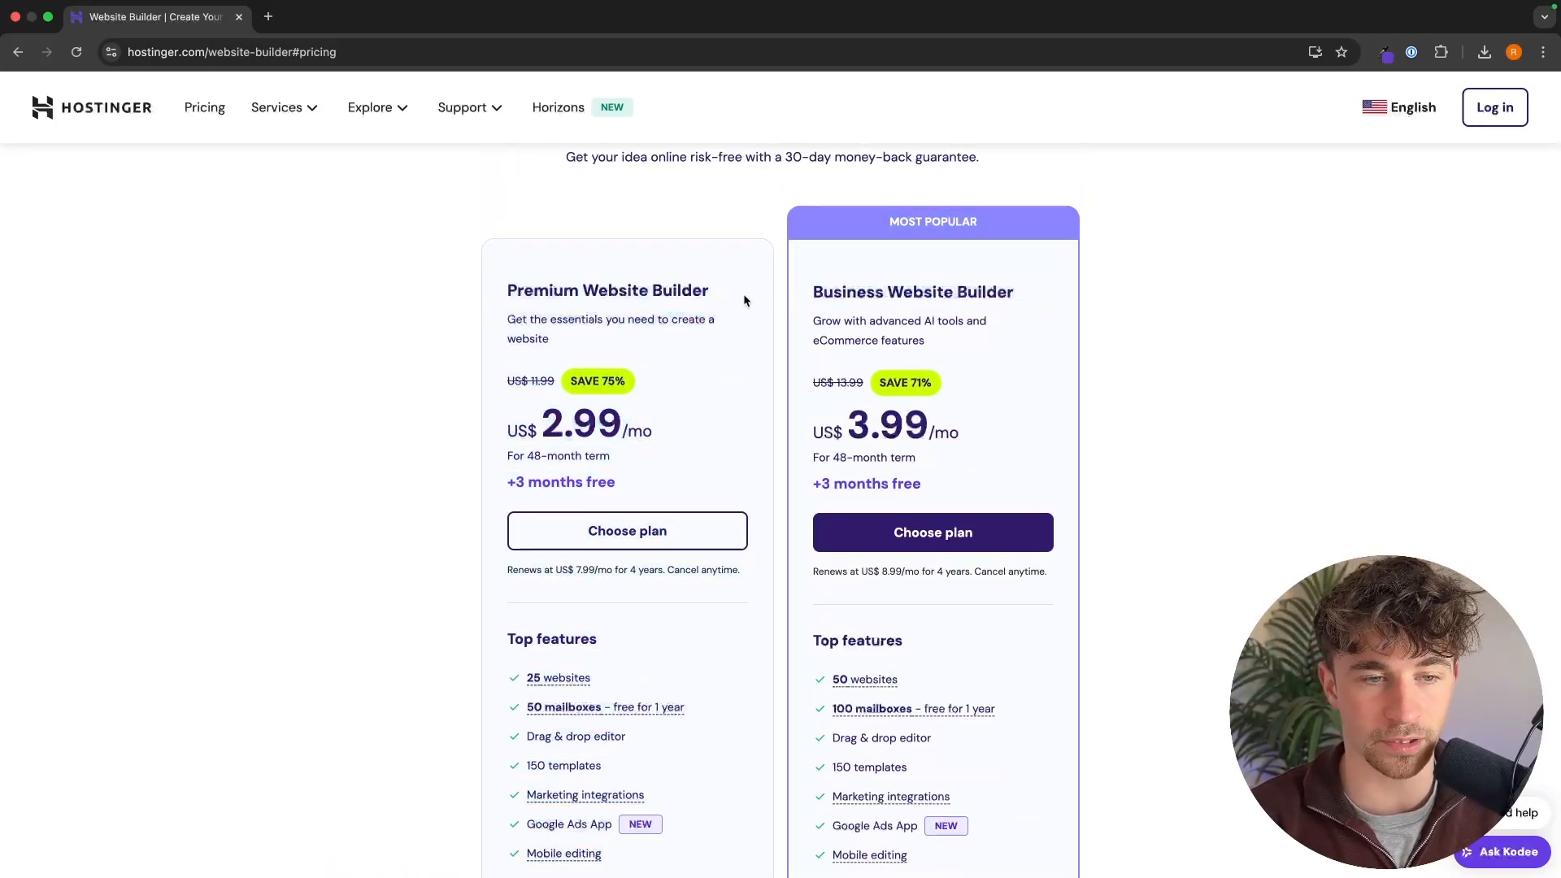
Step: Choose the Premium Website Builder plan and check the billing periods offered in the cart
left_click(628, 541)
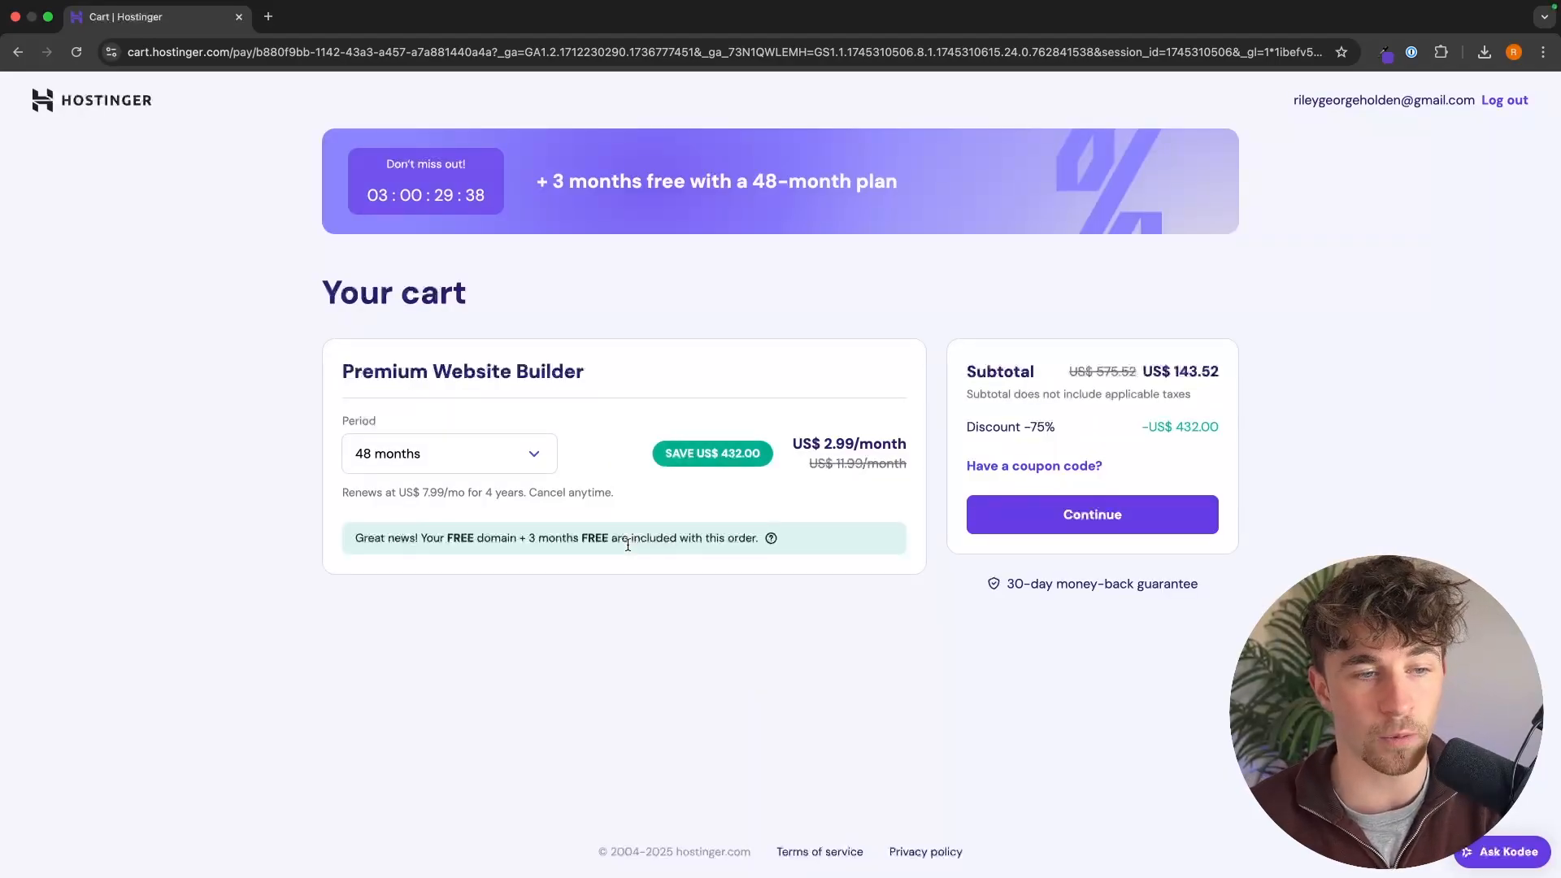
left_click(452, 453)
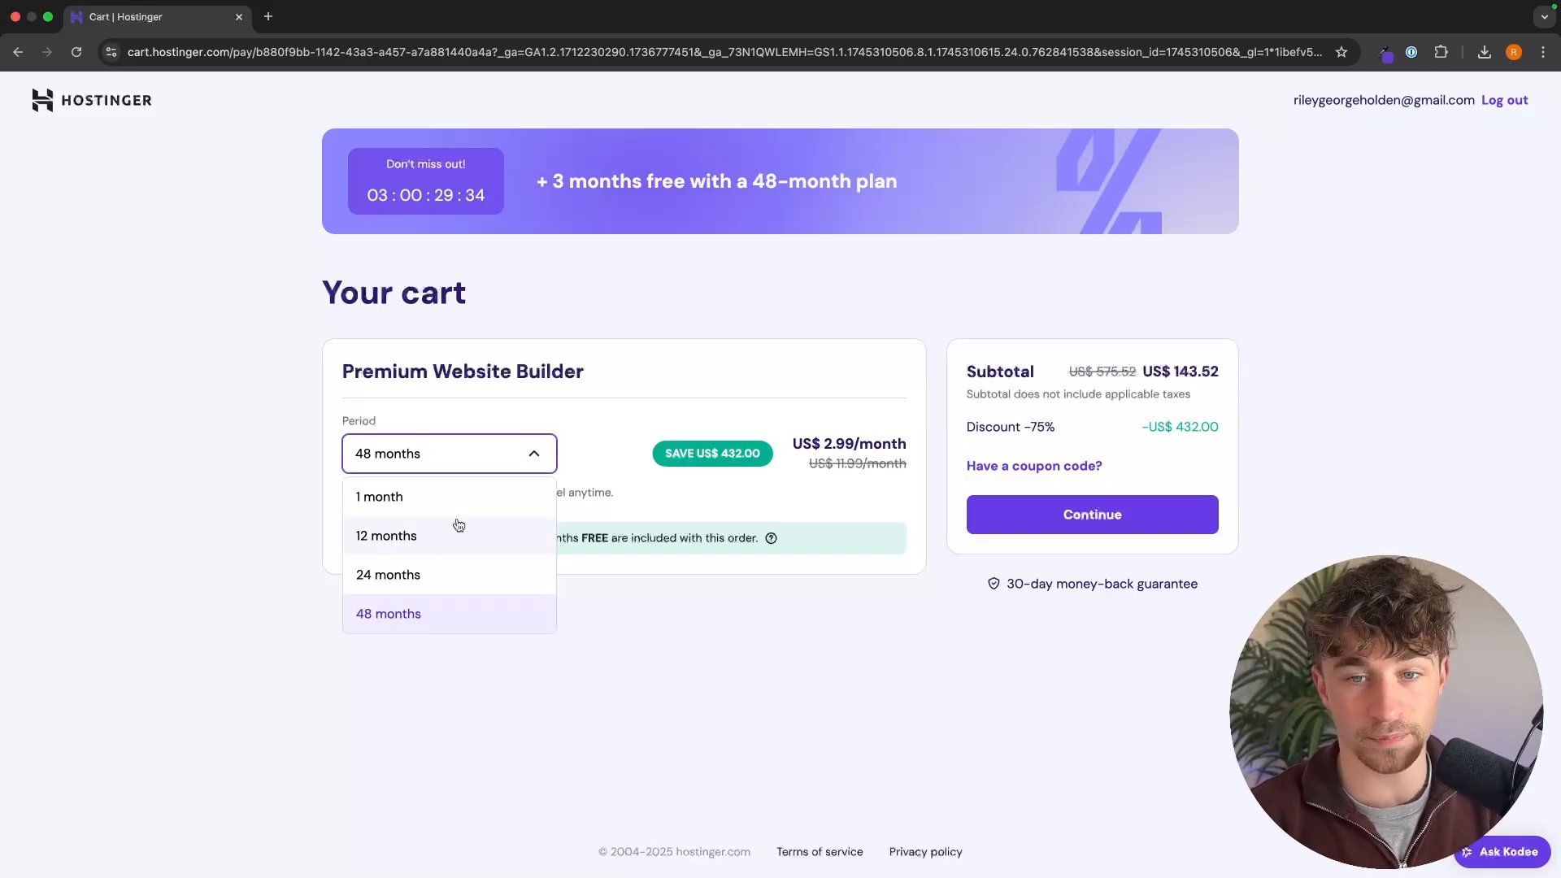
left_click(1251, 364)
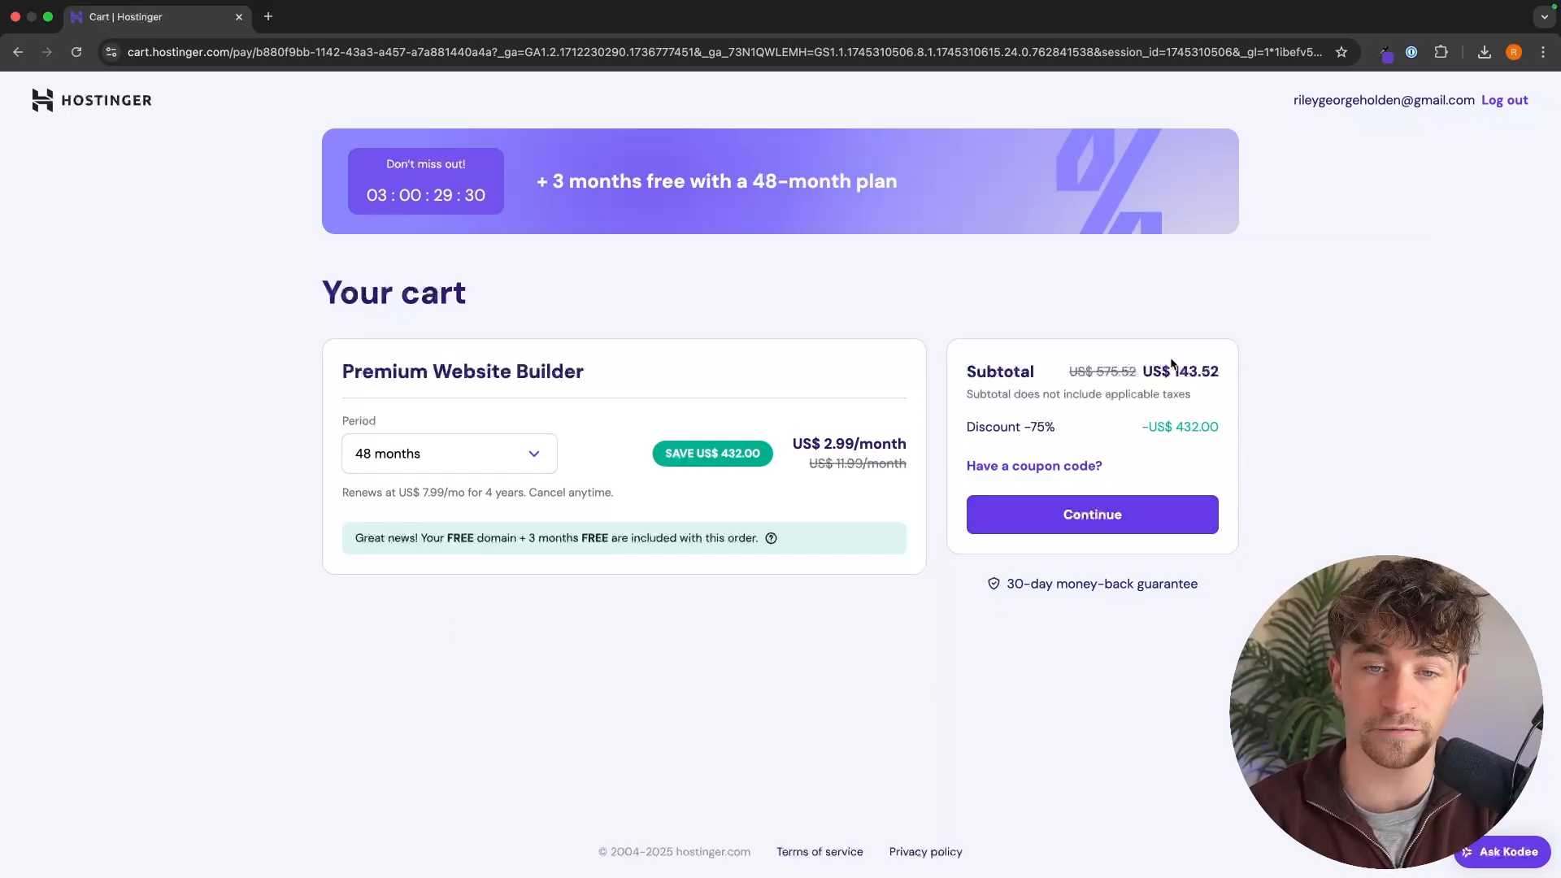
left_click_drag(1303, 354, 1305, 370)
left_click(1312, 371)
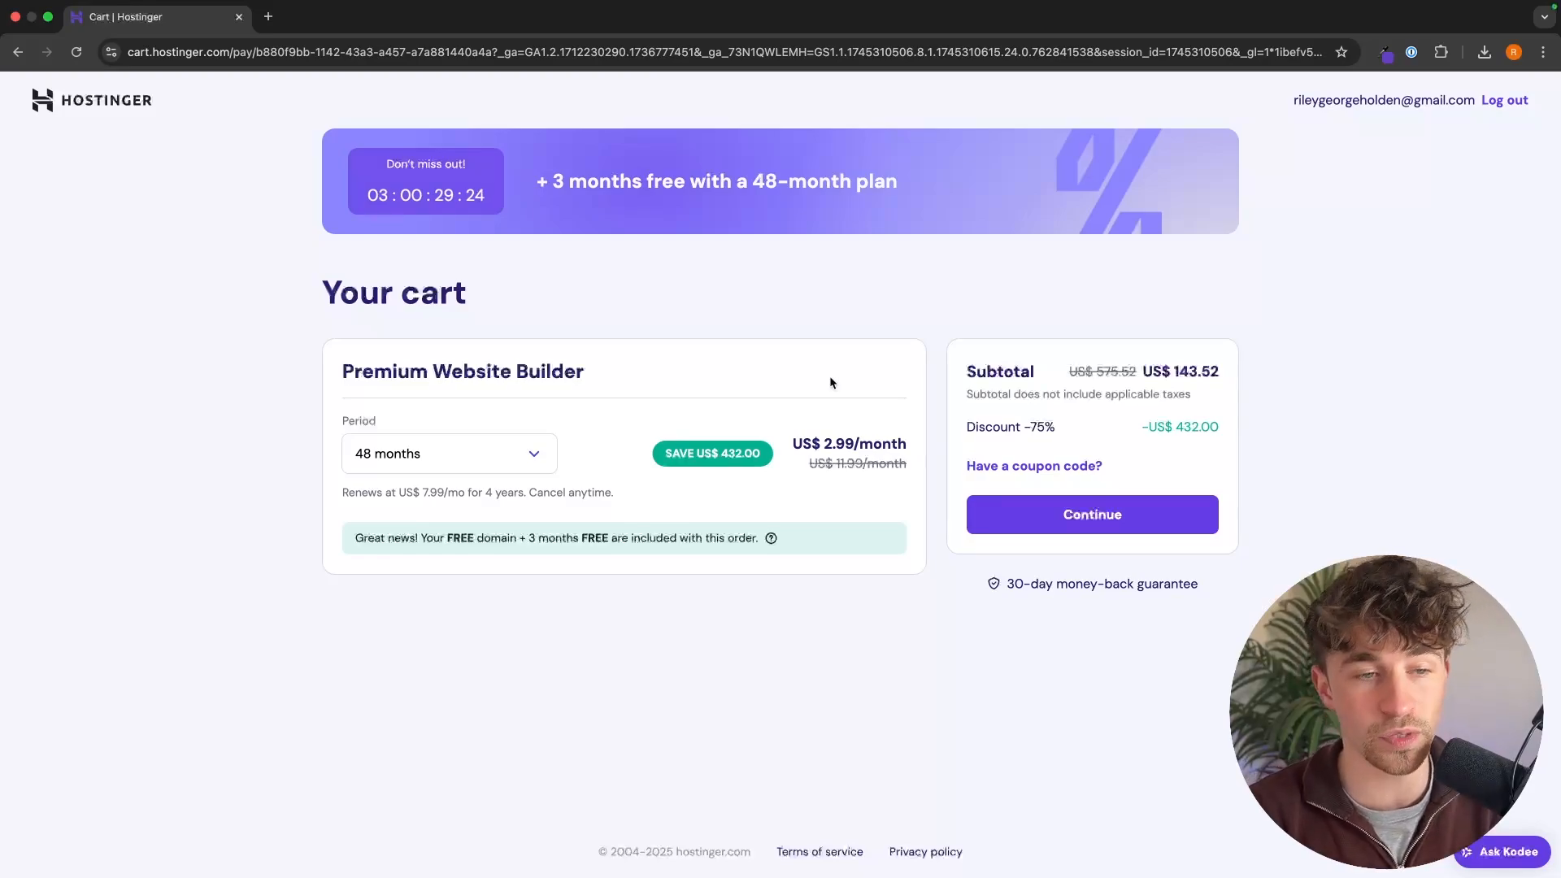
Step: Set the Premium Website Builder billing period to 1 month
left_click(504, 461)
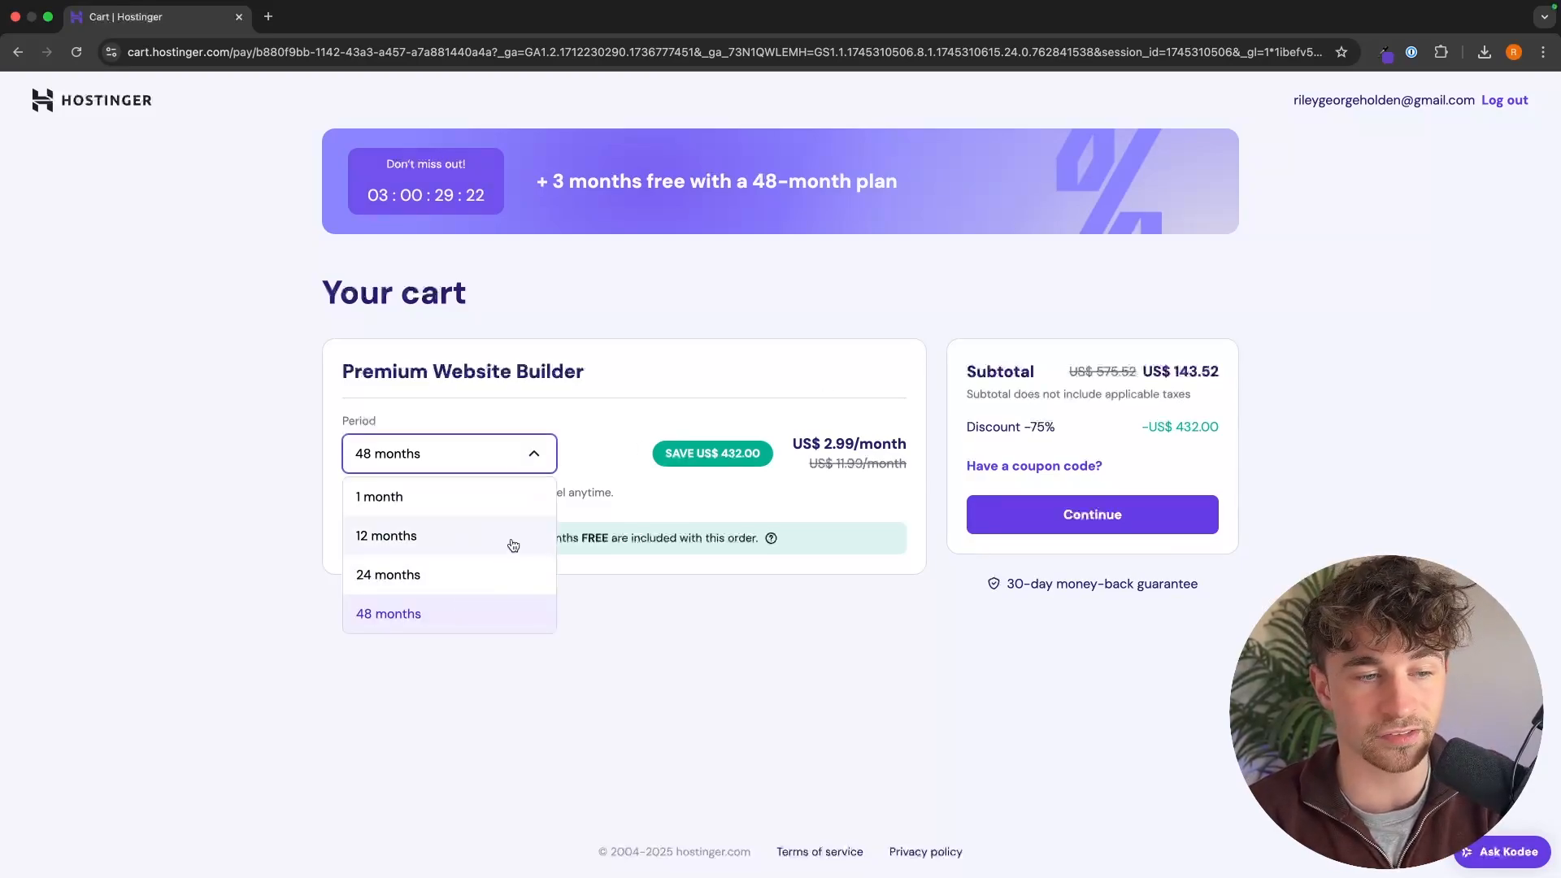
left_click(476, 506)
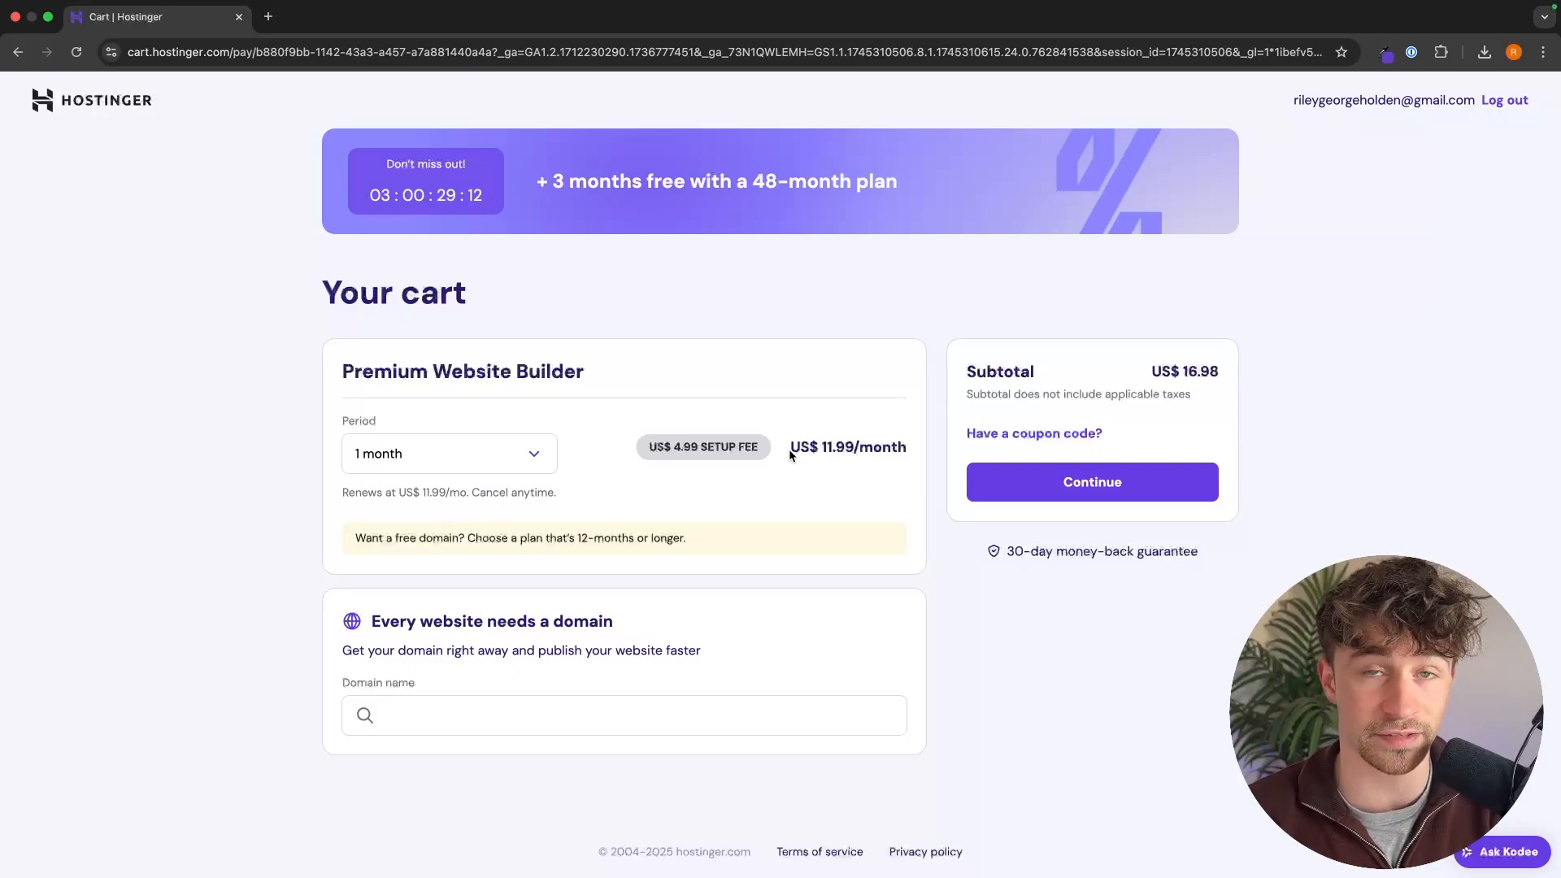
Step: Set the Premium Website Builder billing period to 12 months and check its monthly price
left_click(448, 467)
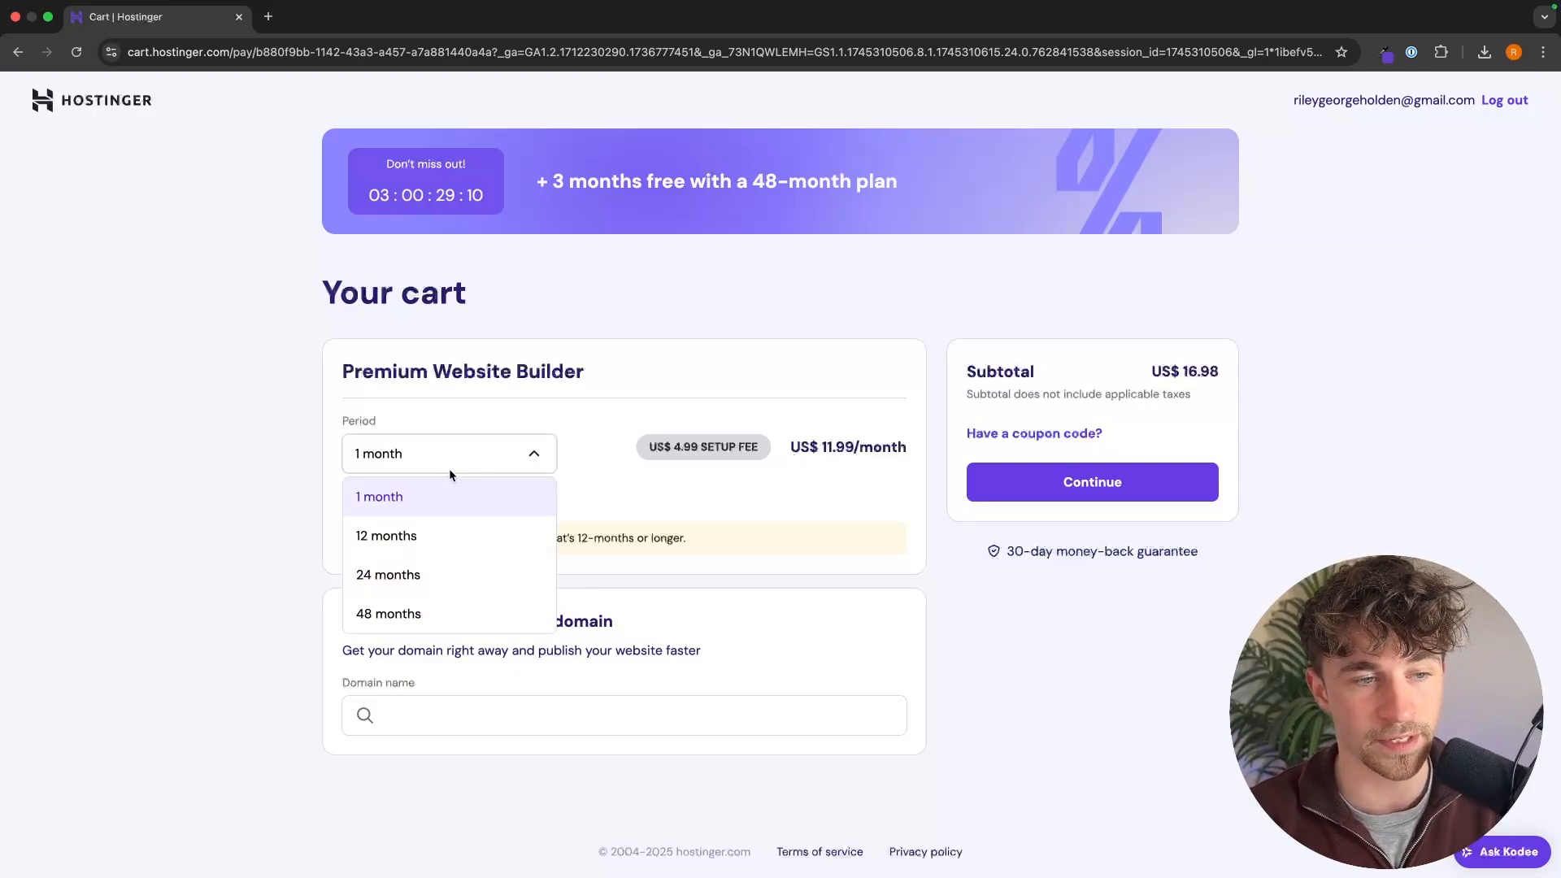
left_click(410, 535)
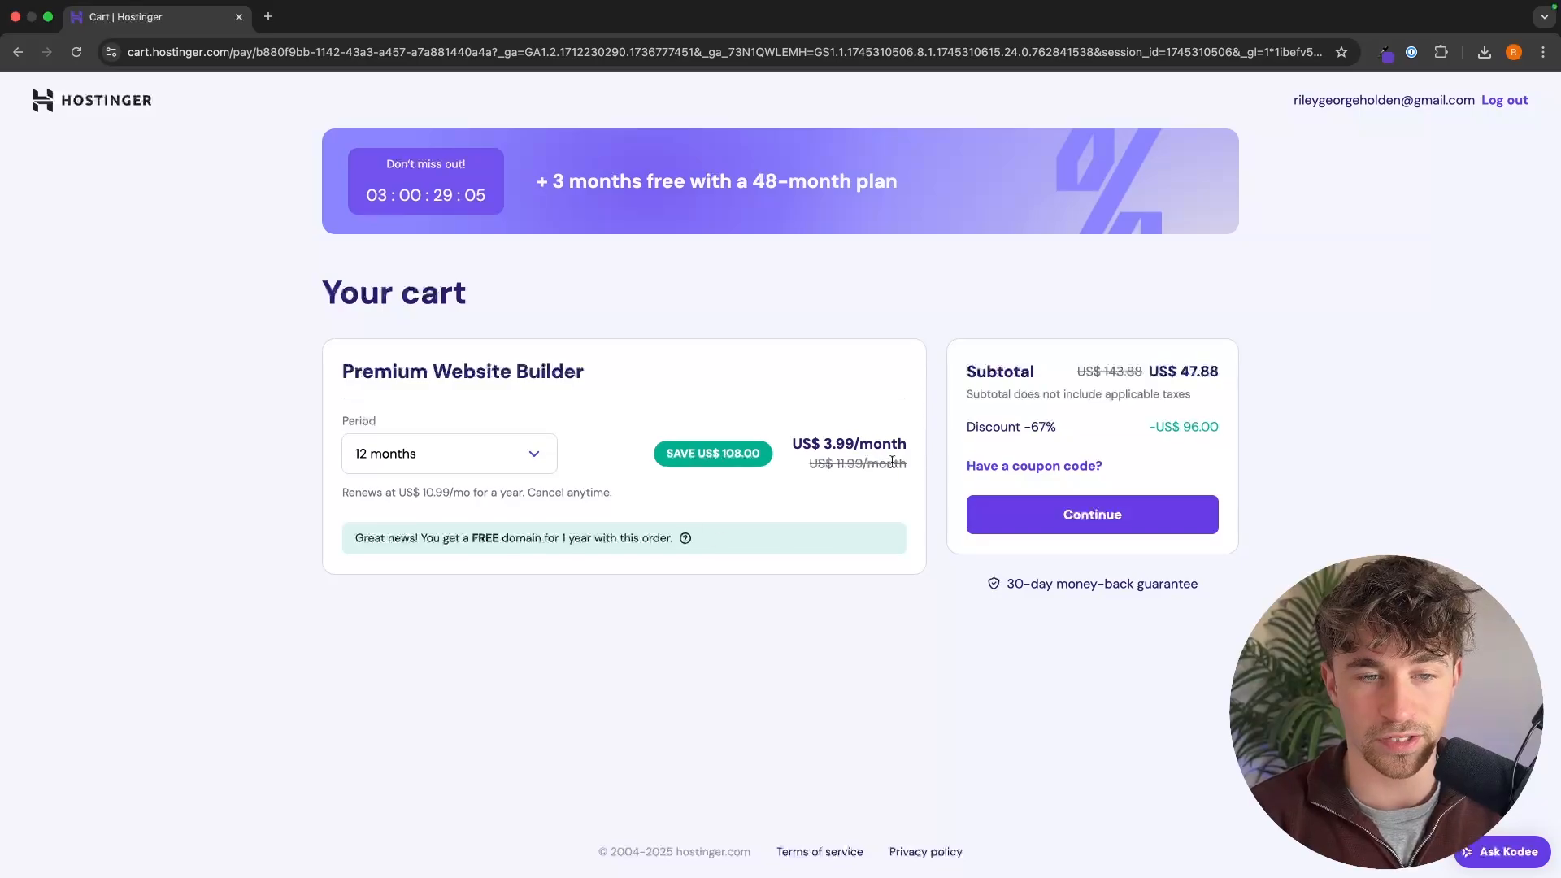
left_click_drag(793, 441, 900, 439)
left_click(918, 445)
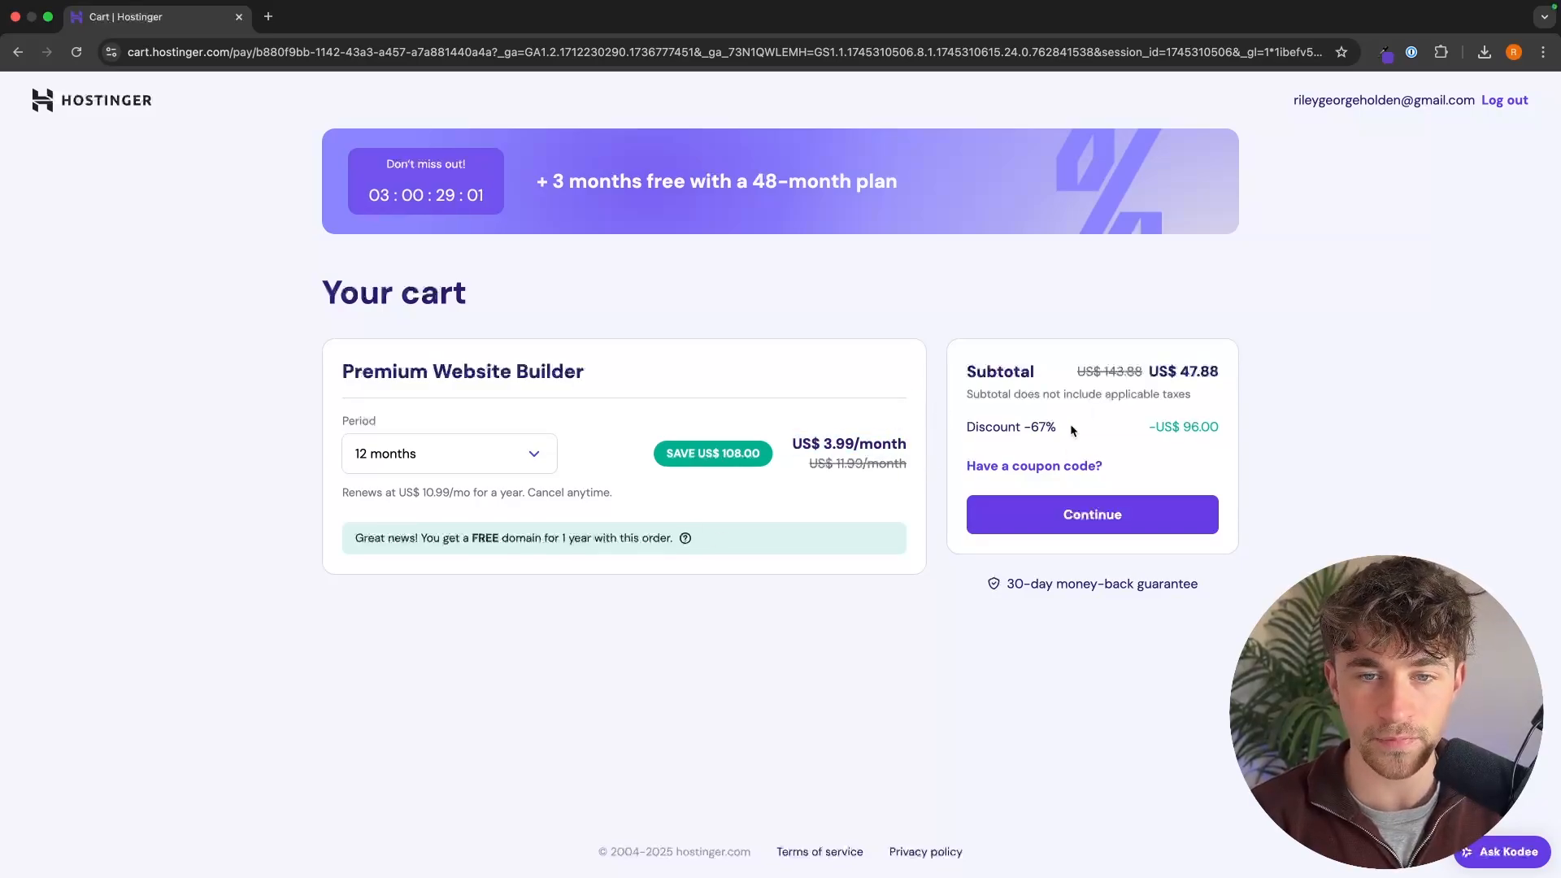
Step: Review the 12-month plan's subtotal, the free domain offer and the renewal terms in the cart
left_click_drag(967, 361, 1278, 365)
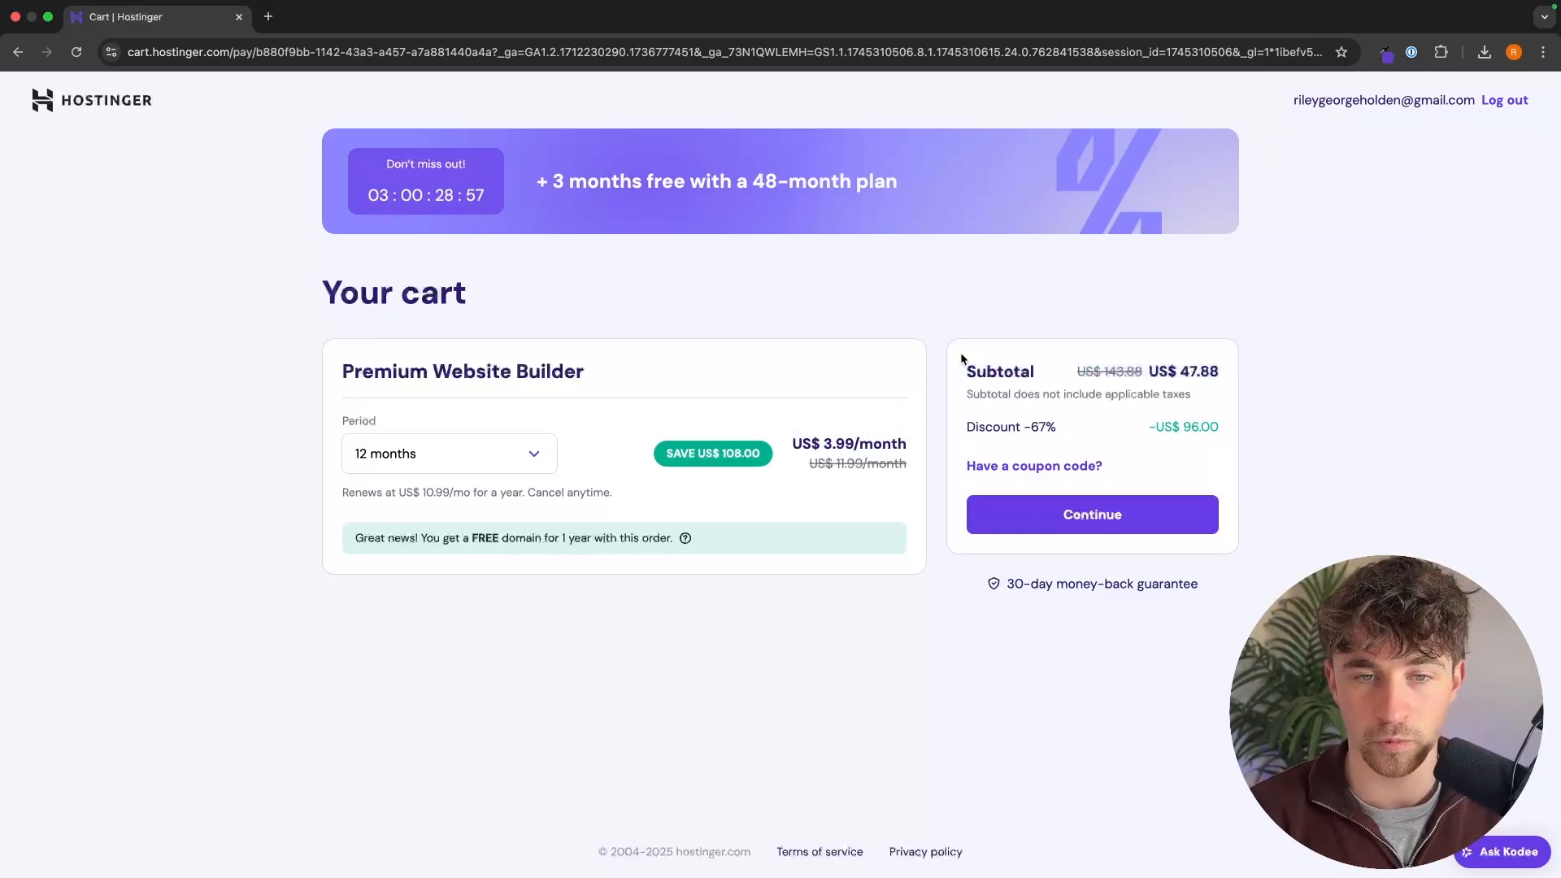
left_click_drag(963, 358, 1278, 364)
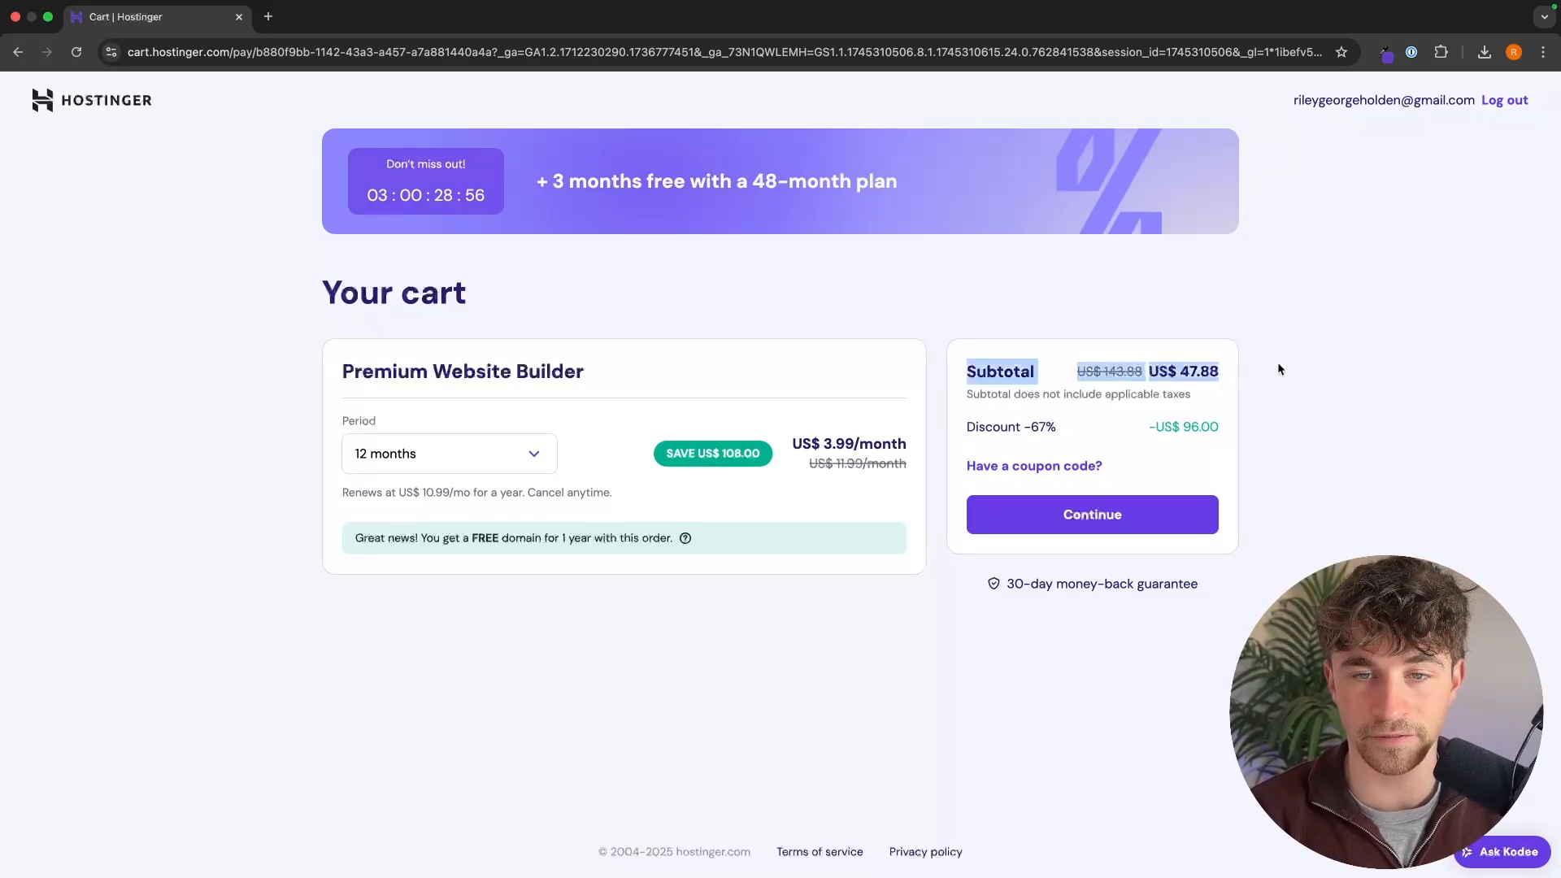
left_click(1276, 362)
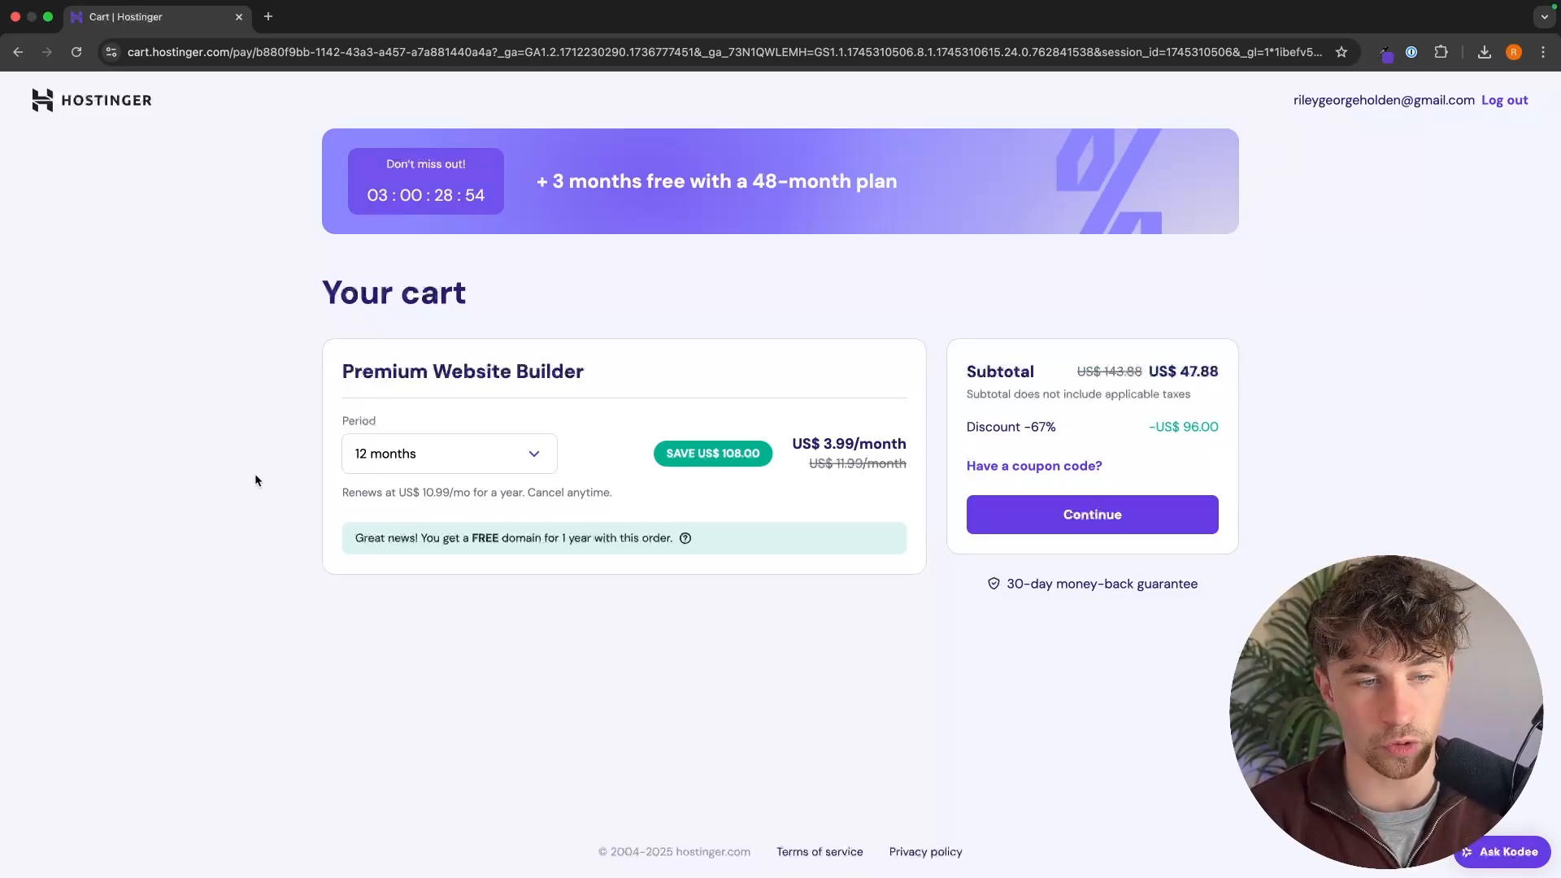
left_click_drag(368, 534, 697, 543)
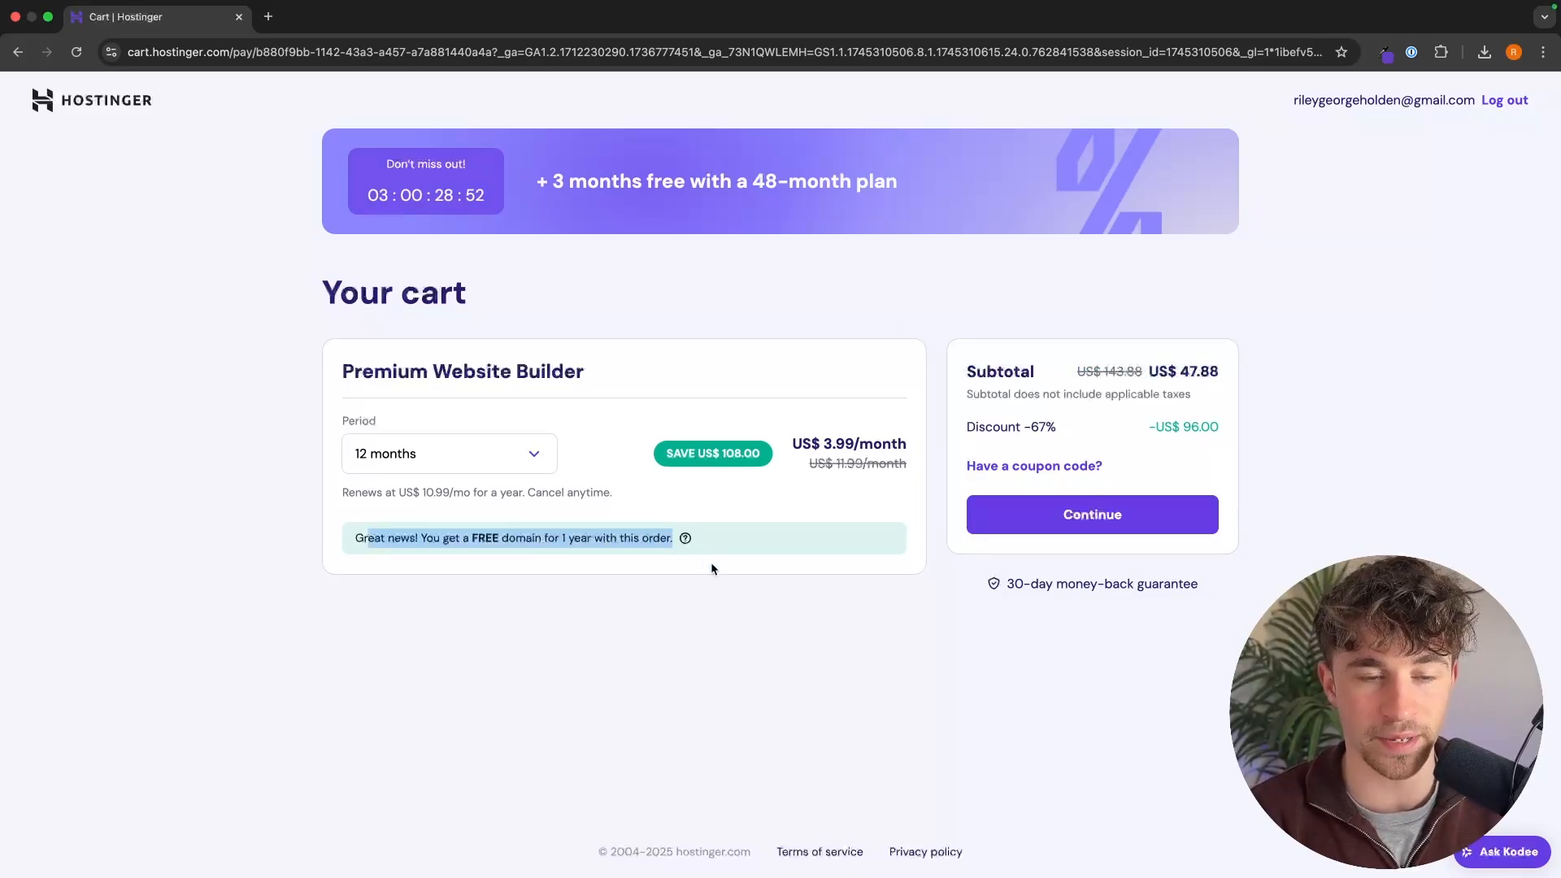
left_click(710, 565)
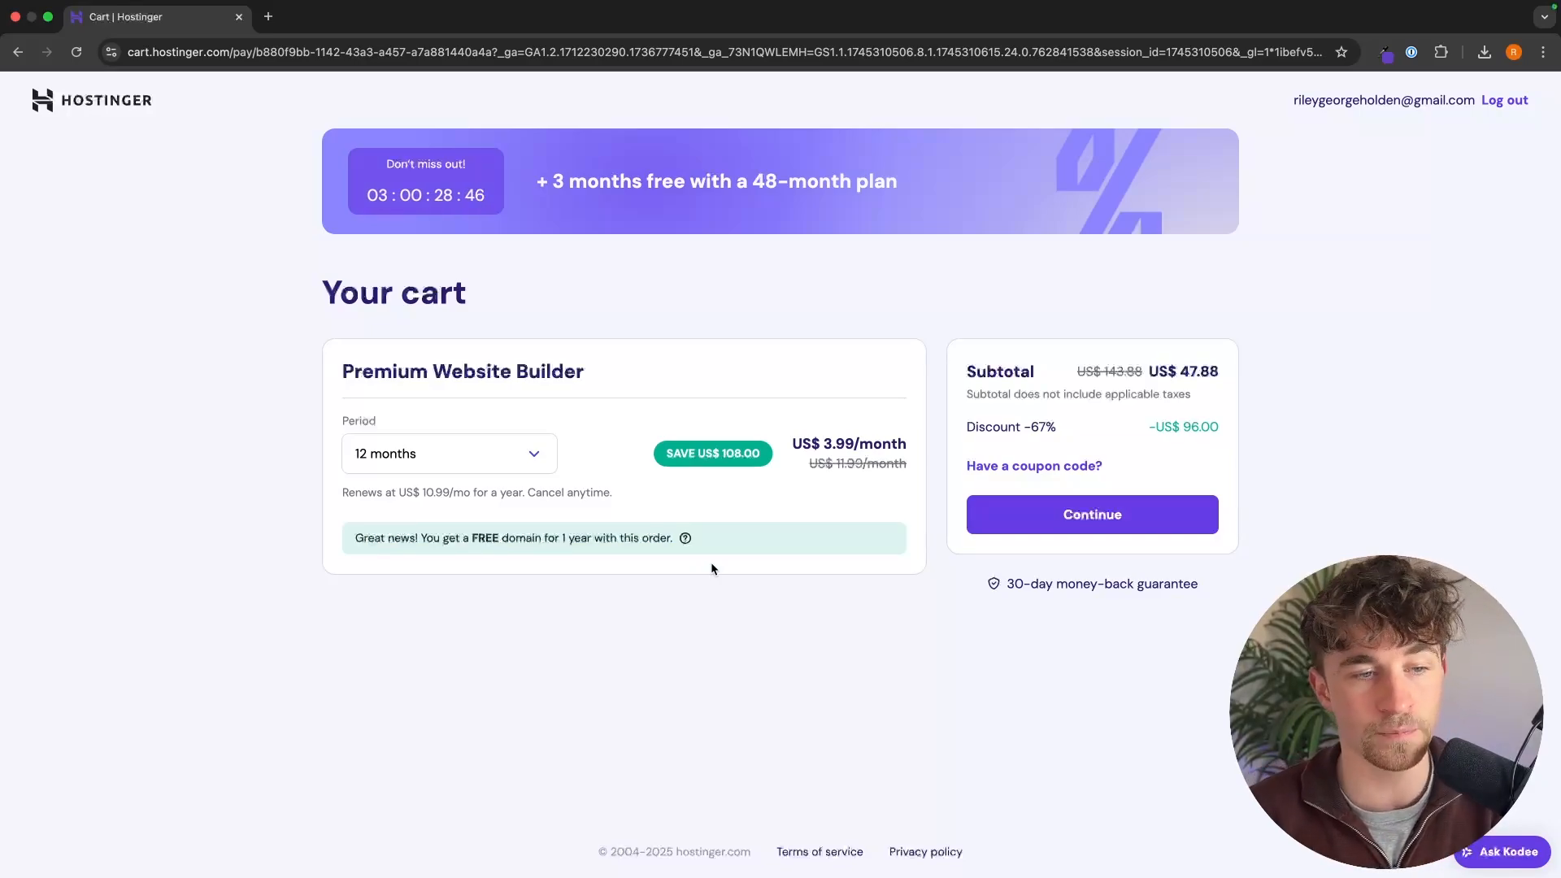
left_click_drag(319, 500, 591, 497)
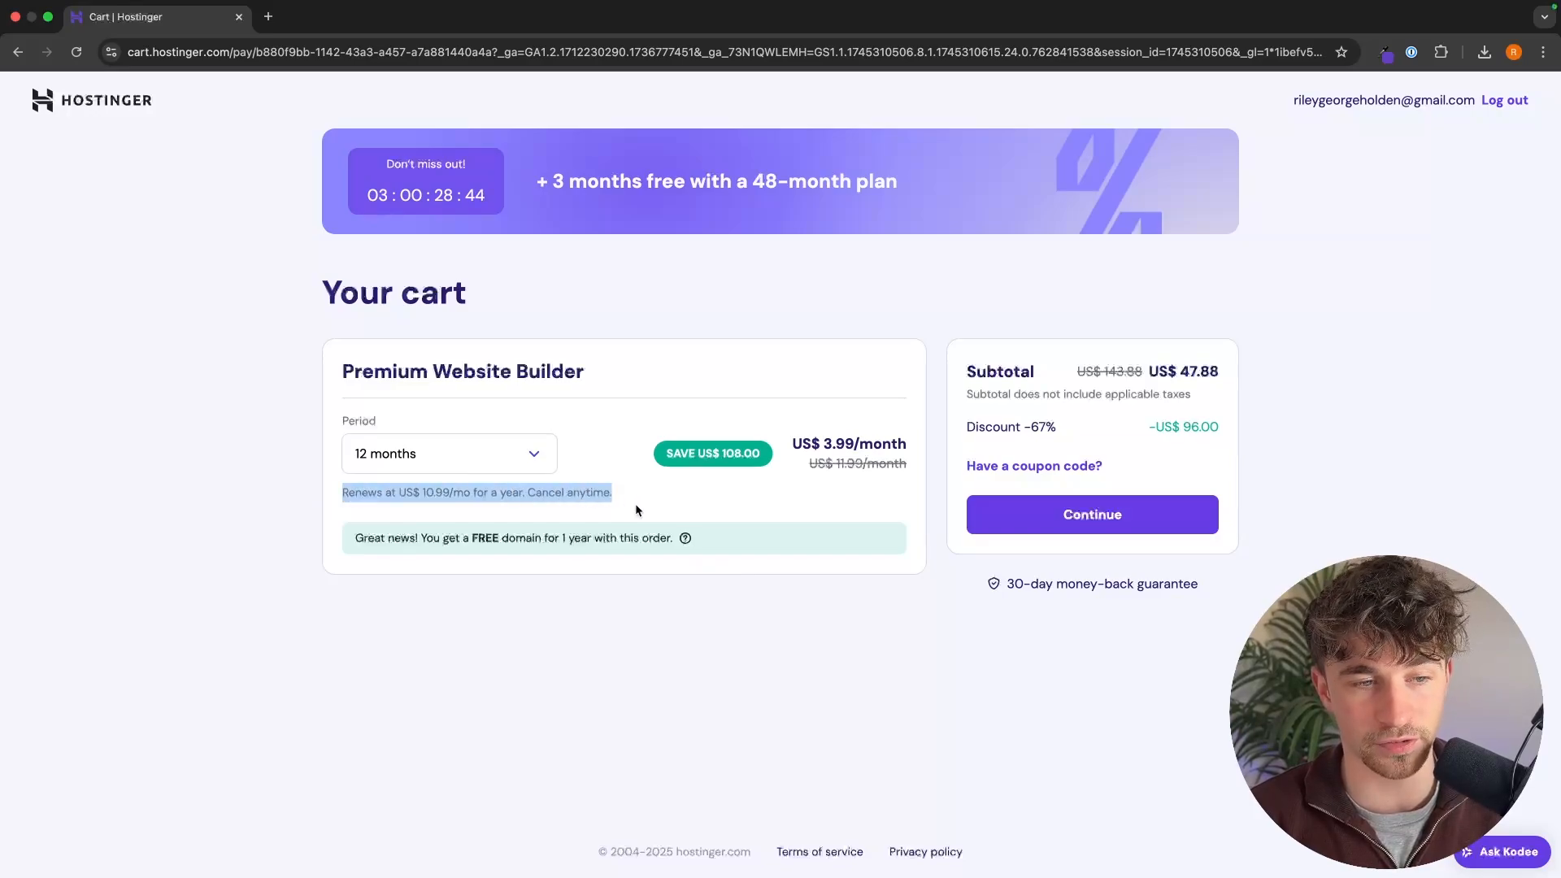
left_click(437, 505)
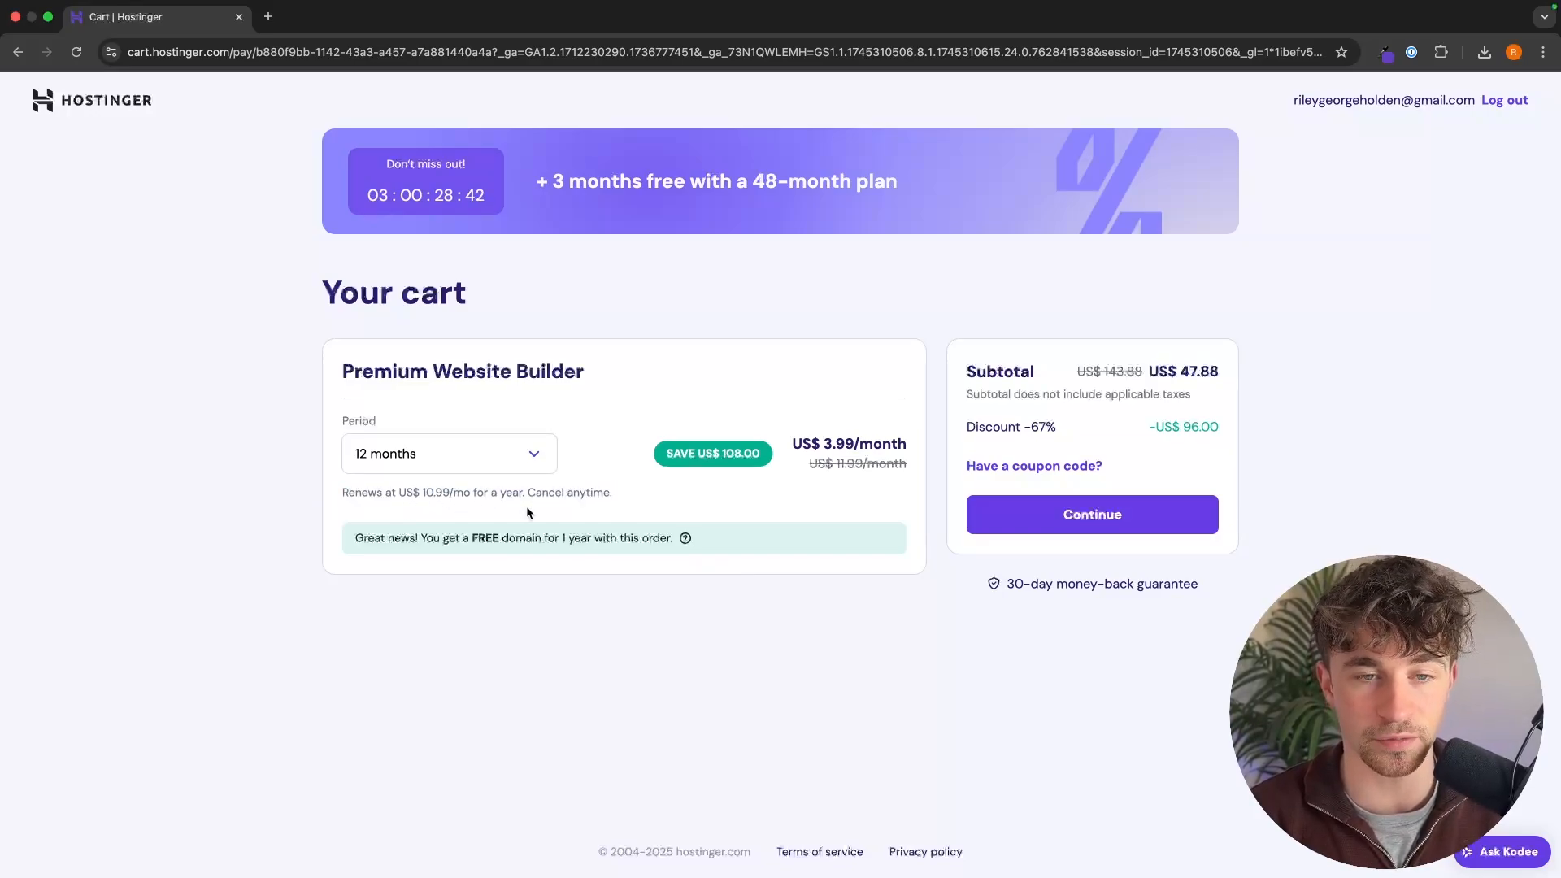
Step: Set the Premium Website Builder billing period to 48 months and check its monthly price
left_click(408, 445)
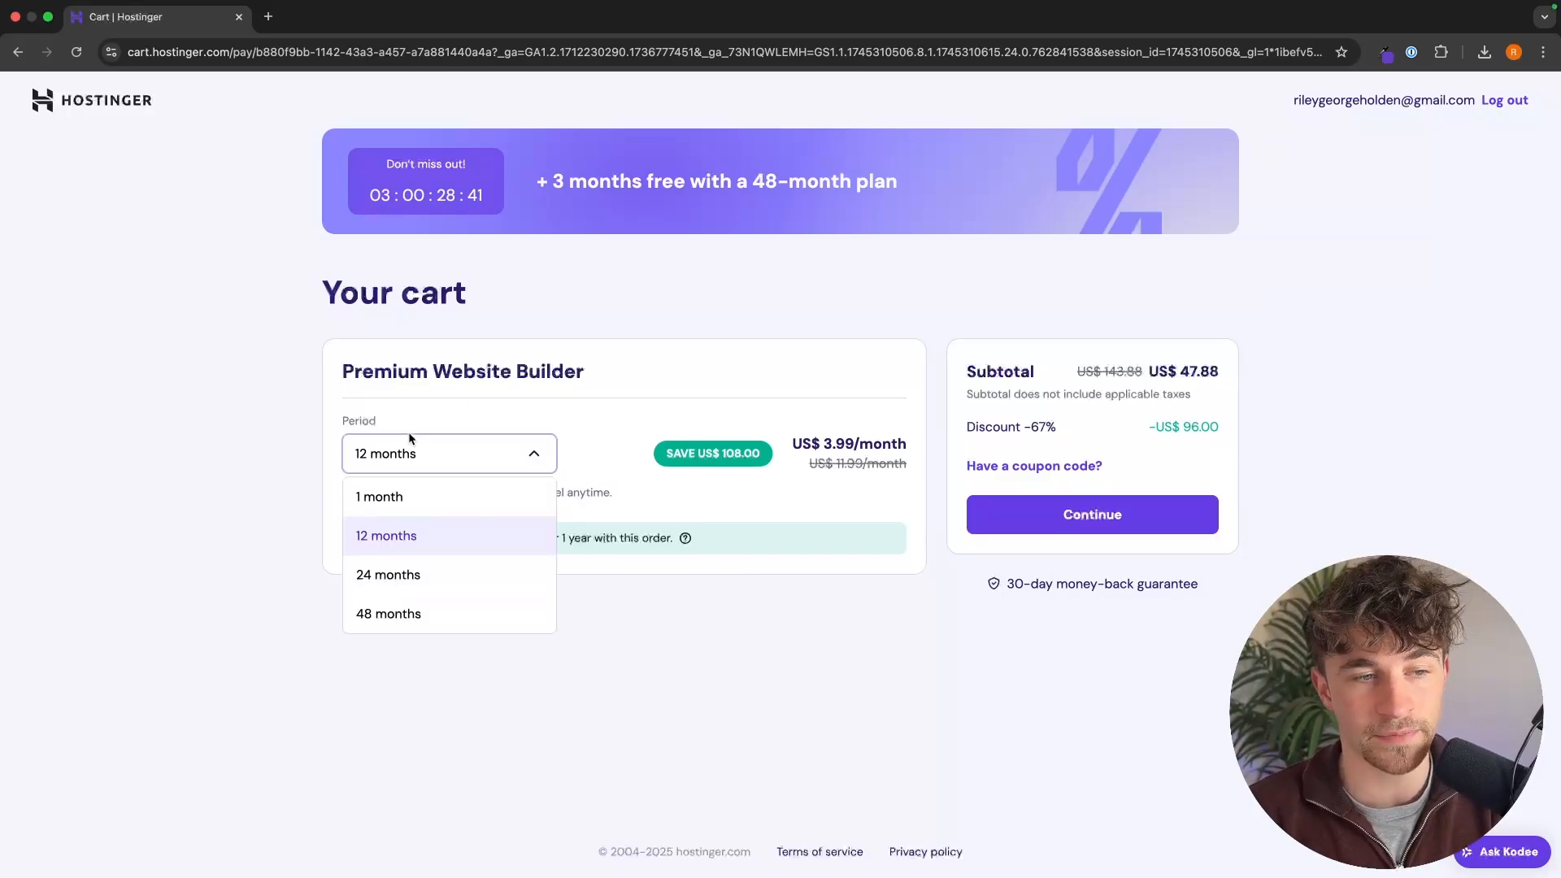
left_click(399, 616)
left_click_drag(790, 457, 912, 445)
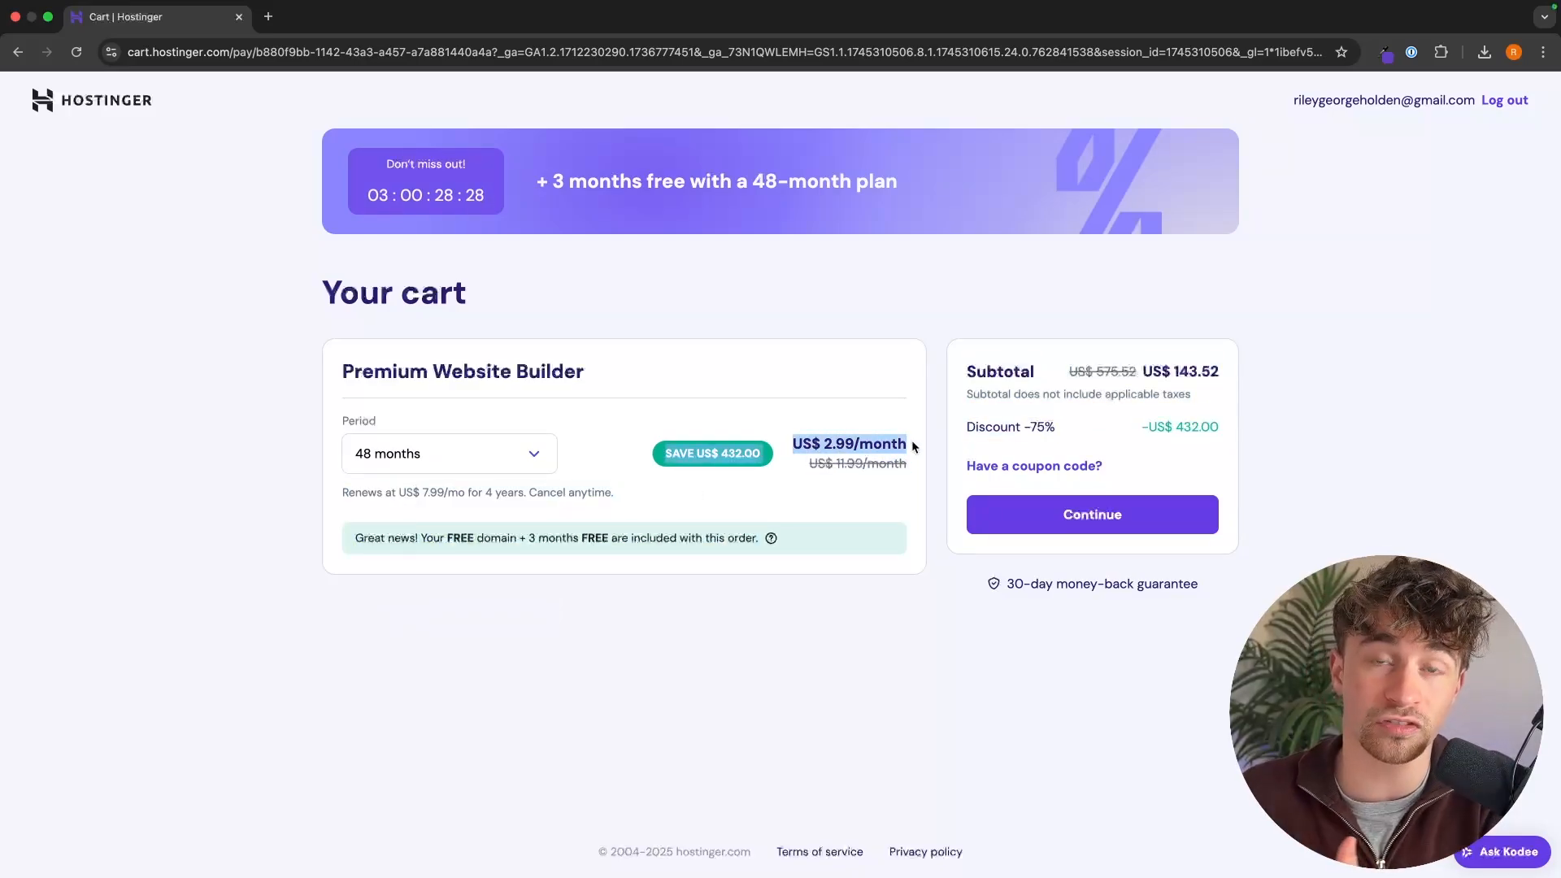
left_click(910, 441)
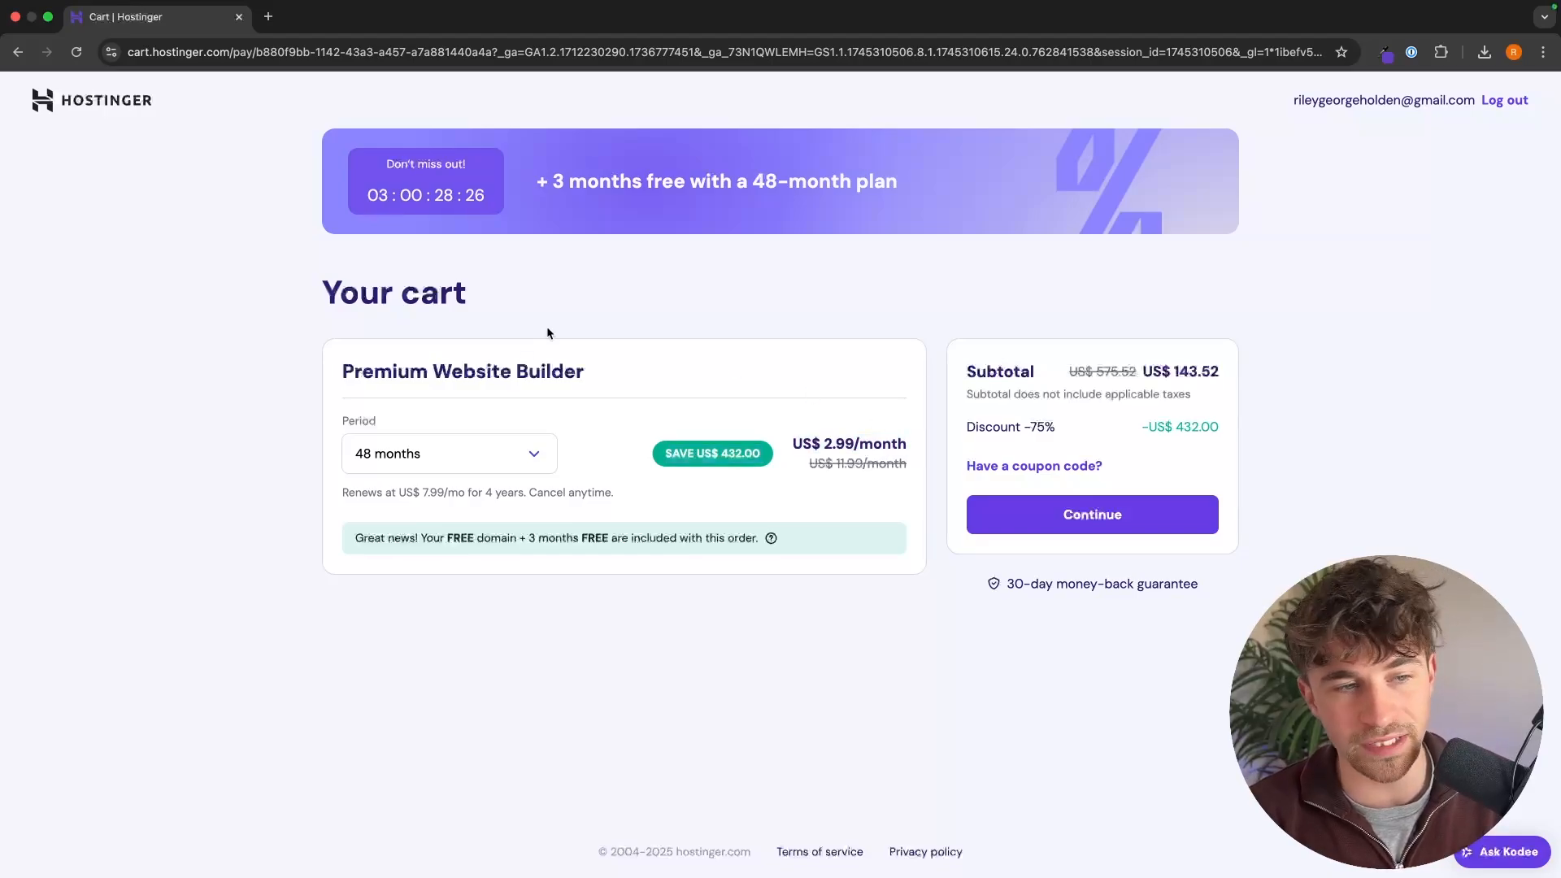
left_click(461, 451)
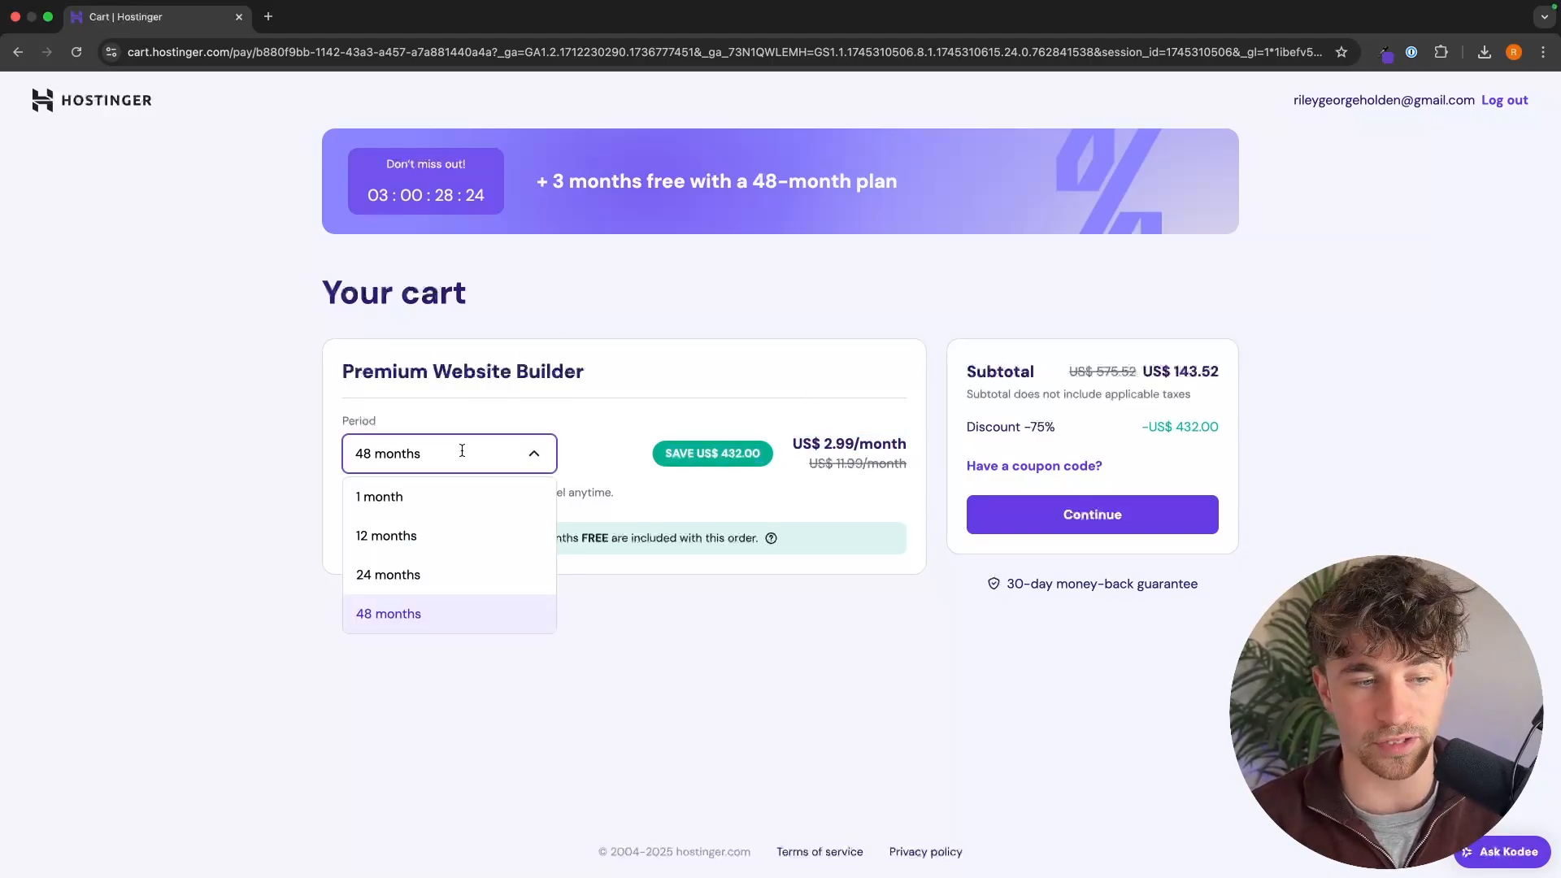
left_click(285, 443)
left_click(488, 399)
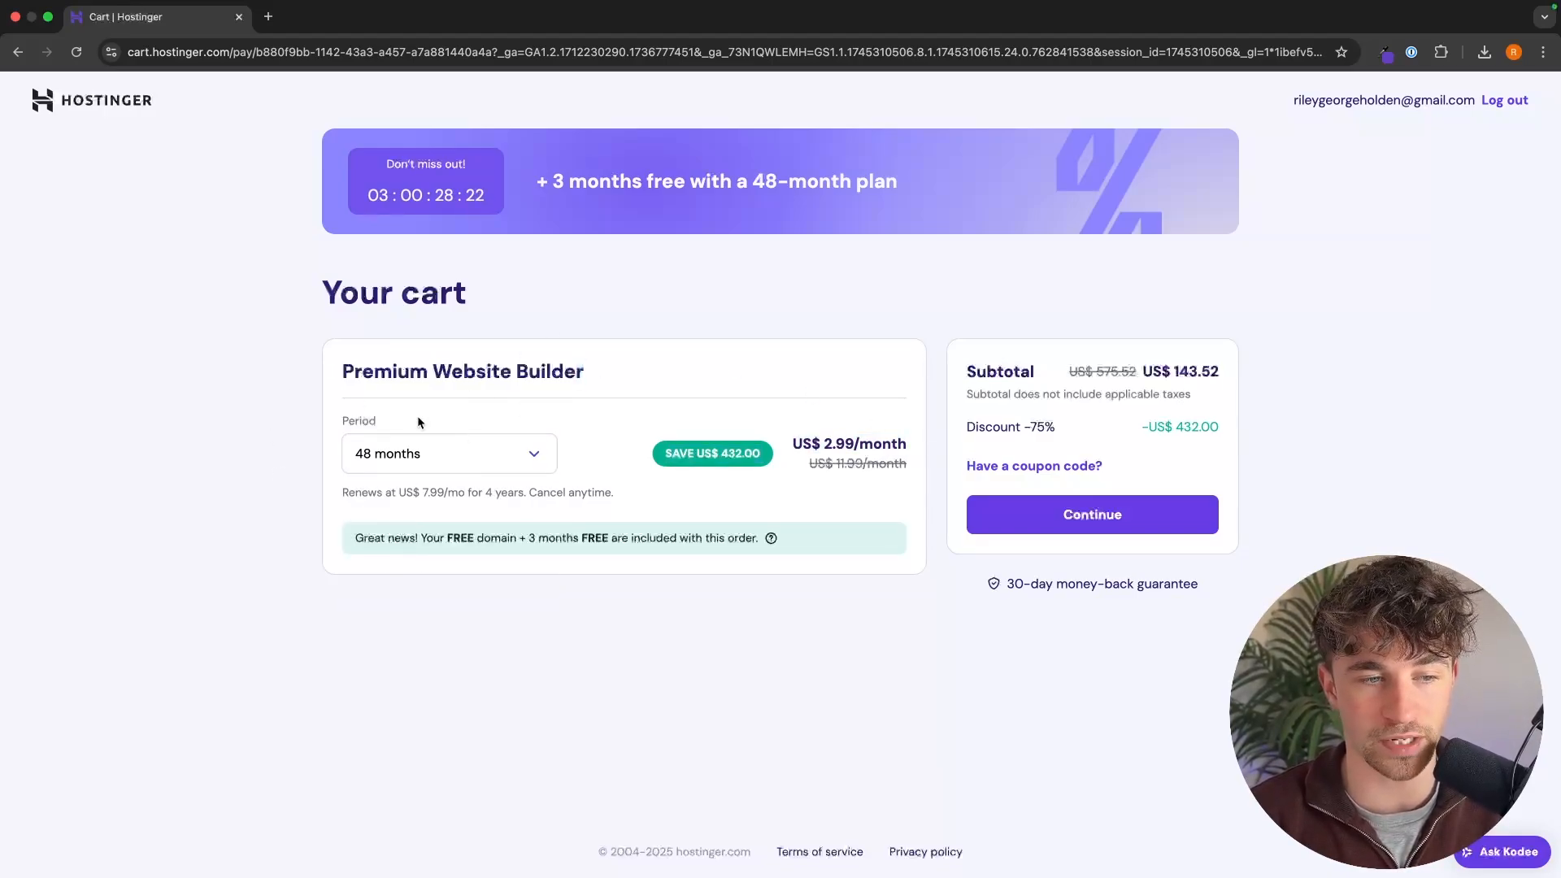
Step: Proceed to checkout with the 48-month plan and submit the billing address to reach payment
left_click(1080, 527)
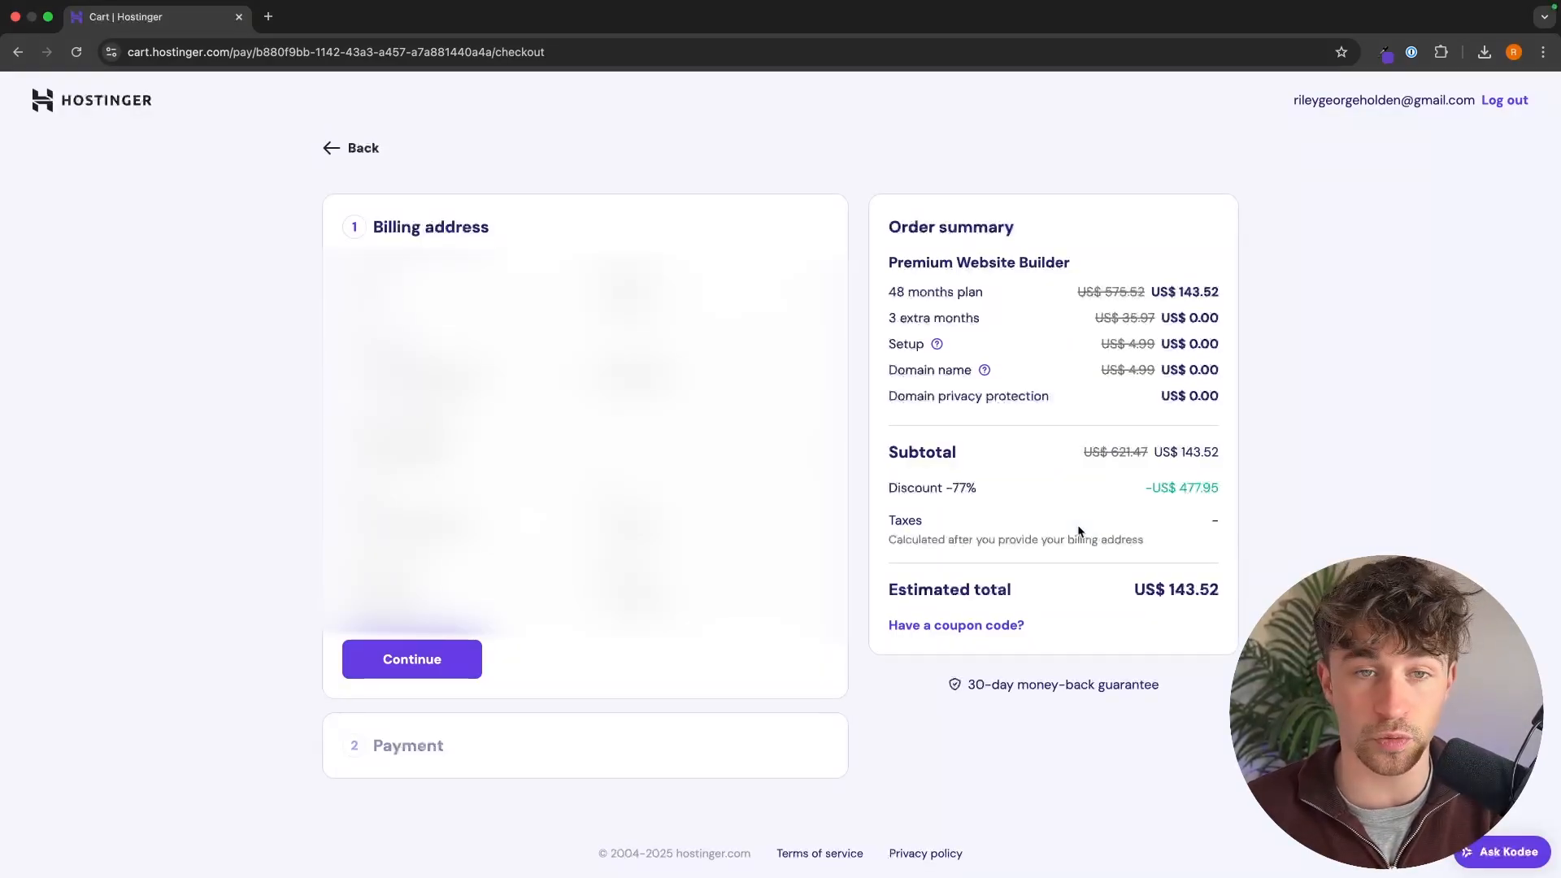
left_click(434, 671)
scroll(732, 277, "down", 1)
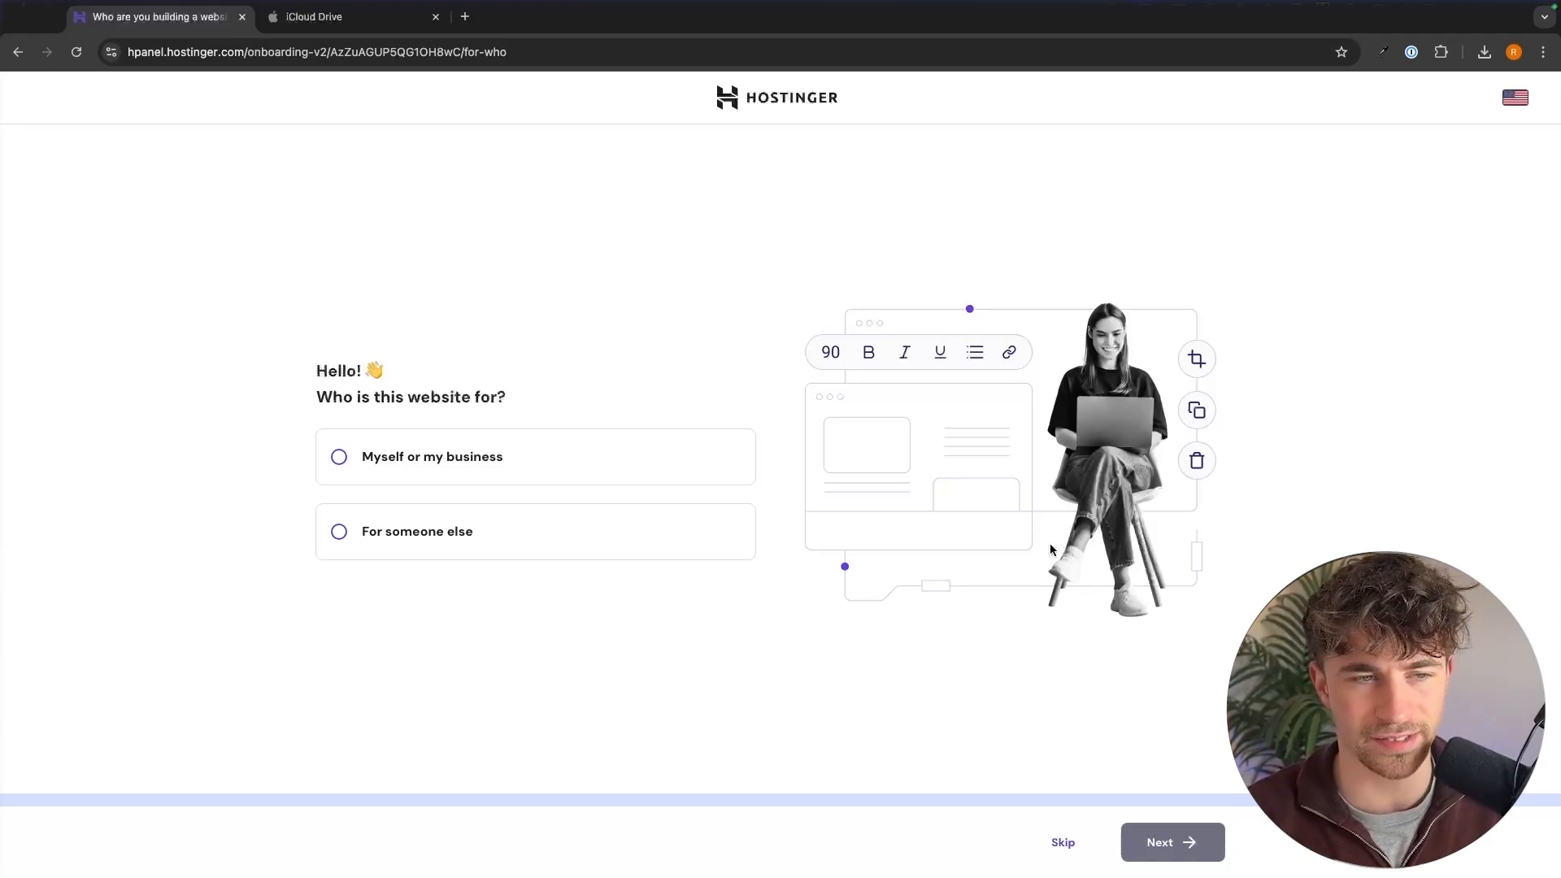
Step: Skip the question about who the website is for and choose to create a new site with Hostinger Website Builder
left_click(1062, 841)
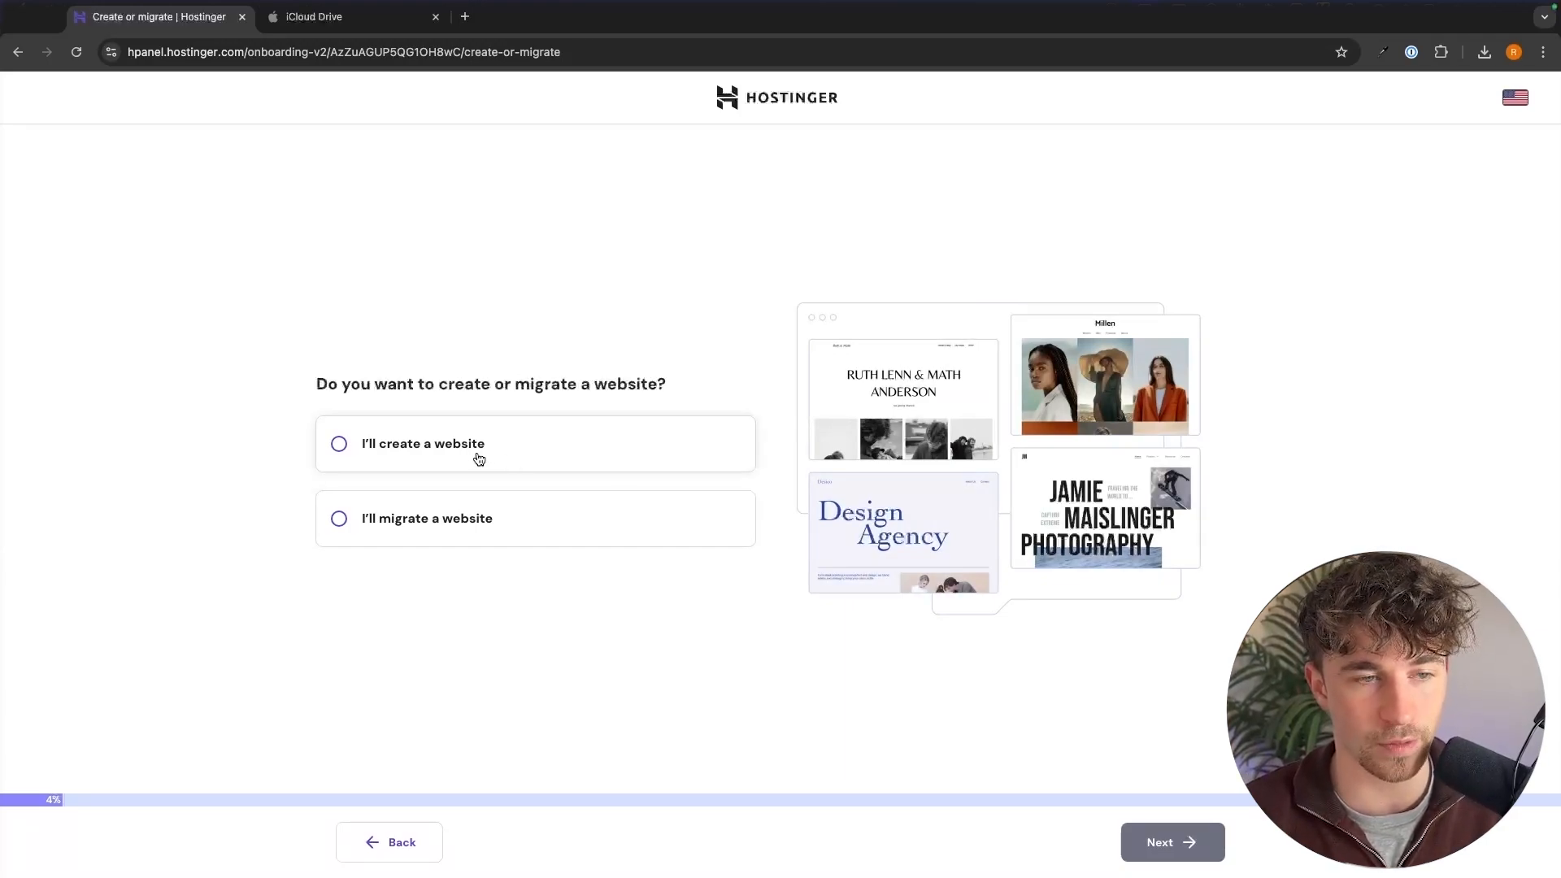
left_click(479, 460)
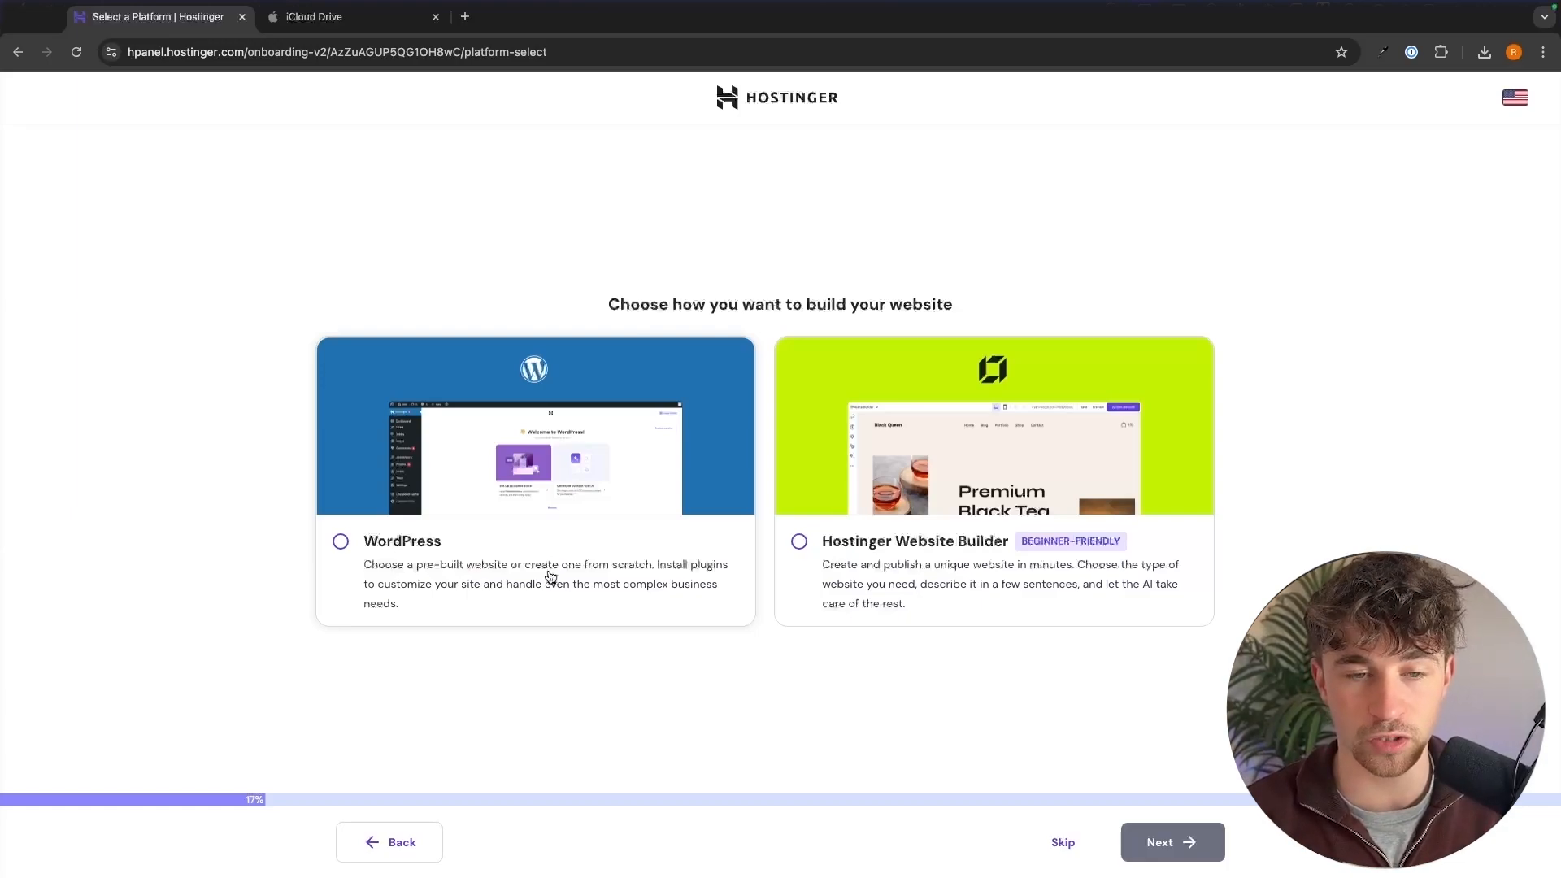
left_click(979, 471)
left_click(1210, 855)
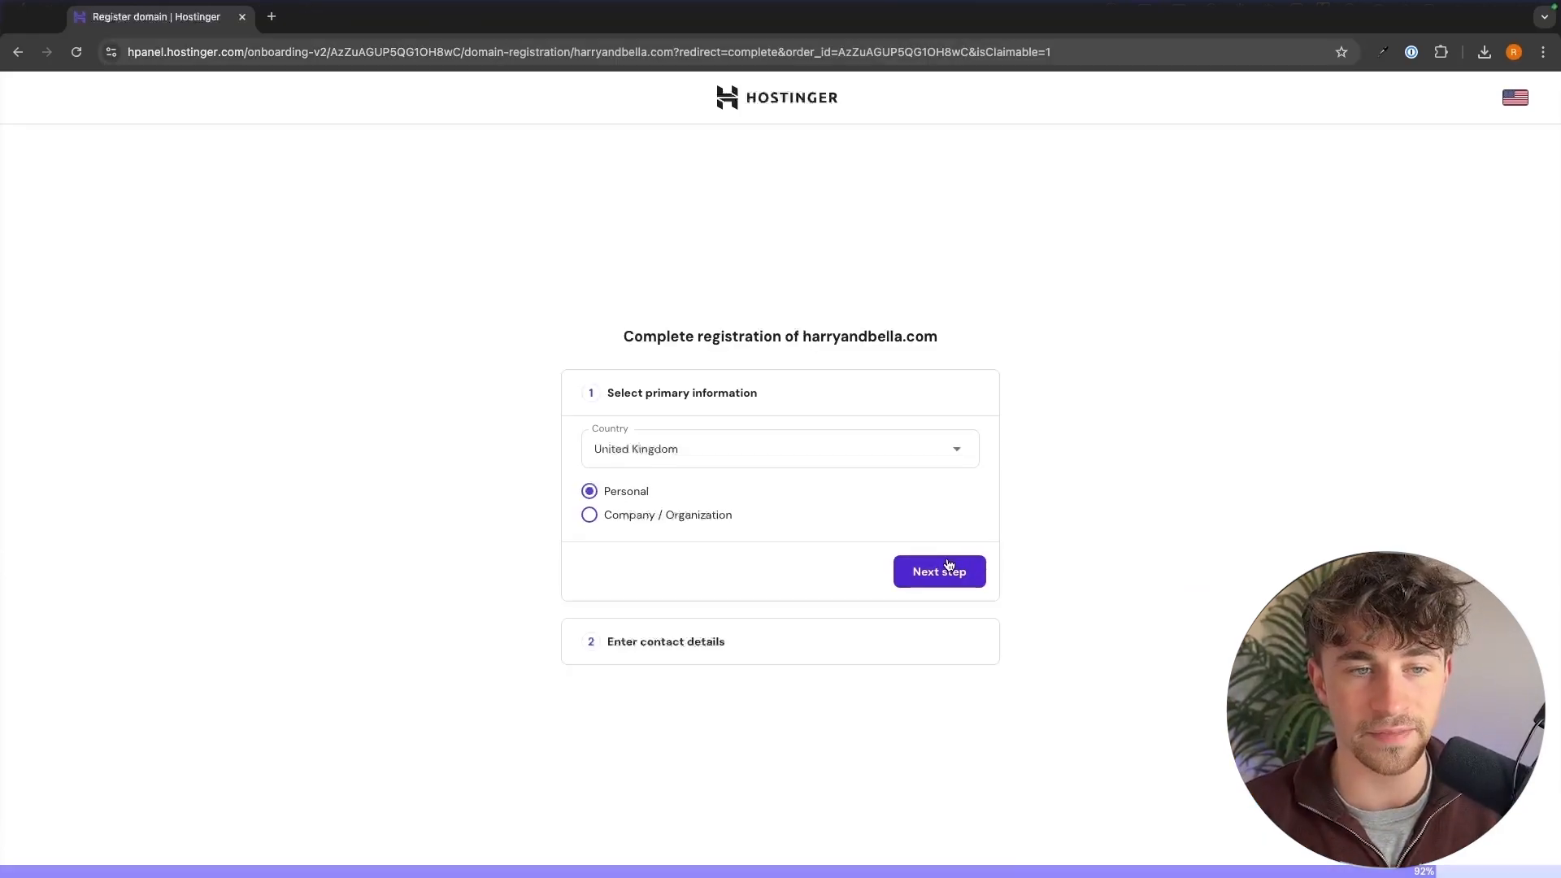
Step: Choose the website's domain name and finish its registration with the contact details
left_click(941, 568)
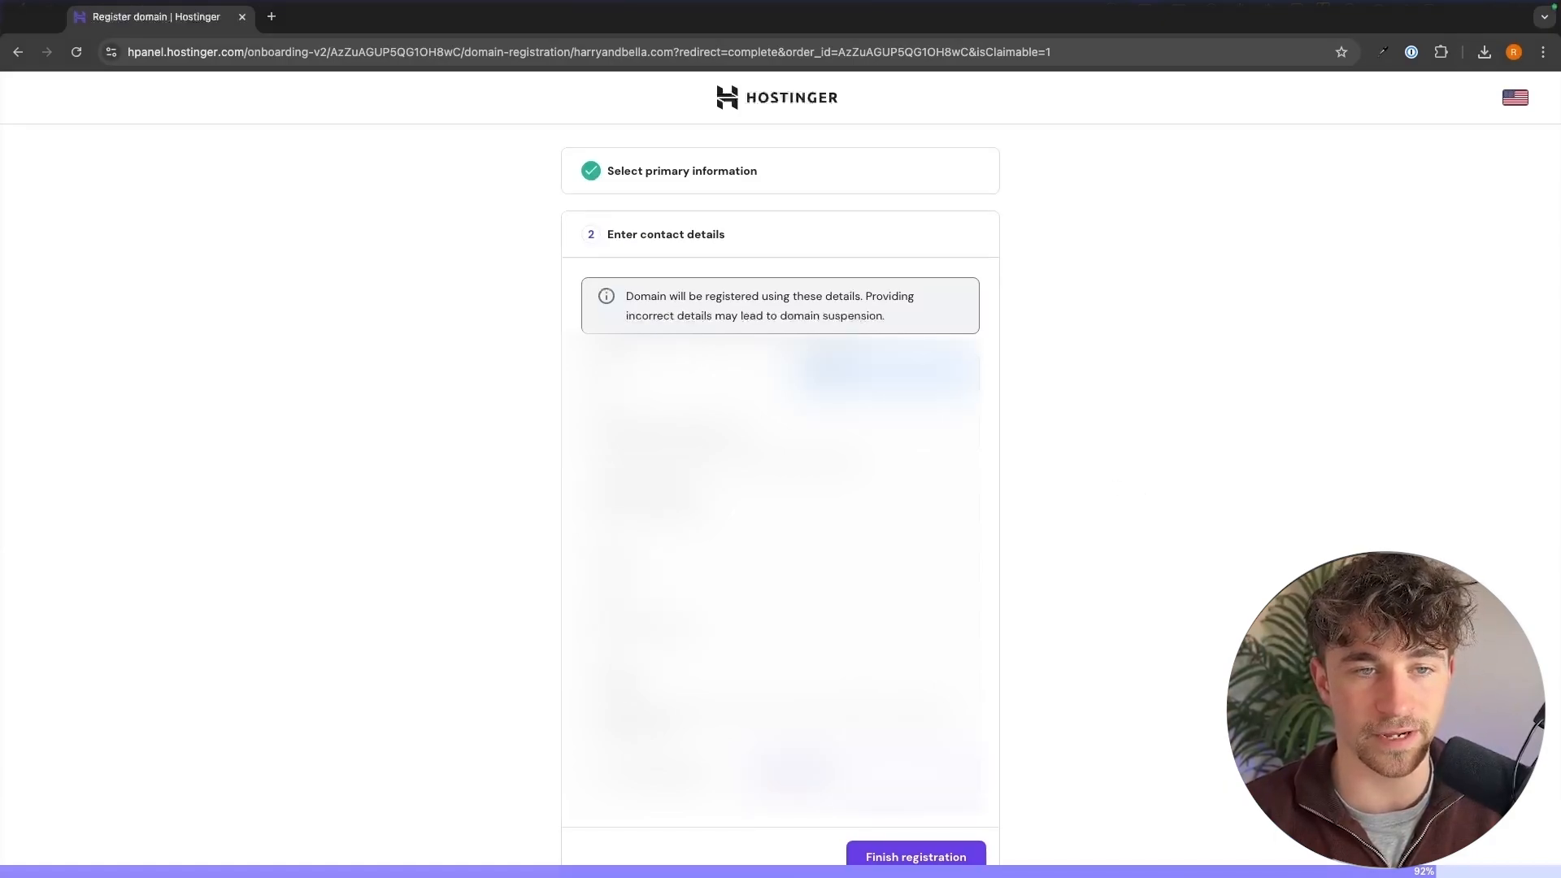
left_click(917, 855)
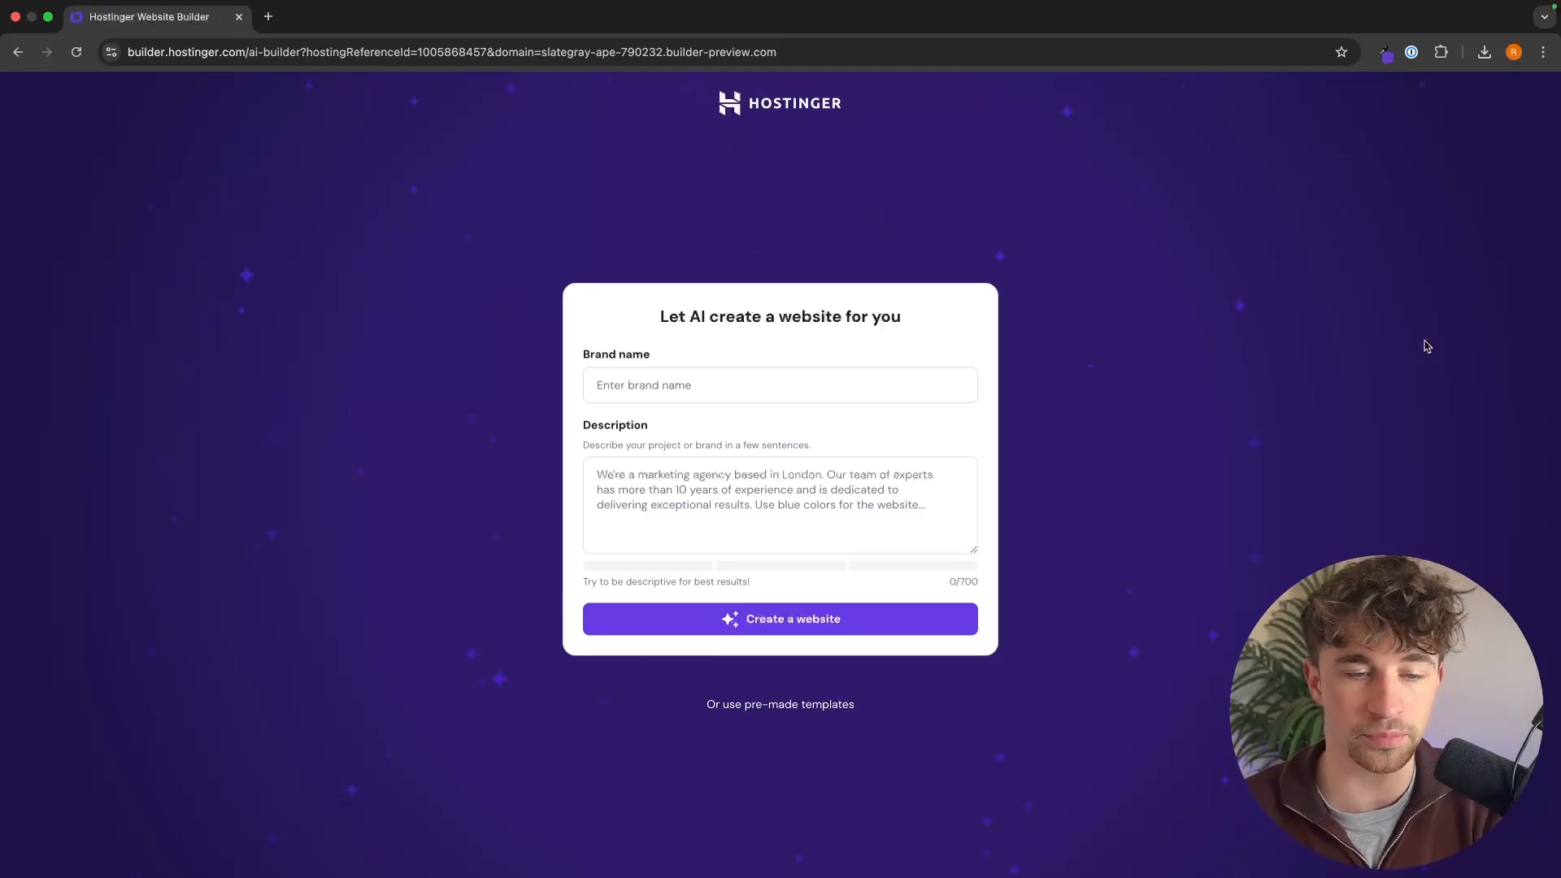
Step: Search the pre-made templates for "university", browse the designs and return to the AI website creation form
left_click(793, 703)
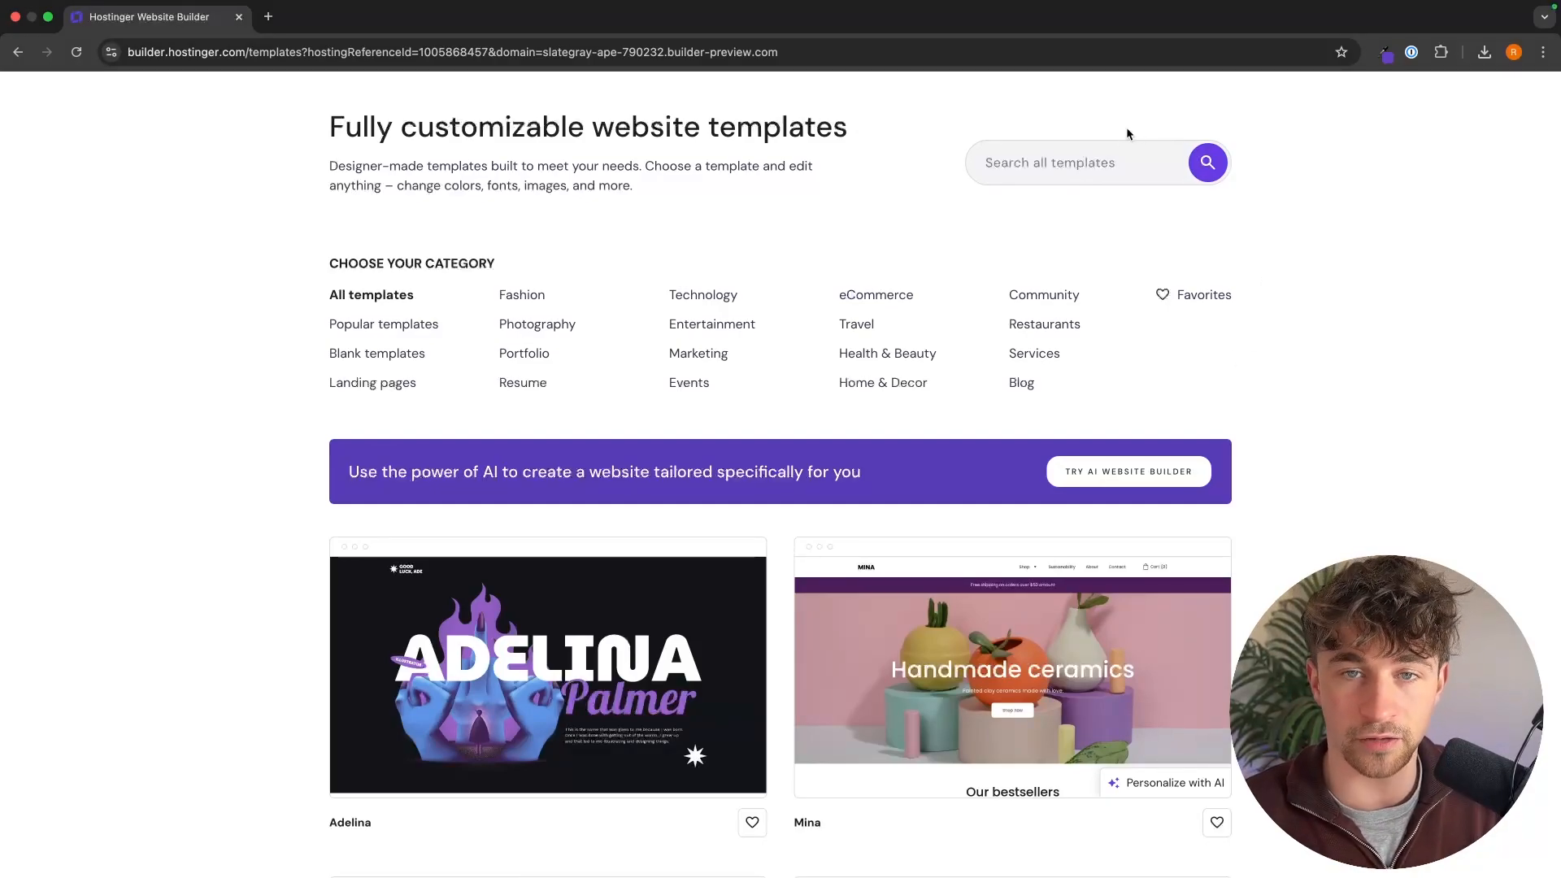
left_click(1086, 169)
type("univ")
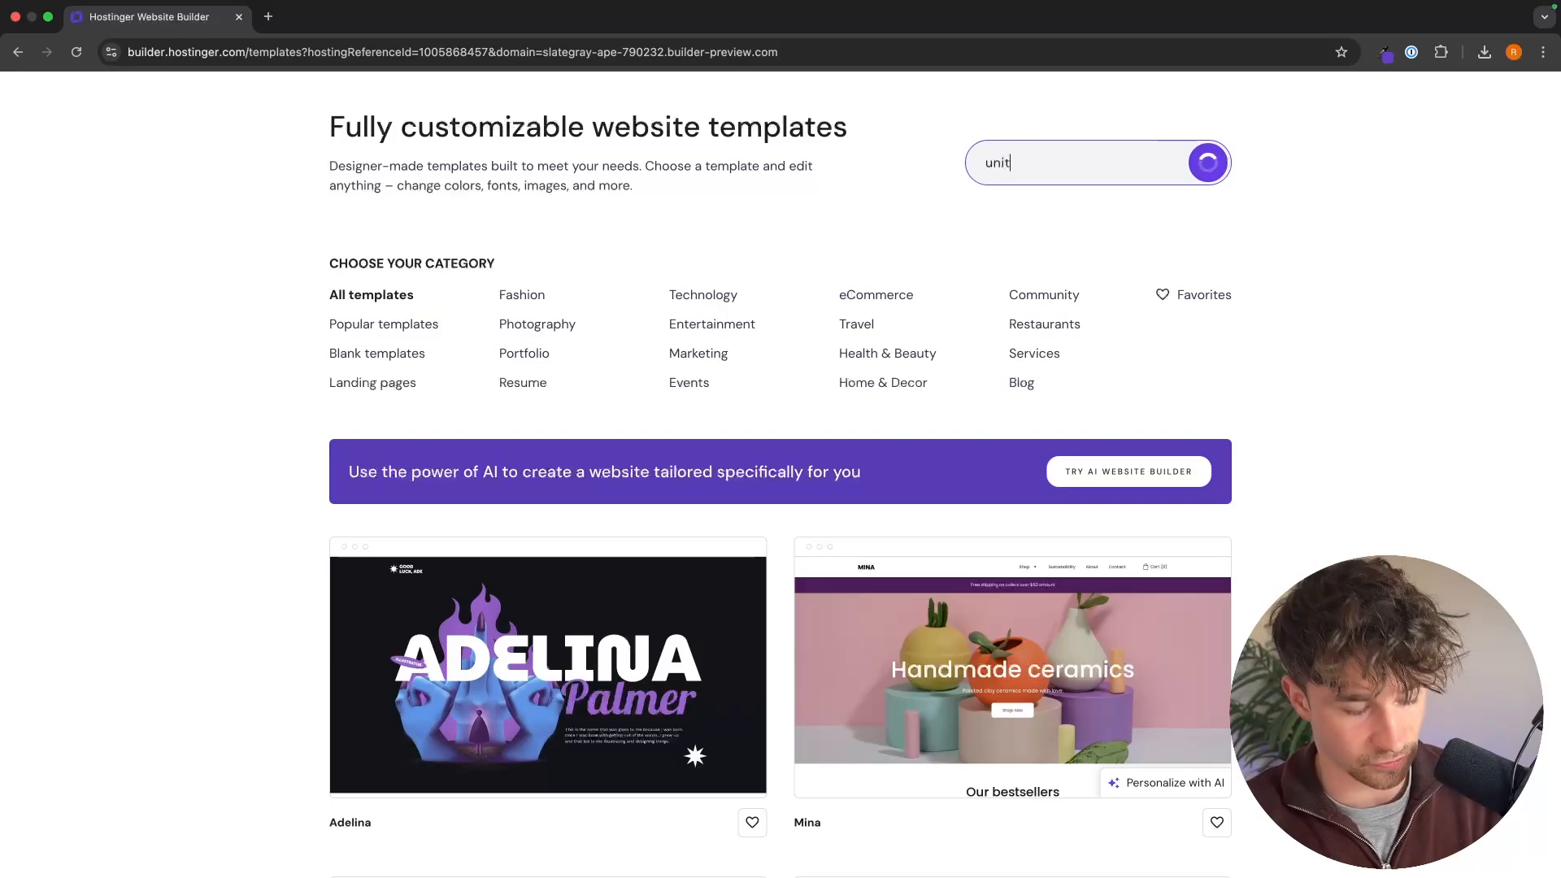
type("ersity")
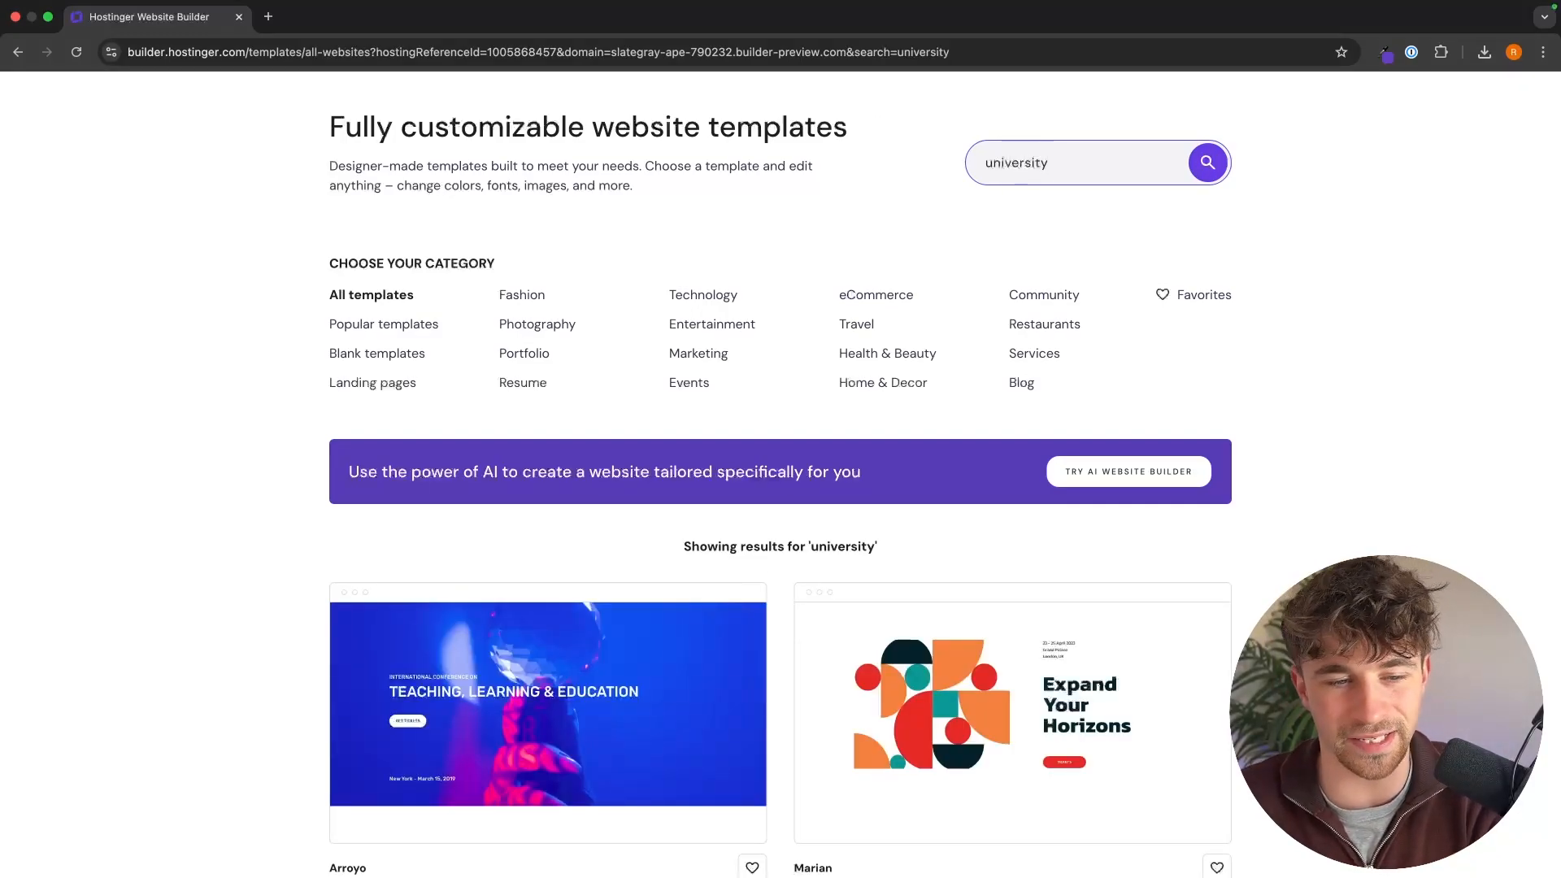
scroll(1121, 374, "down", 6)
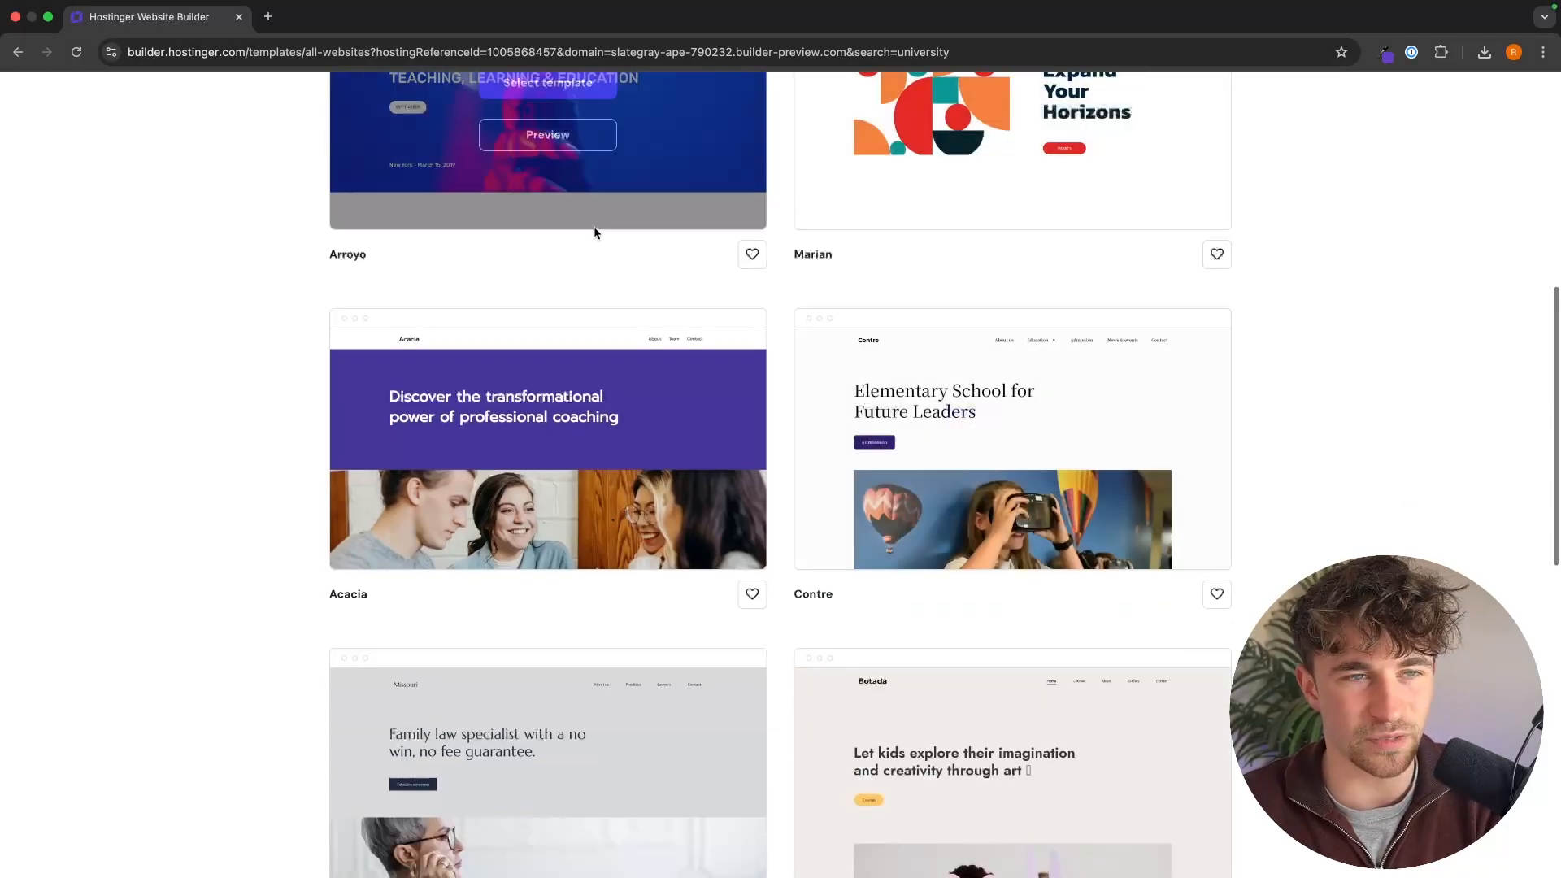
scroll(613, 411, "up", 1)
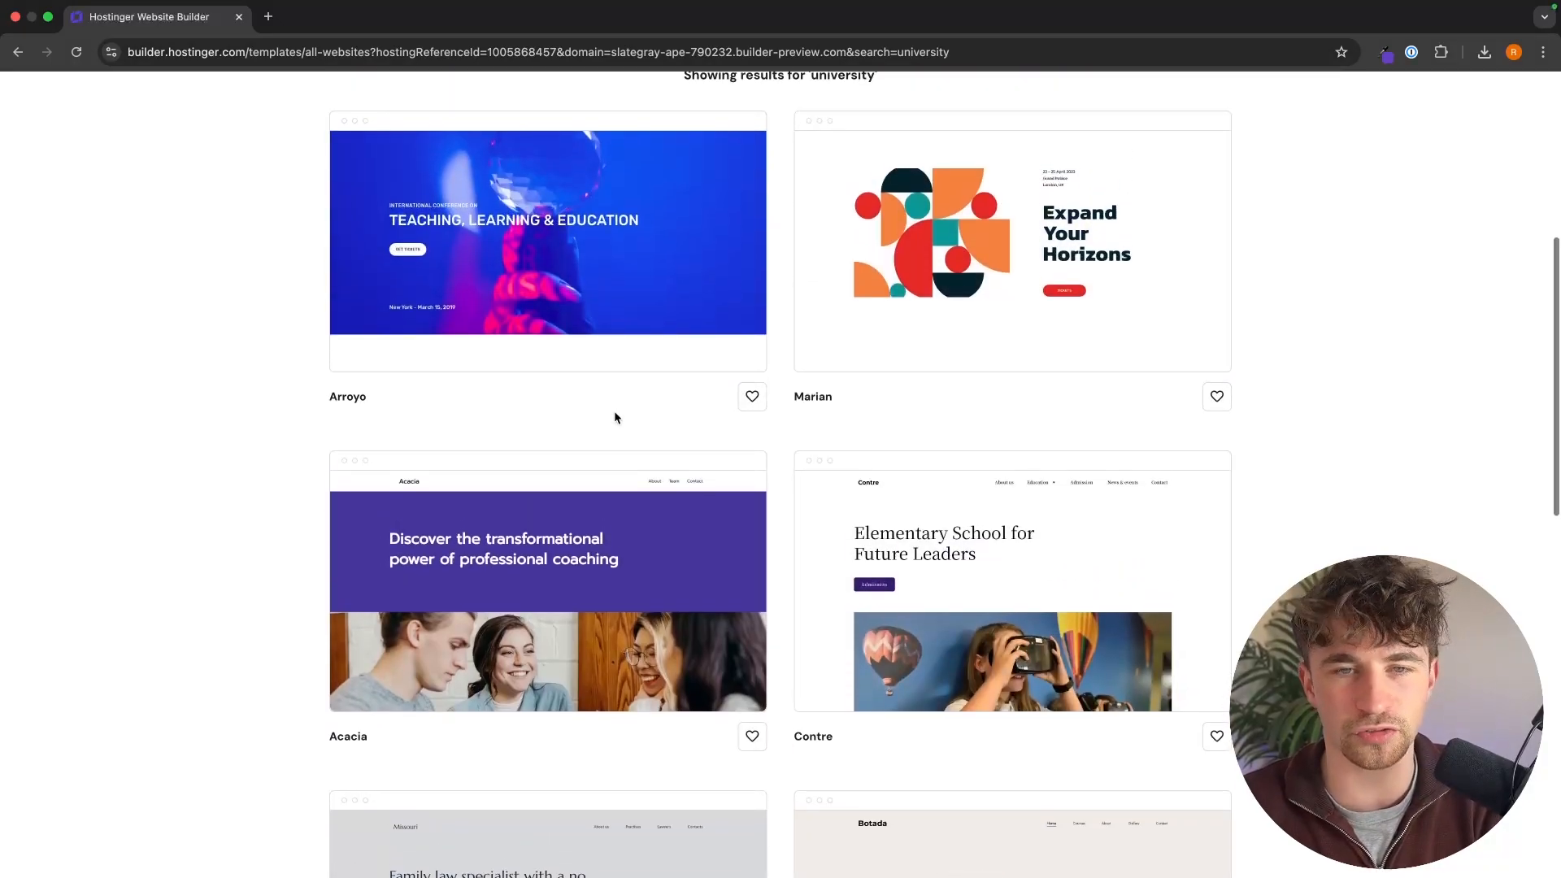
scroll(683, 432, "left", 5)
scroll(683, 431, "left", 5)
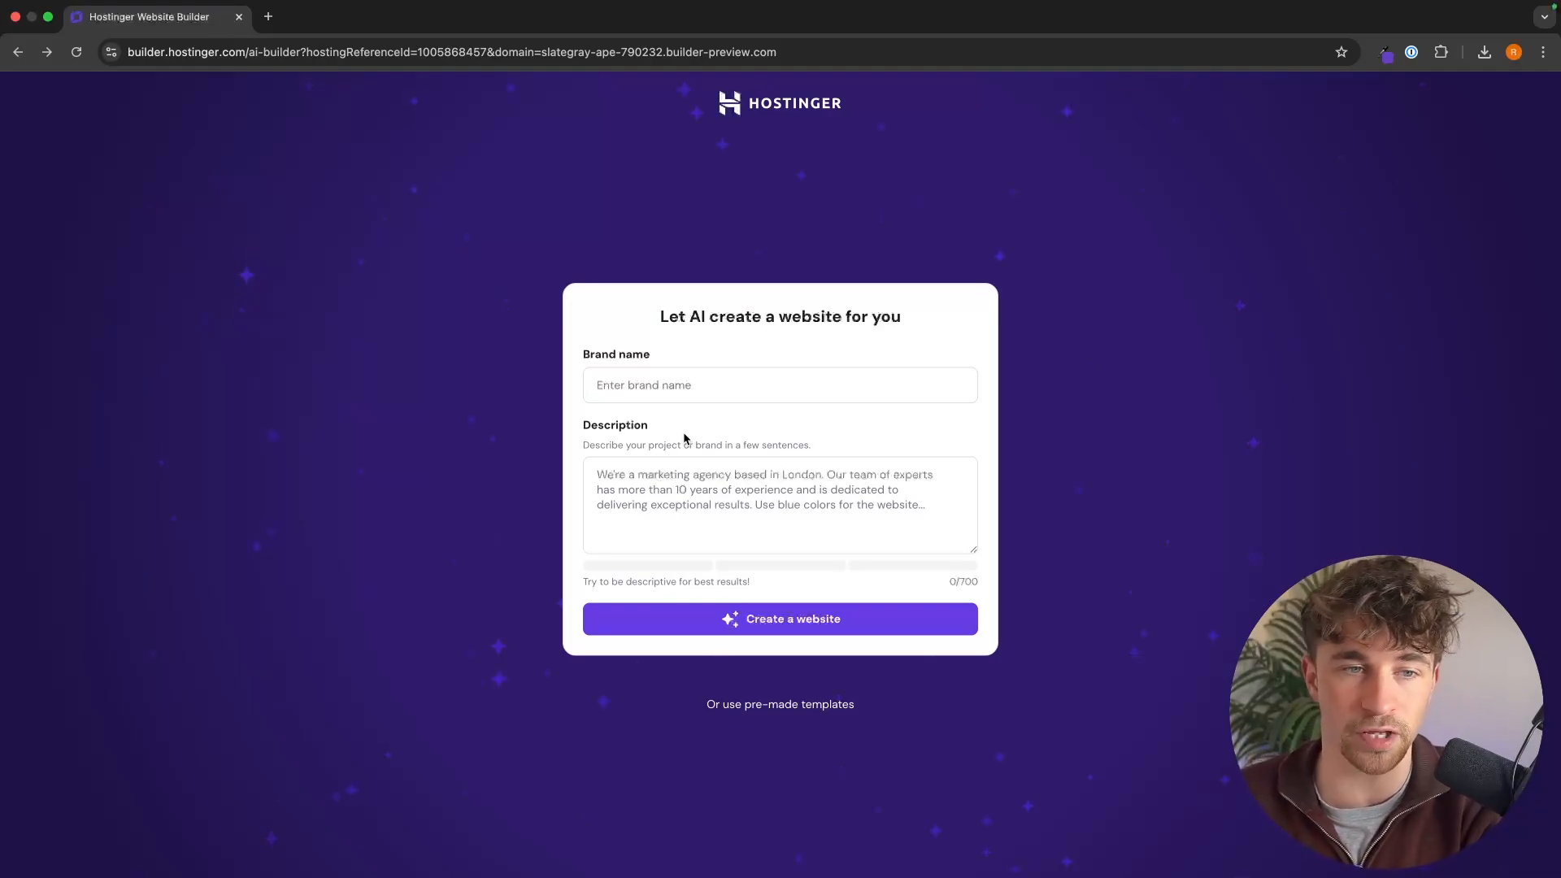
Step: Enter "Holden University" as the brand name and paste the prepared description of a modern, professional private college or university website
left_click(687, 384)
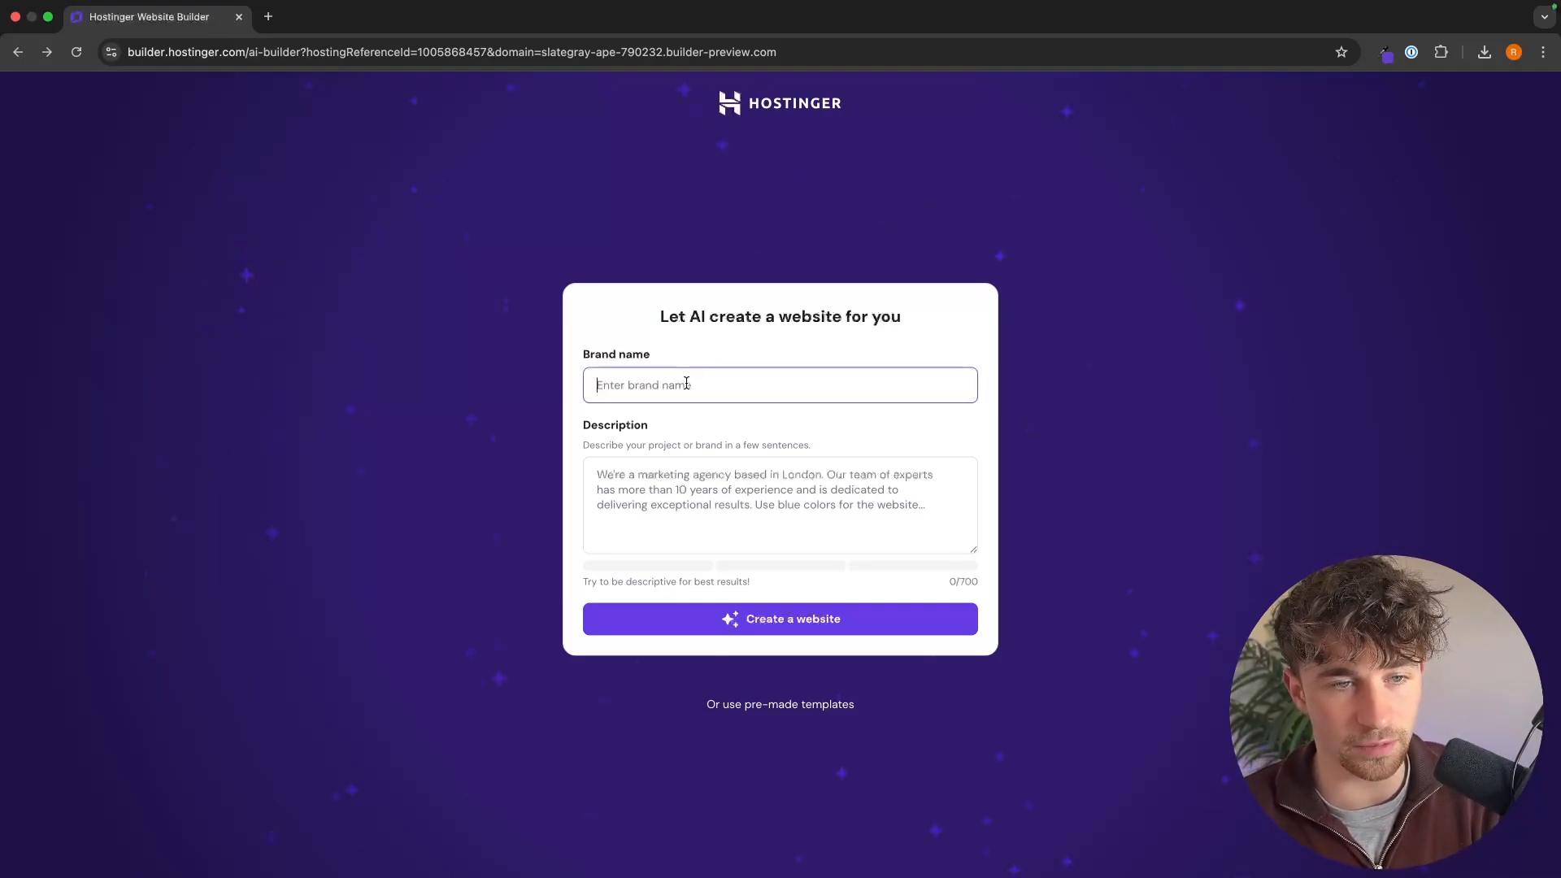
type("Hold")
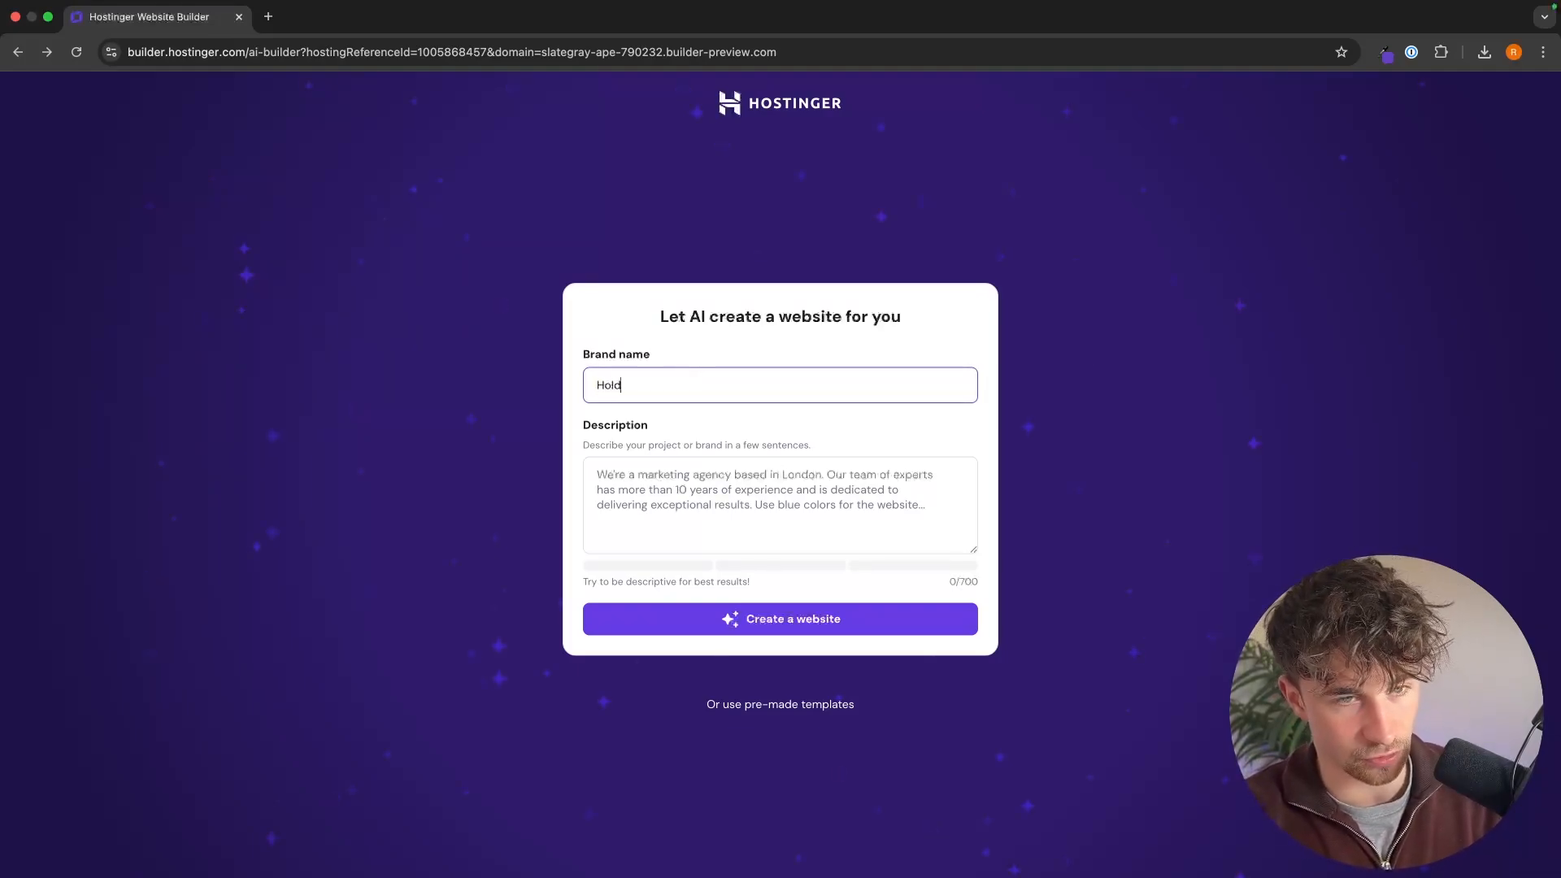
type("en University")
left_click(827, 488)
key("super+v")
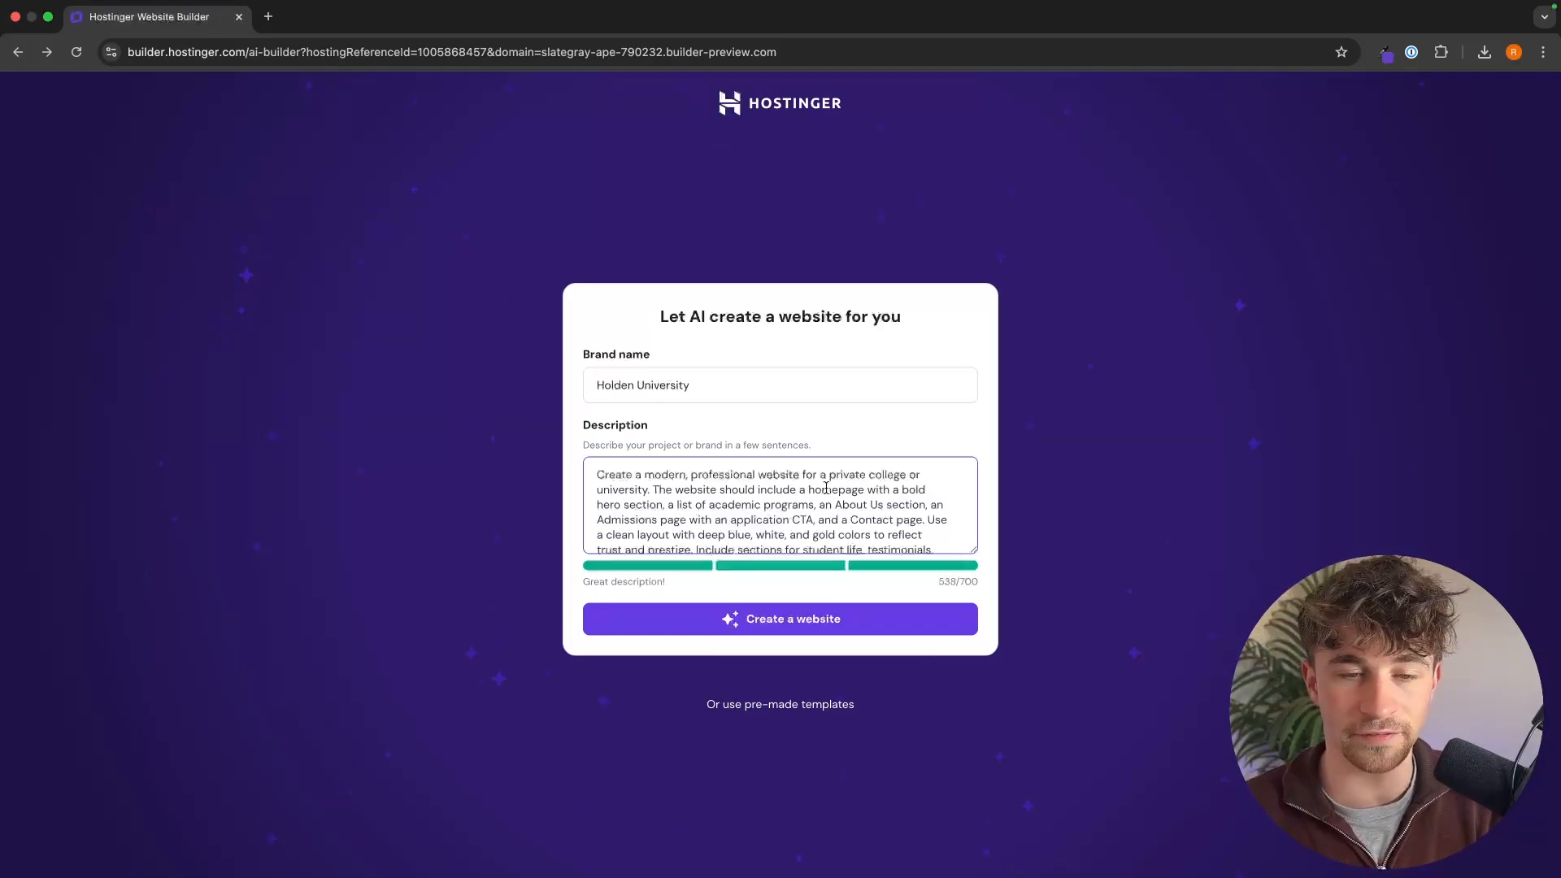
Step: Review the description's requested pages, colors, sections and call-to-action buttons, and generate the website with AI
scroll(829, 492, "down", 2)
scroll(842, 496, "up", 2)
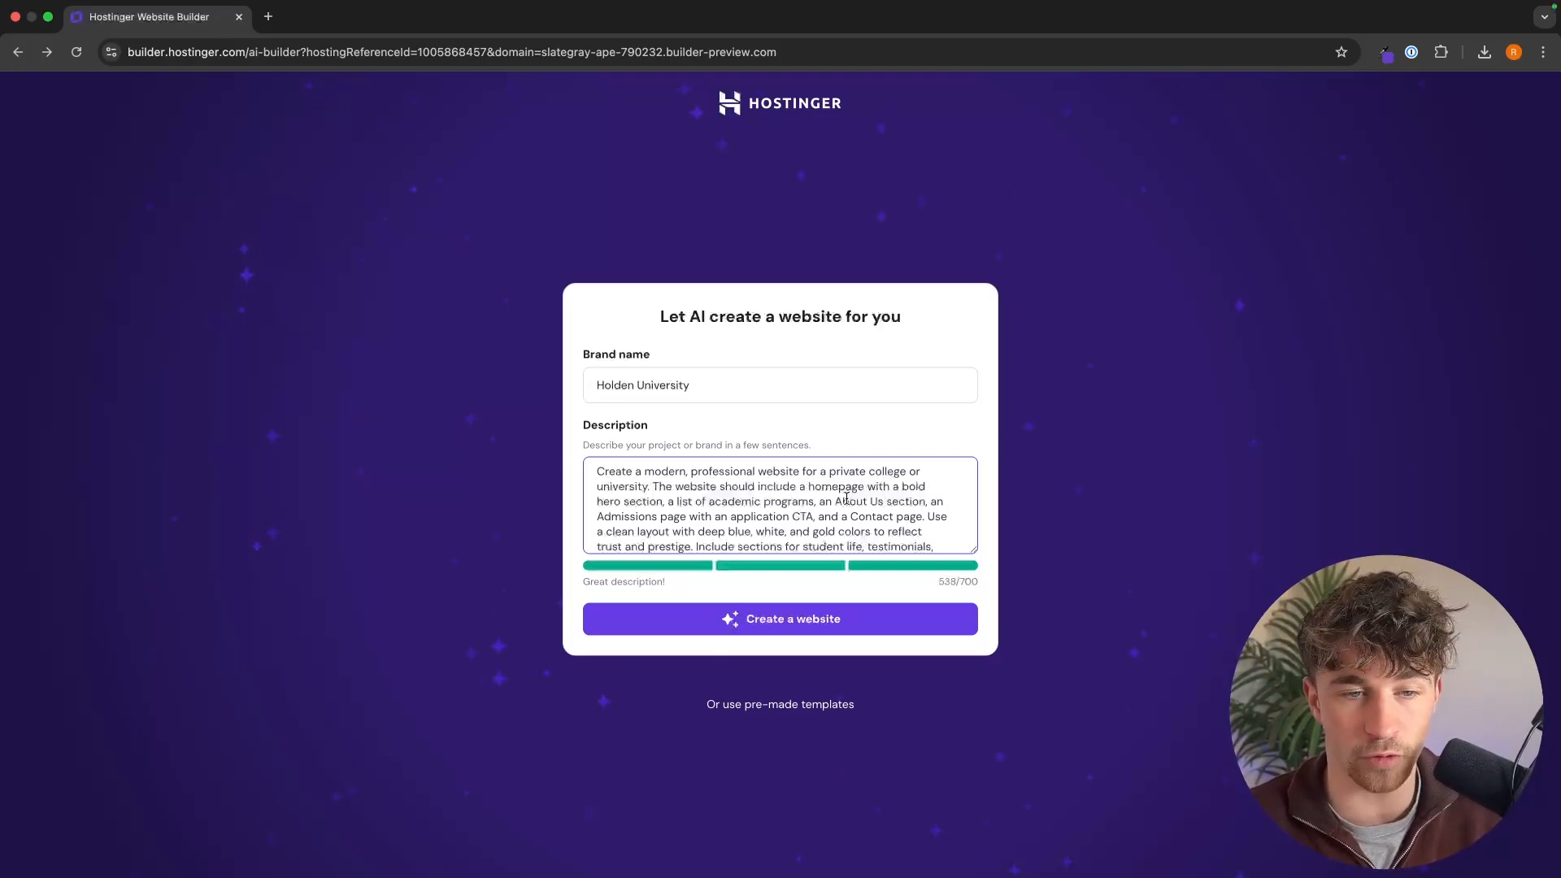
scroll(846, 498, "down", 1)
scroll(905, 499, "up", 1)
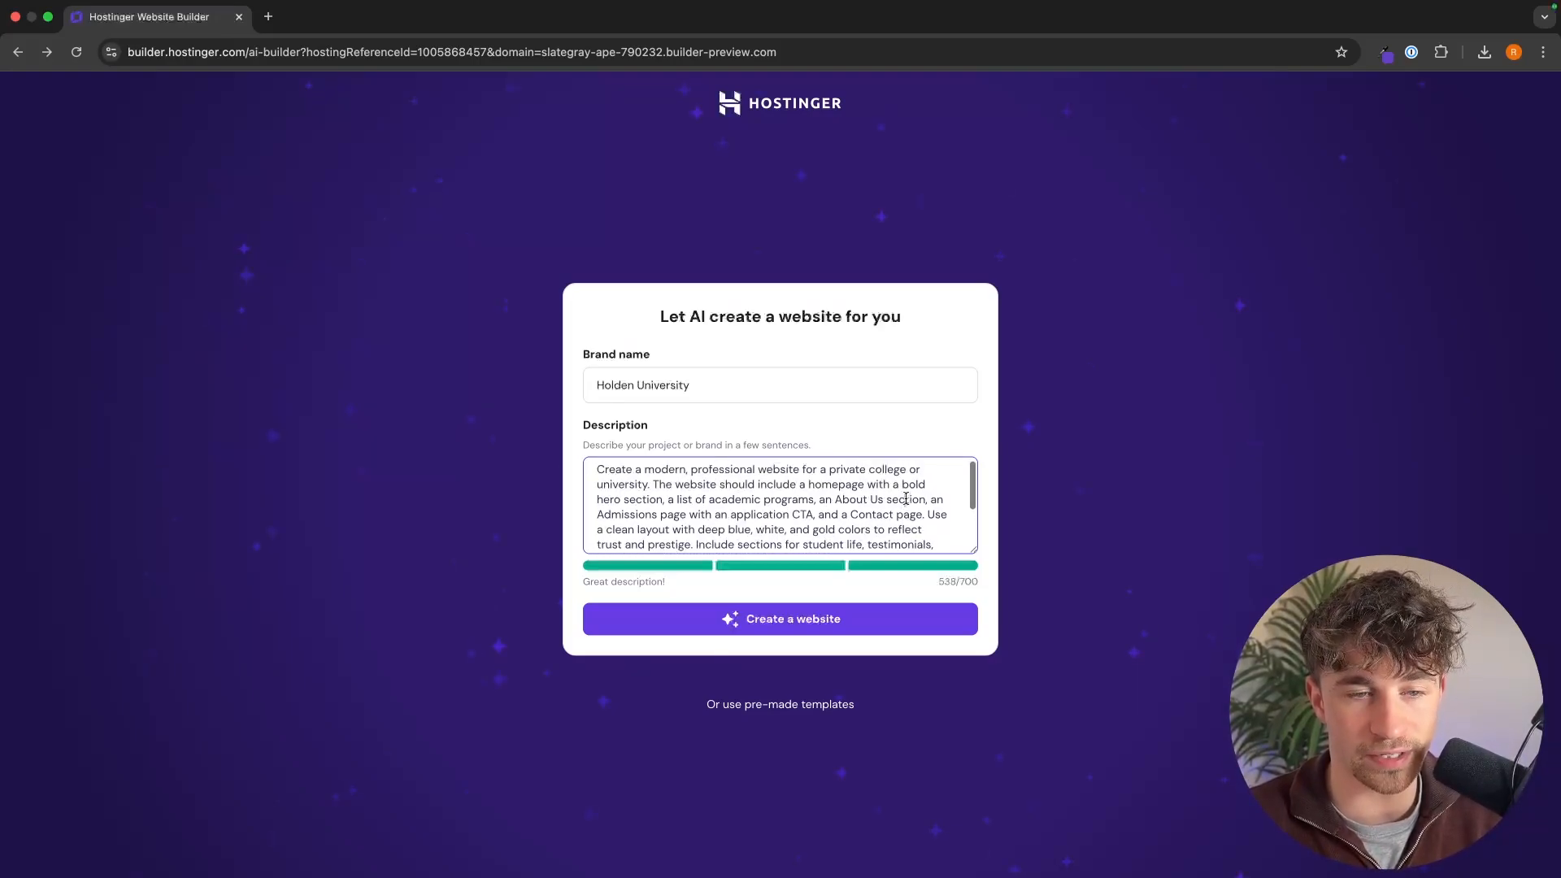
scroll(906, 498, "down", 2)
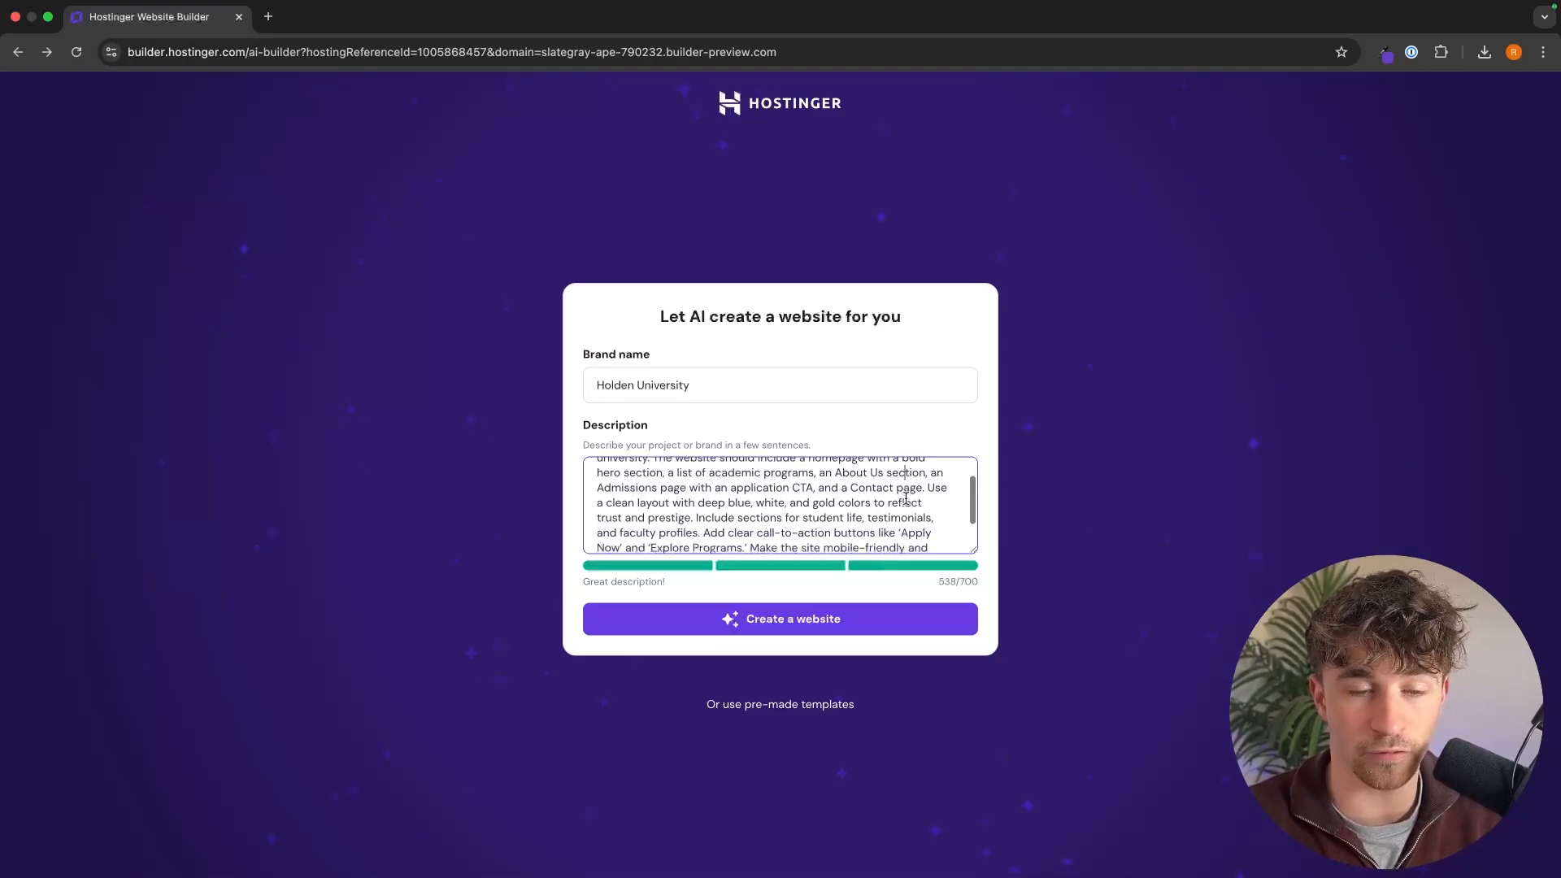
scroll(906, 498, "down", 1)
scroll(906, 499, "down", 1)
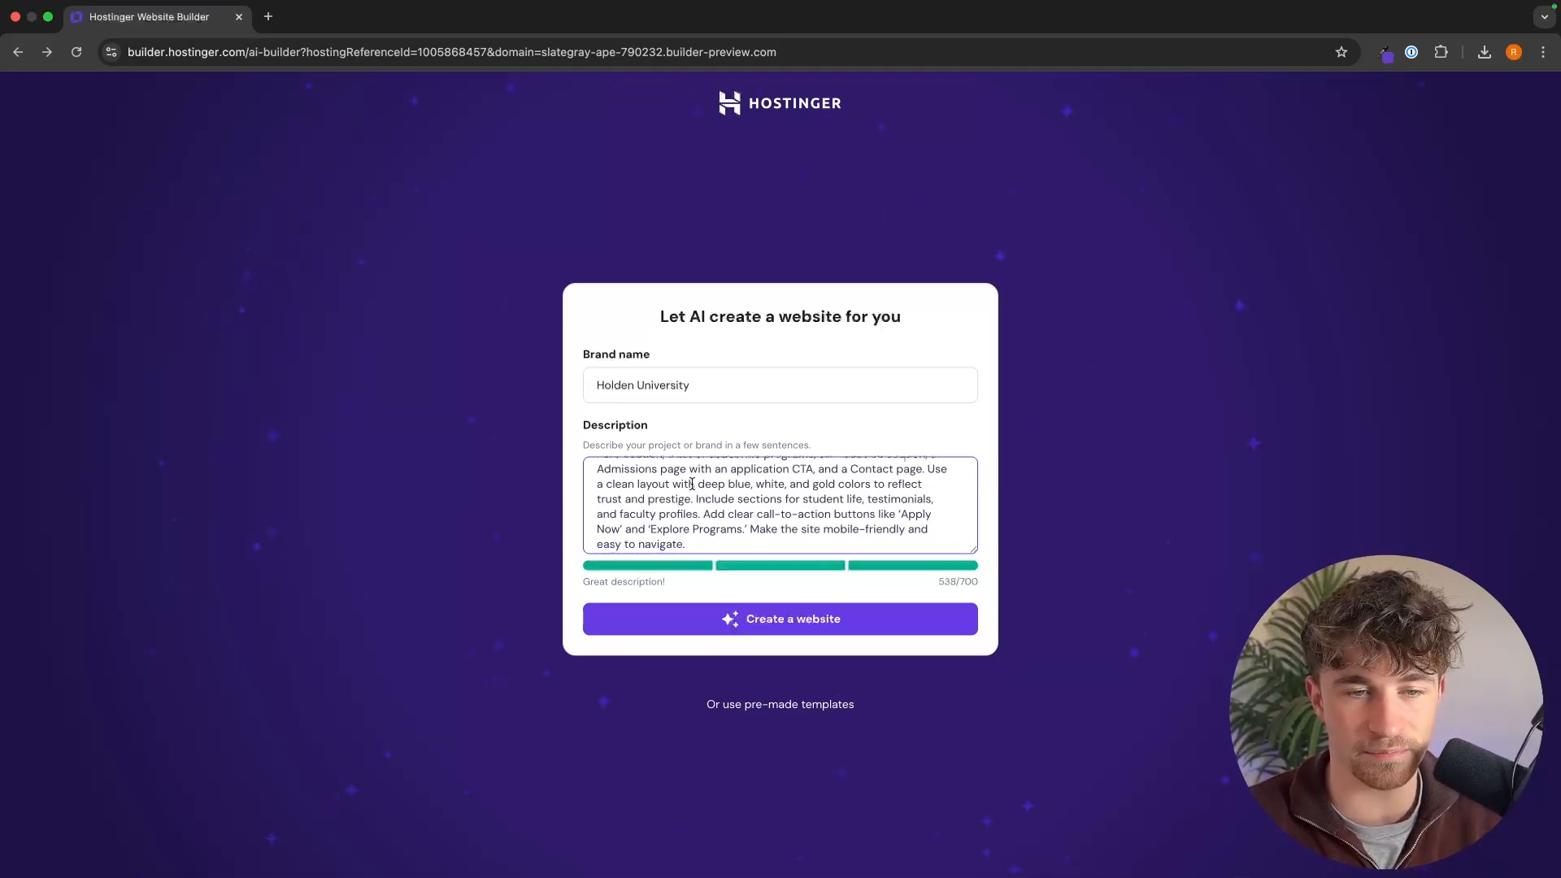
left_click_drag(692, 485, 861, 498)
left_click(865, 498)
scroll(865, 499, "up", 2)
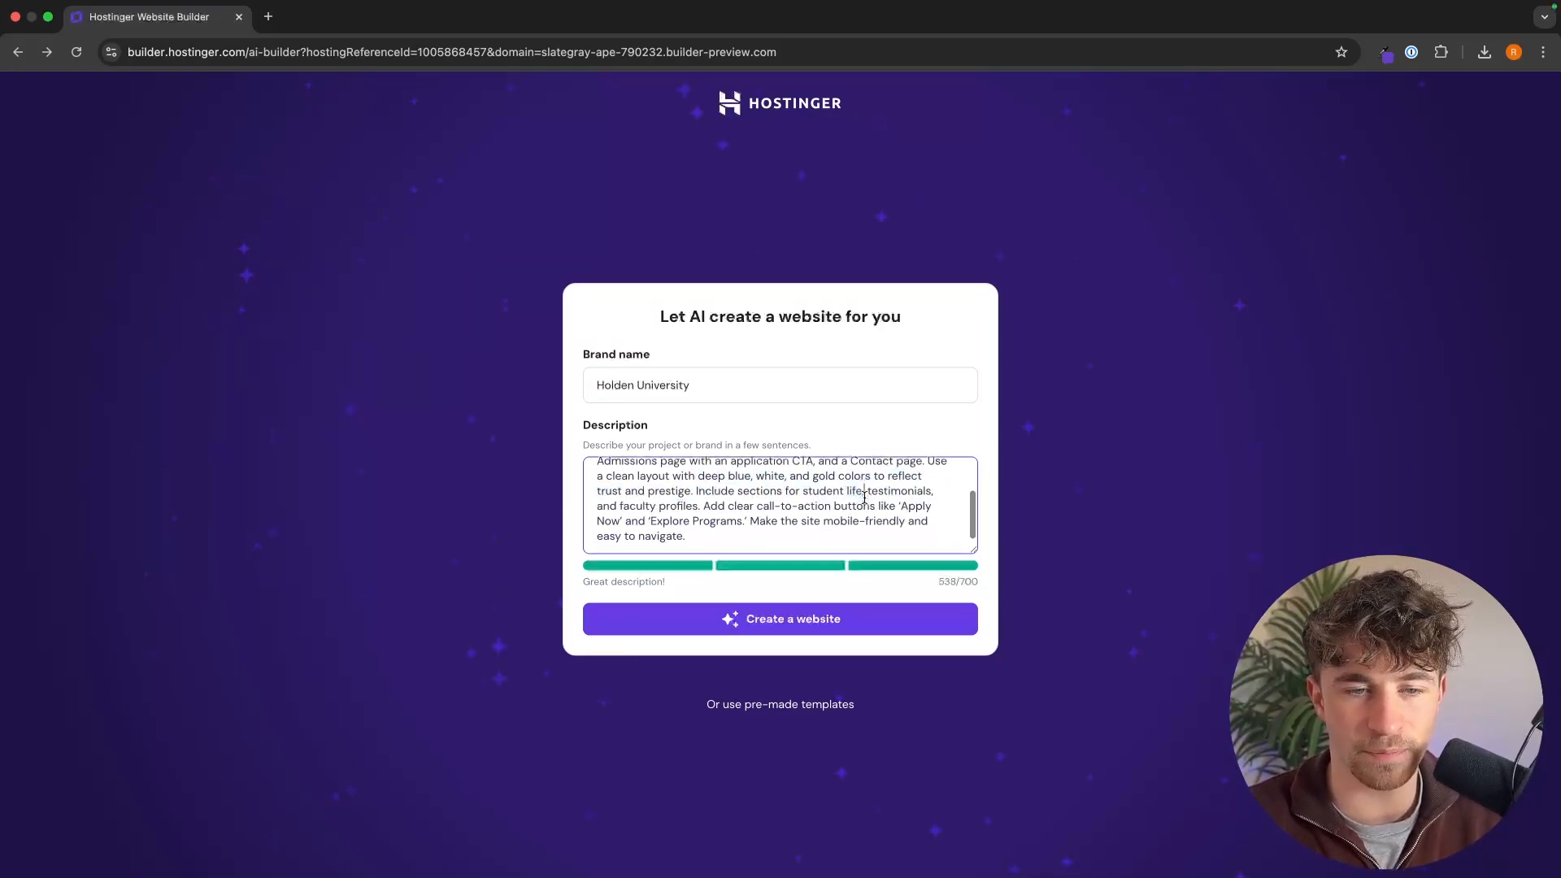
scroll(864, 499, "down", 2)
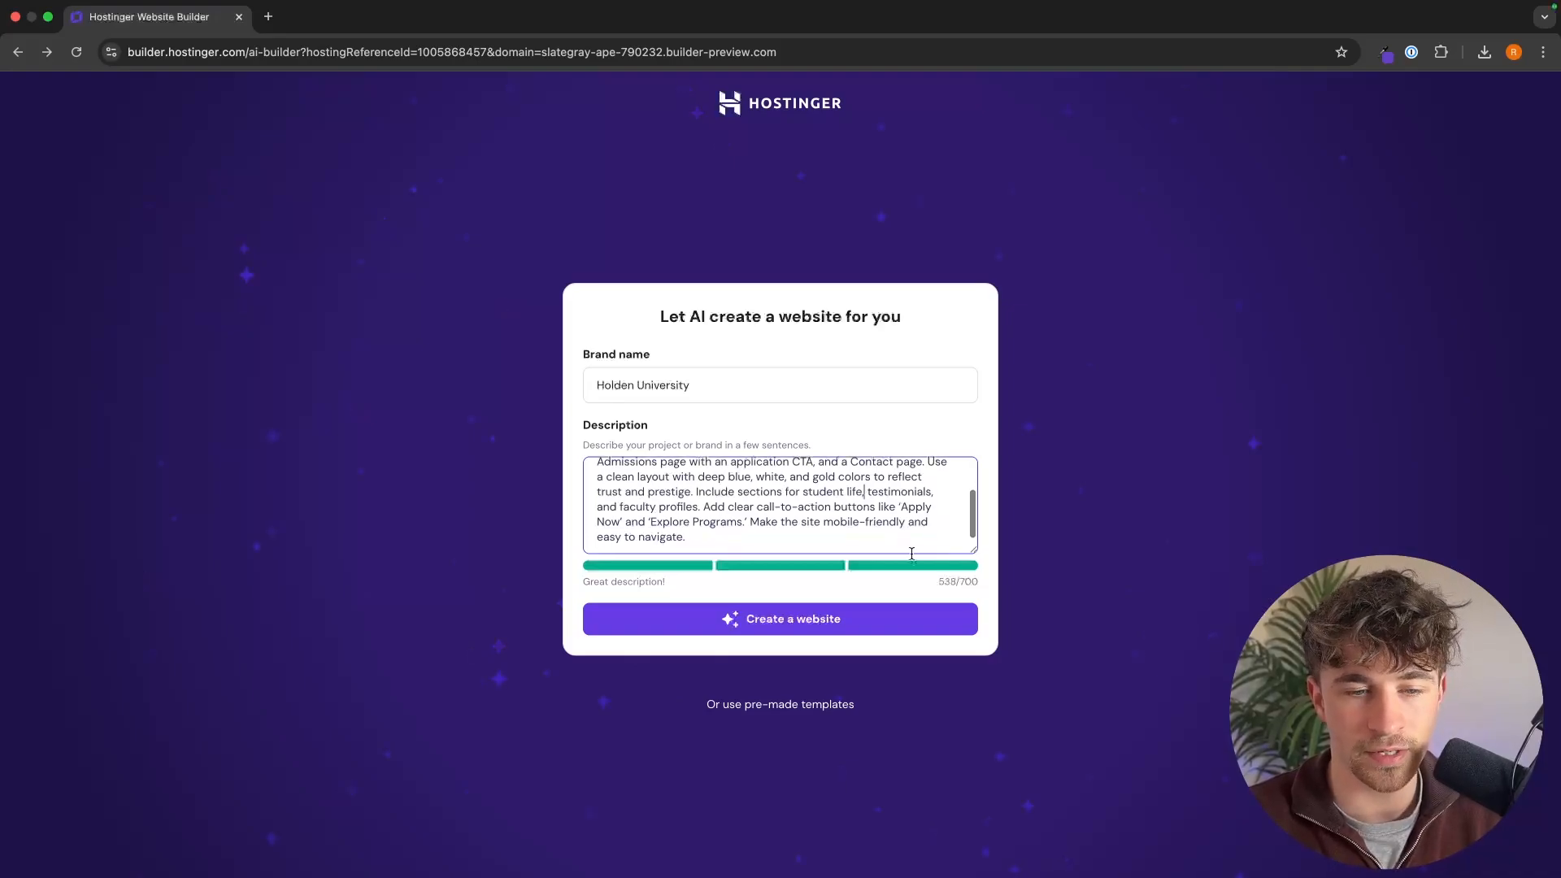
scroll(607, 492, "up", 3)
scroll(607, 493, "down", 3)
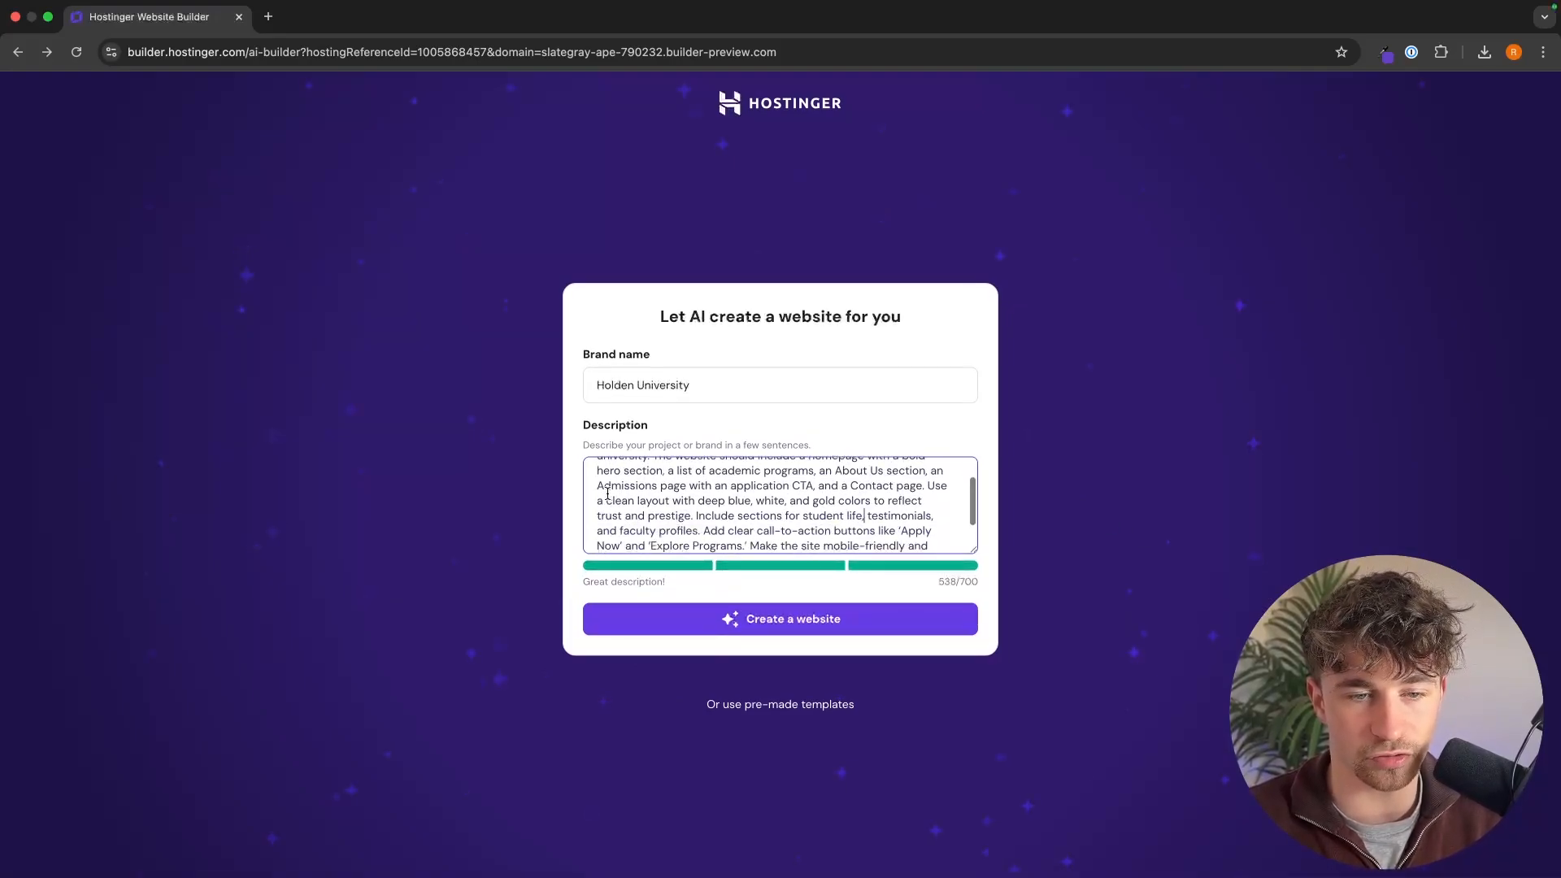
left_click(797, 624)
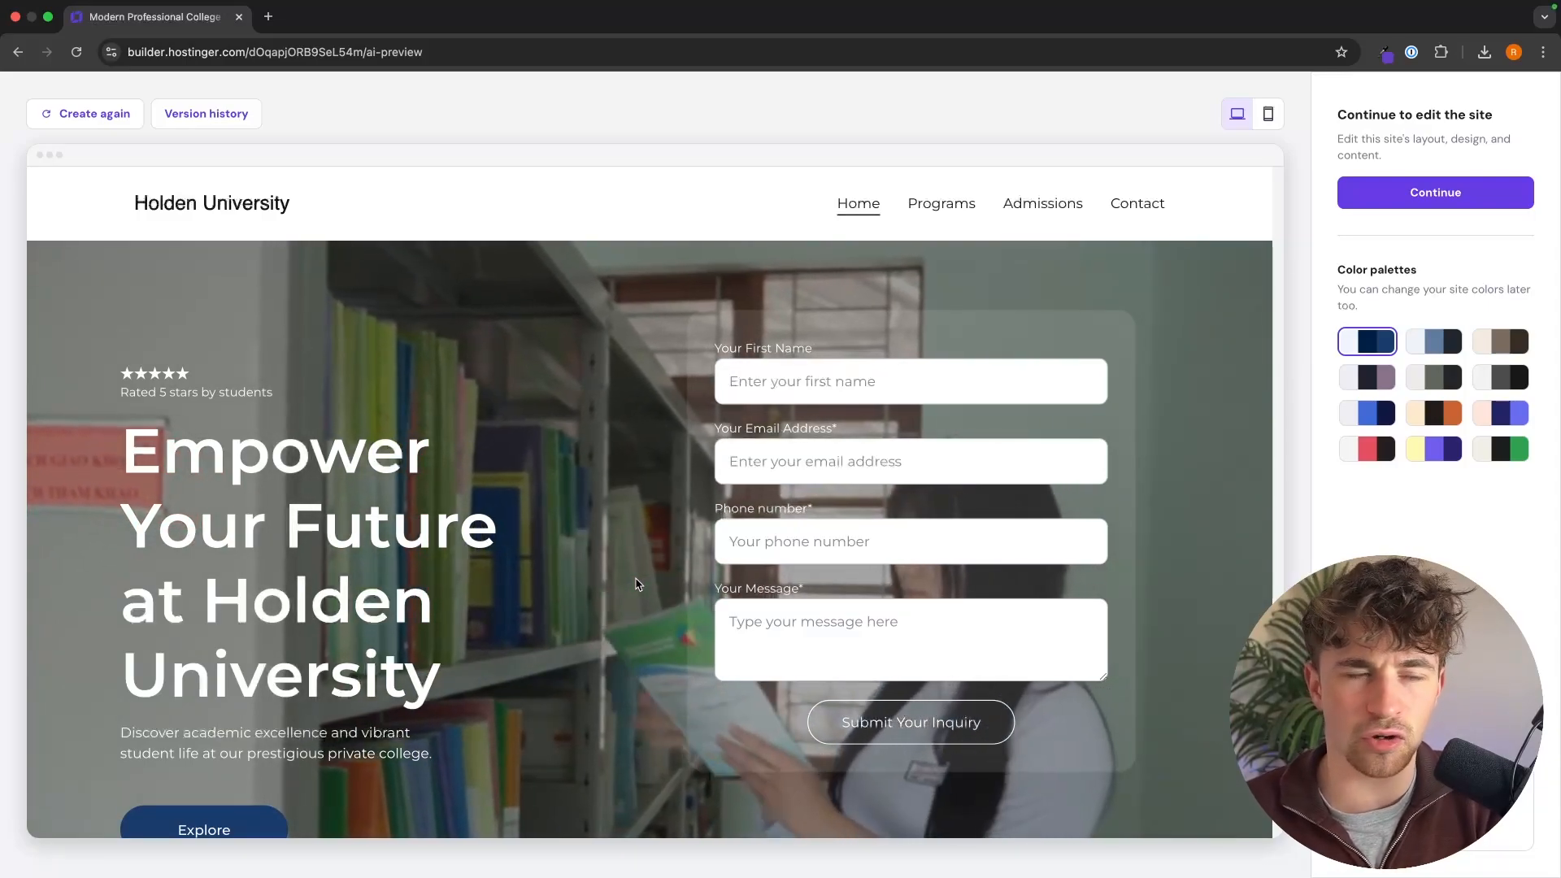
Step: Look over the generated homepage preview and create another website version with AI using the same brand name and description
scroll(788, 508, "down", 1)
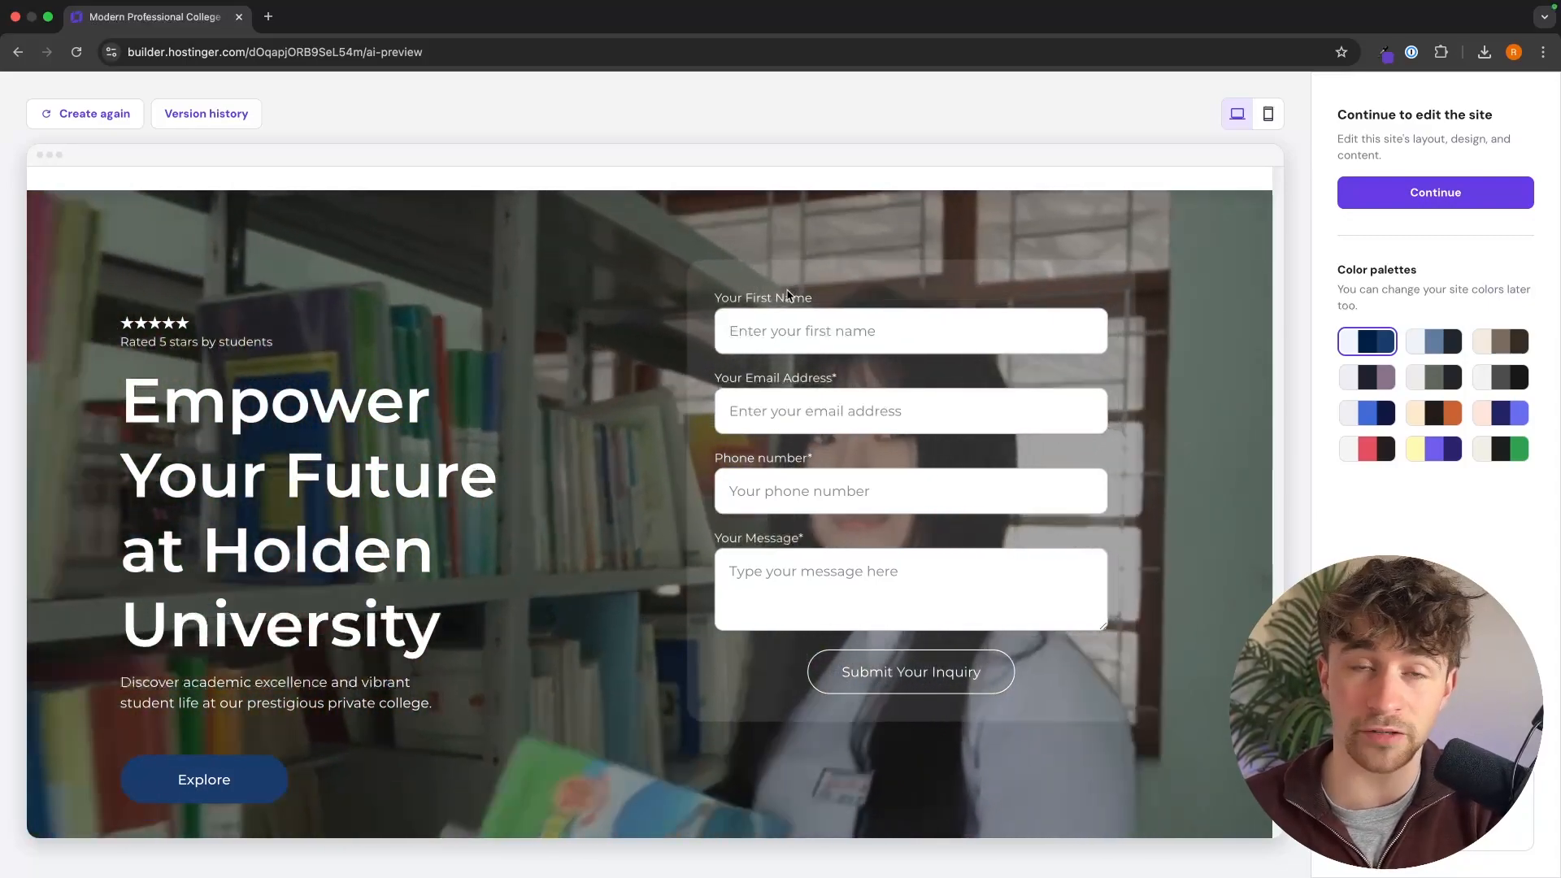
scroll(817, 366, "down", 6)
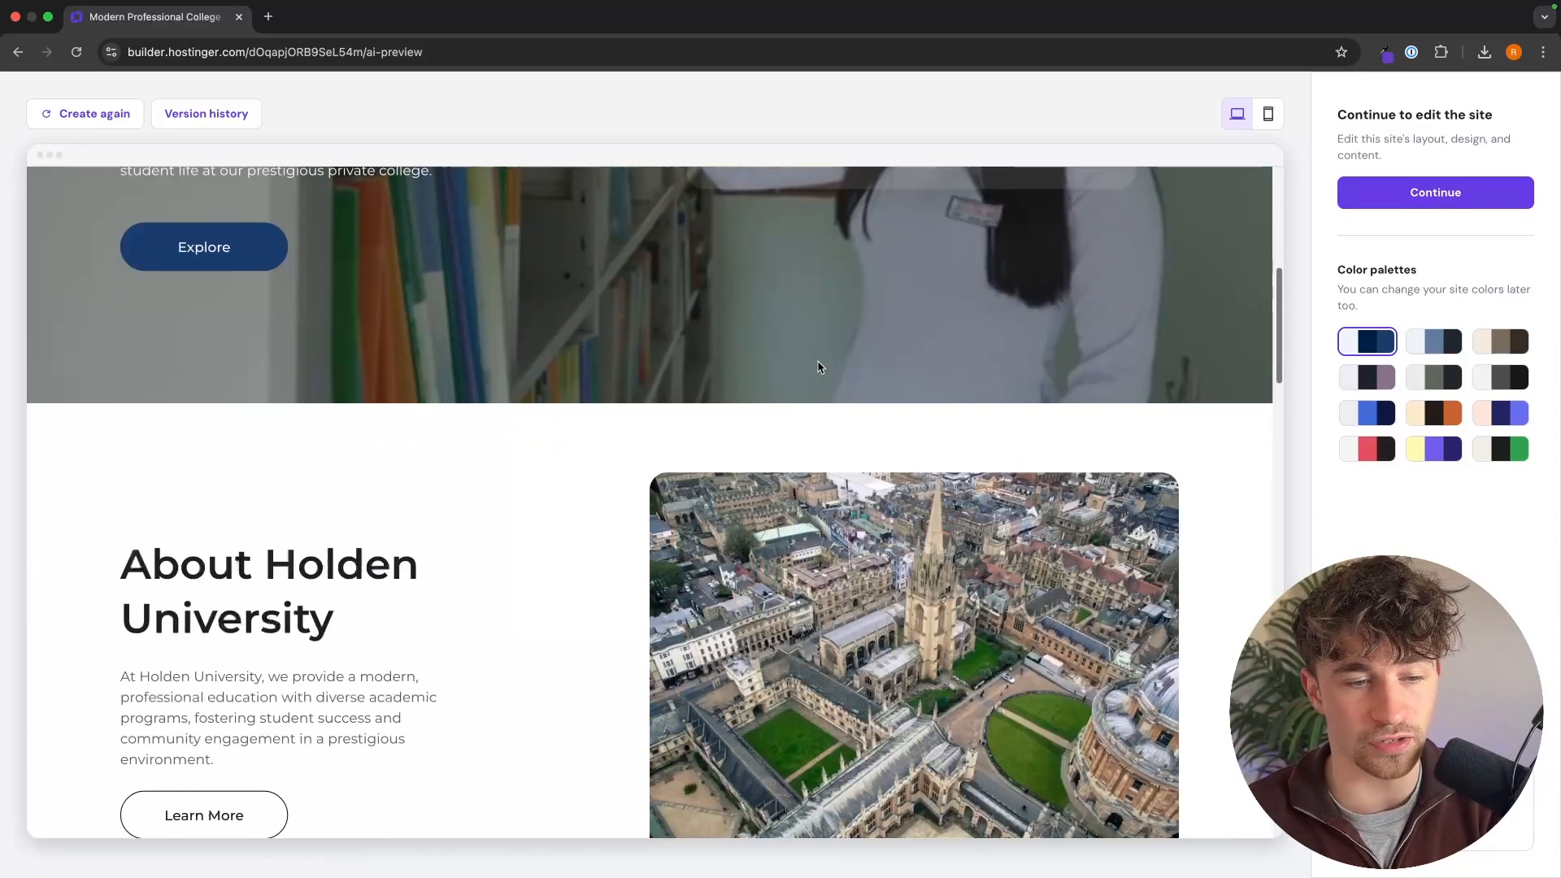
scroll(819, 367, "down", 5)
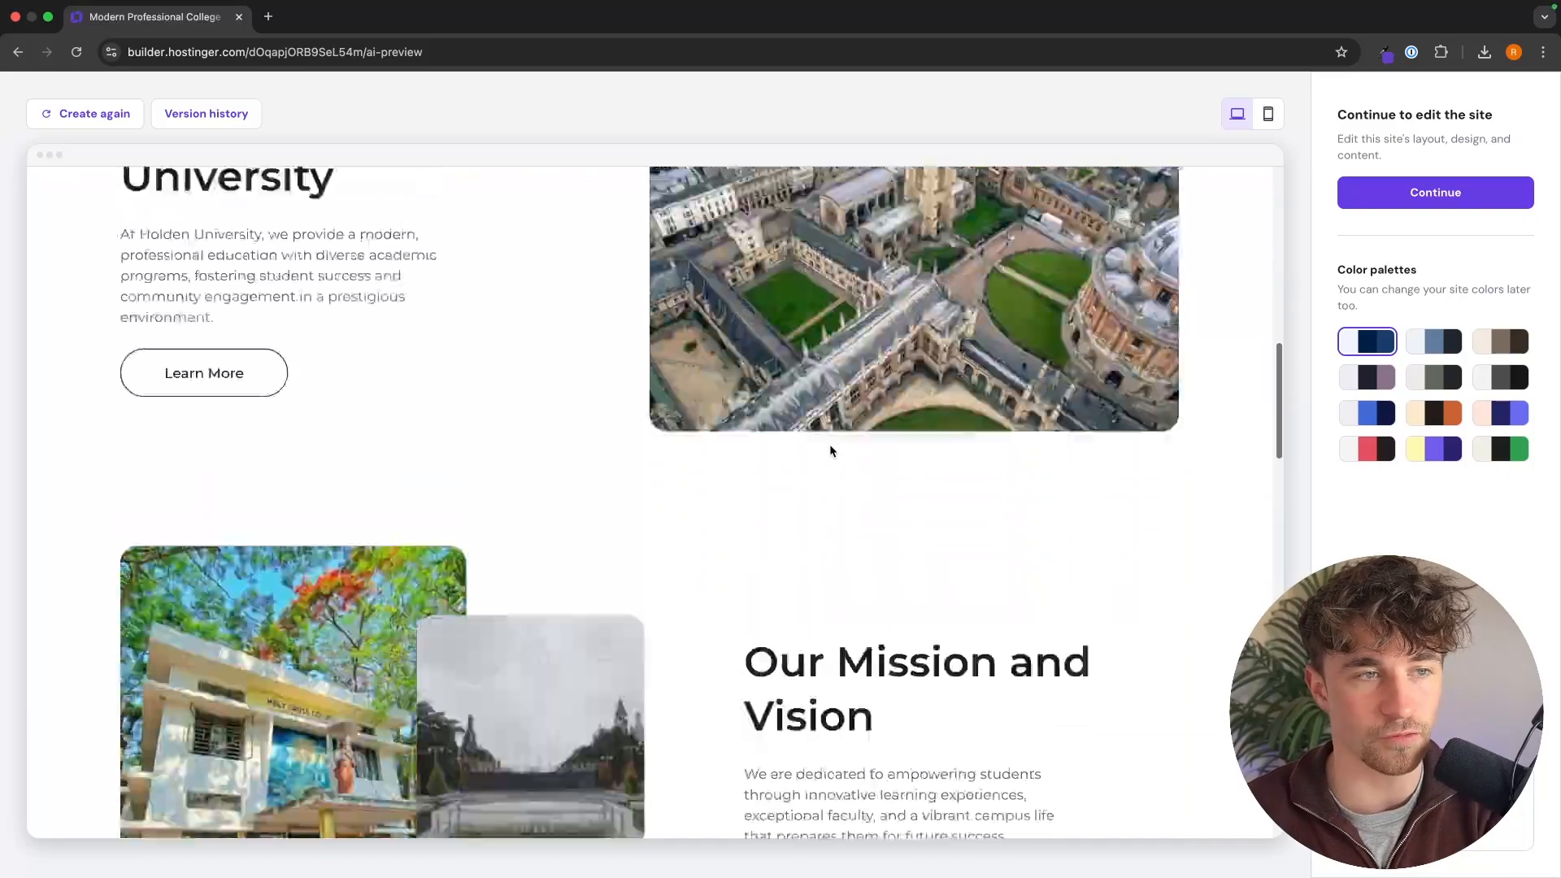
scroll(831, 451, "up", 12)
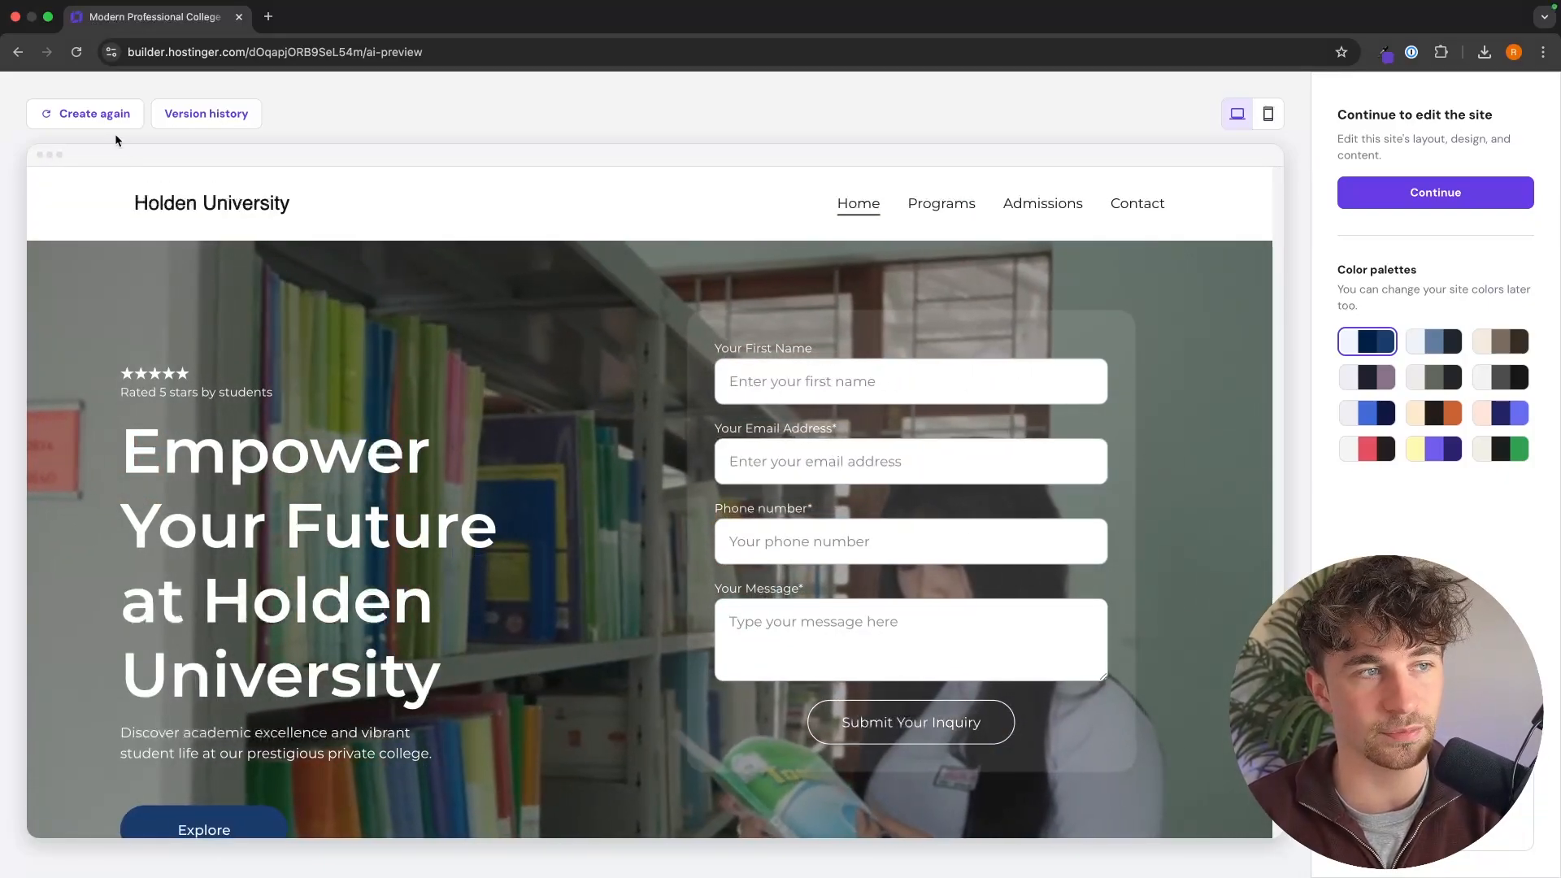
left_click(94, 114)
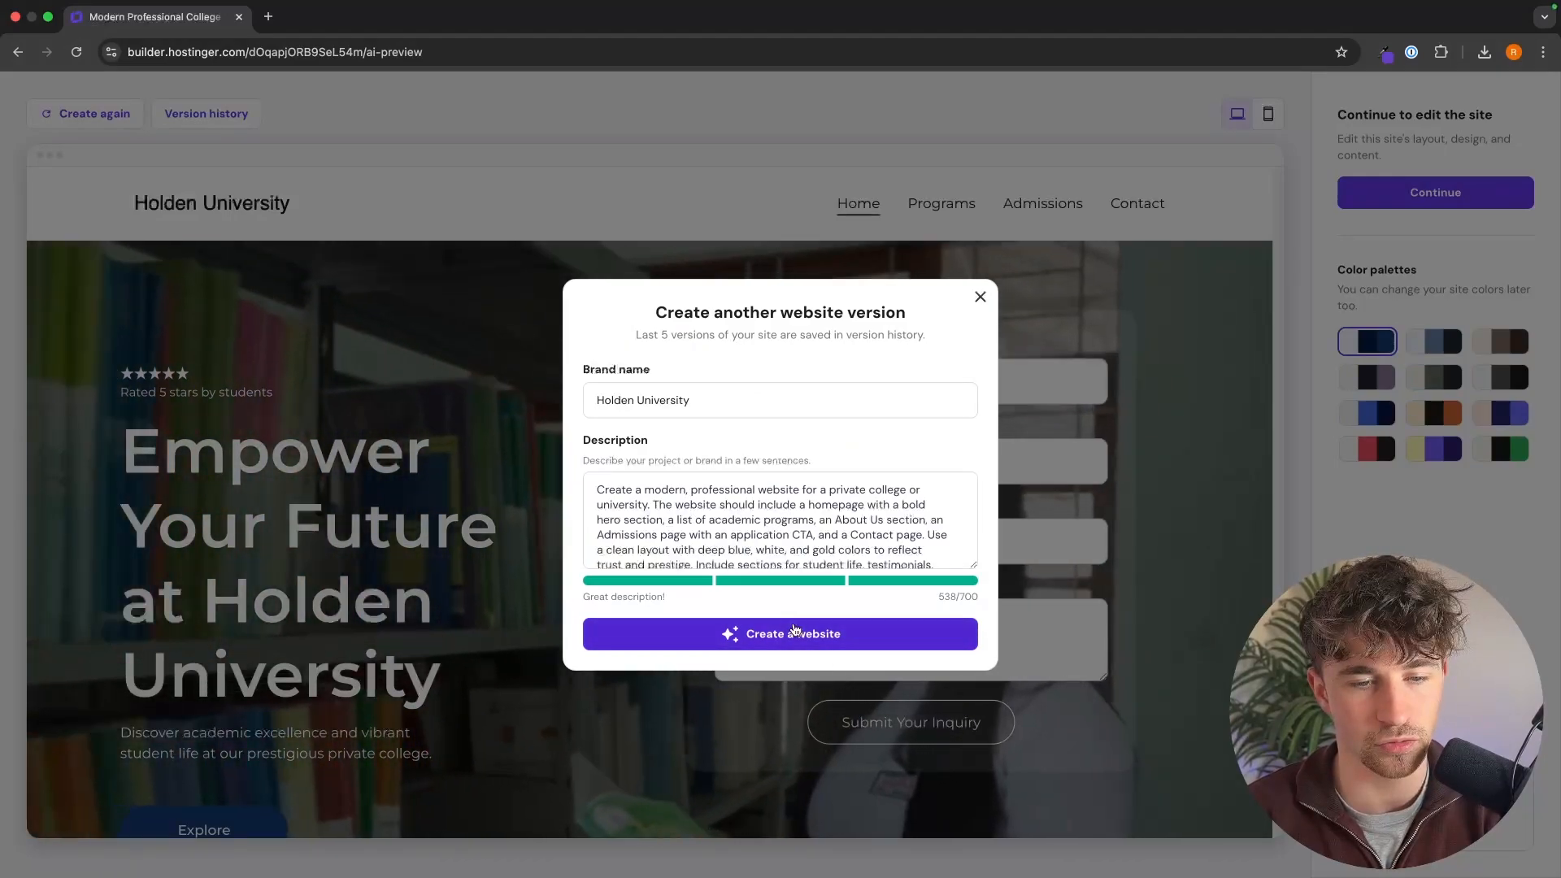
left_click(795, 633)
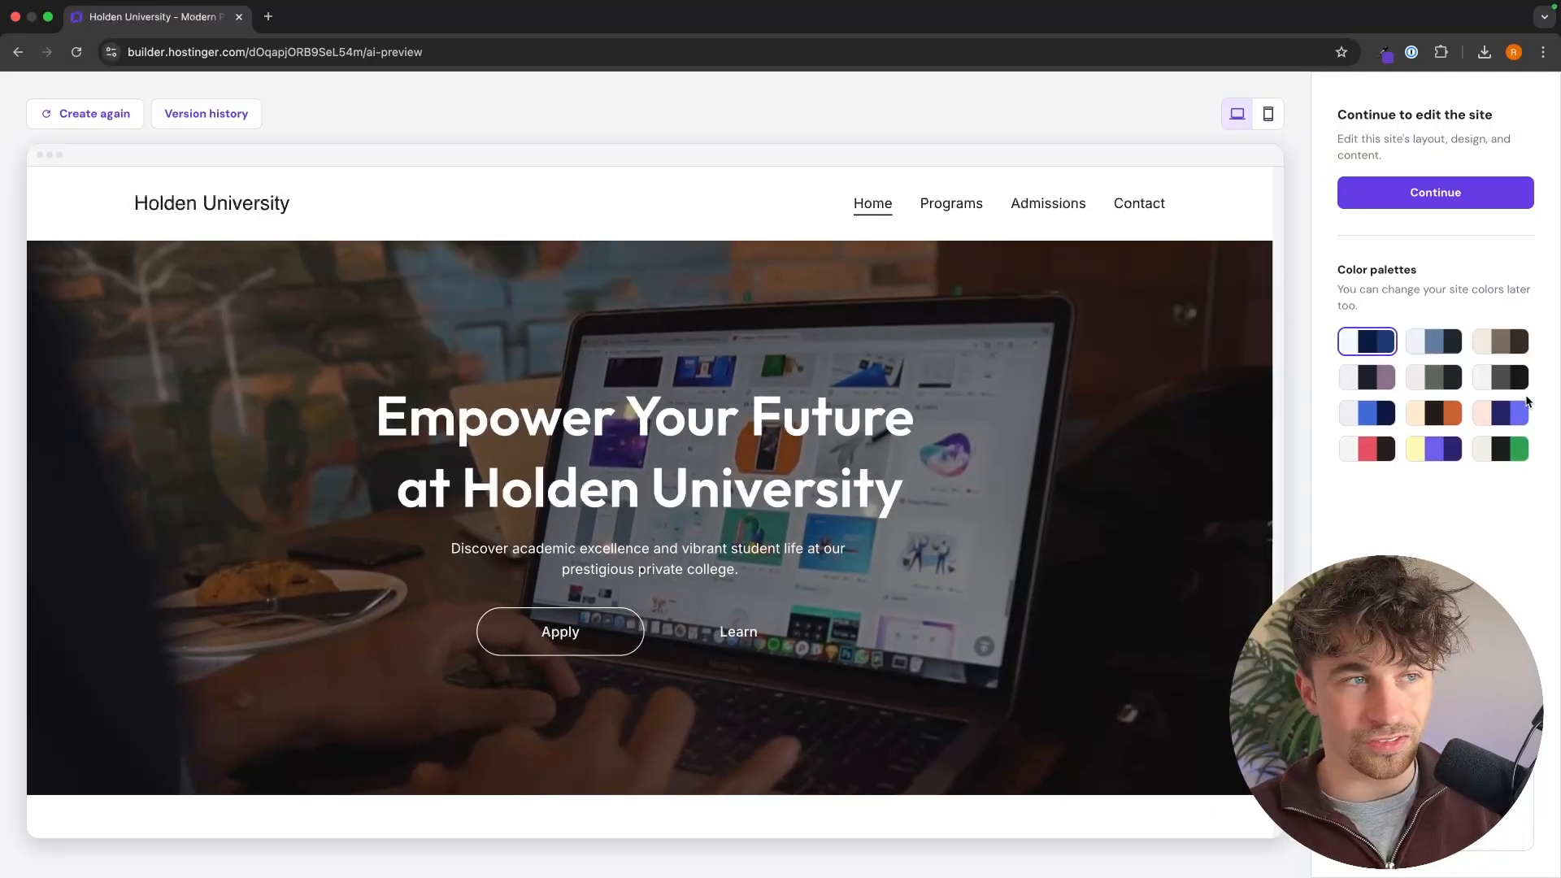
Step: Review the new version's hero and introduction sections, and continue to editing the site
scroll(1042, 510, "down", 3)
scroll(1042, 511, "down", 9)
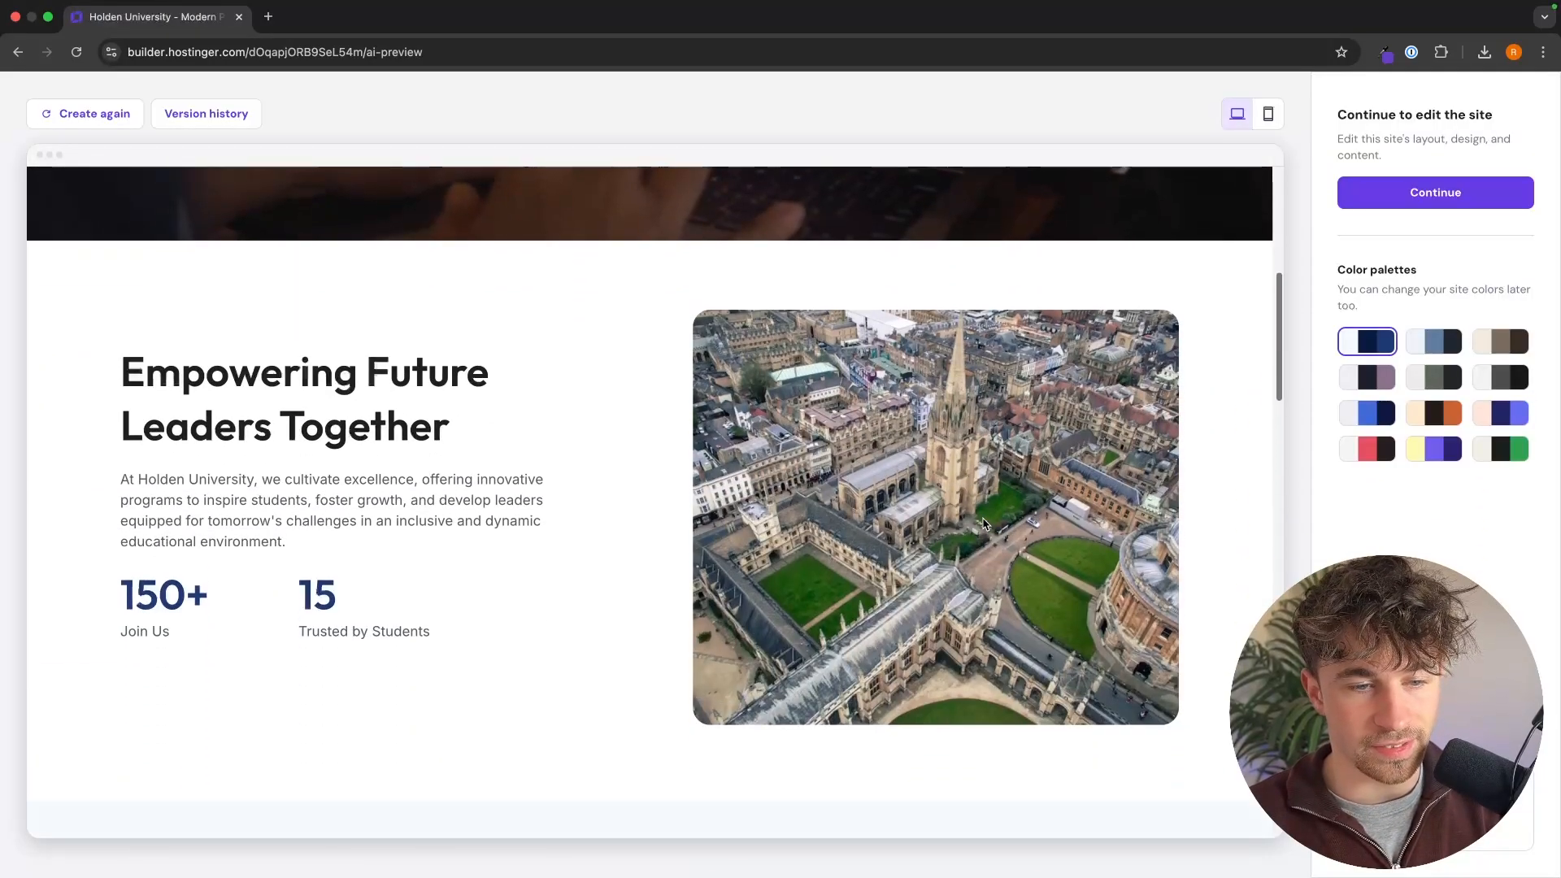
scroll(982, 523, "up", 12)
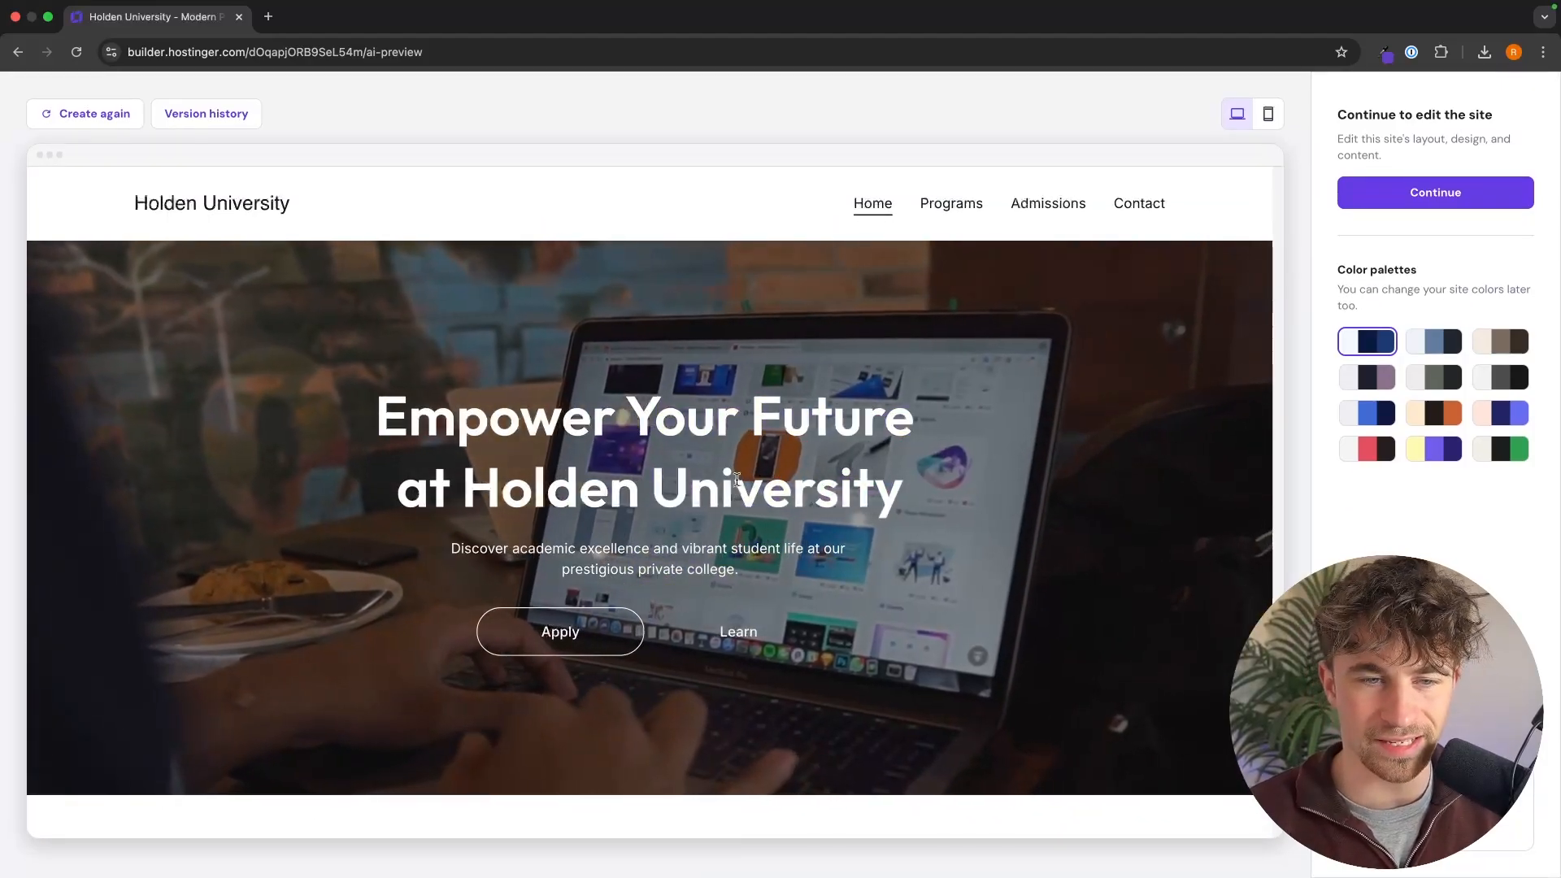
scroll(830, 532, "down", 13)
scroll(829, 532, "down", 2)
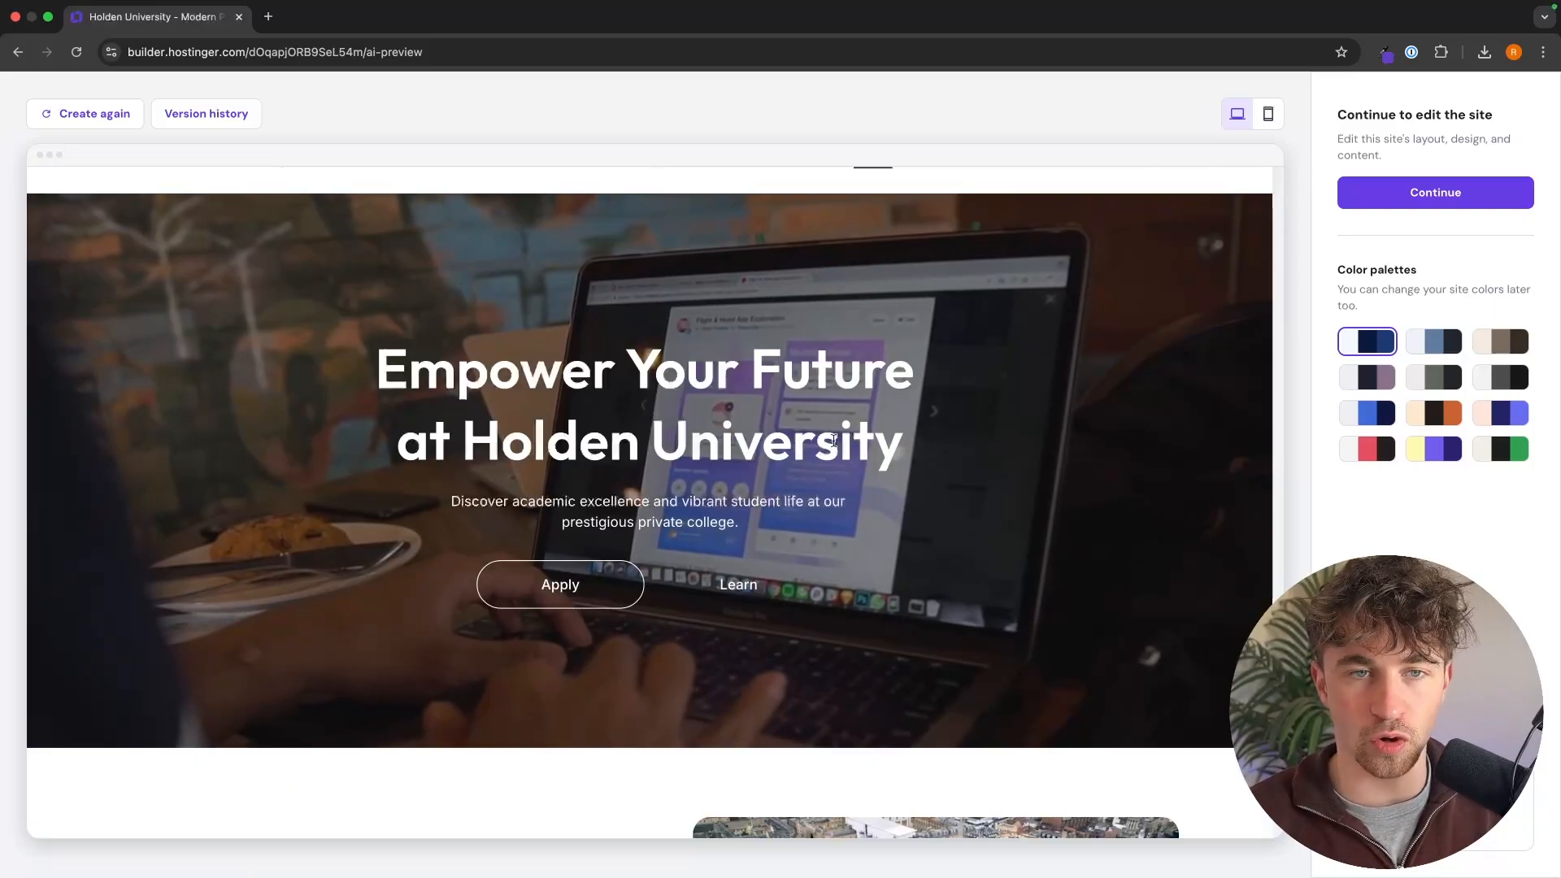
scroll(829, 533, "down", 6)
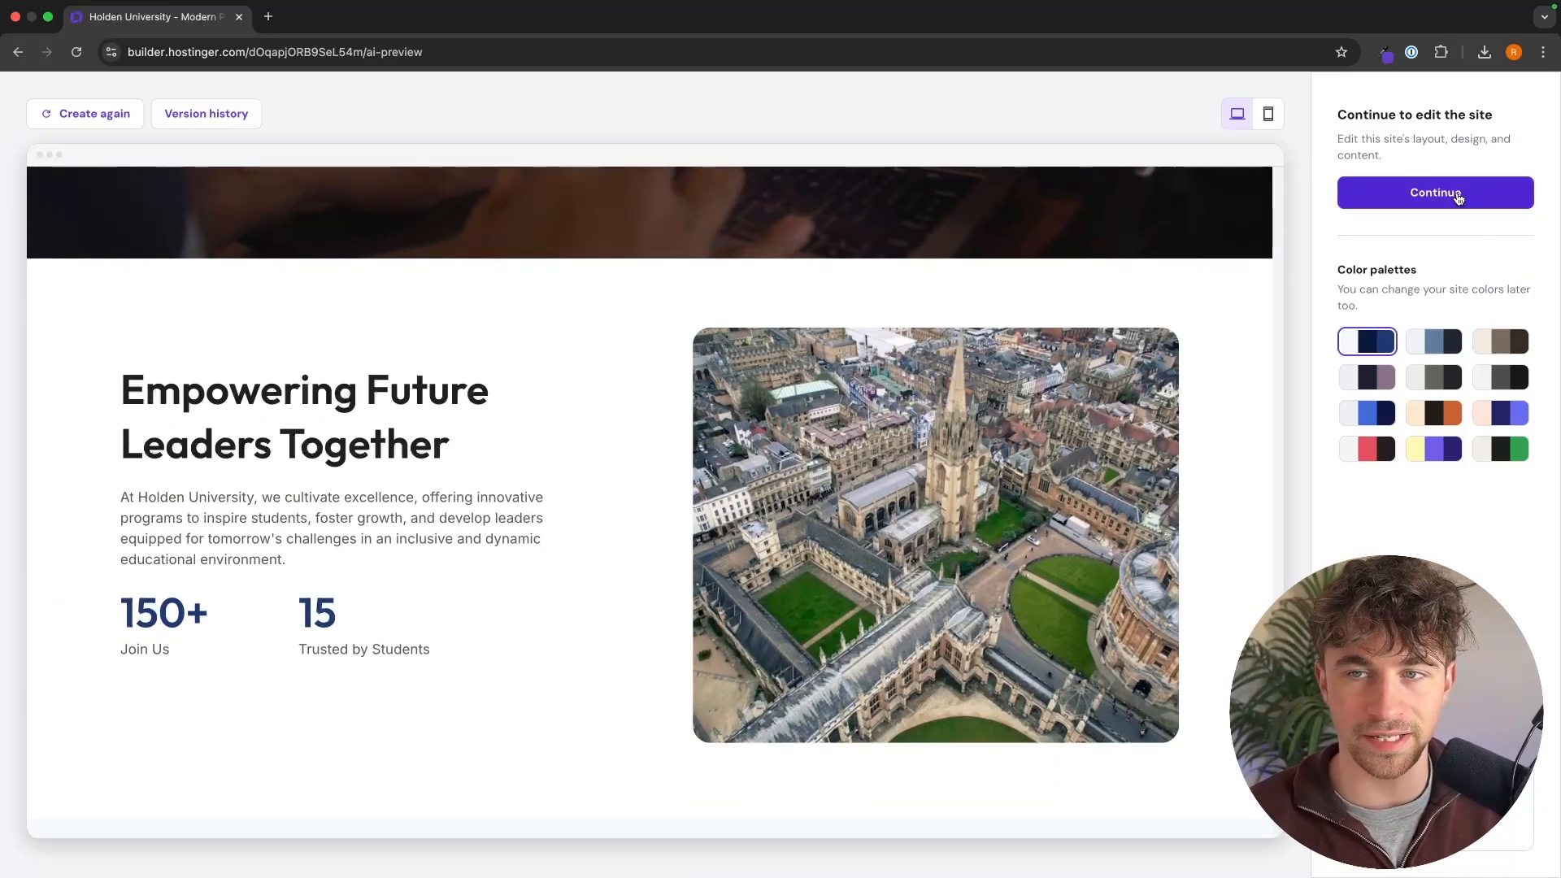
left_click(1458, 196)
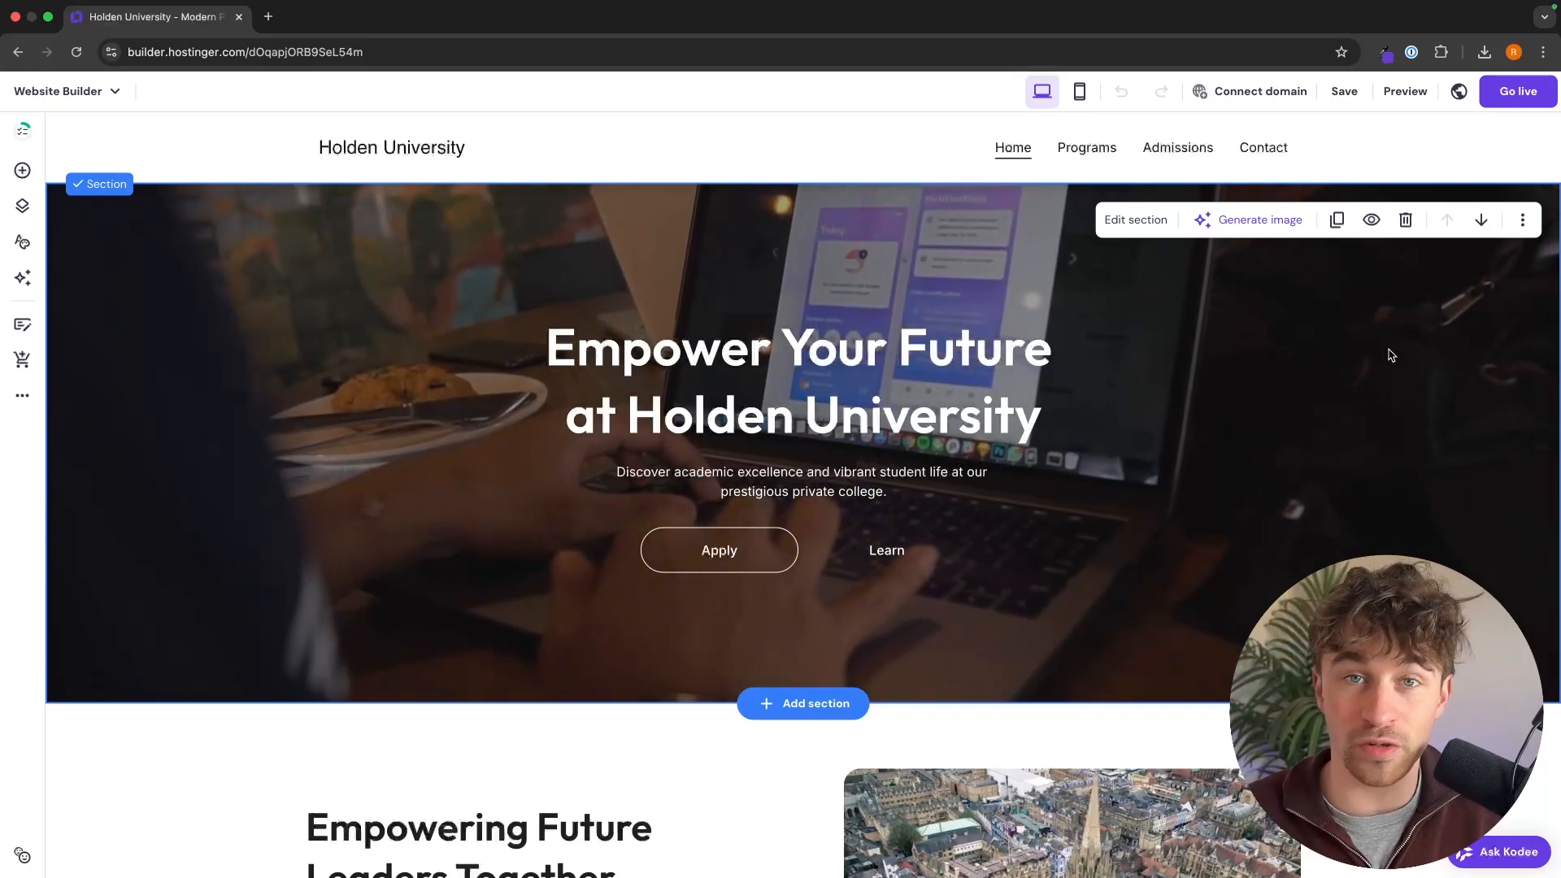
Step: Rewrite the hero heading as "Empowering the Next Generation of Leaders Through Education" and the paragraph beneath it as a pitch for programs, faculty and campus life
scroll(1391, 355, "up", 1)
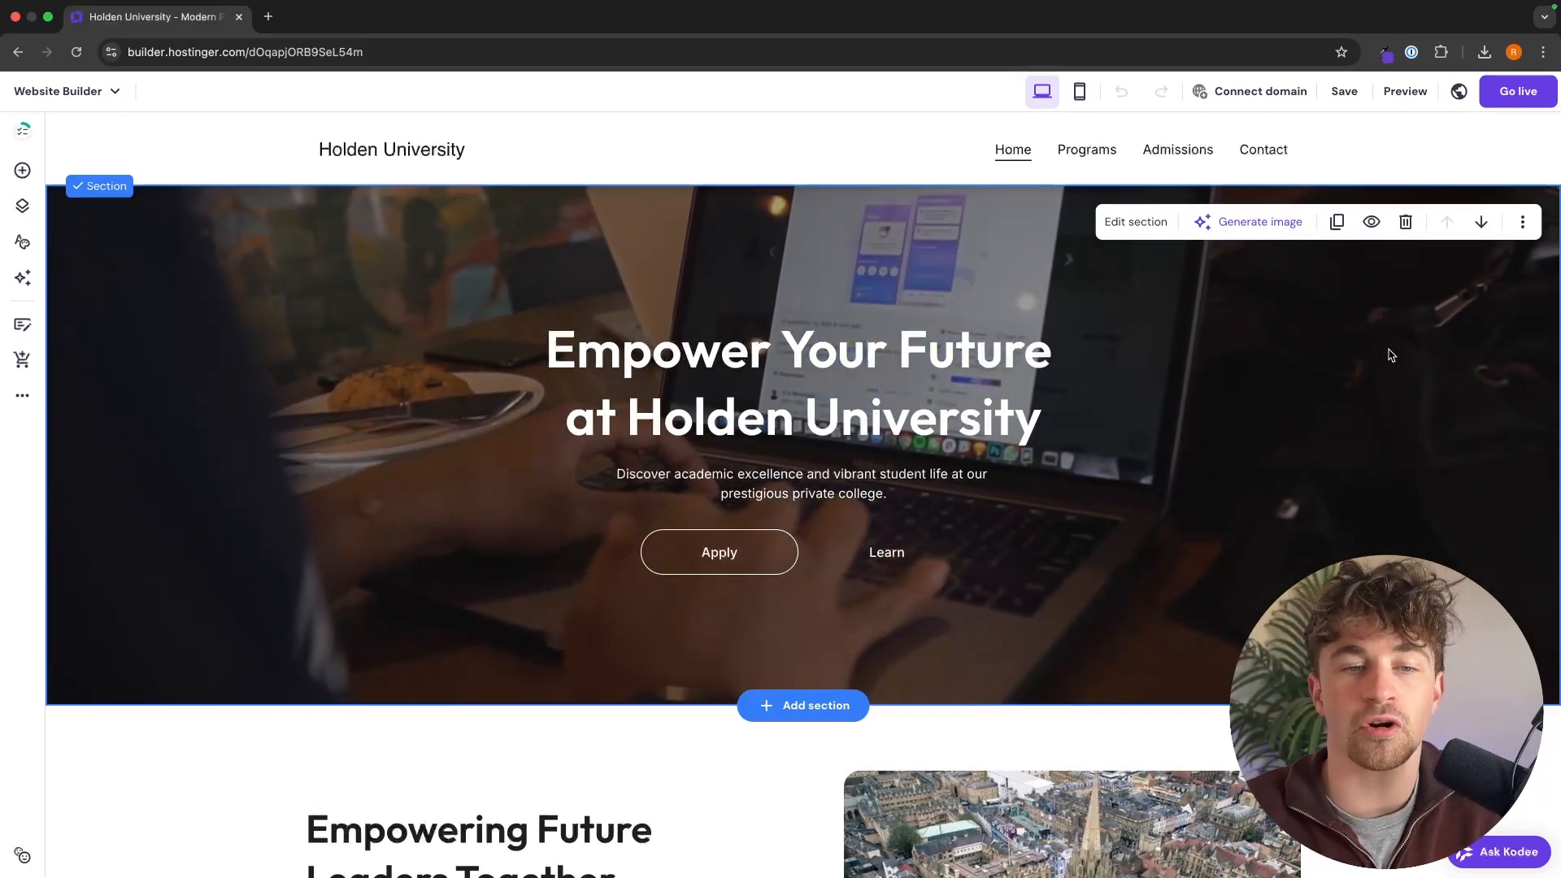
scroll(1391, 355, "down", 1)
scroll(1391, 355, "up", 1)
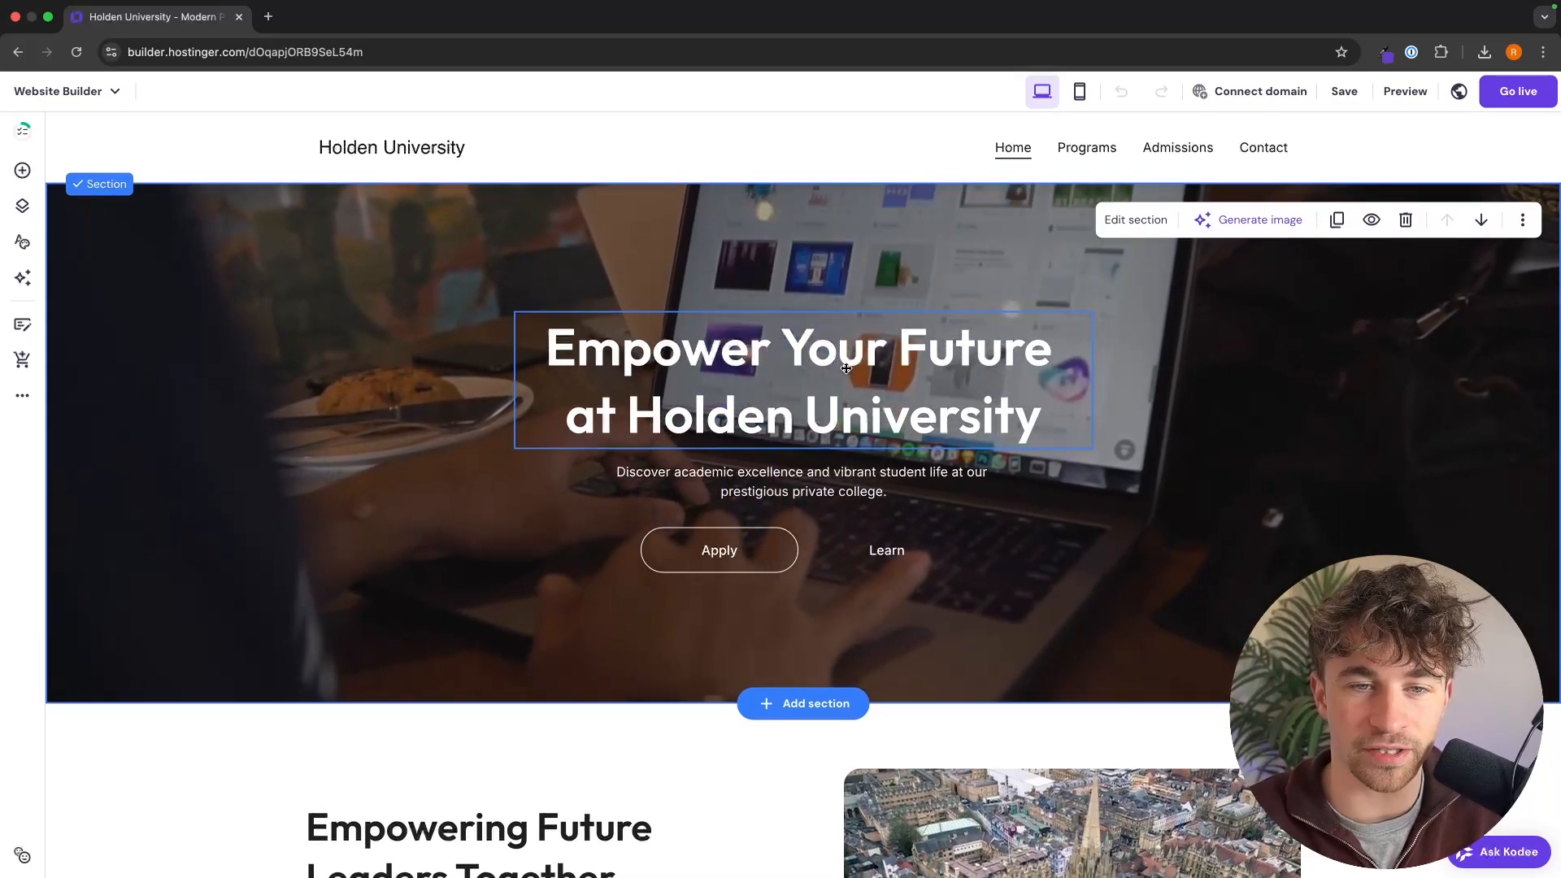
left_click_drag(846, 352, 995, 376)
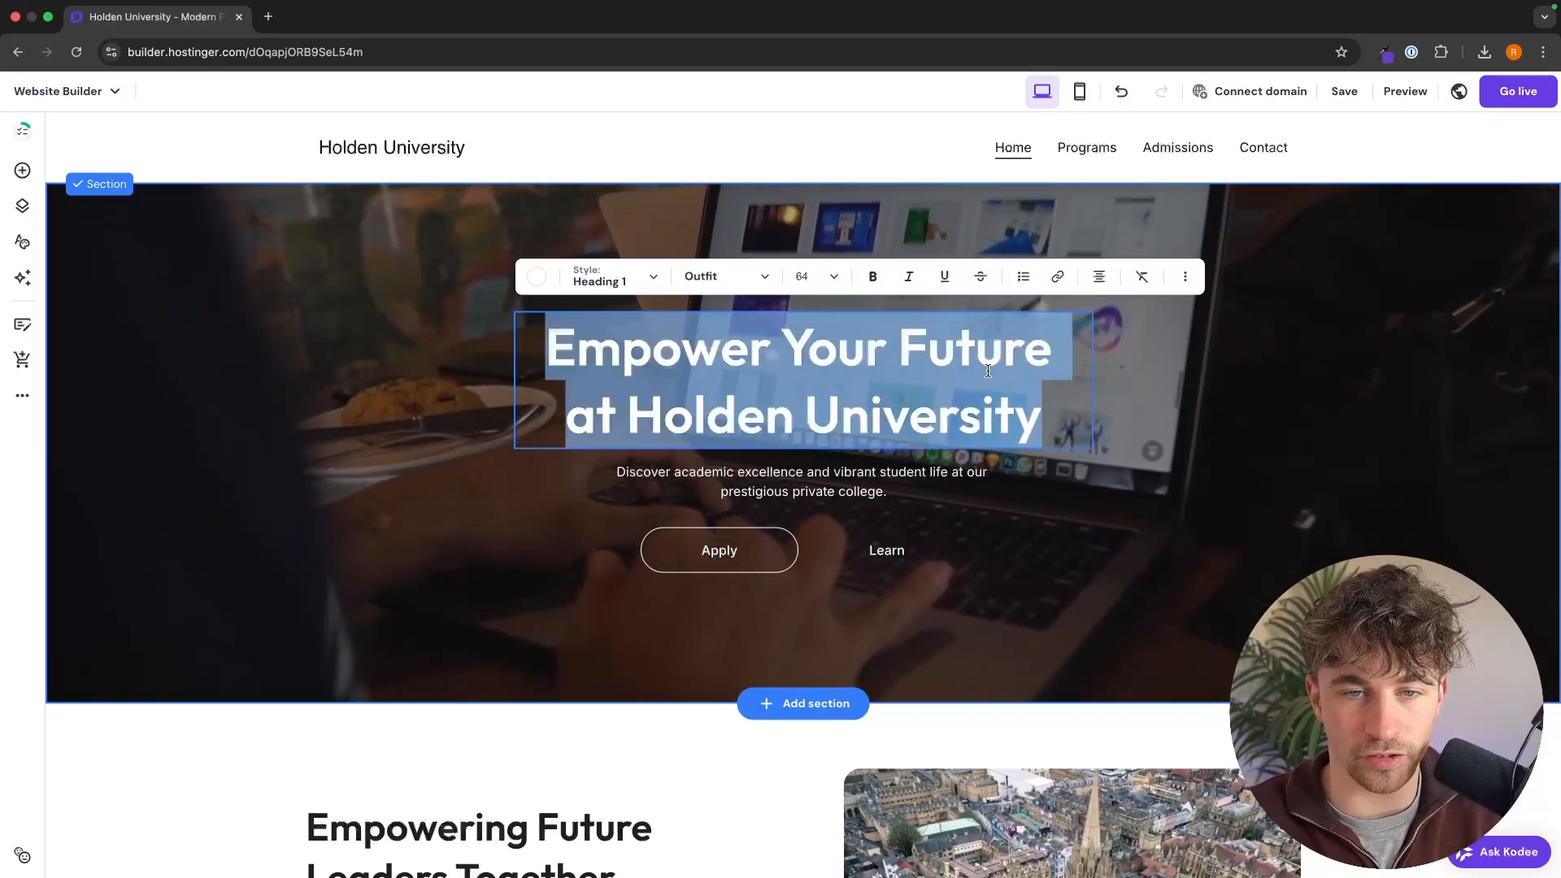
type("kNFEJNFEJ")
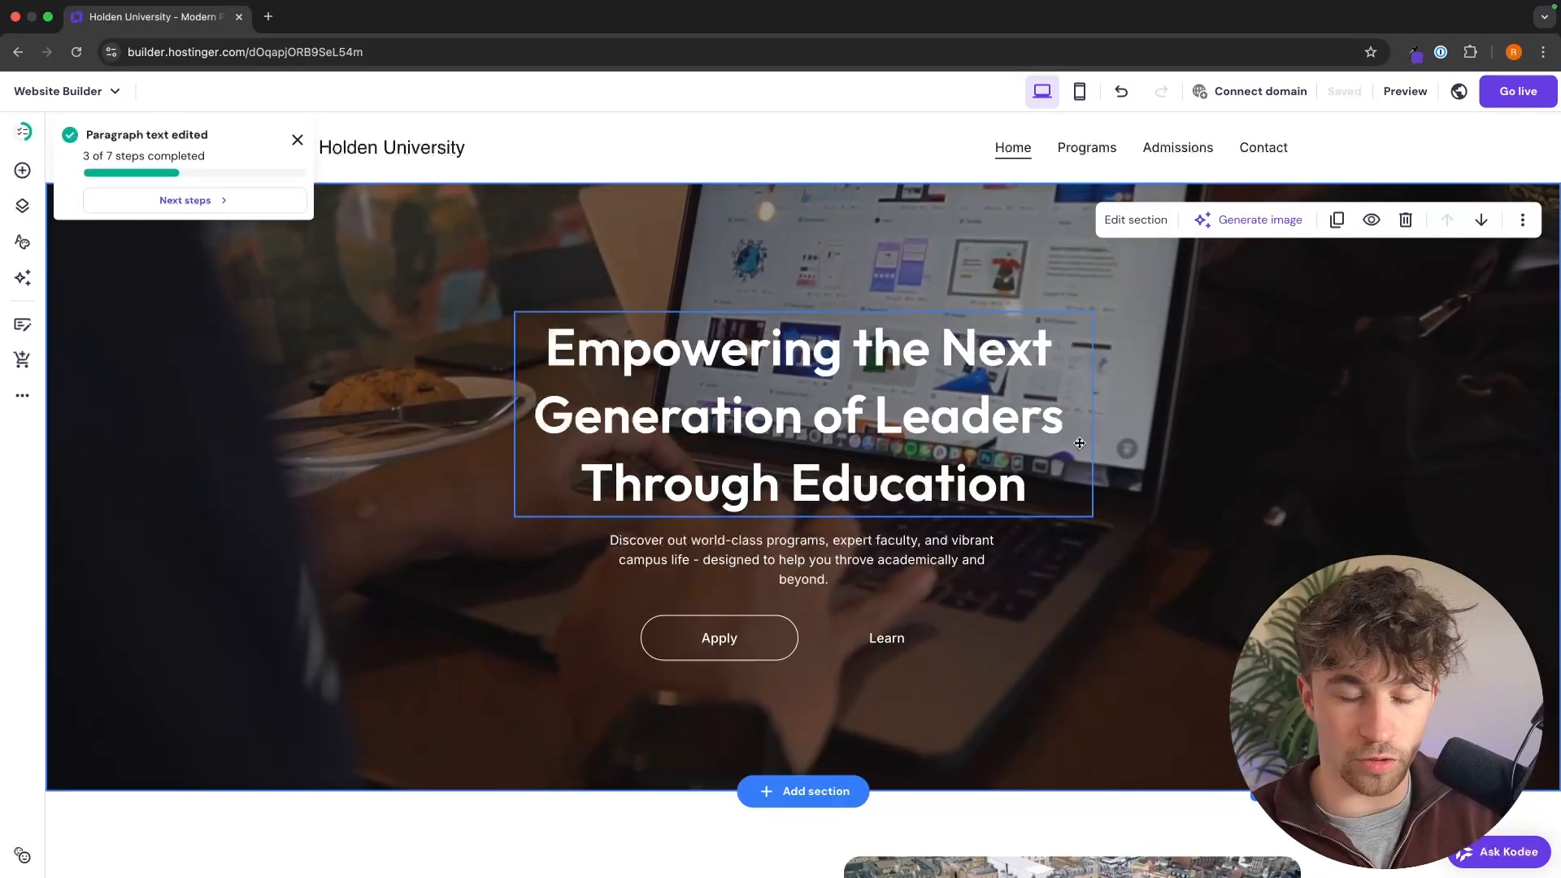
double_click(952, 422)
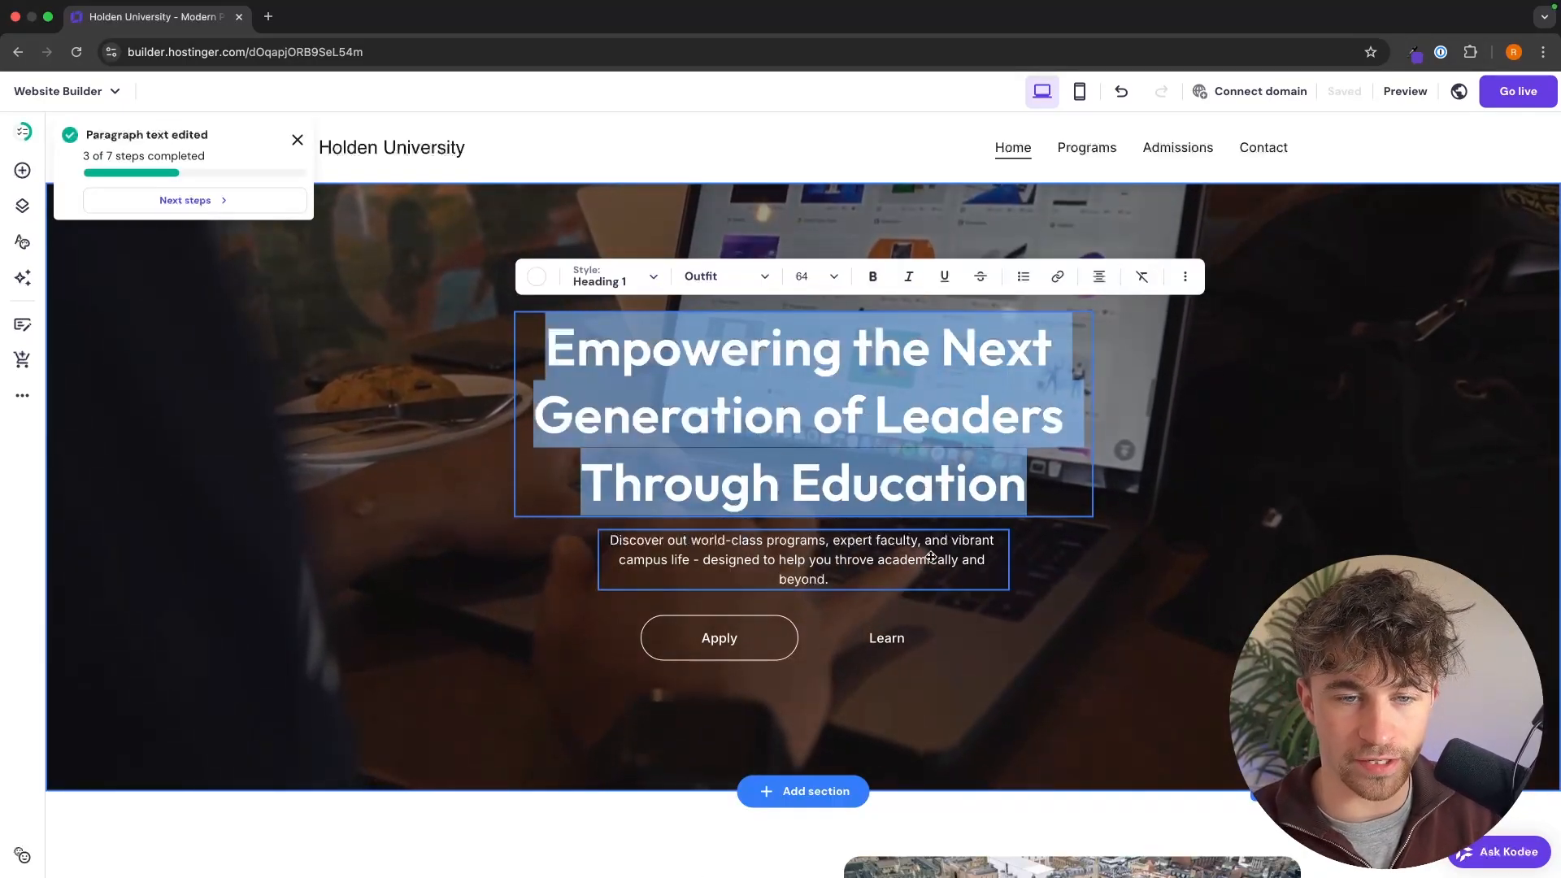
double_click(924, 559)
left_click(1107, 595)
left_click(1066, 593)
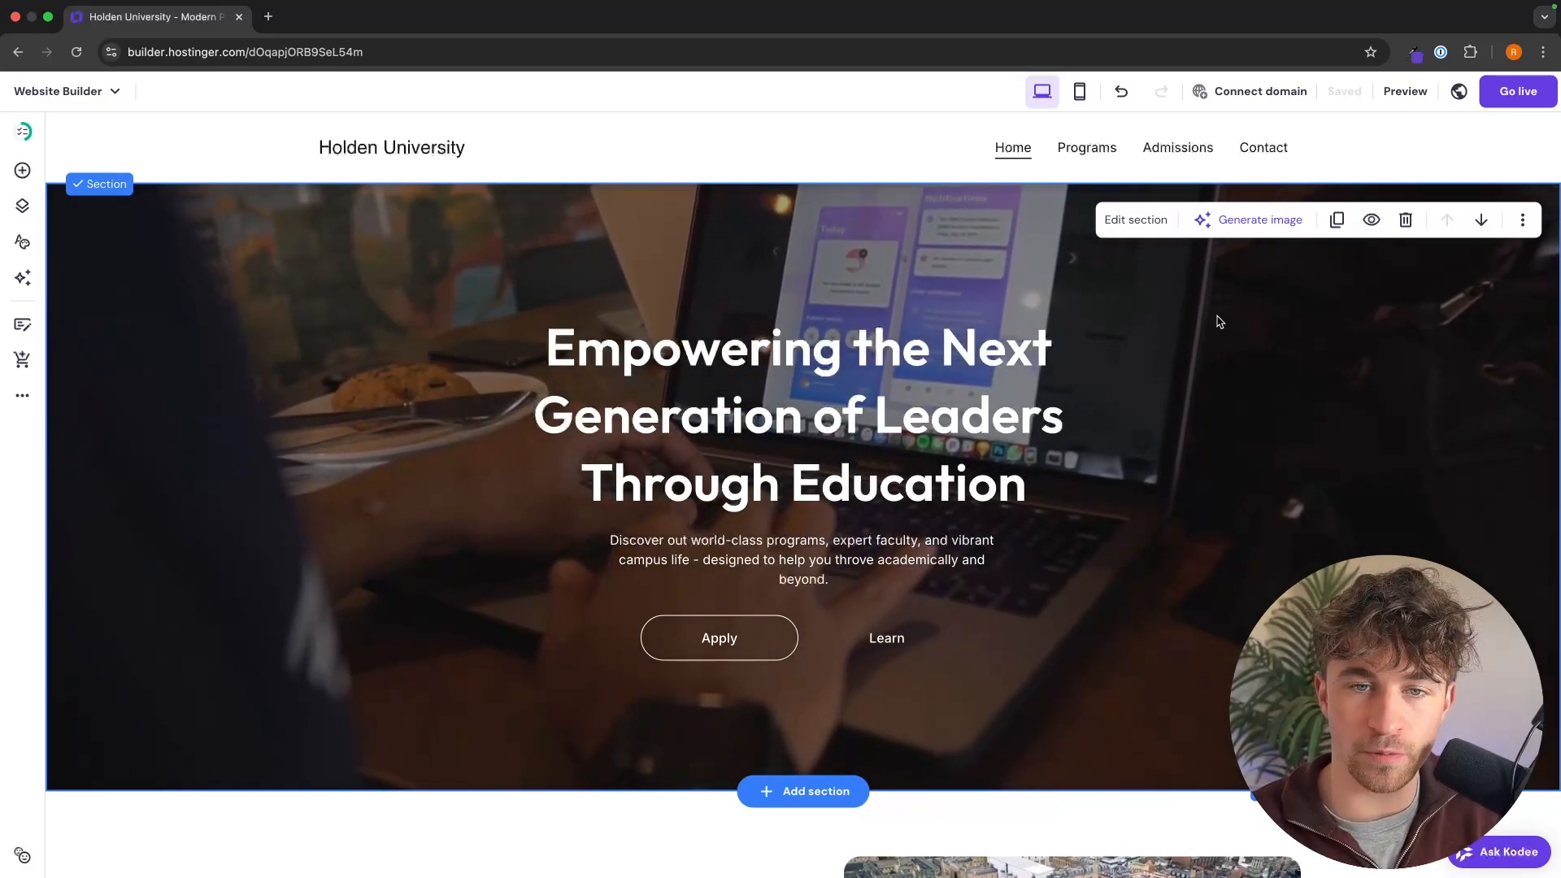
Step: Replace the hero section's background video with the library interior photo uploaded from the Downloads folder
left_click(1141, 229)
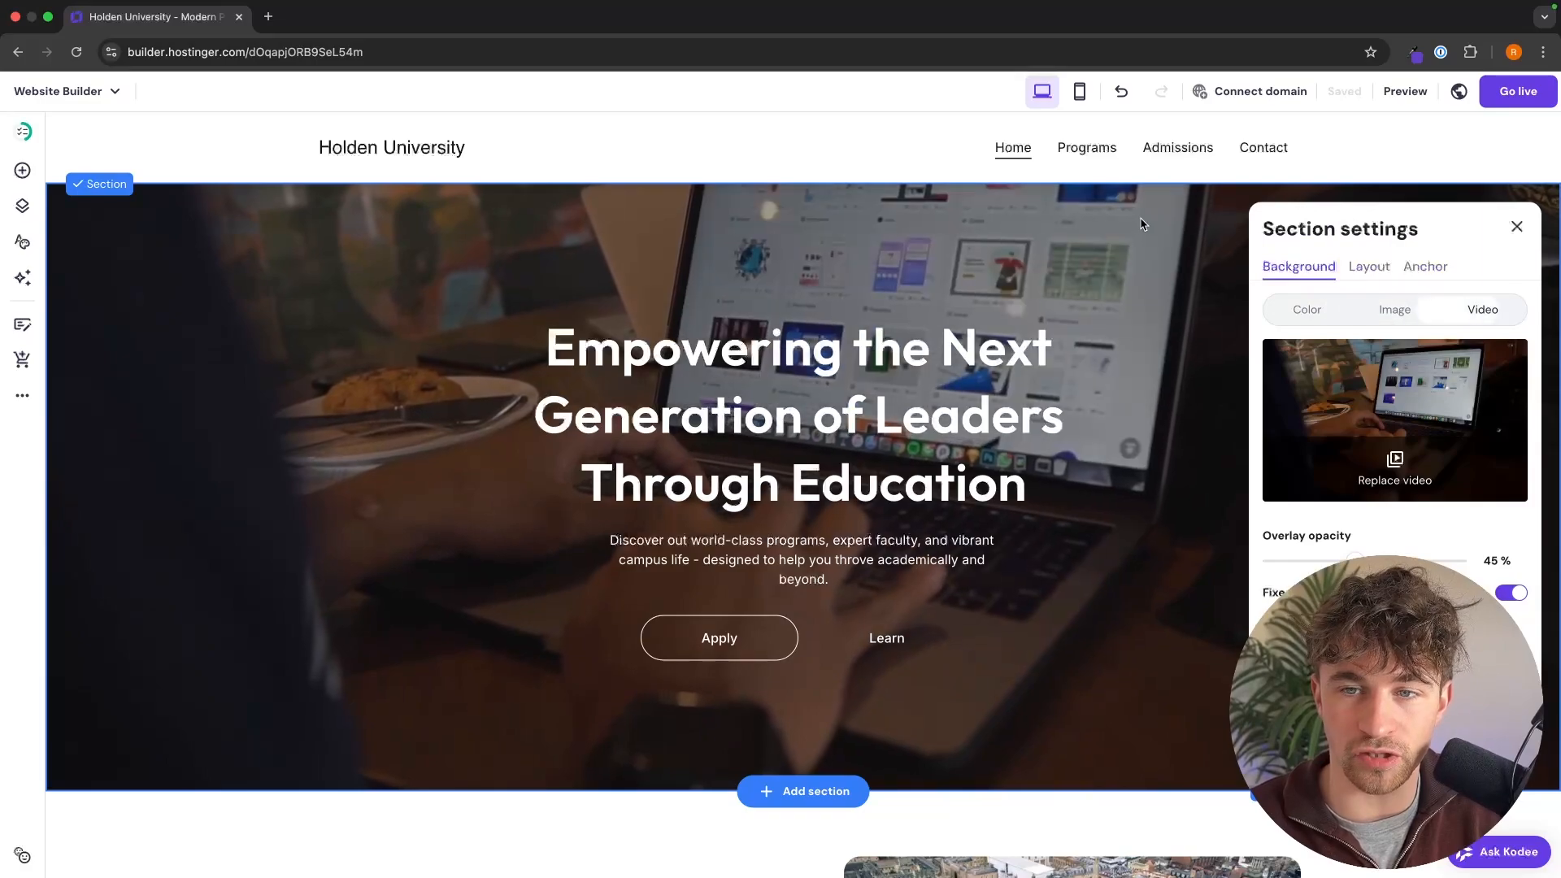
left_click(1395, 309)
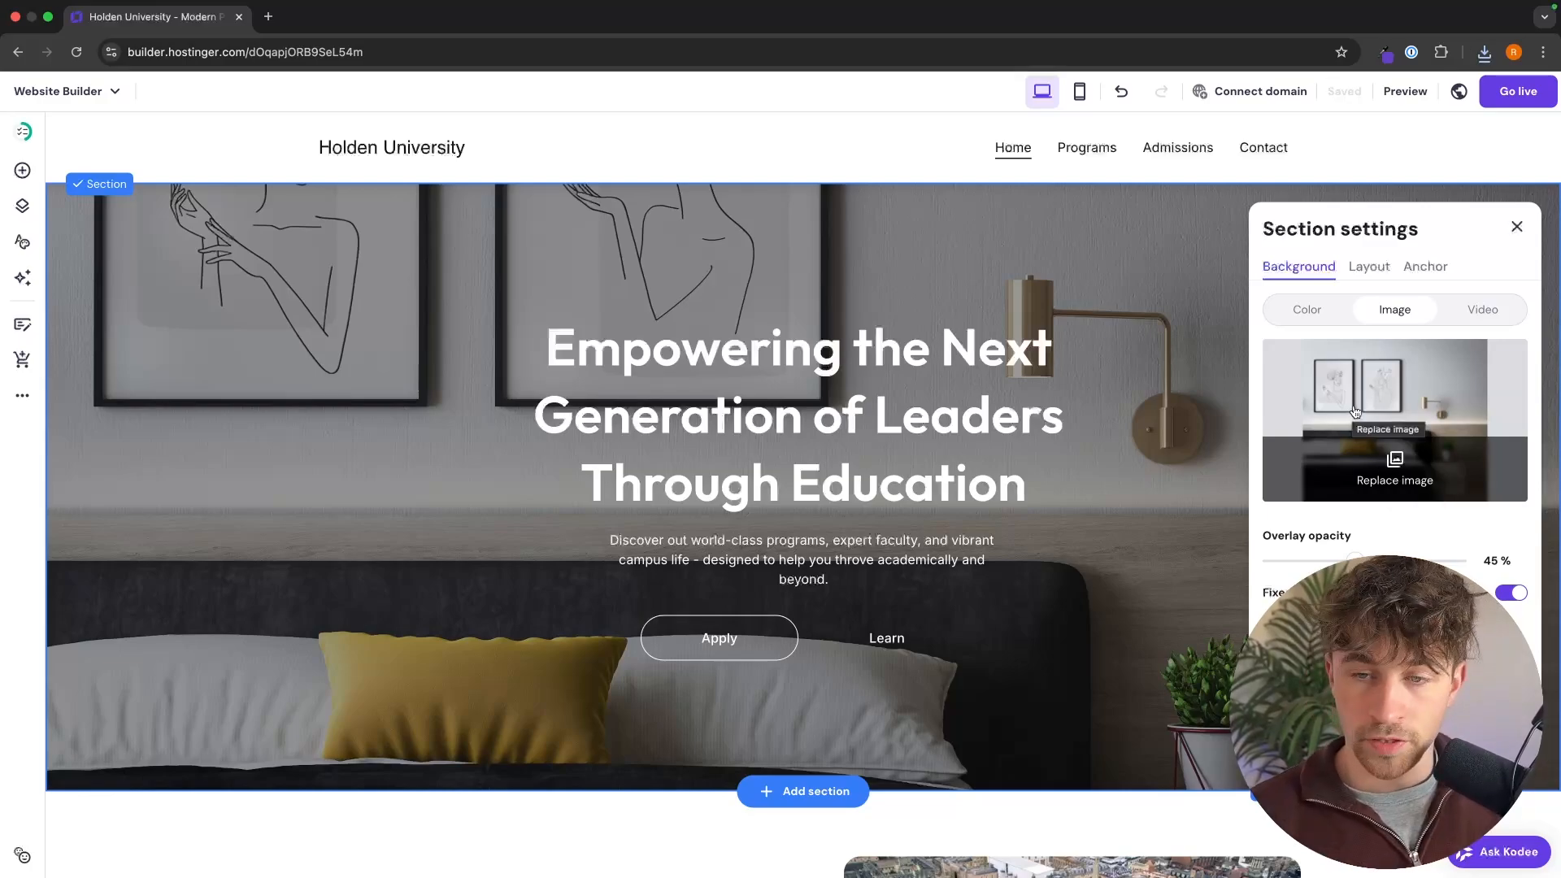
left_click(1373, 463)
left_click(1193, 213)
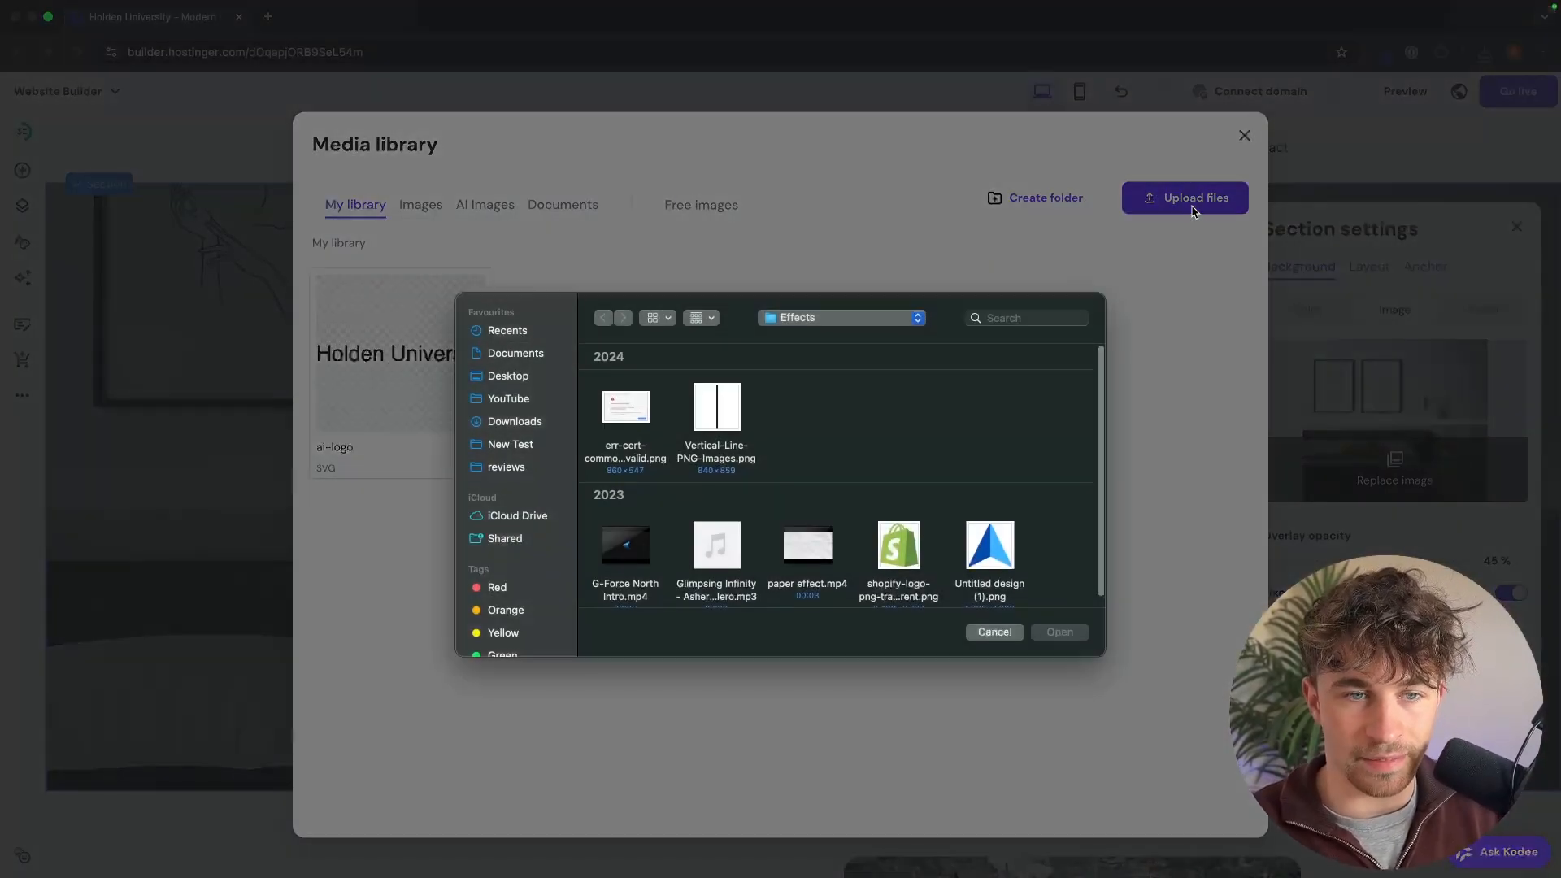
left_click(539, 422)
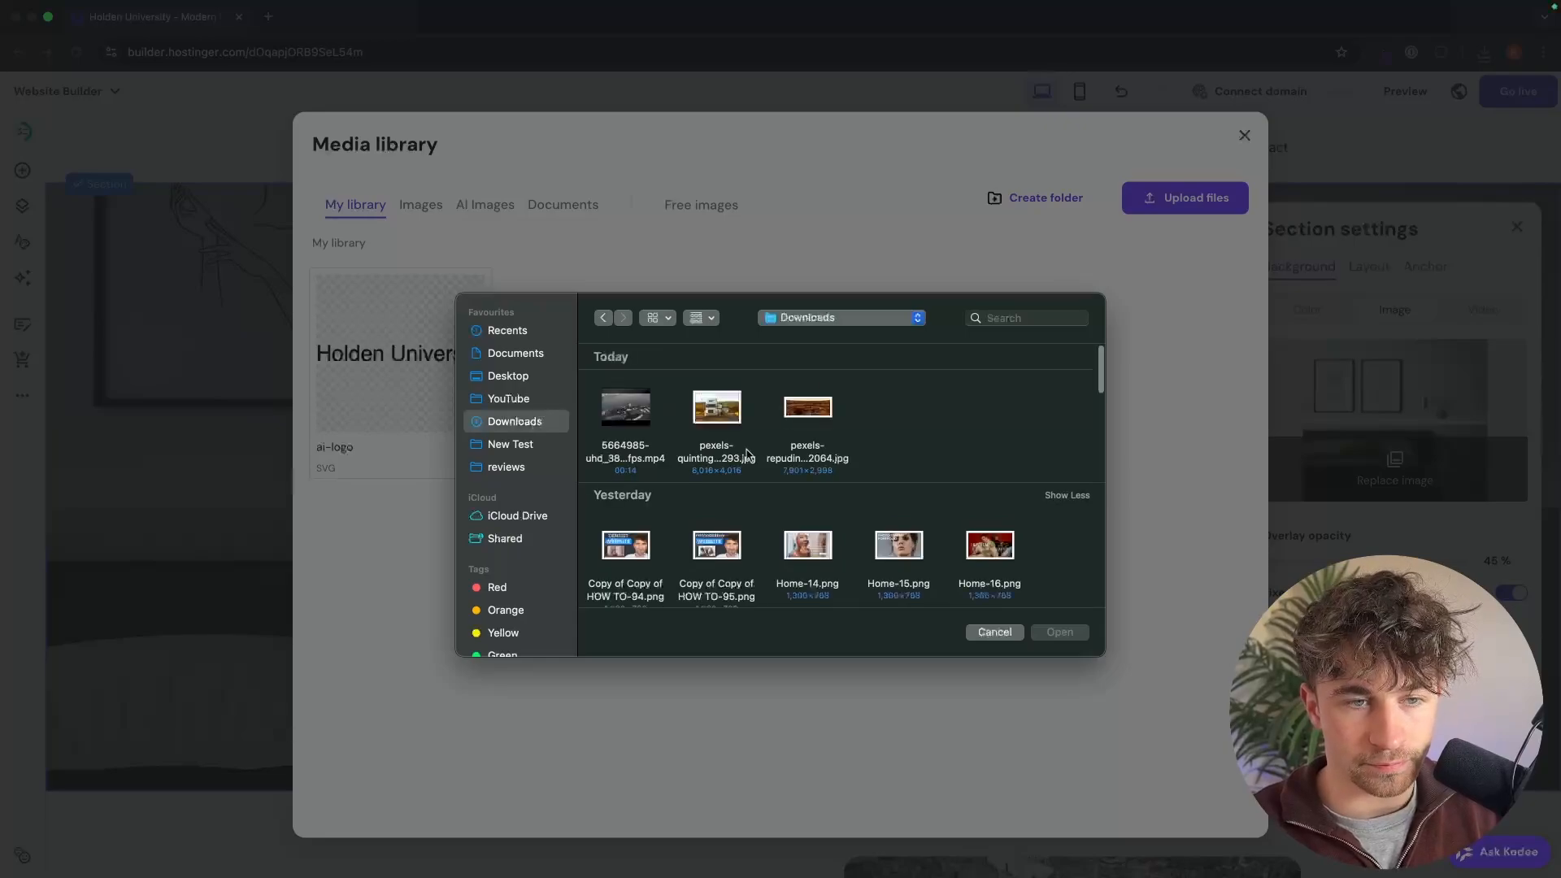
double_click(783, 413)
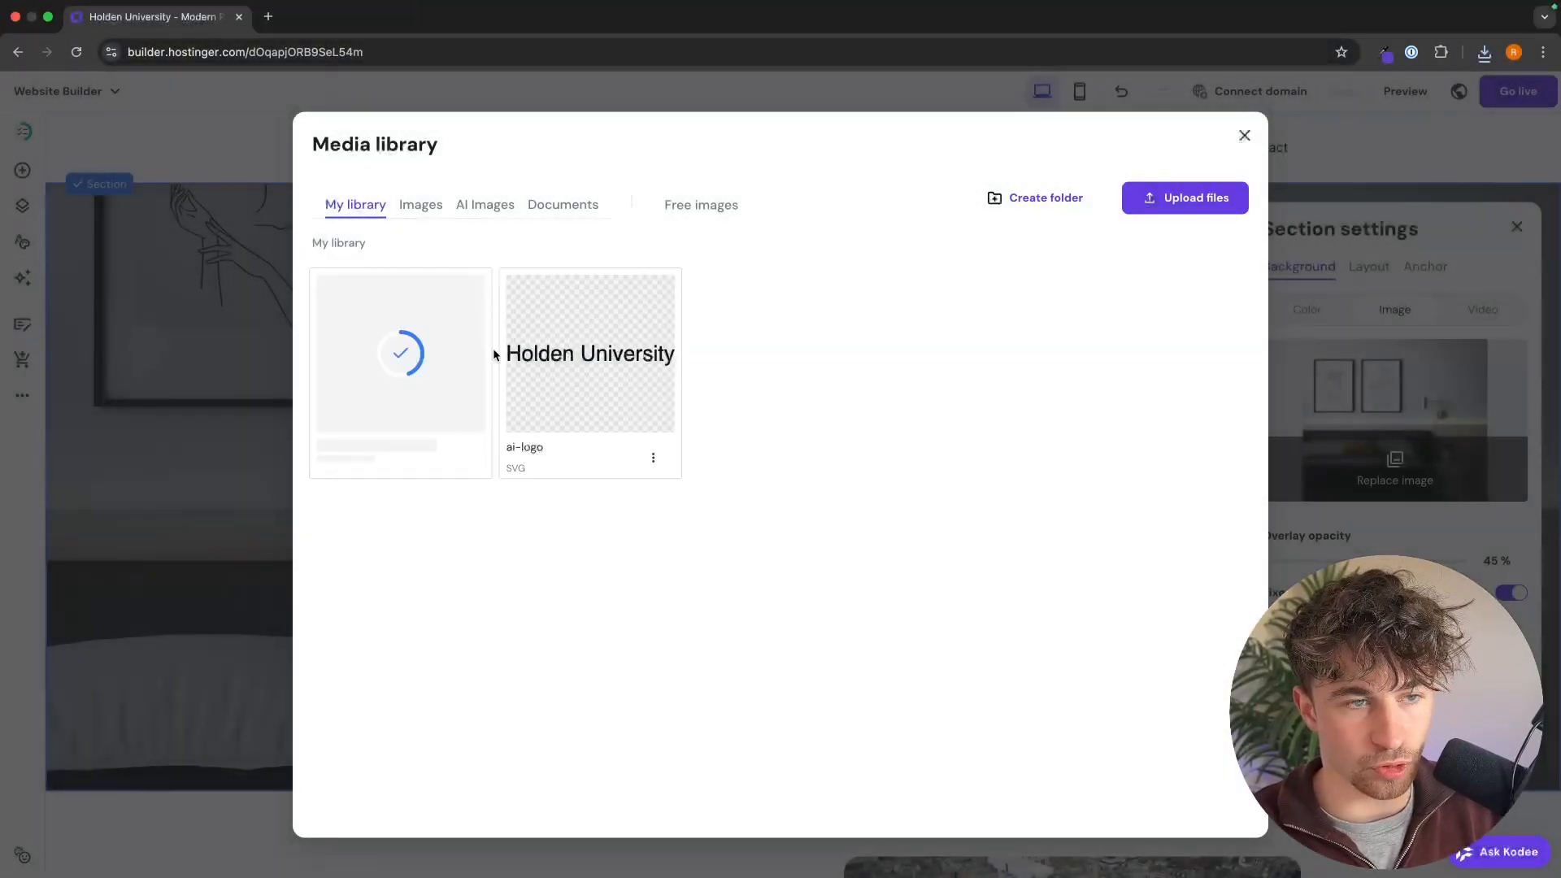
left_click(434, 349)
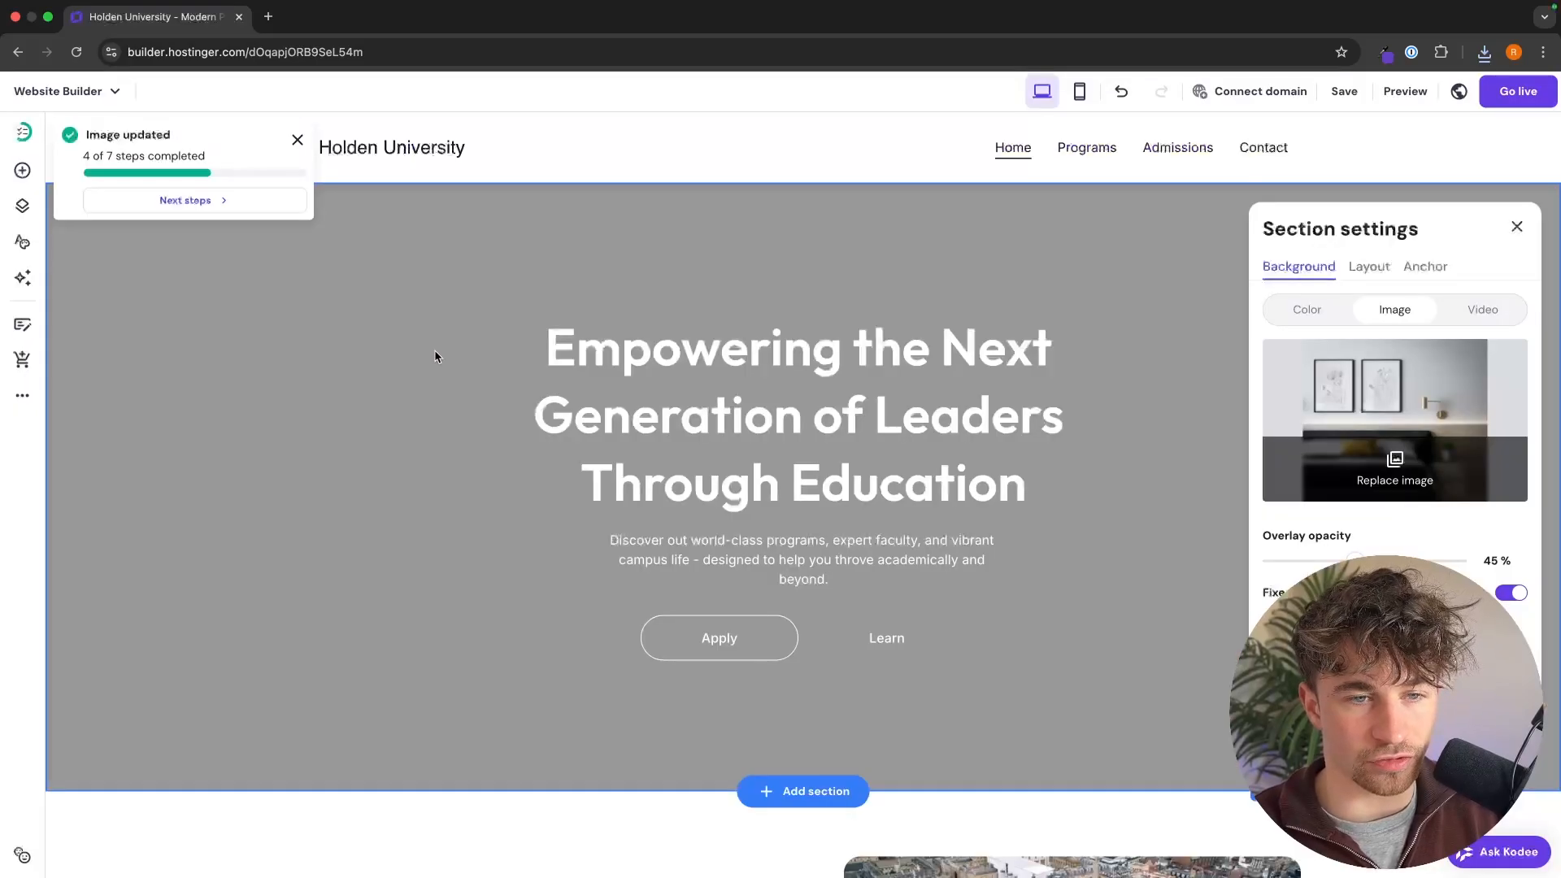
key("Escape")
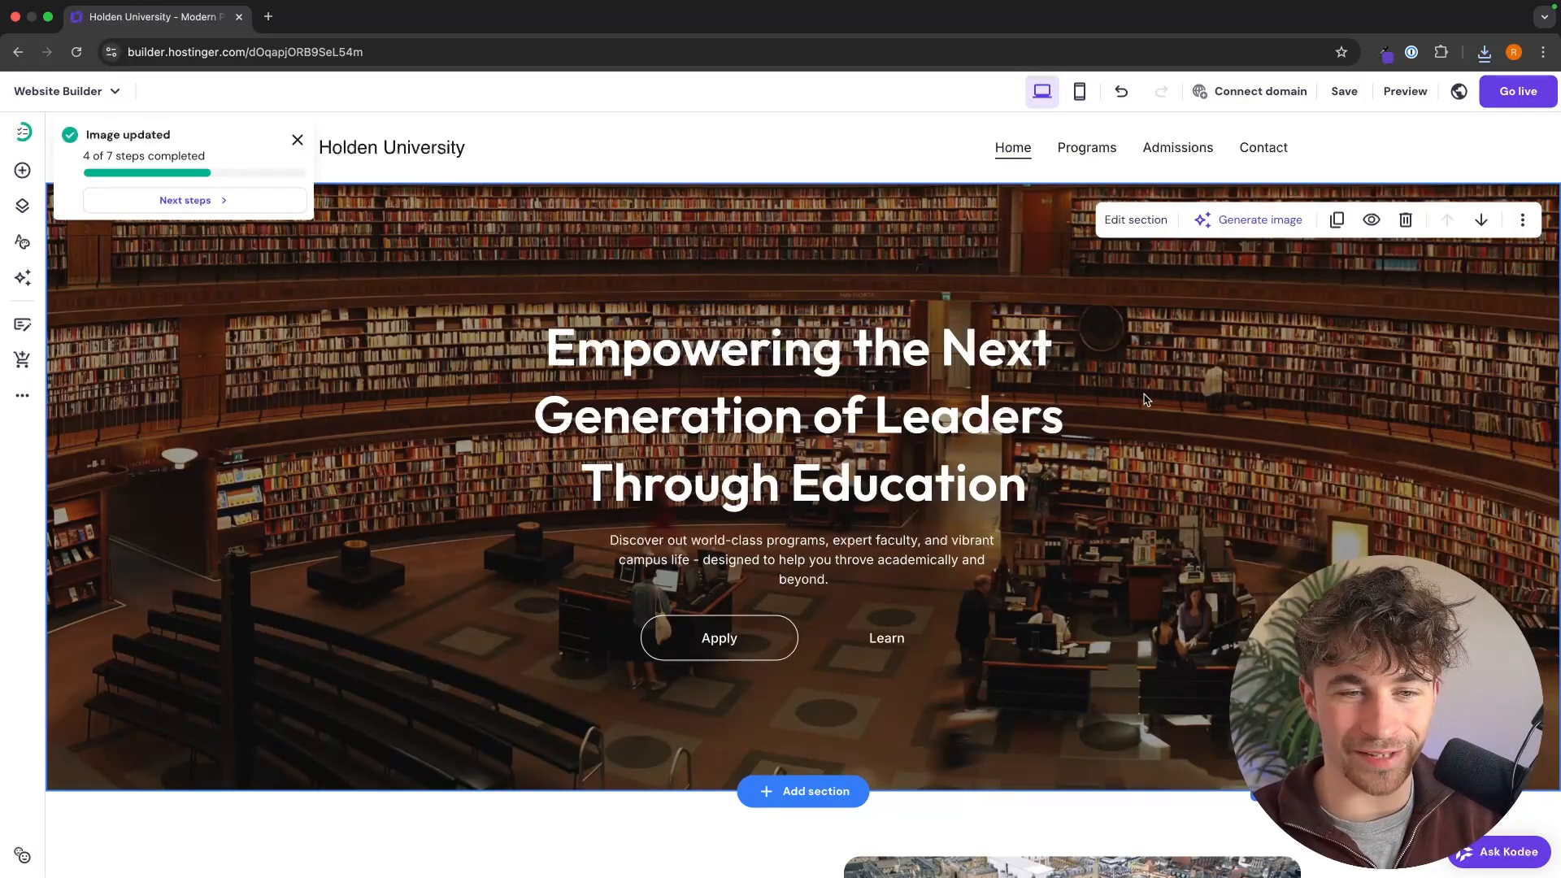
left_click(297, 139)
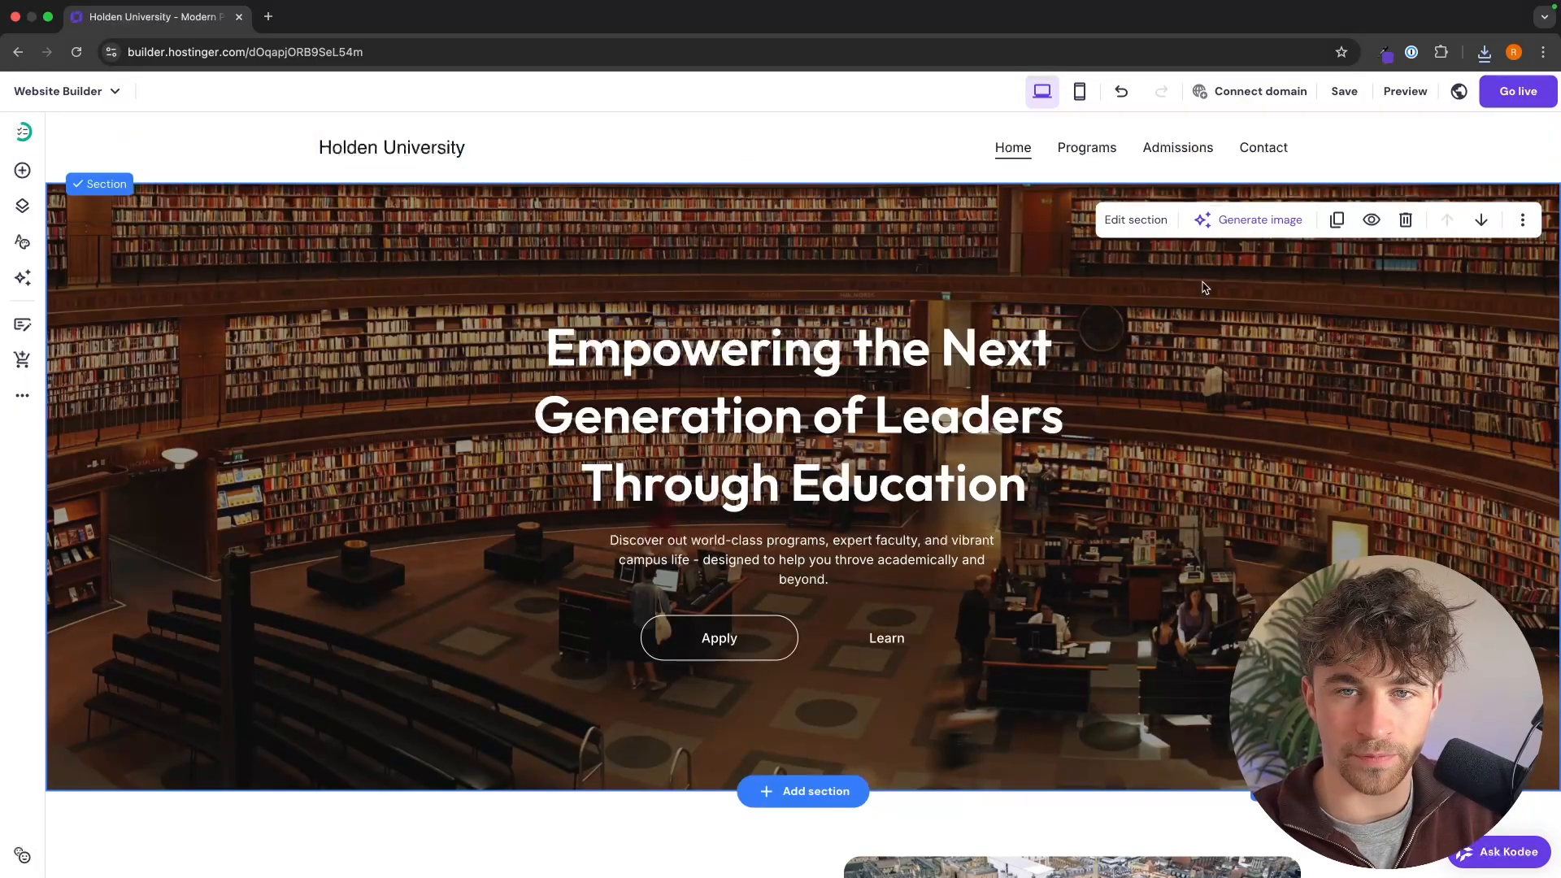
Step: Set the overlay opacity of the hero section's background image to 60 %
left_click(1136, 219)
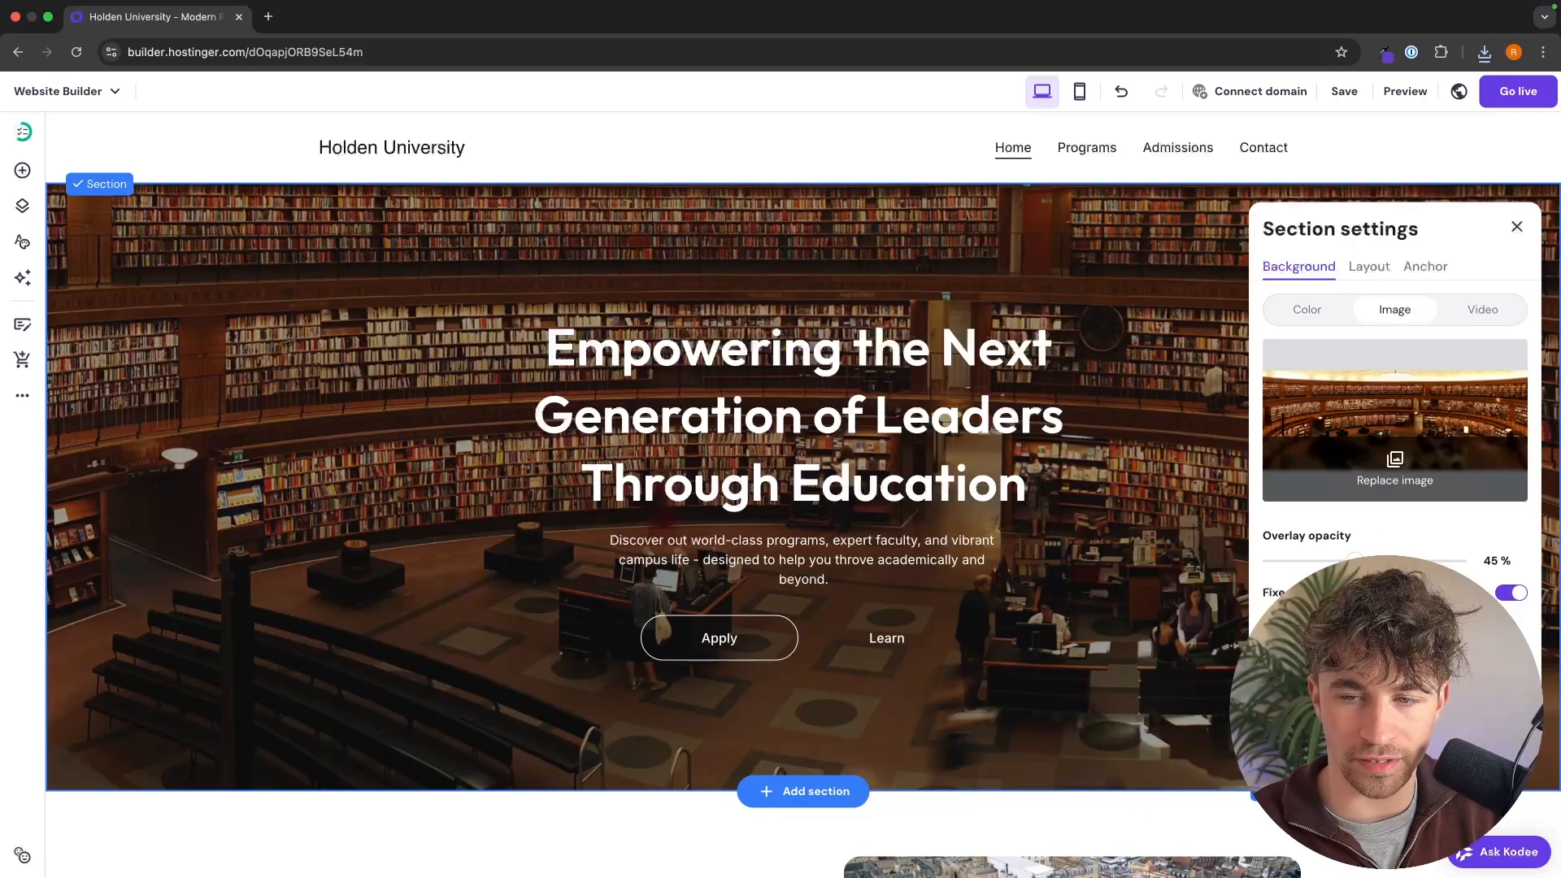
left_click_drag(1366, 560, 1395, 560)
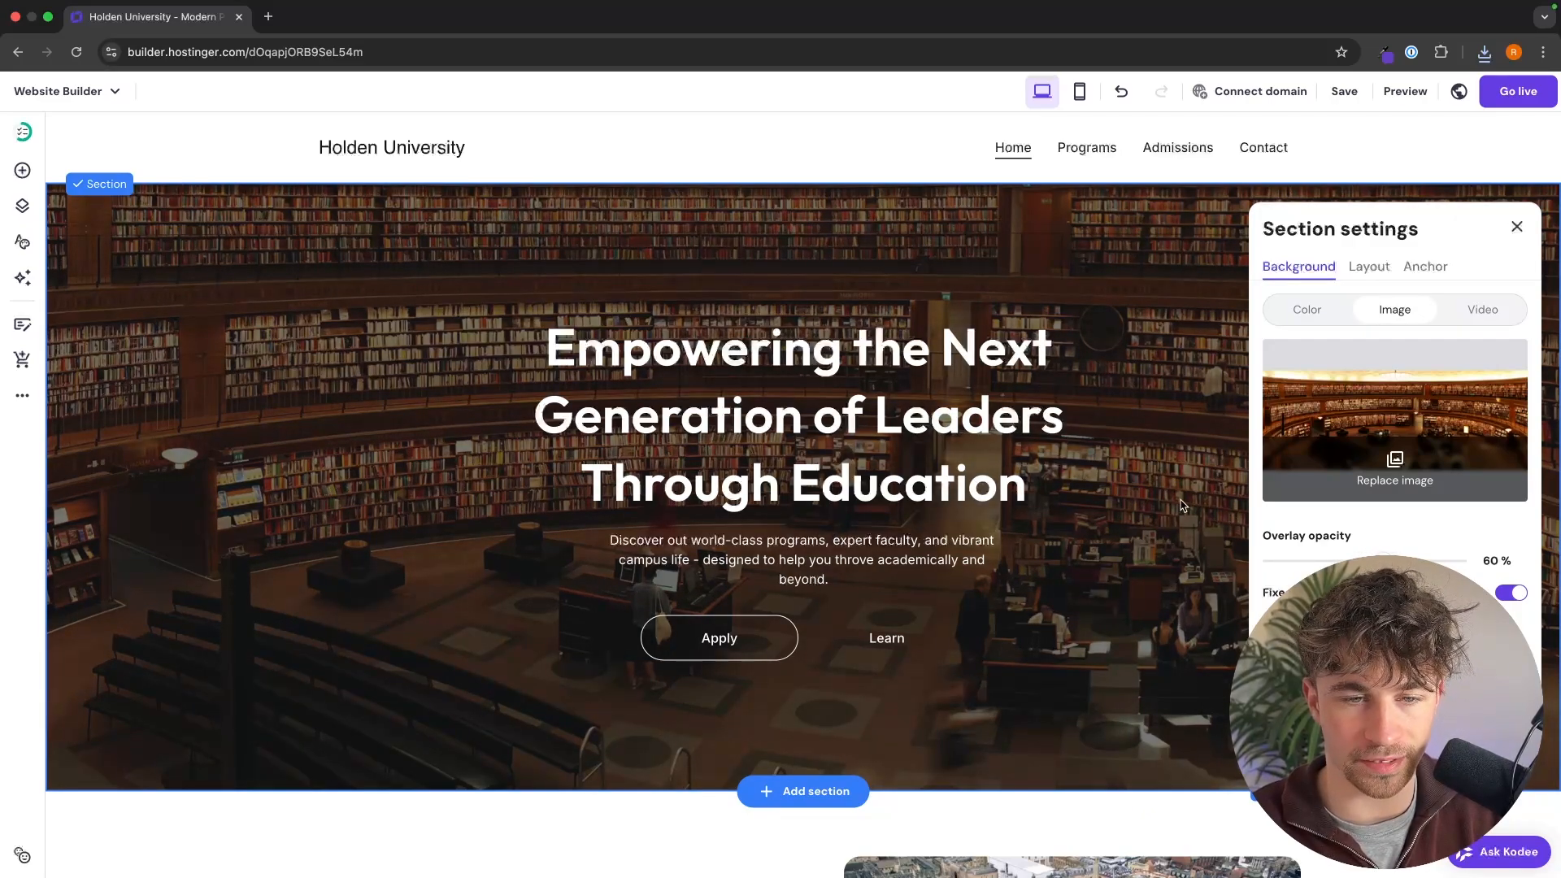
key("Escape")
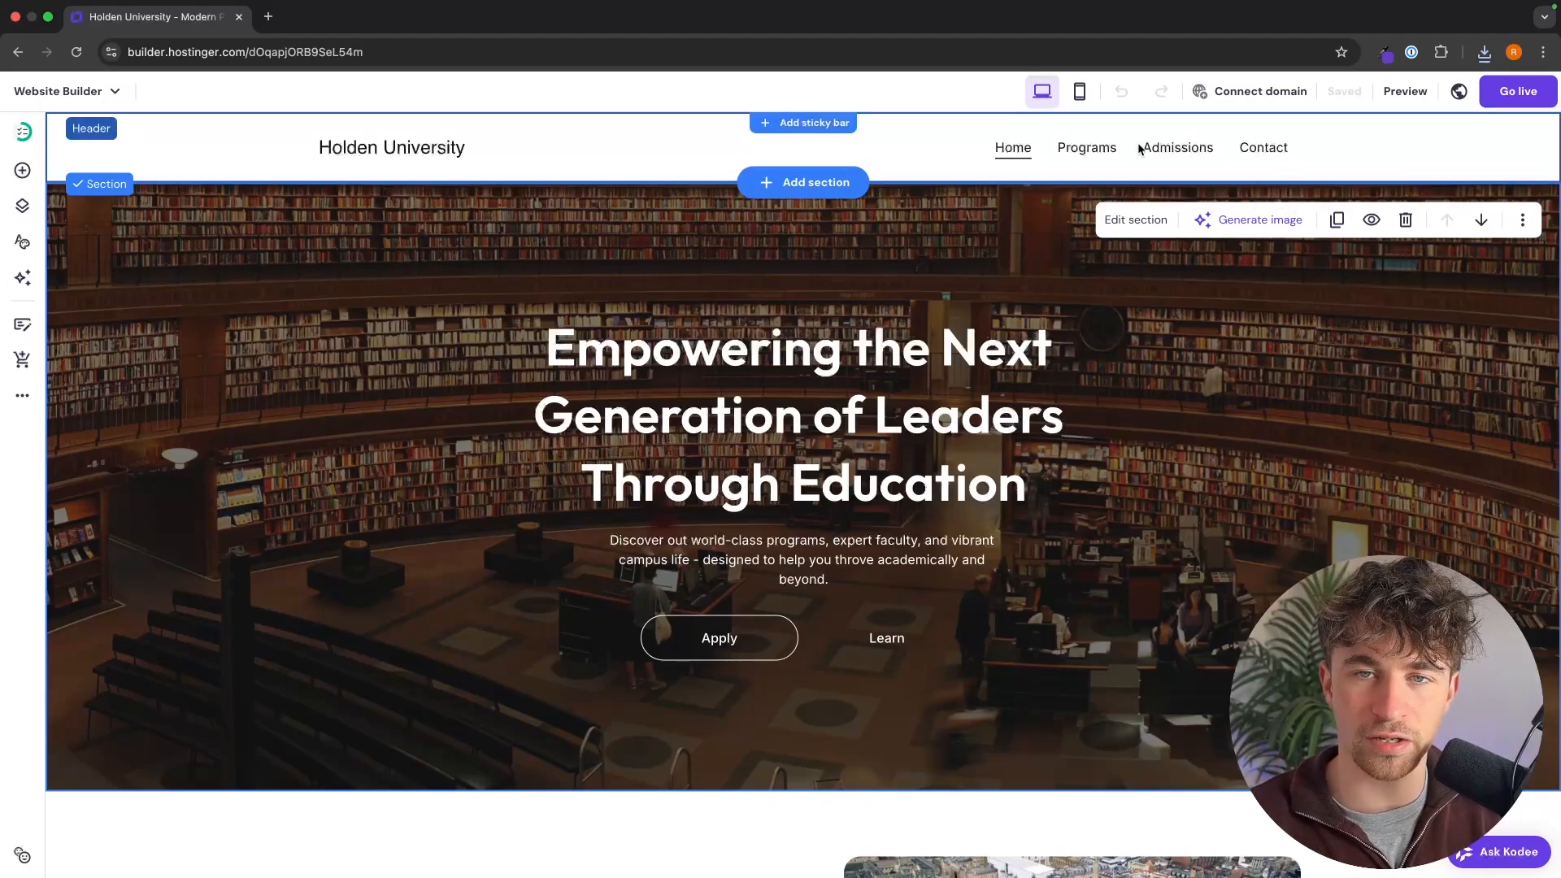
Step: Look at the Programs page and return to the Home page
left_click(1087, 147)
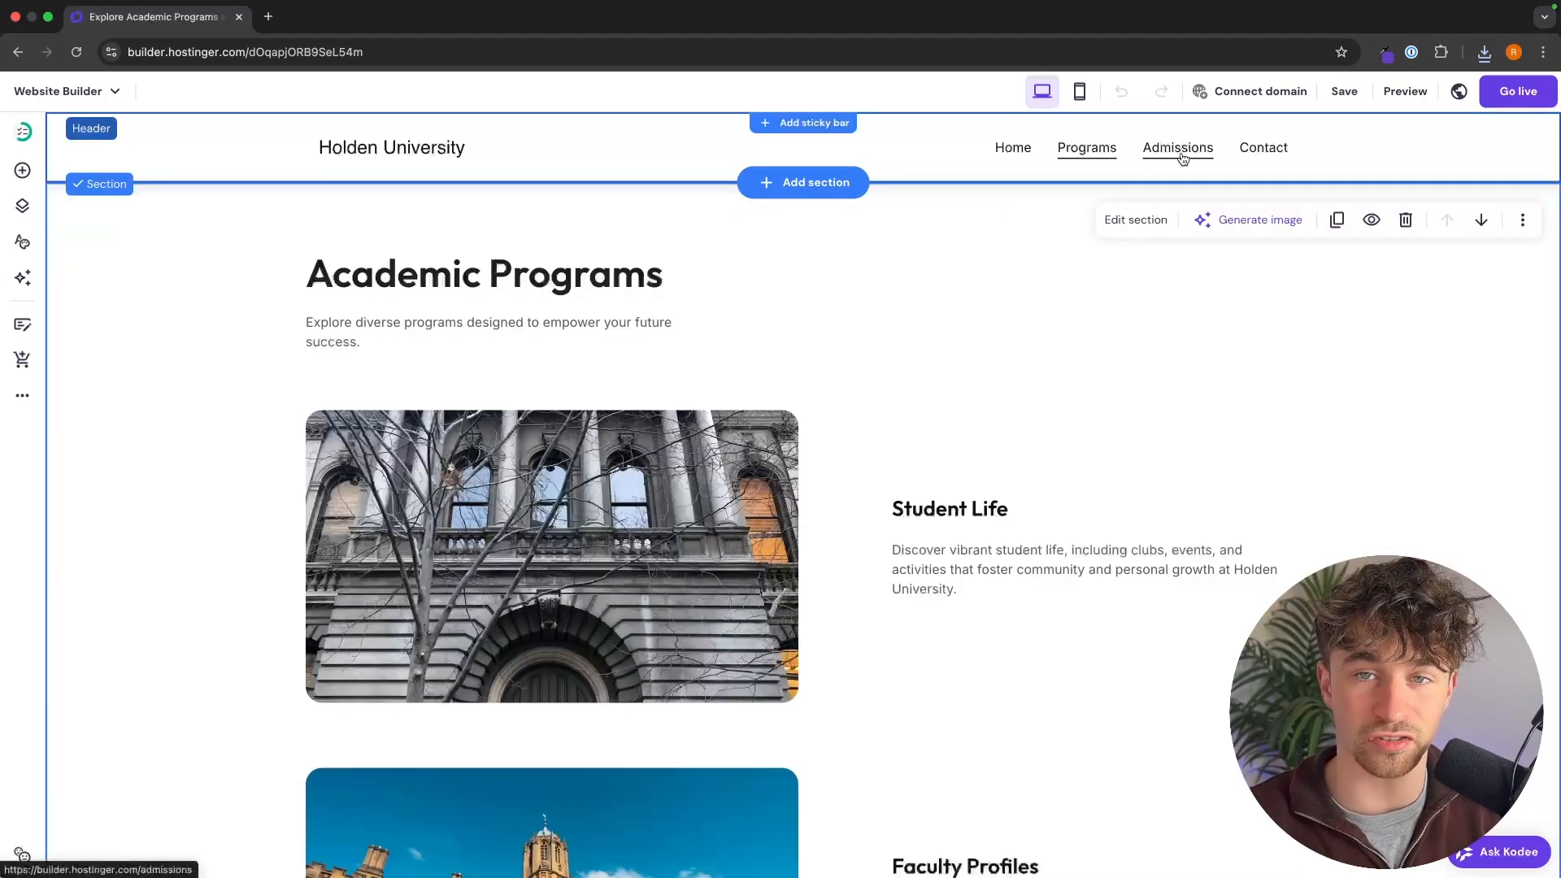
left_click(1009, 150)
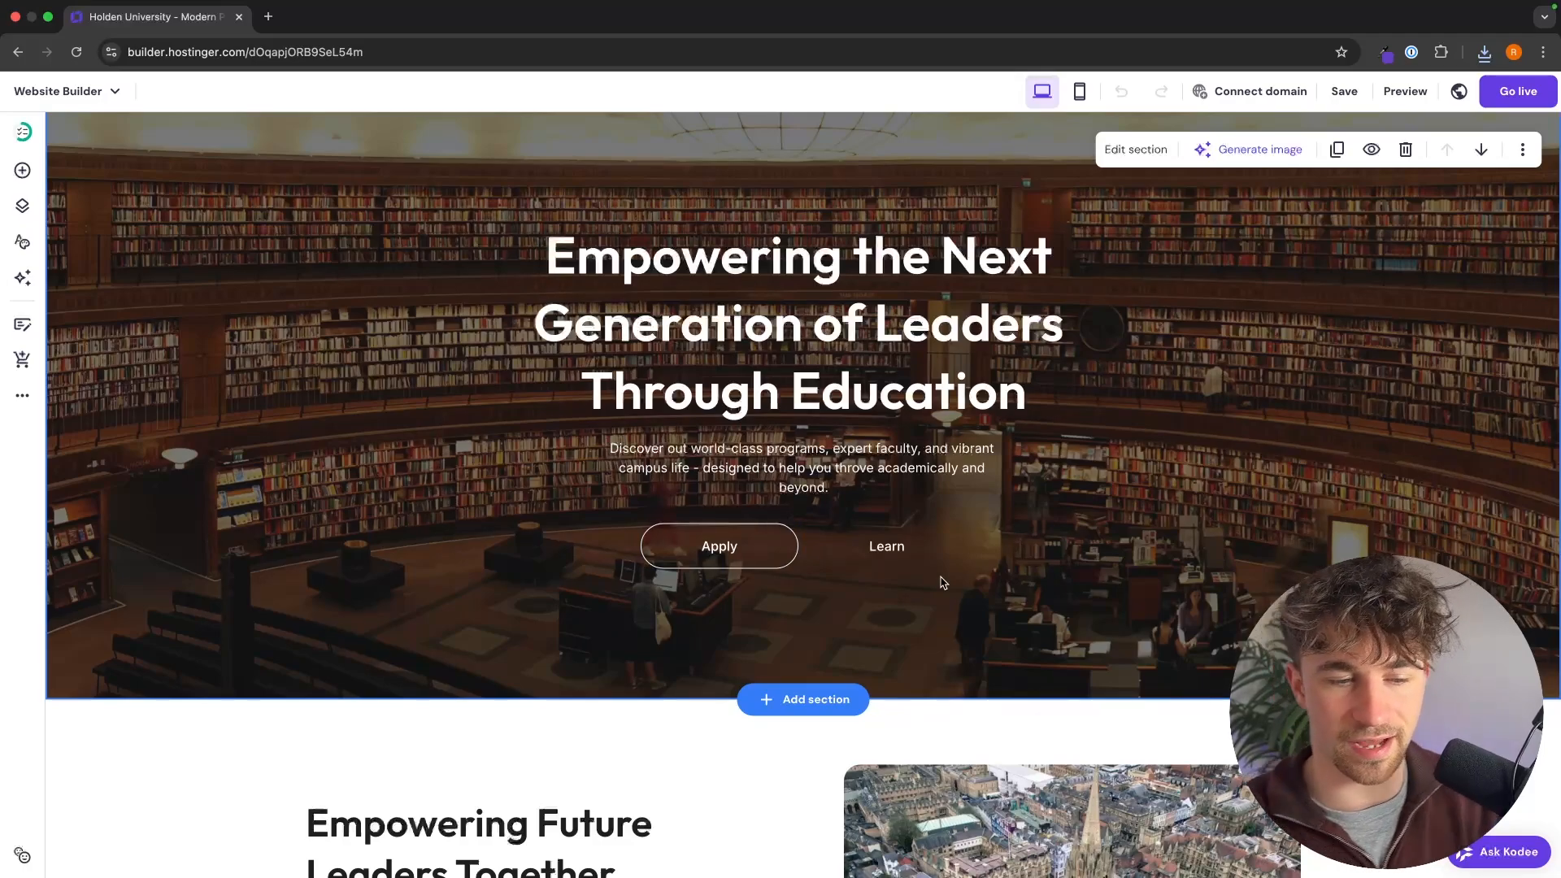
scroll(942, 582, "down", 6)
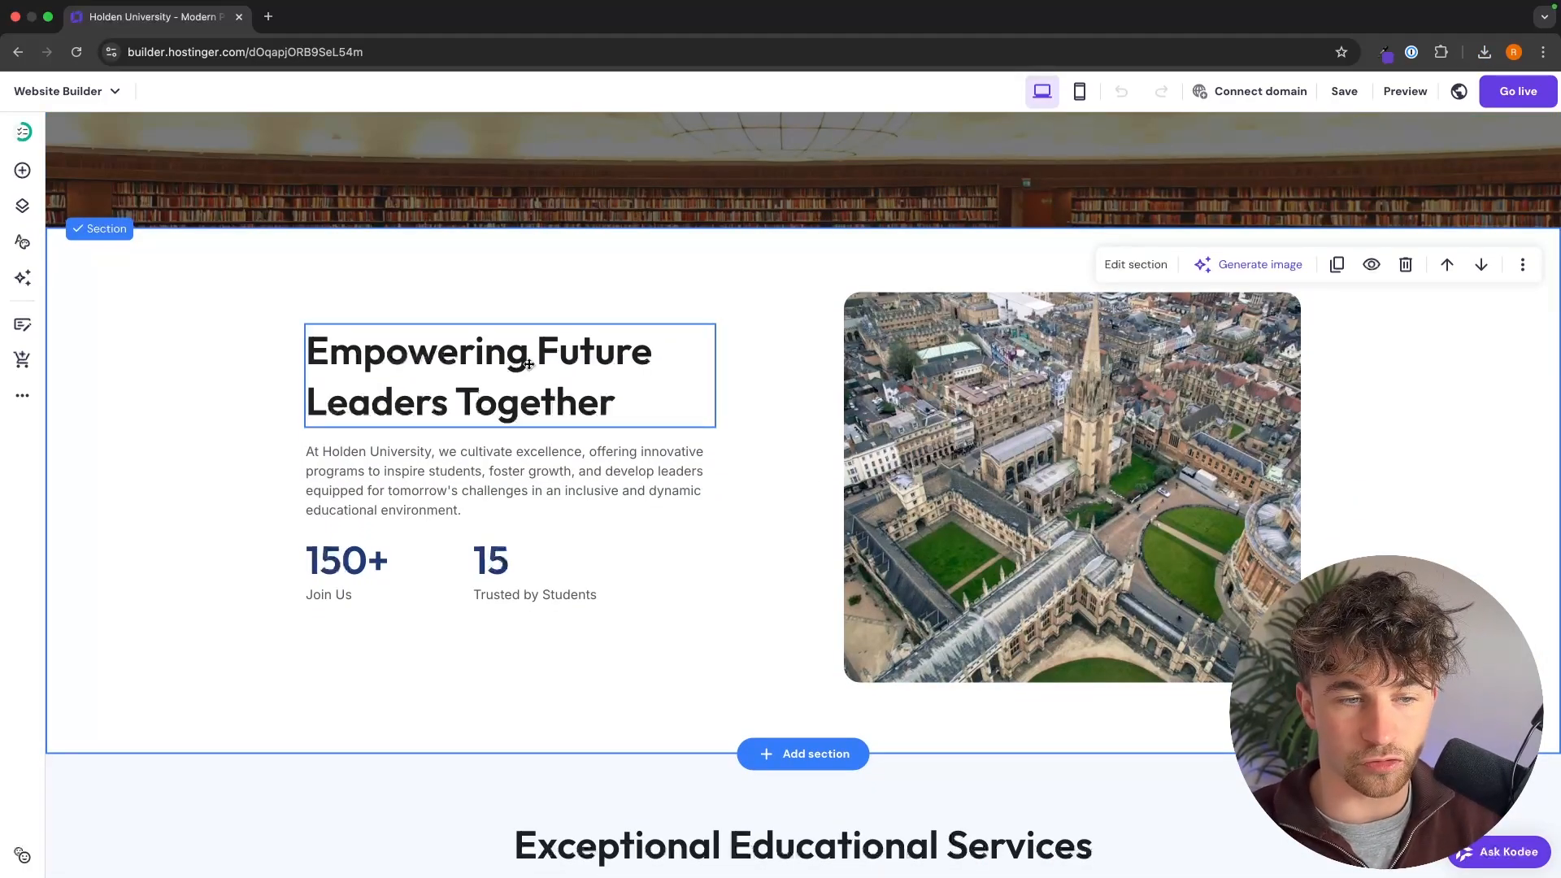
Step: Retitle the section below the hero "About Our Institution" and replace its body text with three paragraphs on the college's founding belief, community and mission
scroll(835, 547, "down", 2)
left_click(558, 293)
left_click(558, 293)
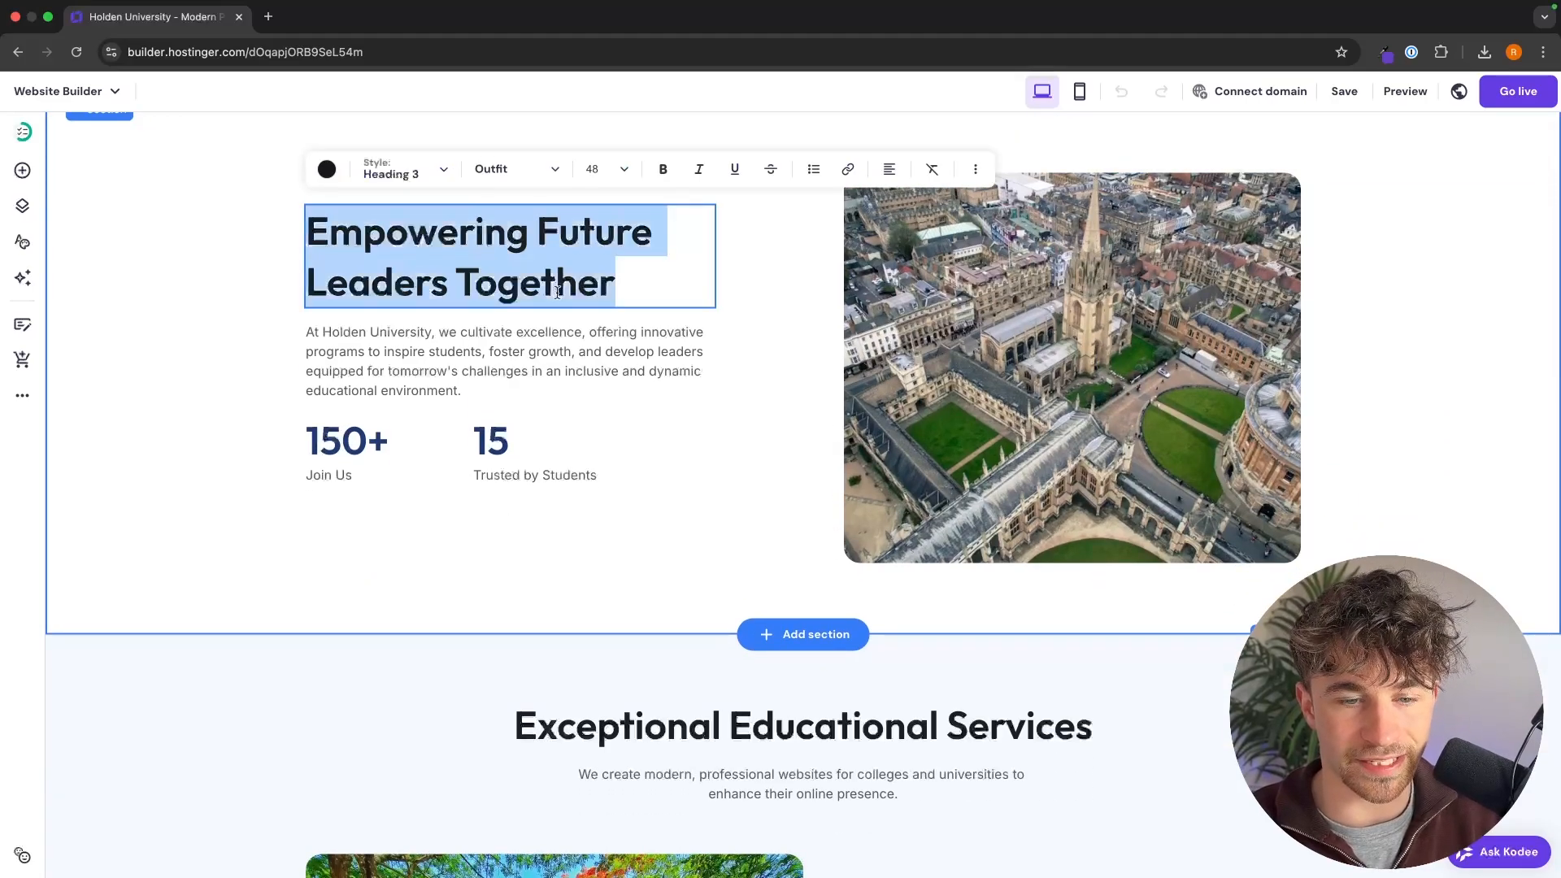
left_click(886, 196)
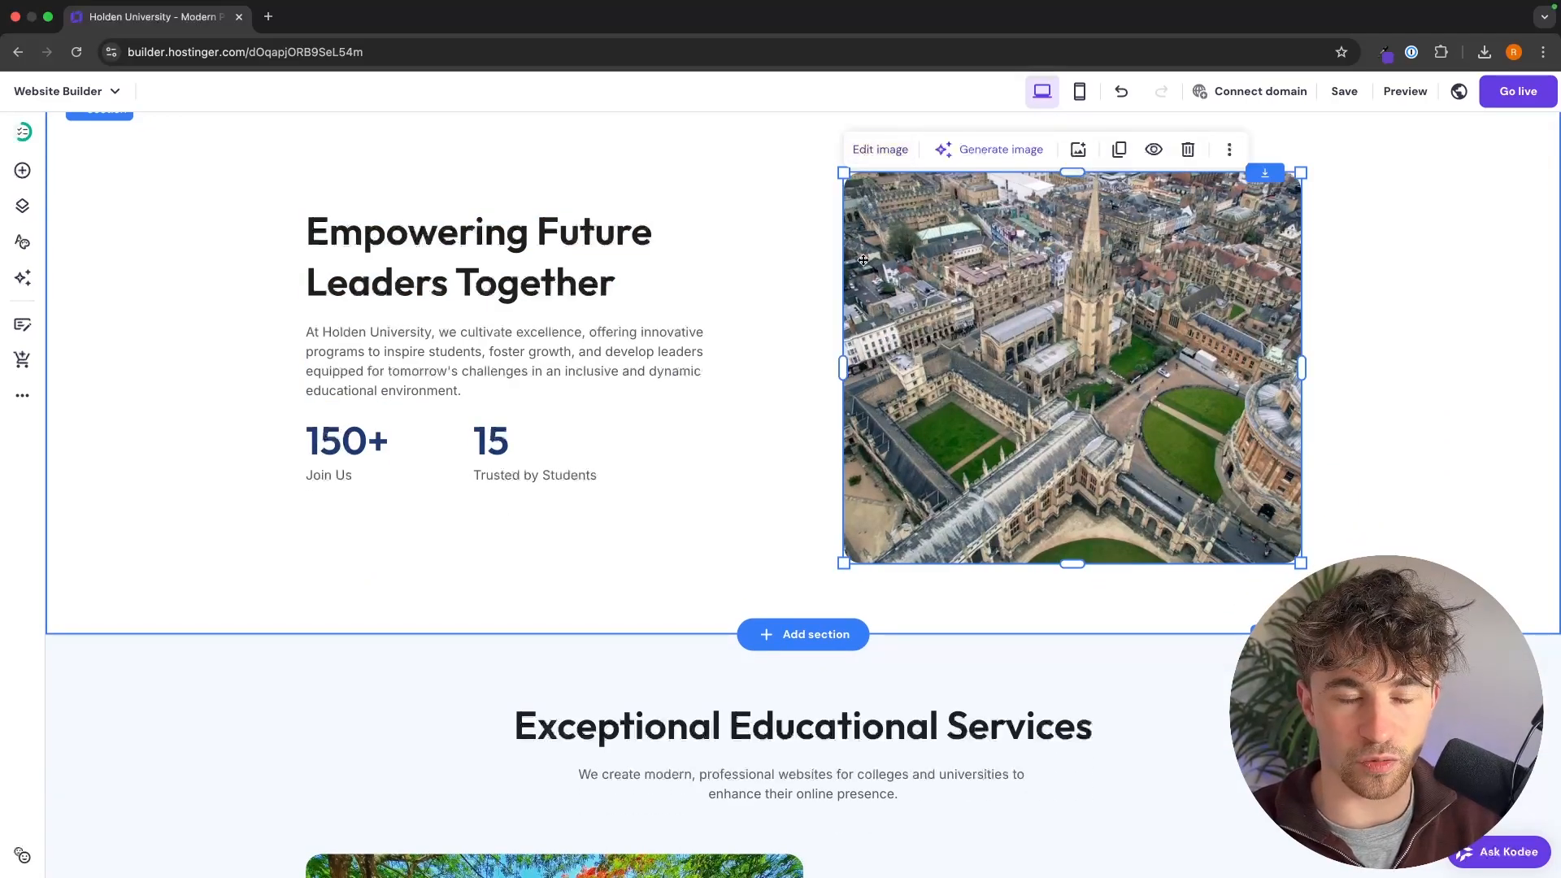
left_click(794, 261)
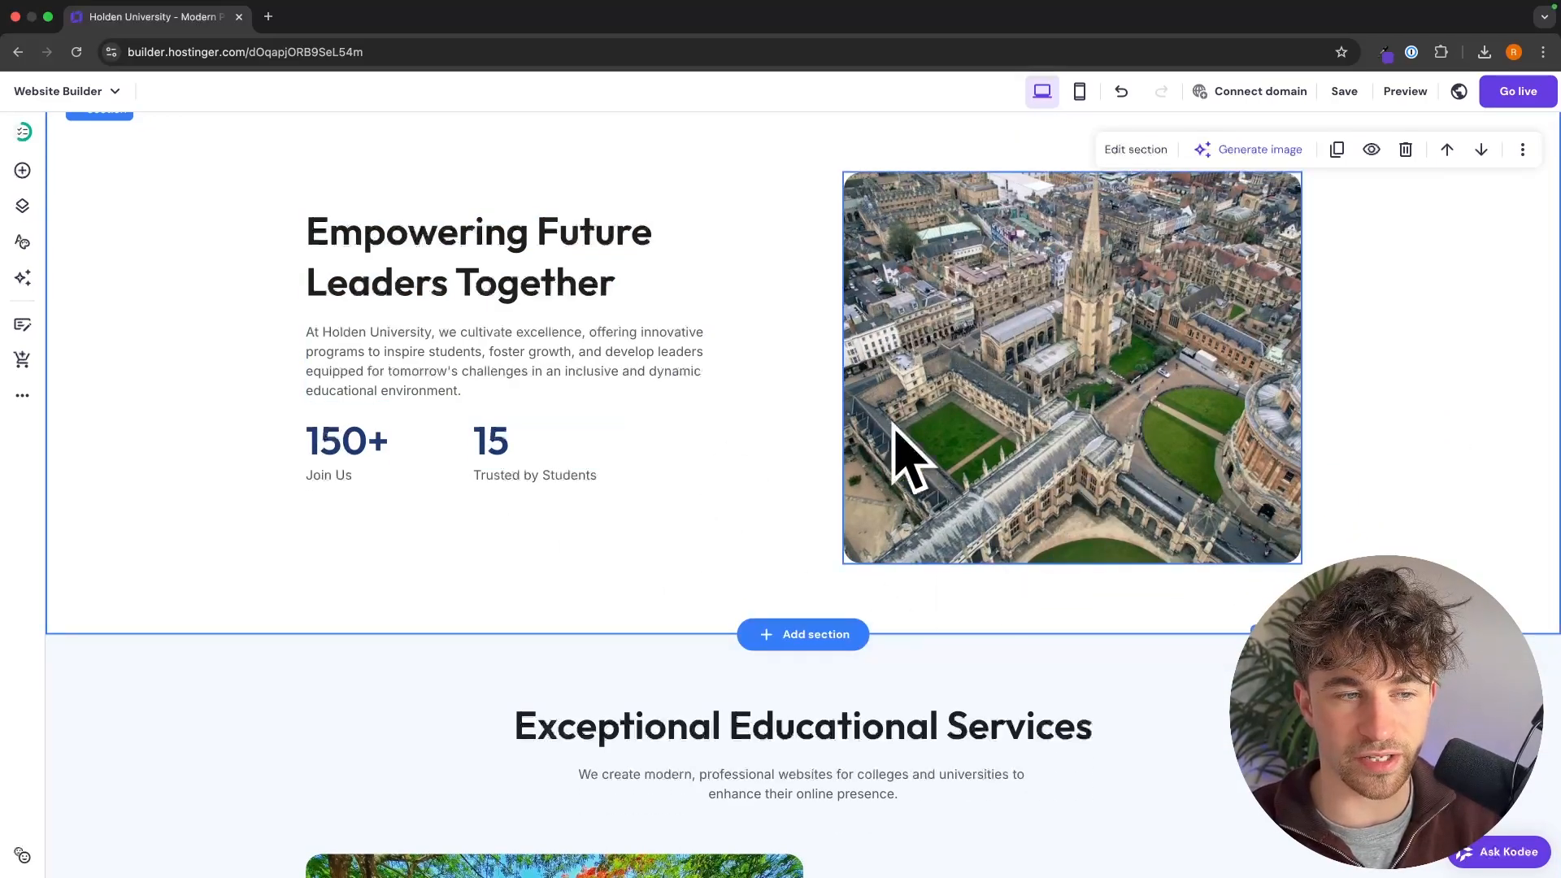
double_click(480, 259)
type("About Our Institution")
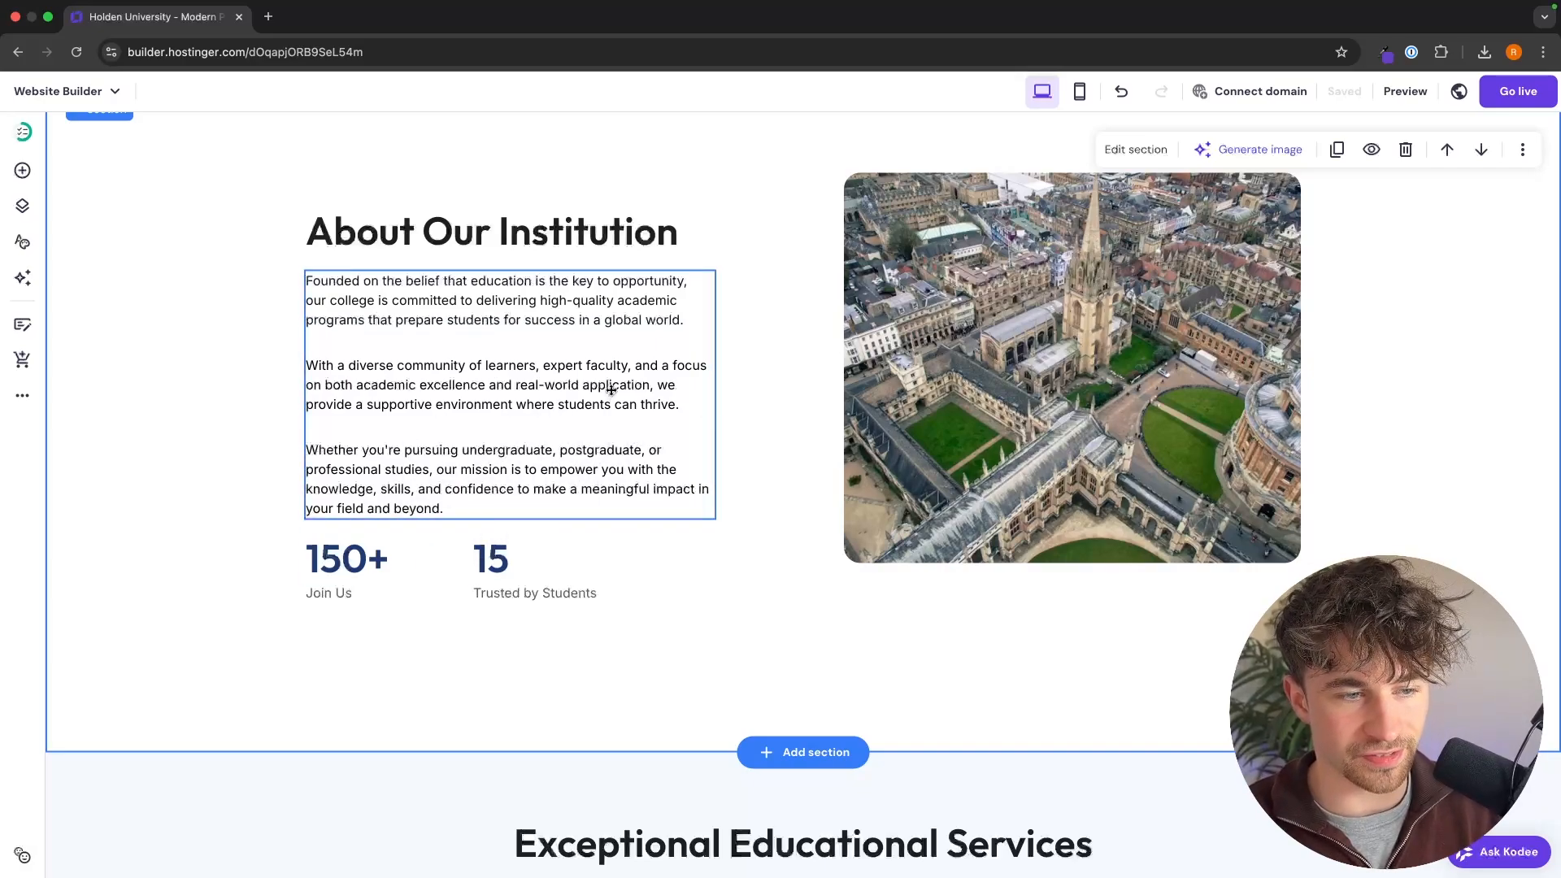
Step: Change the first statistic in the About Our Institution section to "10,000" with the caption "Graduates Worldwide"
left_click(358, 560)
left_click(362, 561)
type("10")
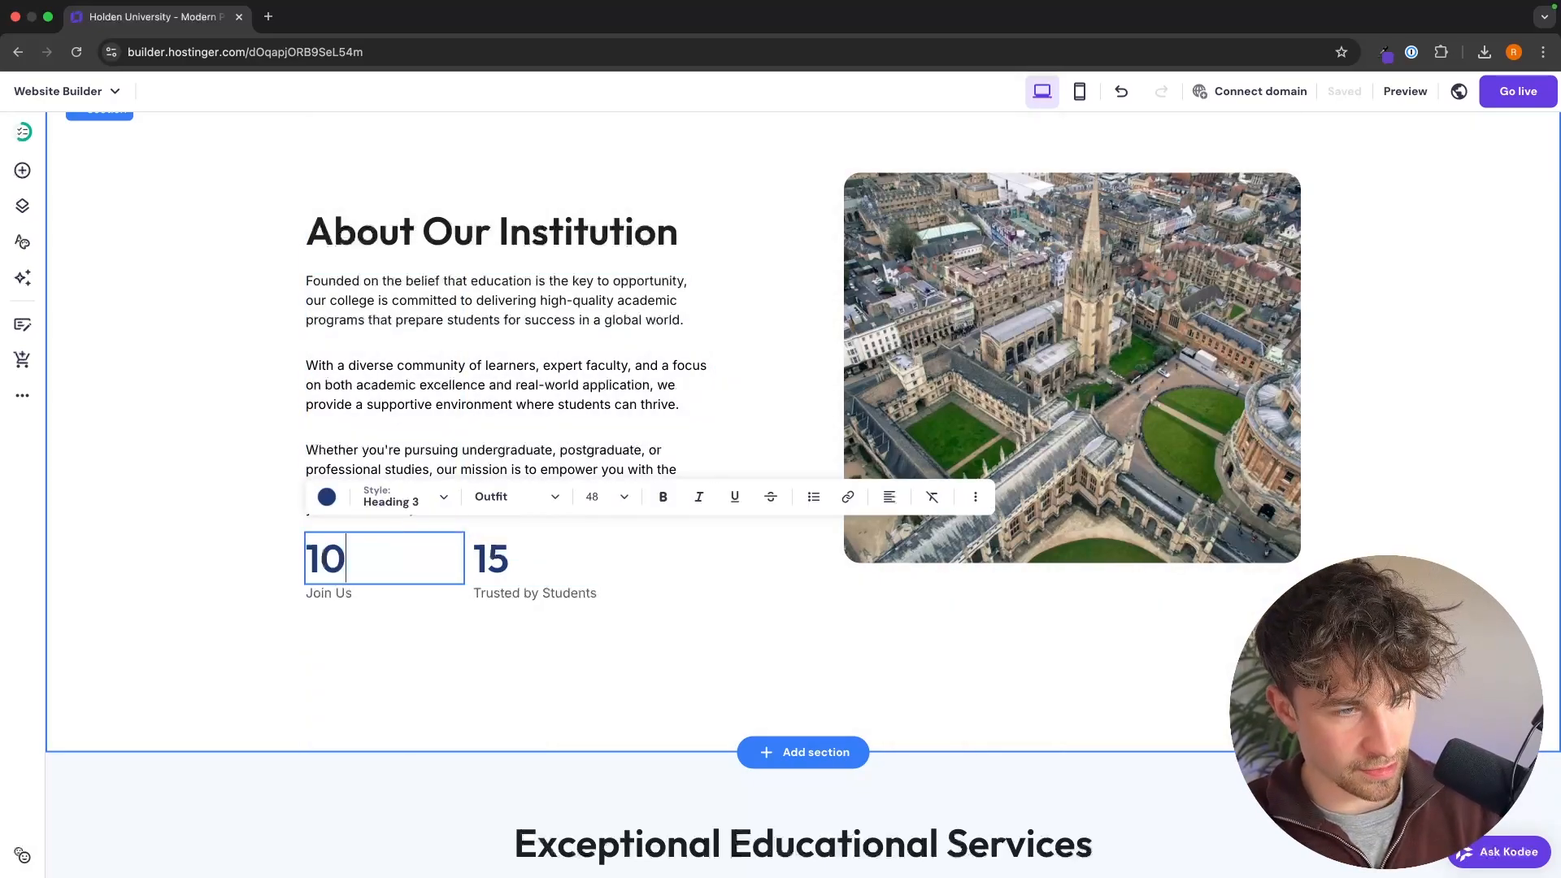
left_click(360, 599)
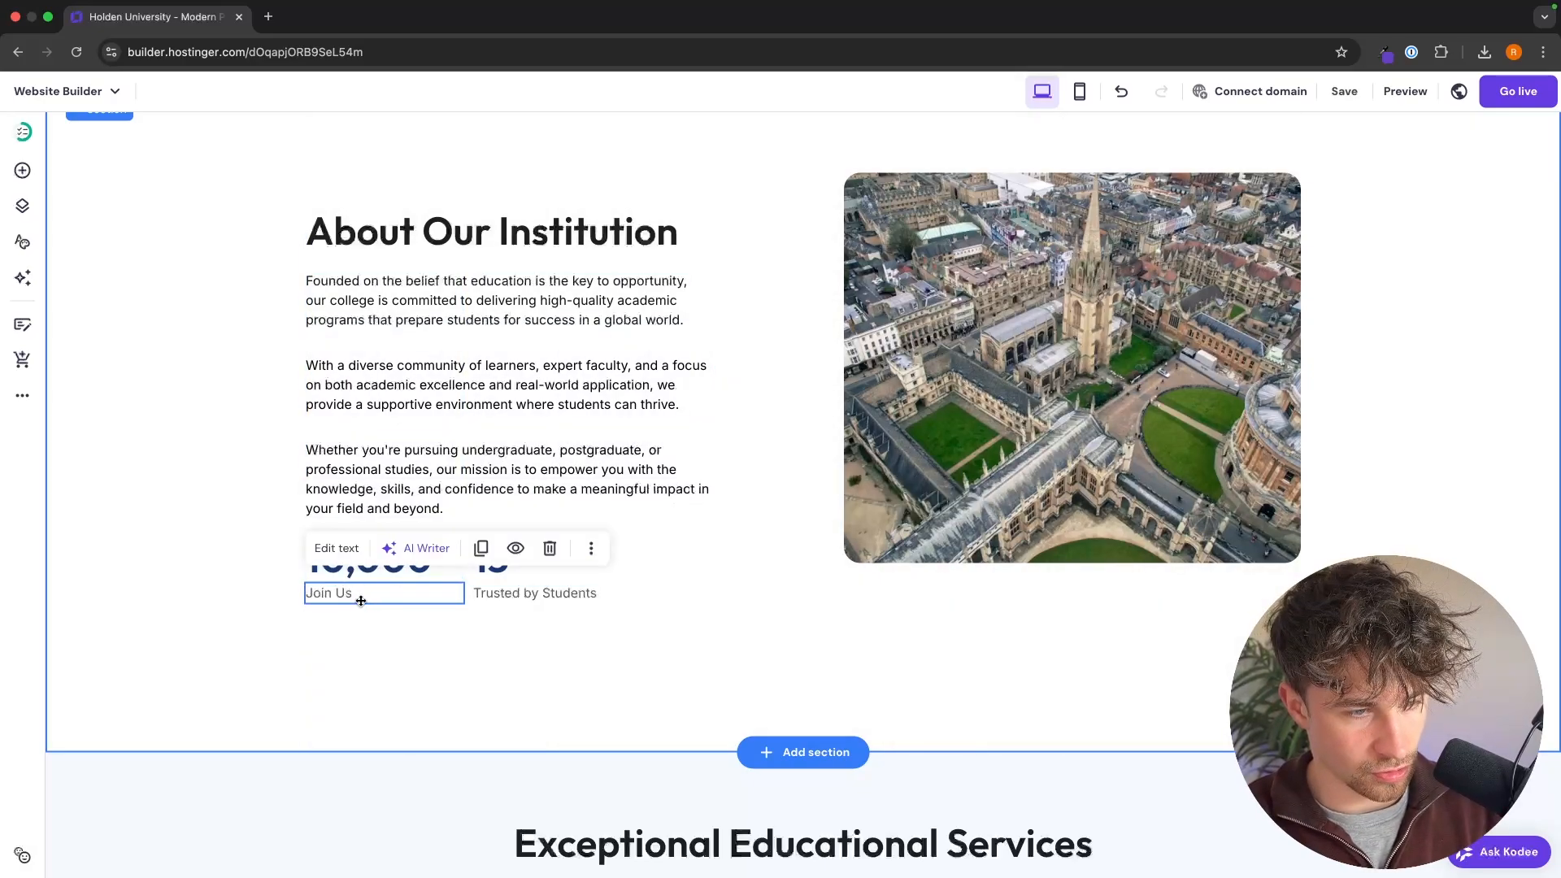
left_click(361, 599)
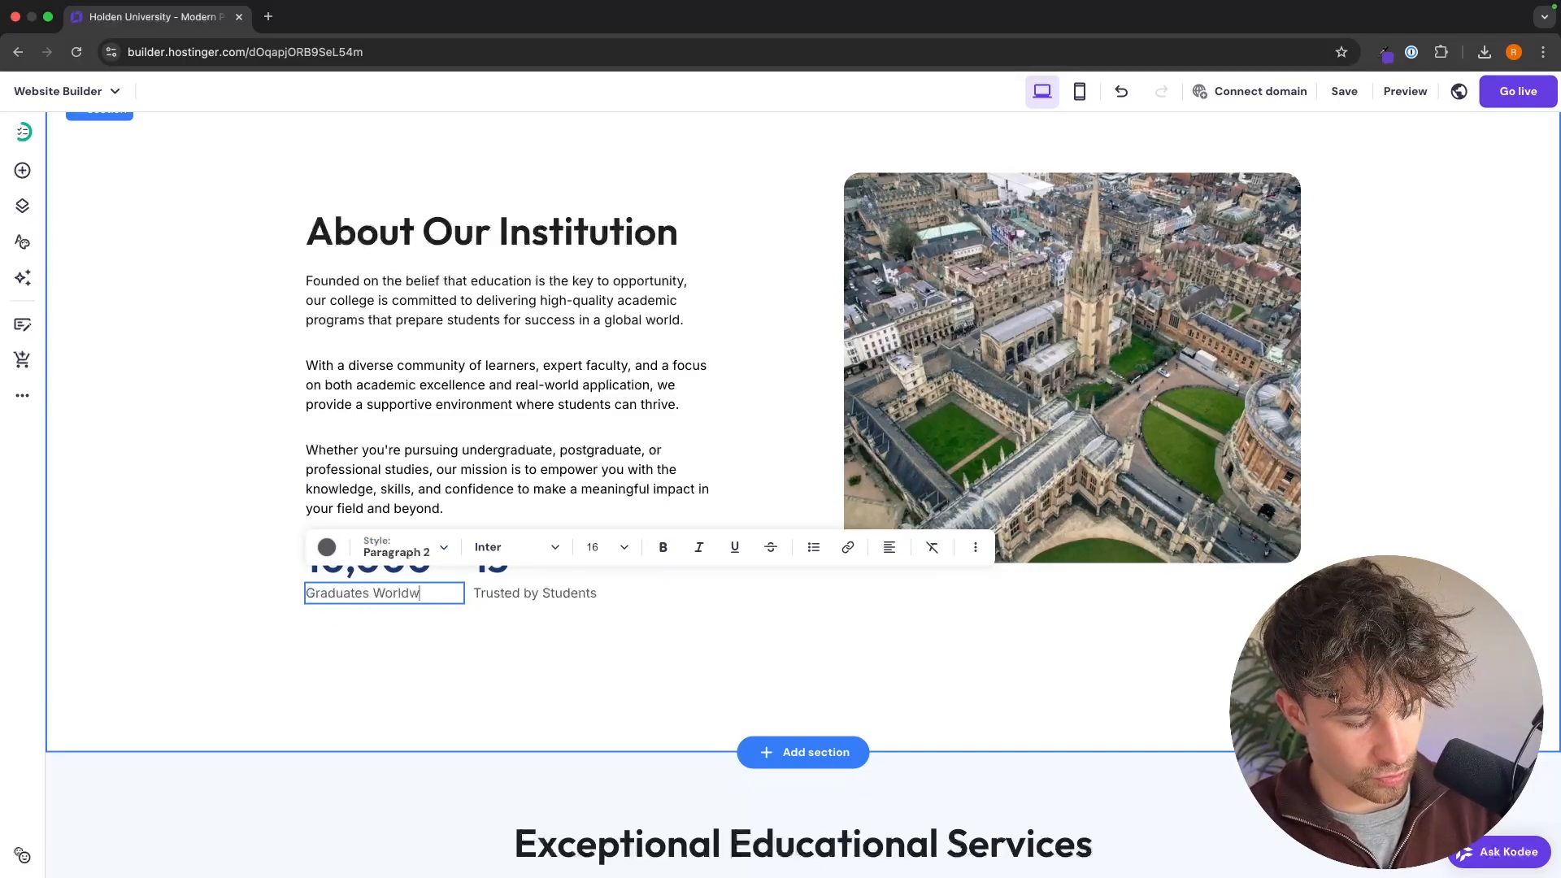
Step: Change the second statistic in the About Our Institution section to "95%" with the caption "Student Satisfaction Rate"
left_click(526, 576)
left_click(527, 577)
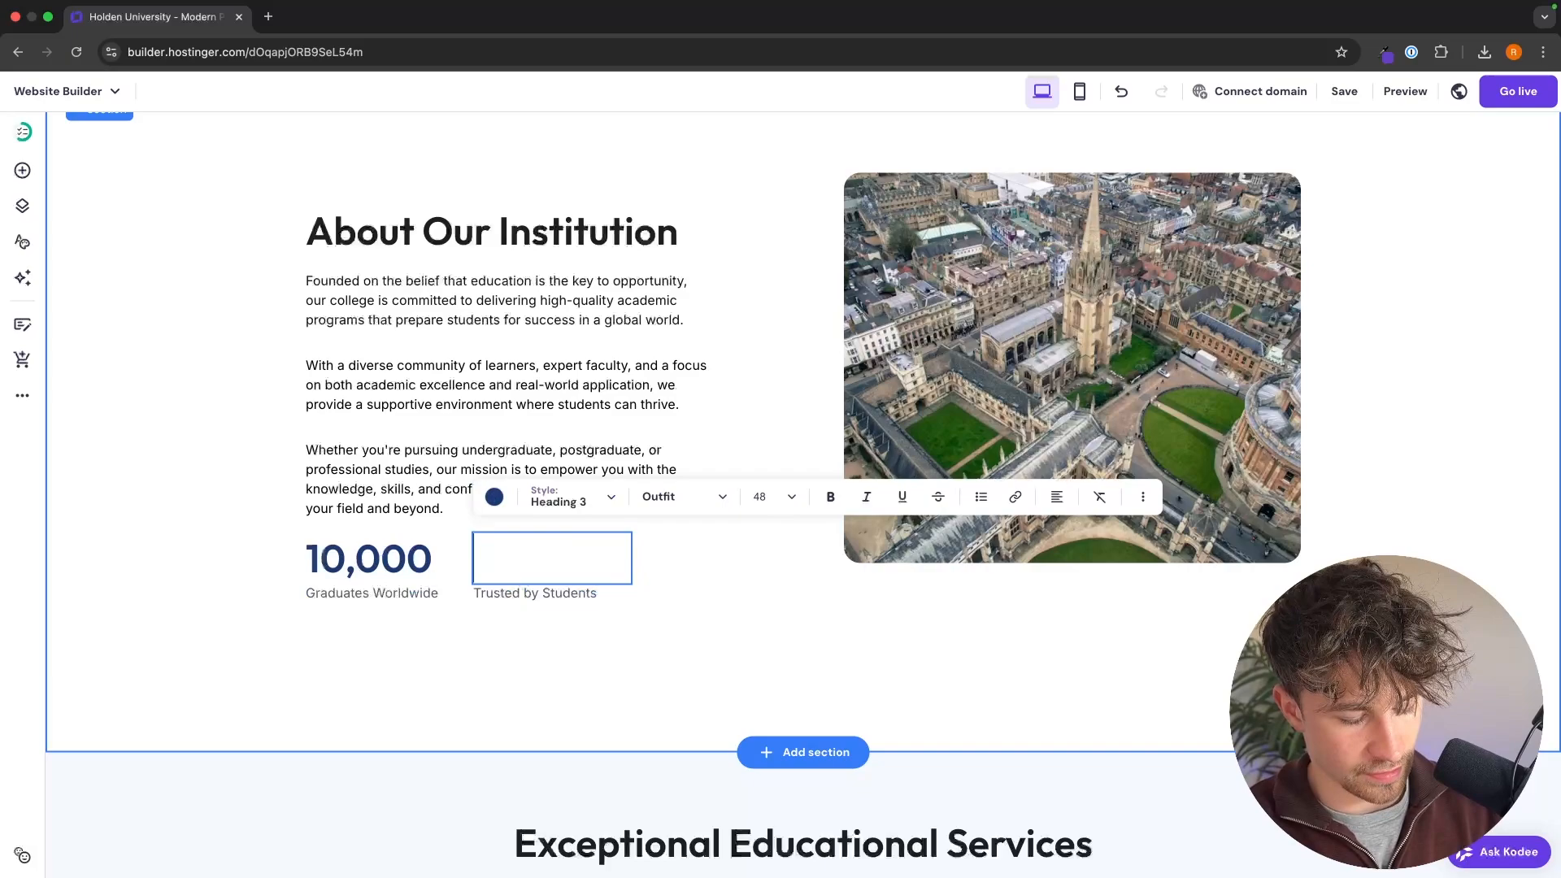
left_click(530, 594)
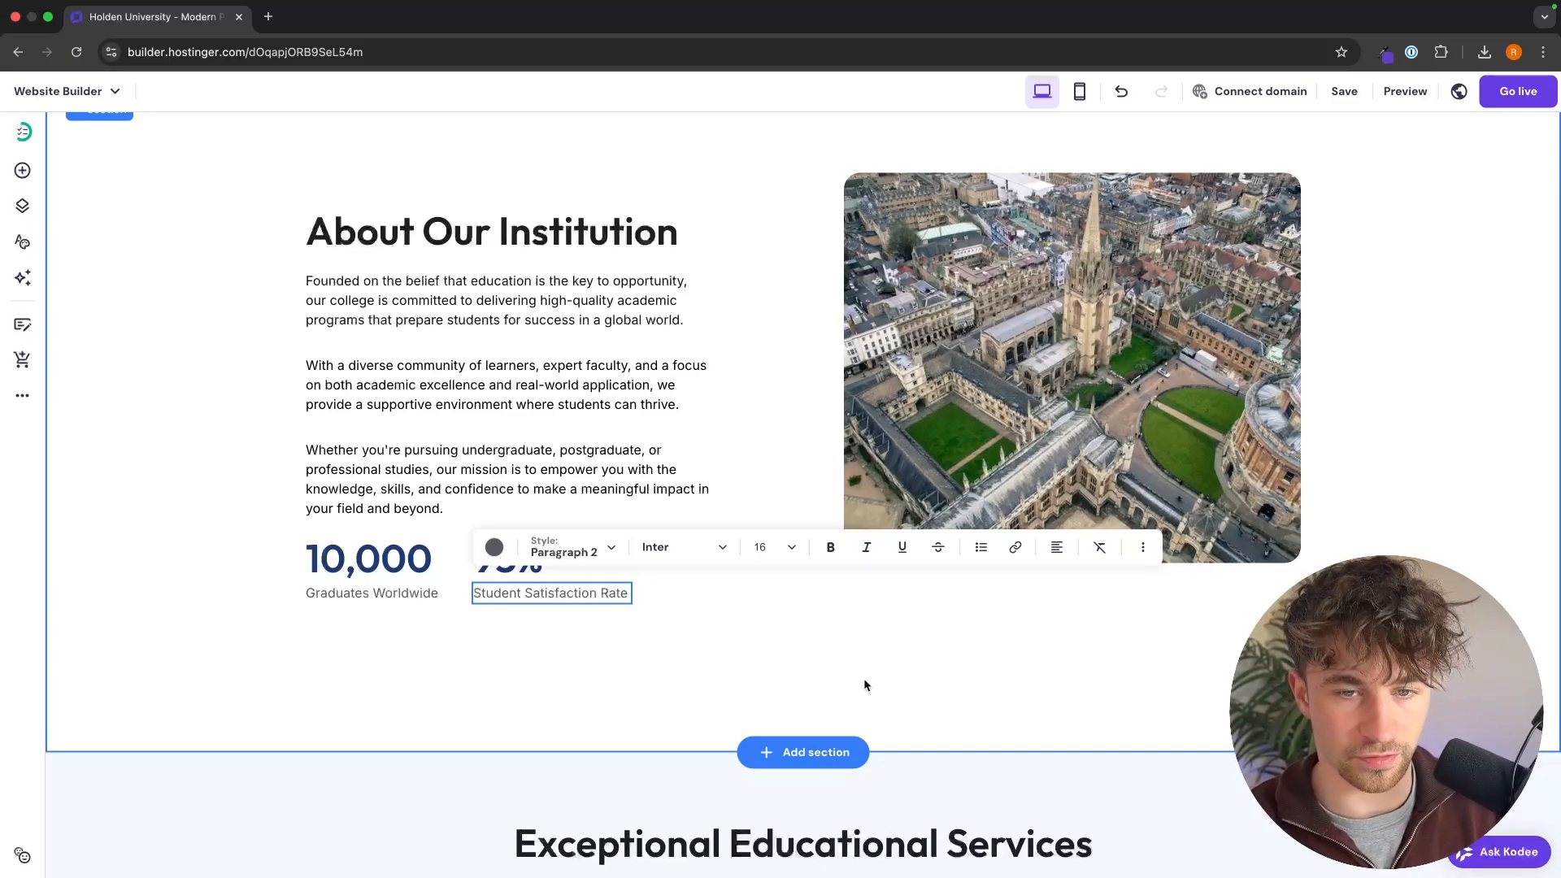
key("Escape")
Step: Stretch the aerial campus photo in the About Our Institution section downward so it ends about level with the statistics' captions
scroll(1073, 351, "up", 2)
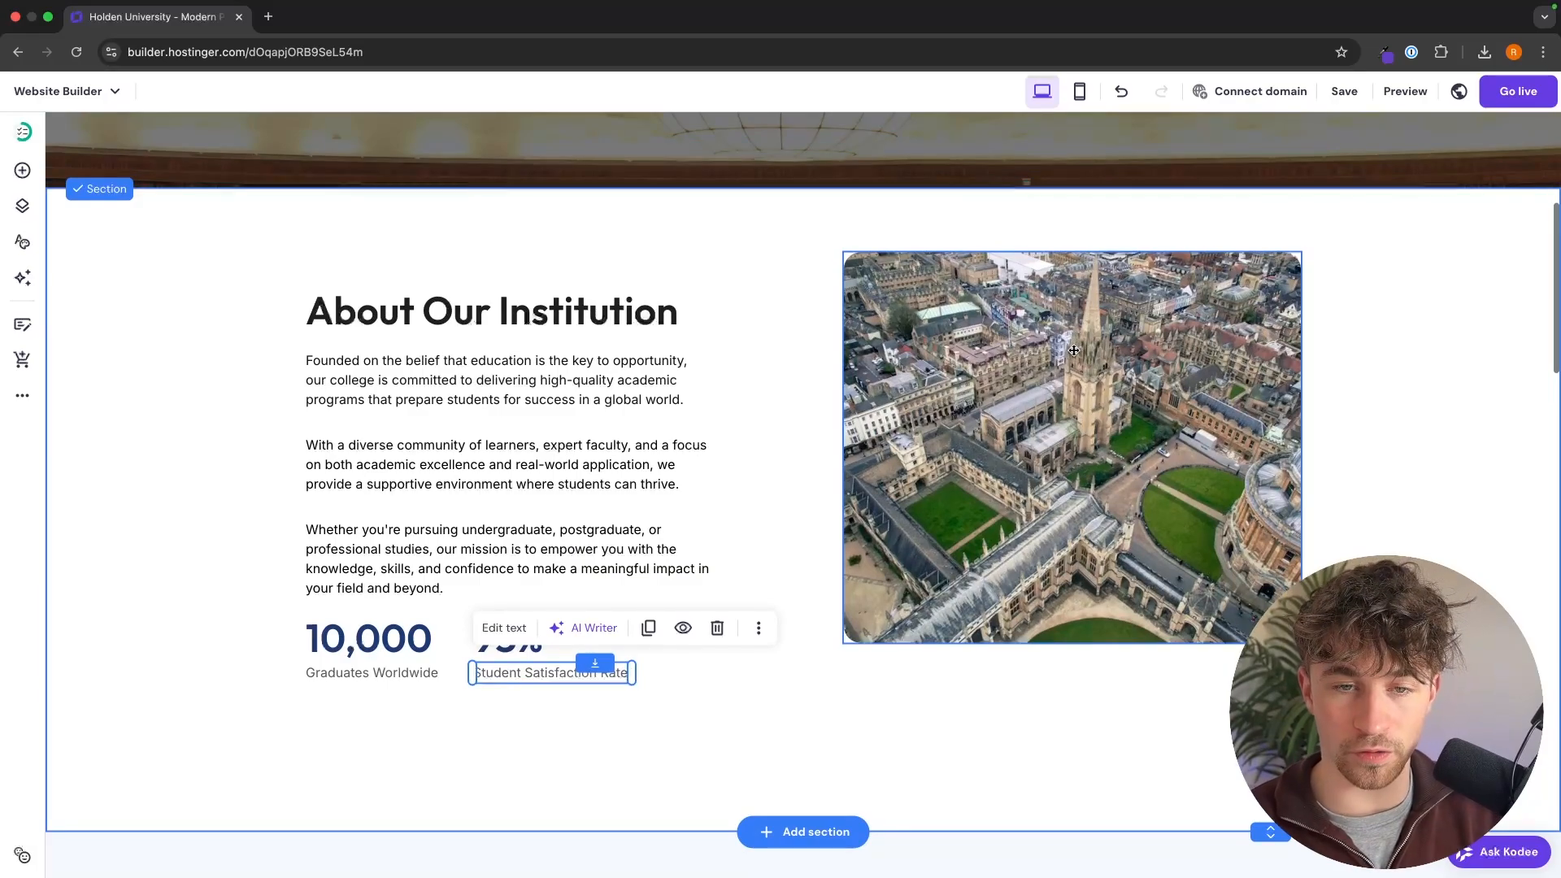
left_click(1073, 350)
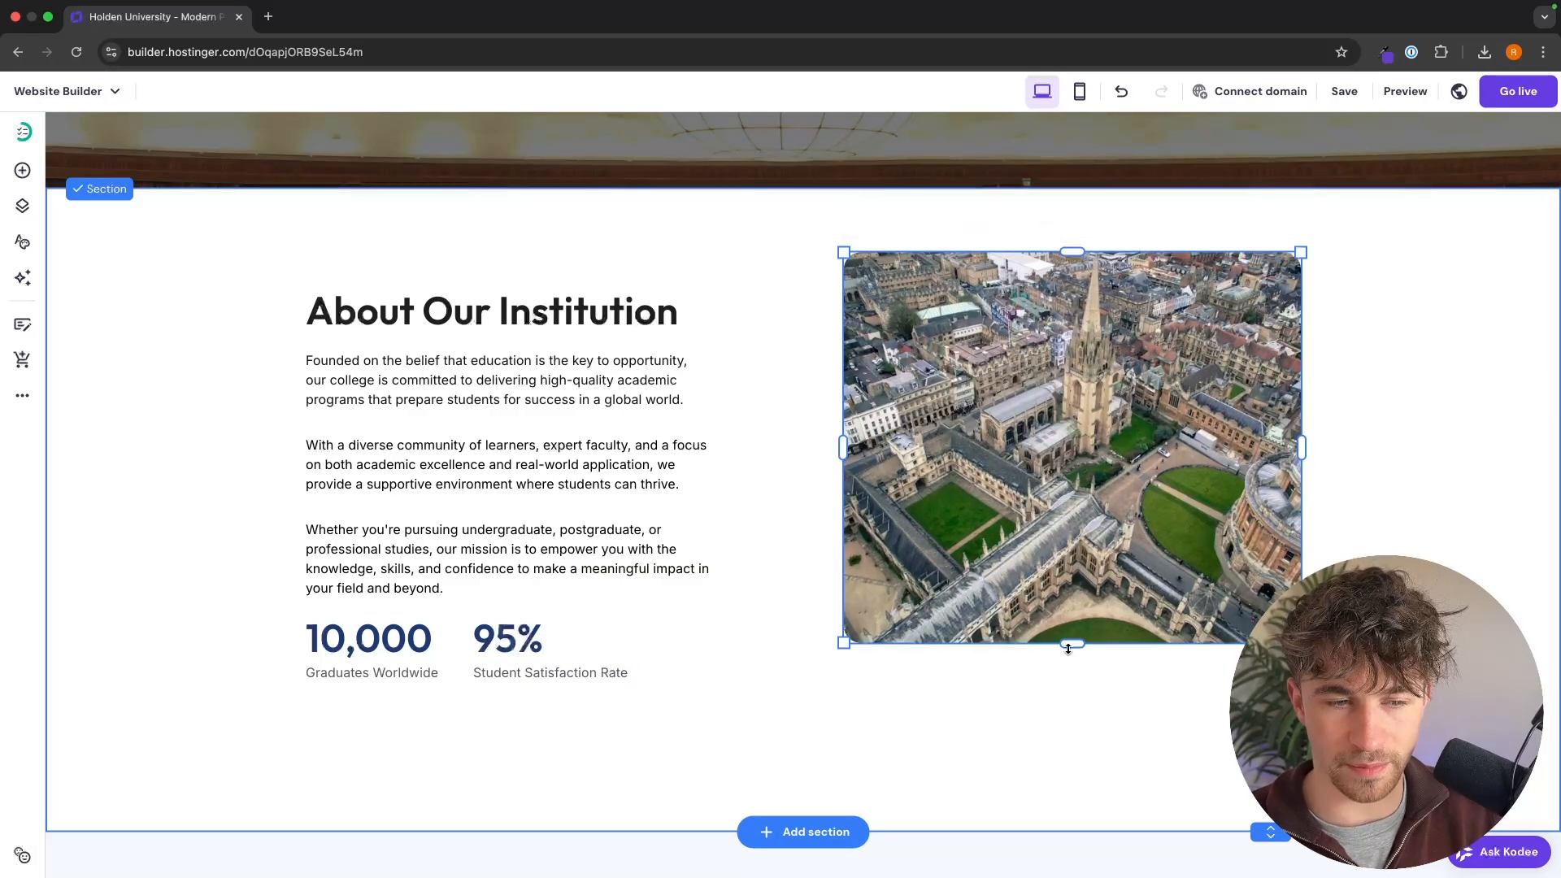
left_click_drag(1073, 644, 1071, 693)
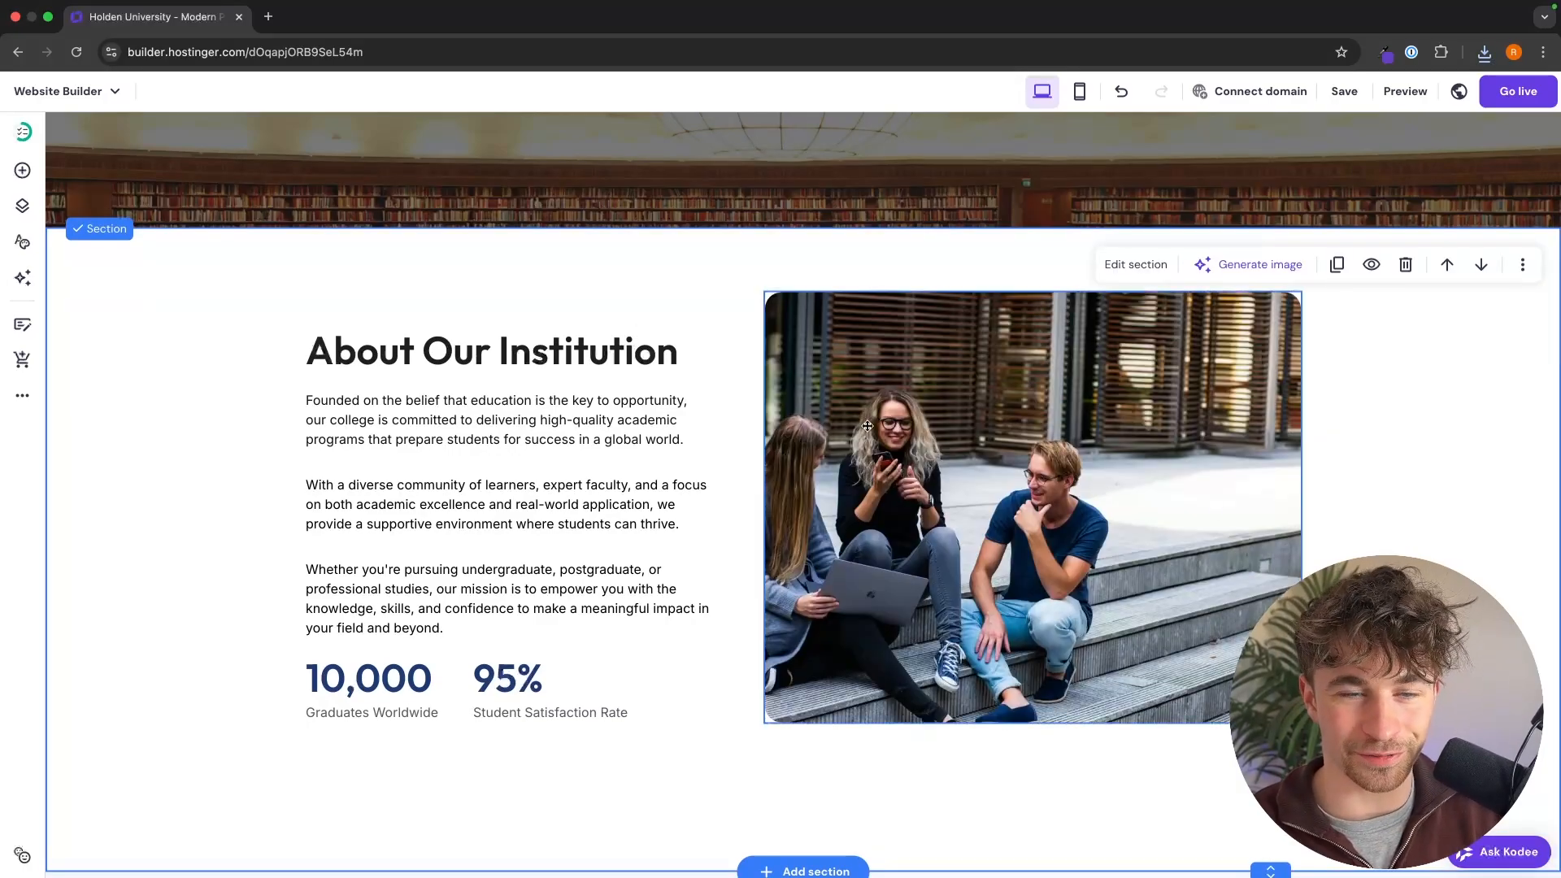
Step: Look over the Exceptional Educational Services section and the testimonial section, checking which texts and images can be edited
scroll(1173, 480, "down", 5)
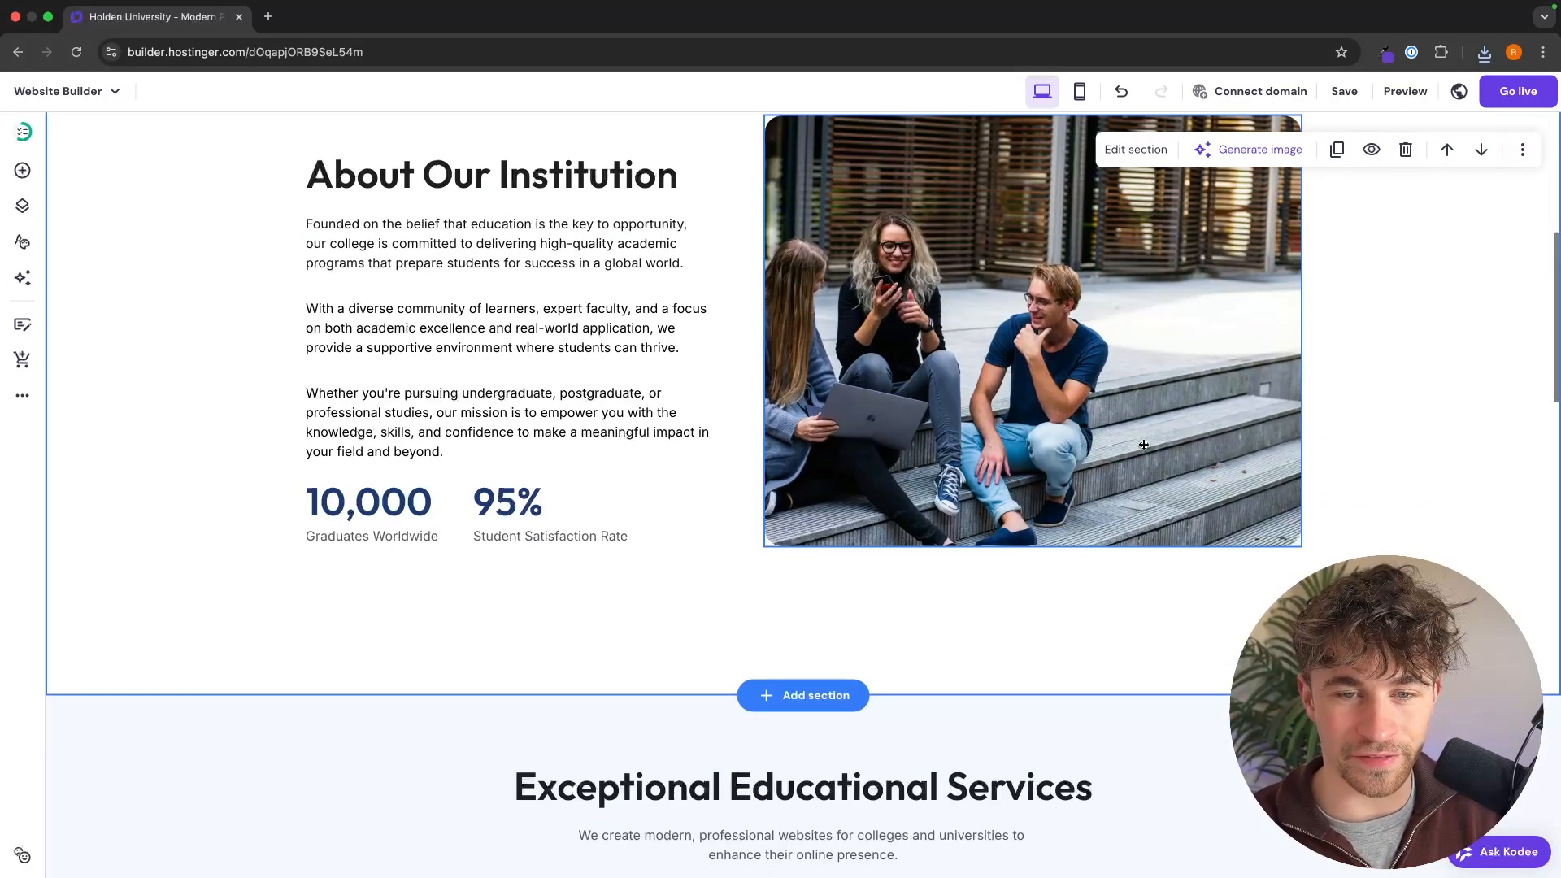
scroll(1257, 528, "down", 3)
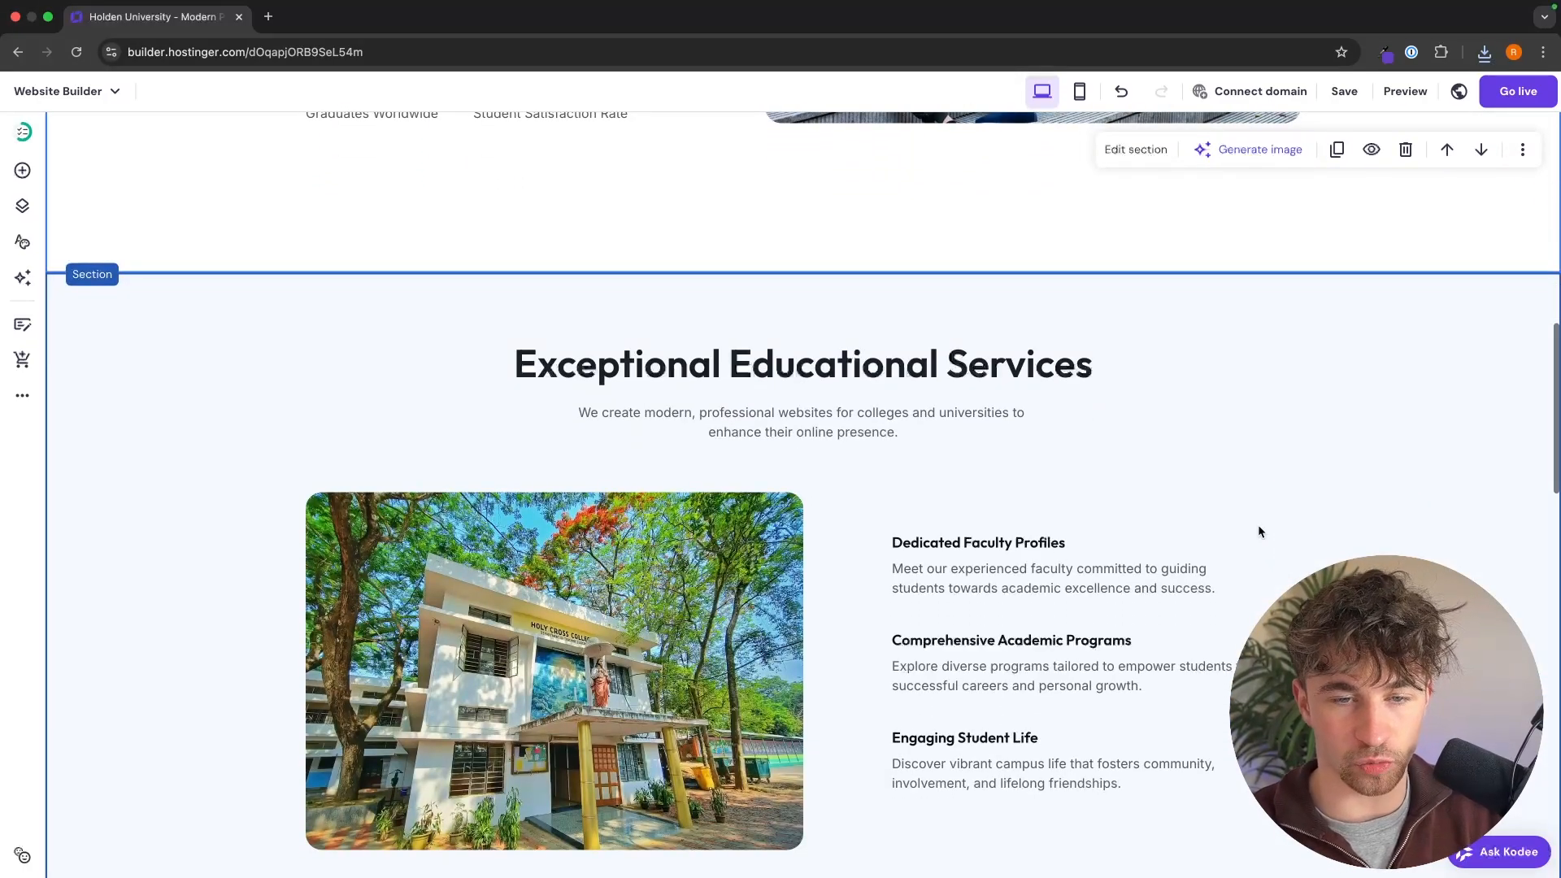
scroll(1231, 422, "down", 3)
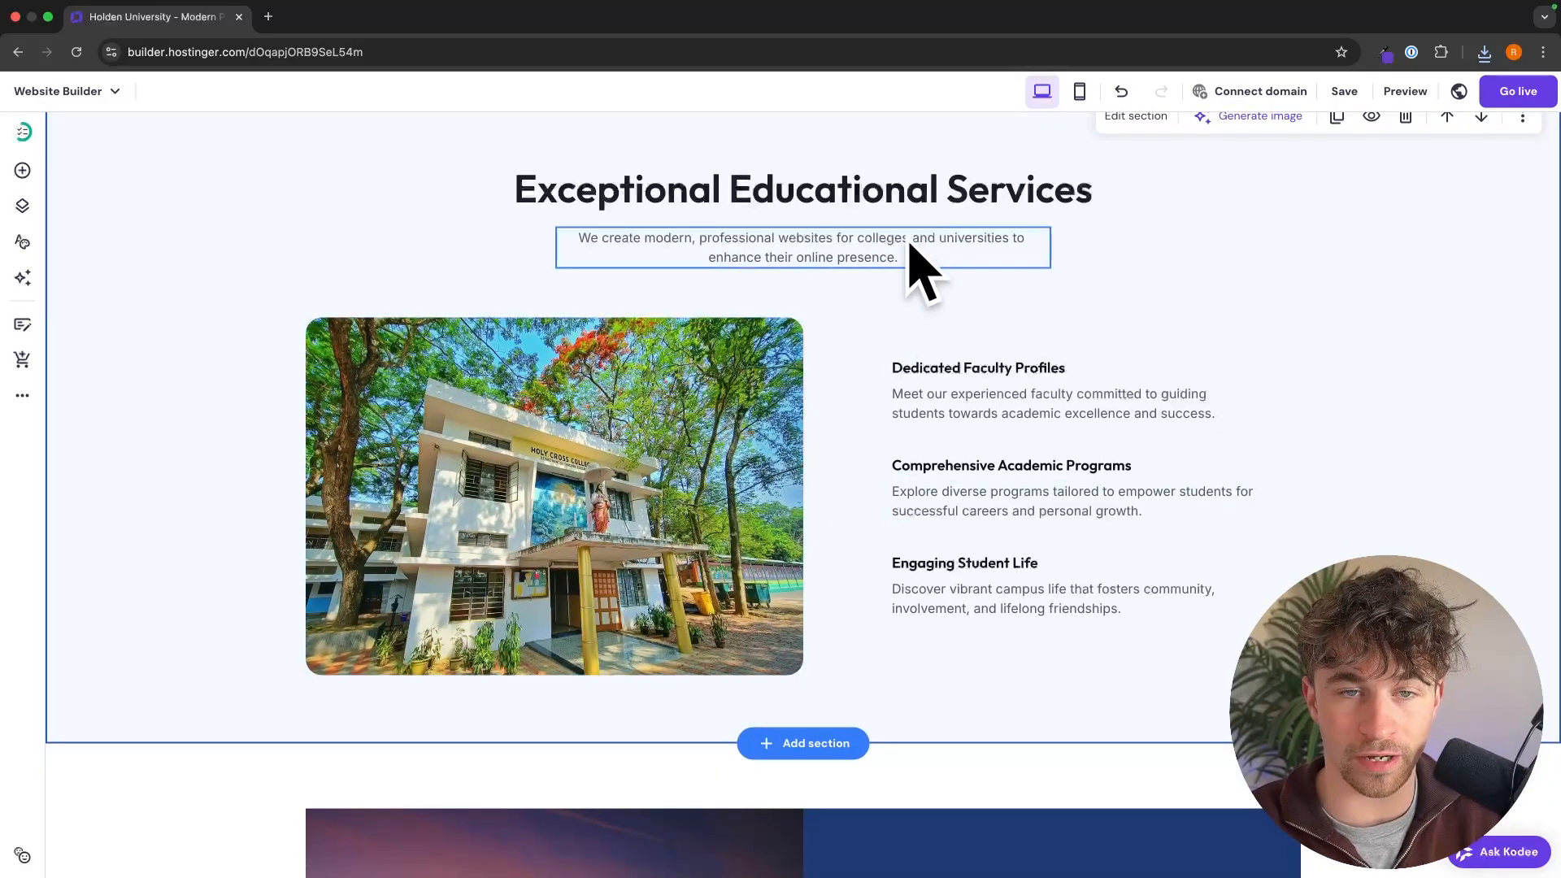
scroll(1022, 390, "down", 9)
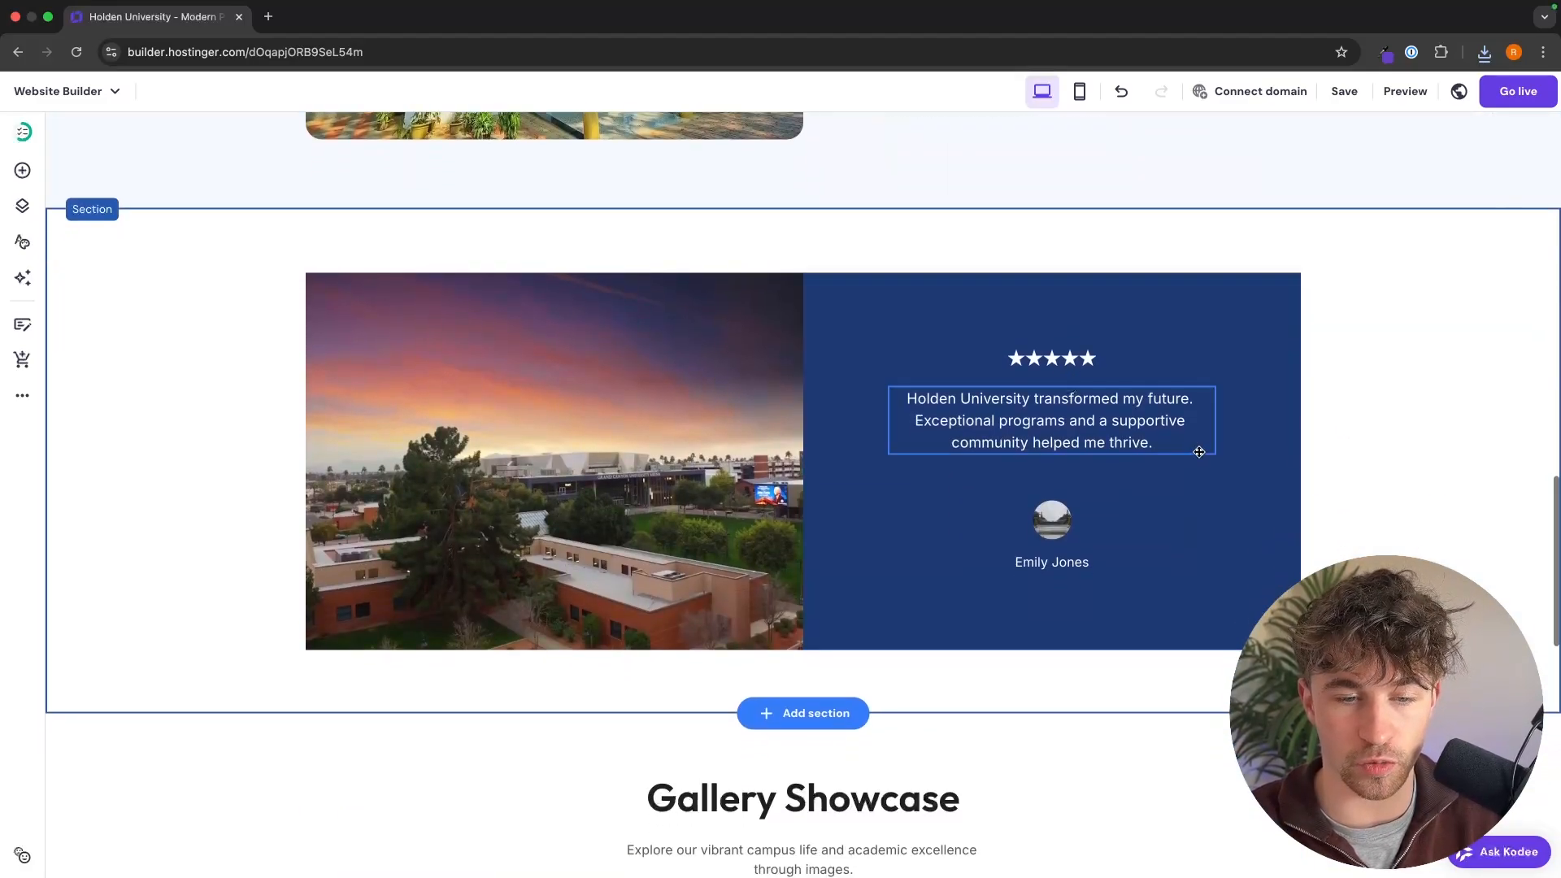
scroll(1197, 446, "up", 10)
left_click(801, 257)
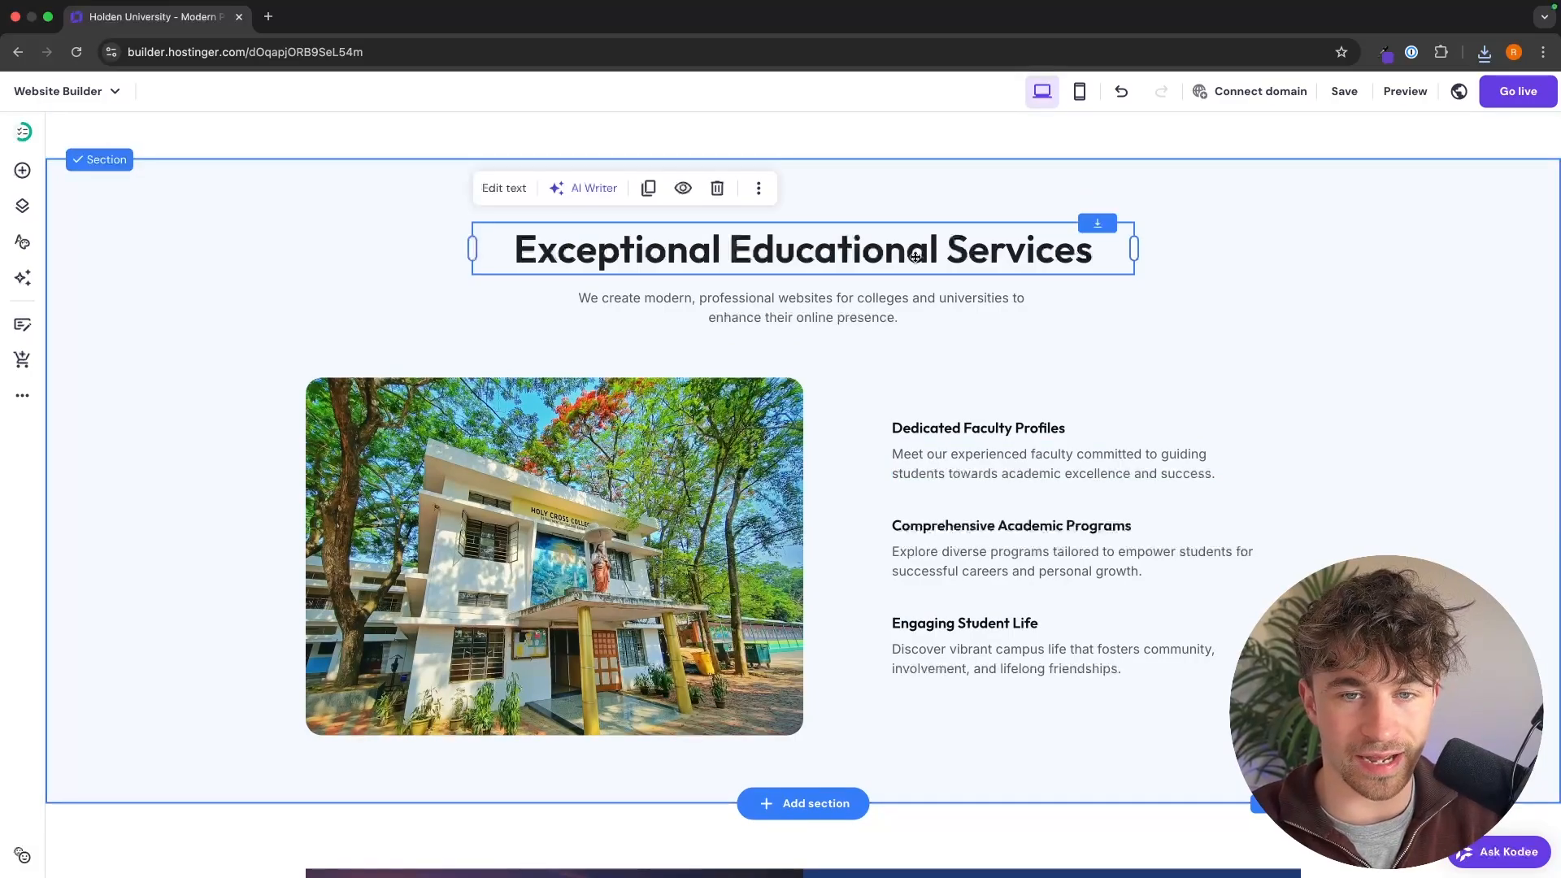
left_click(1053, 418)
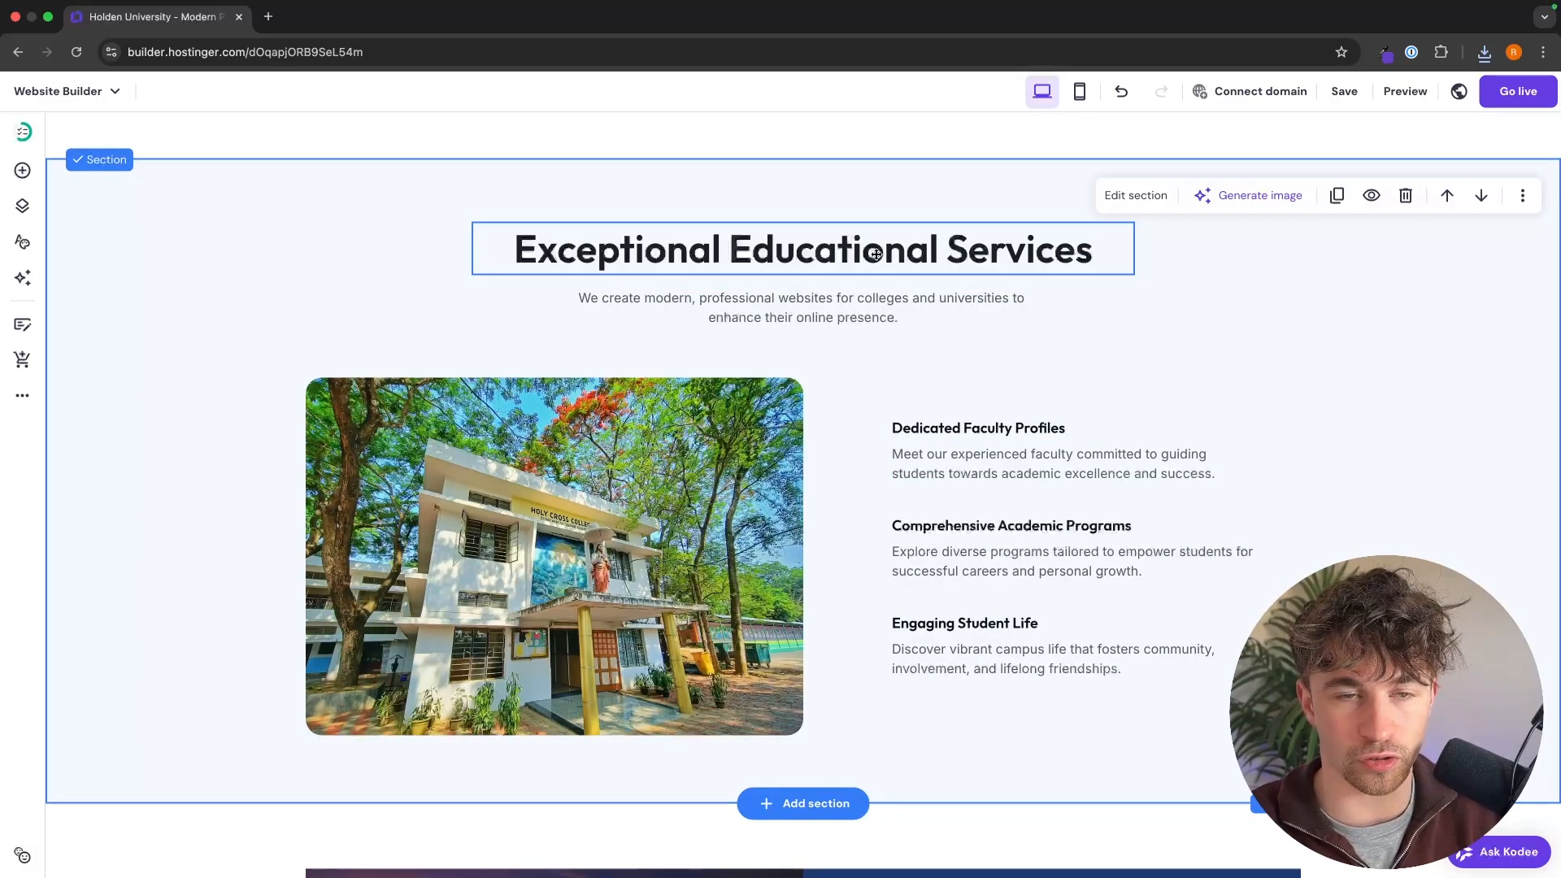
left_click(628, 554)
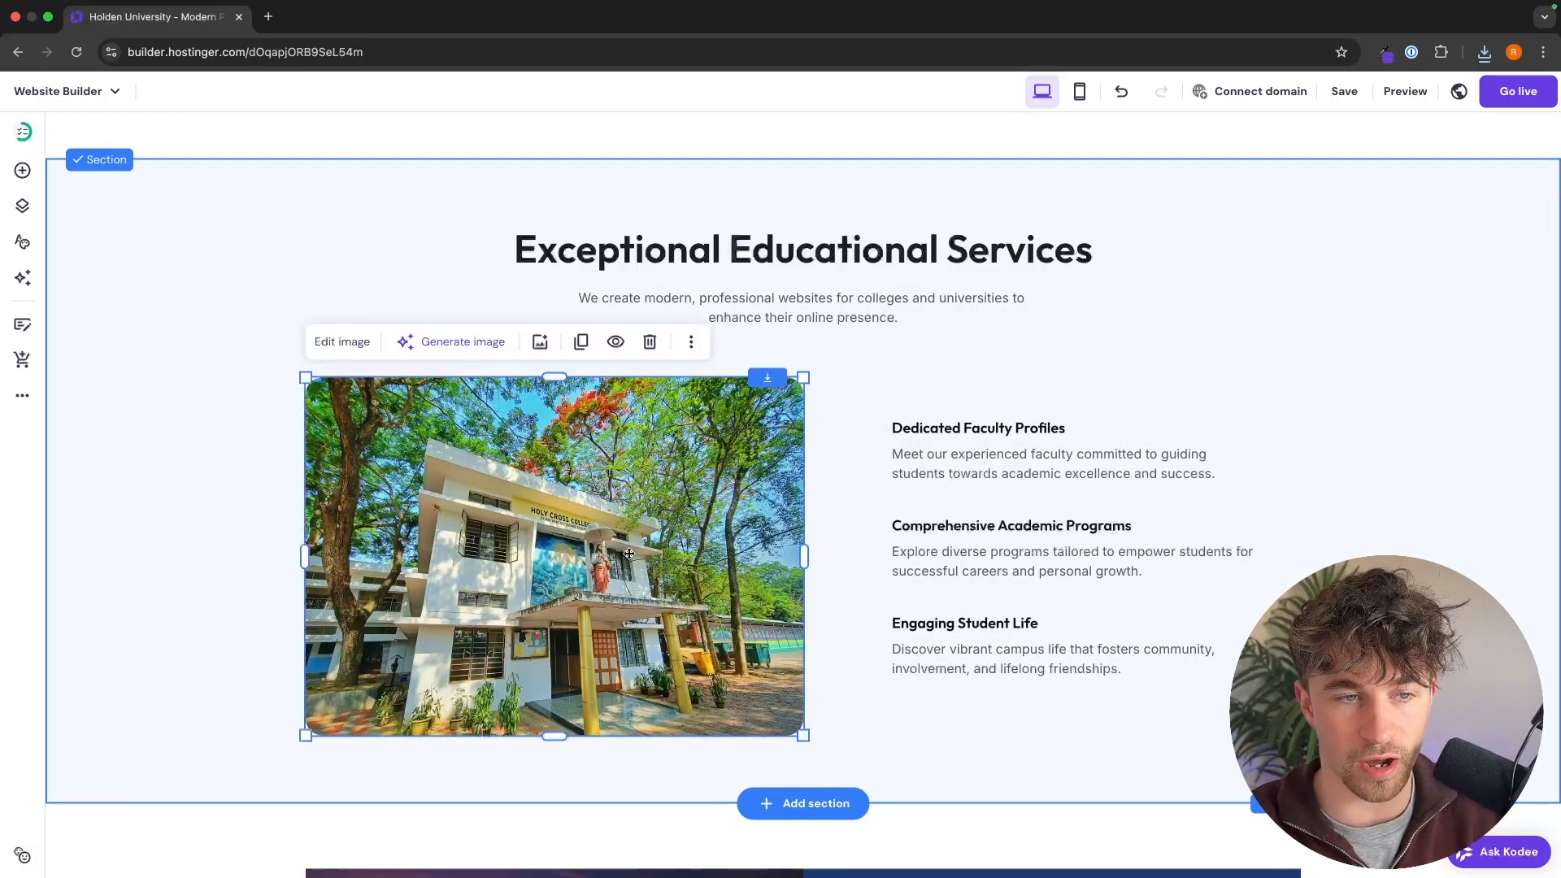
left_click(125, 648)
scroll(905, 489, "down", 7)
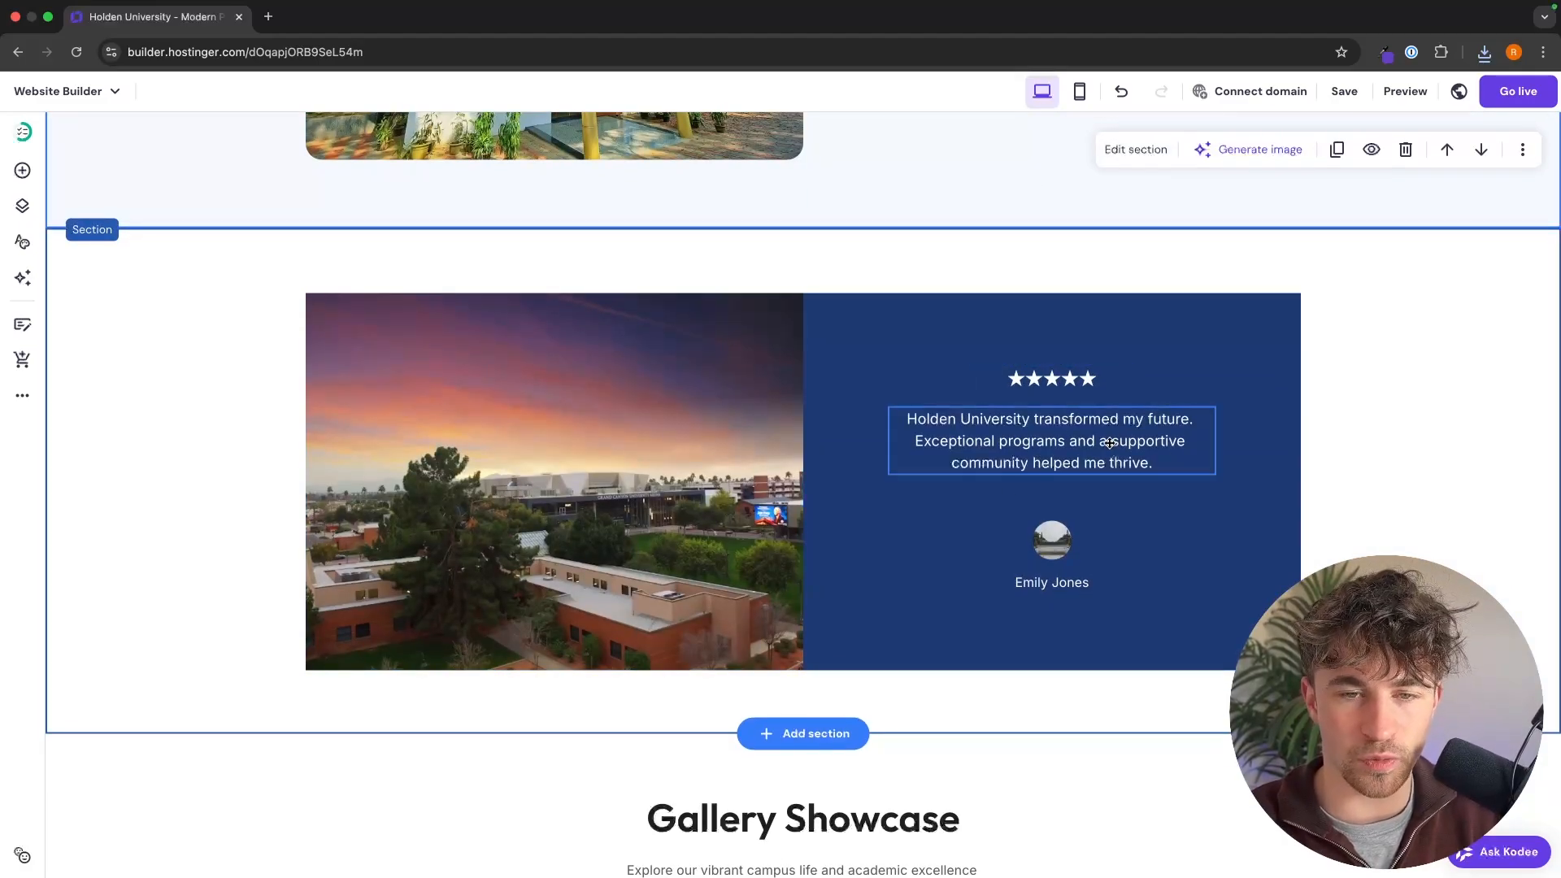
left_click(1058, 528)
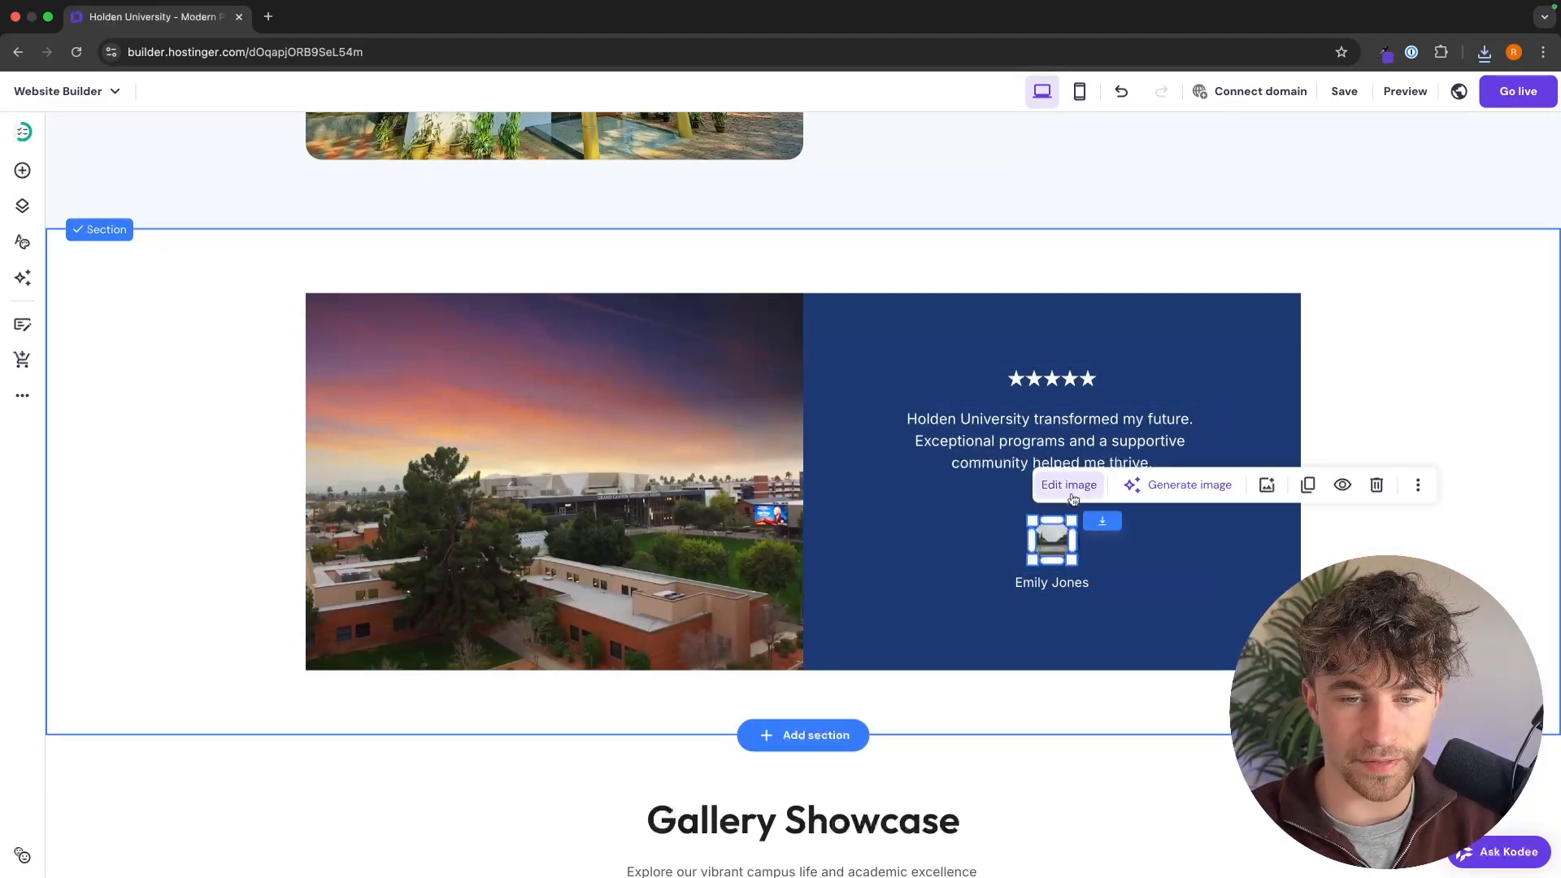
left_click(1119, 561)
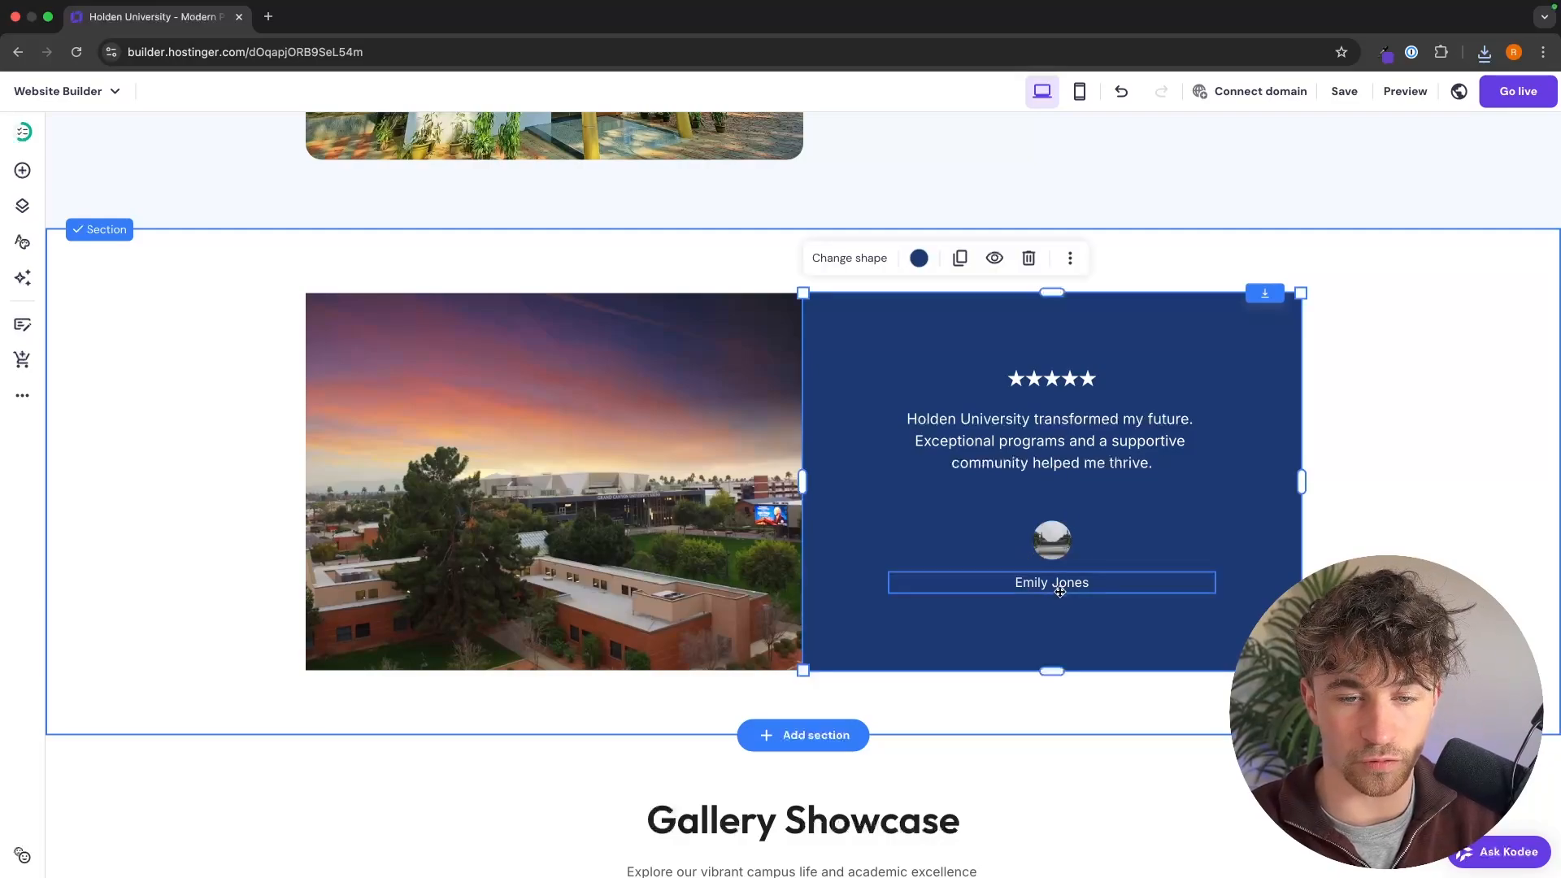
left_click(1038, 436)
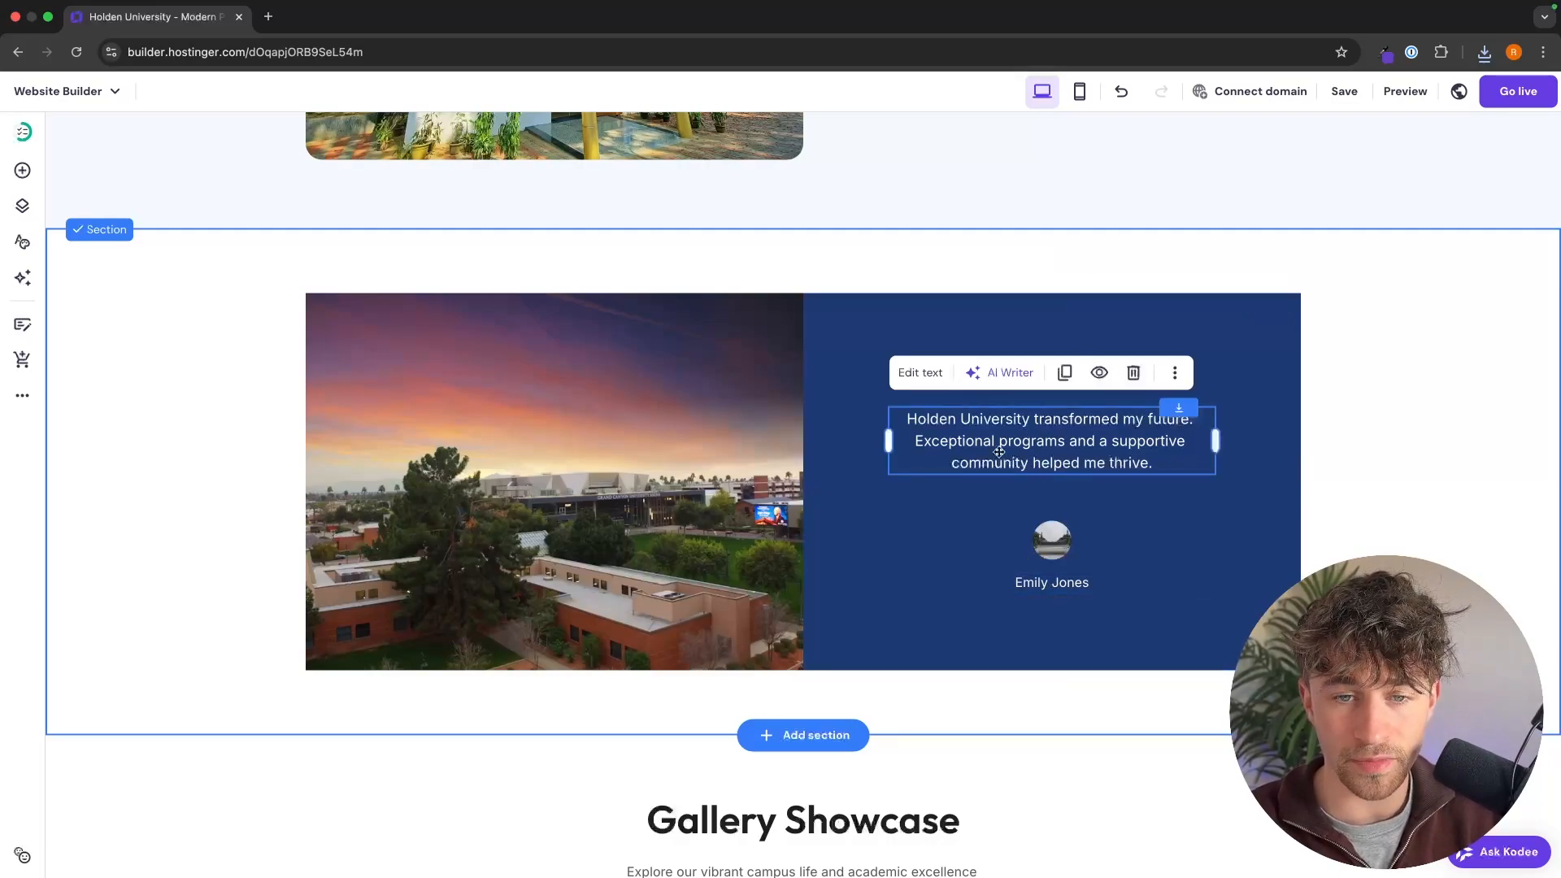
left_click(1272, 447)
Step: Look through the Gallery Showcase images and the footer's social icons to see what can be customized
scroll(1275, 448, "down", 5)
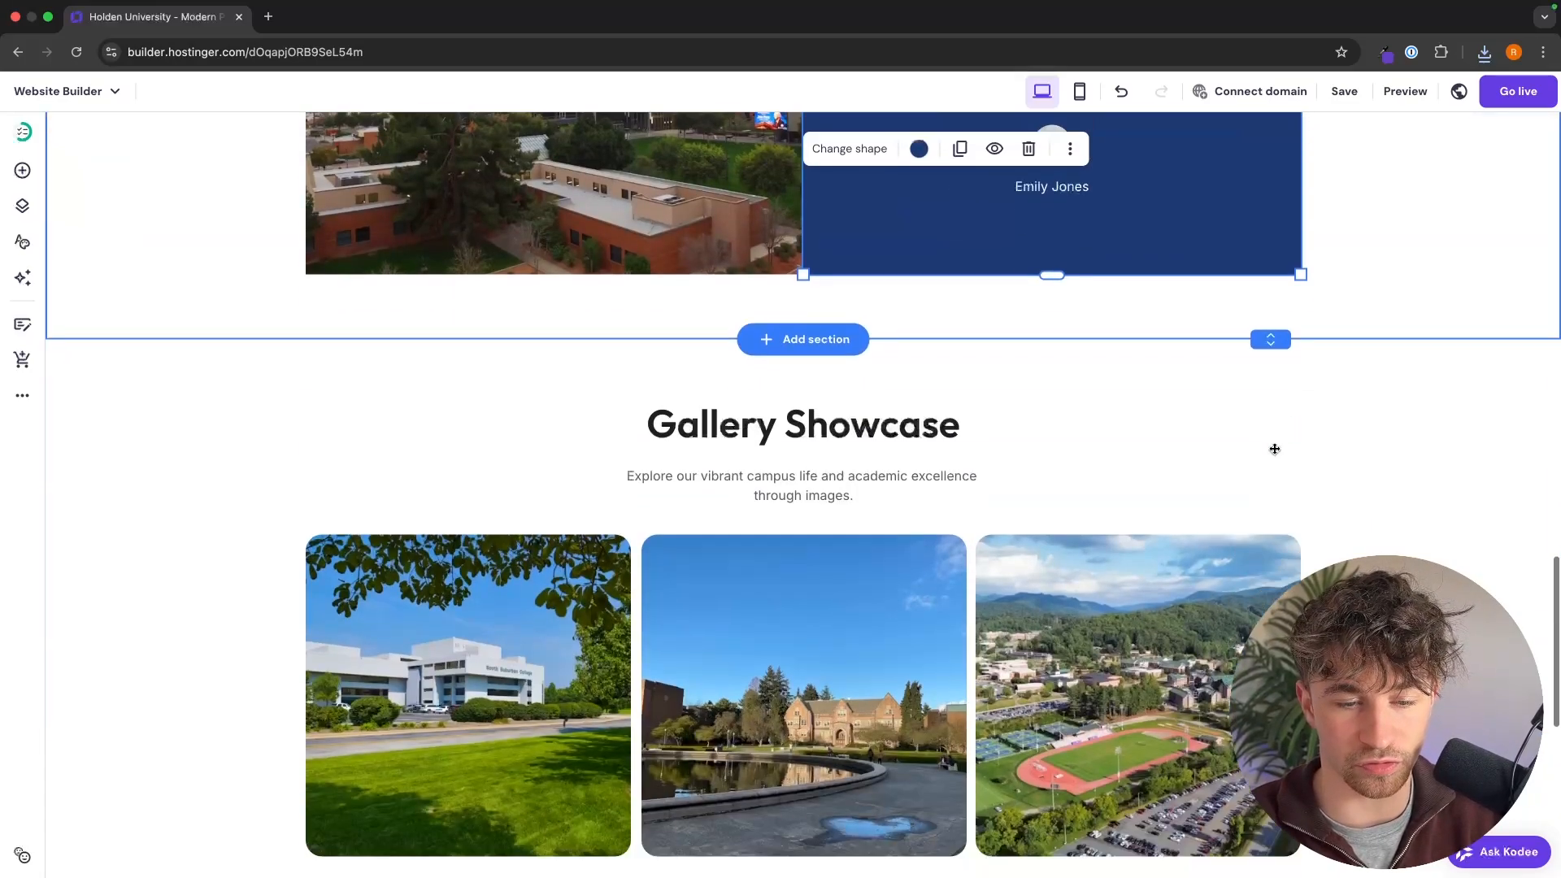
scroll(1322, 513, "down", 6)
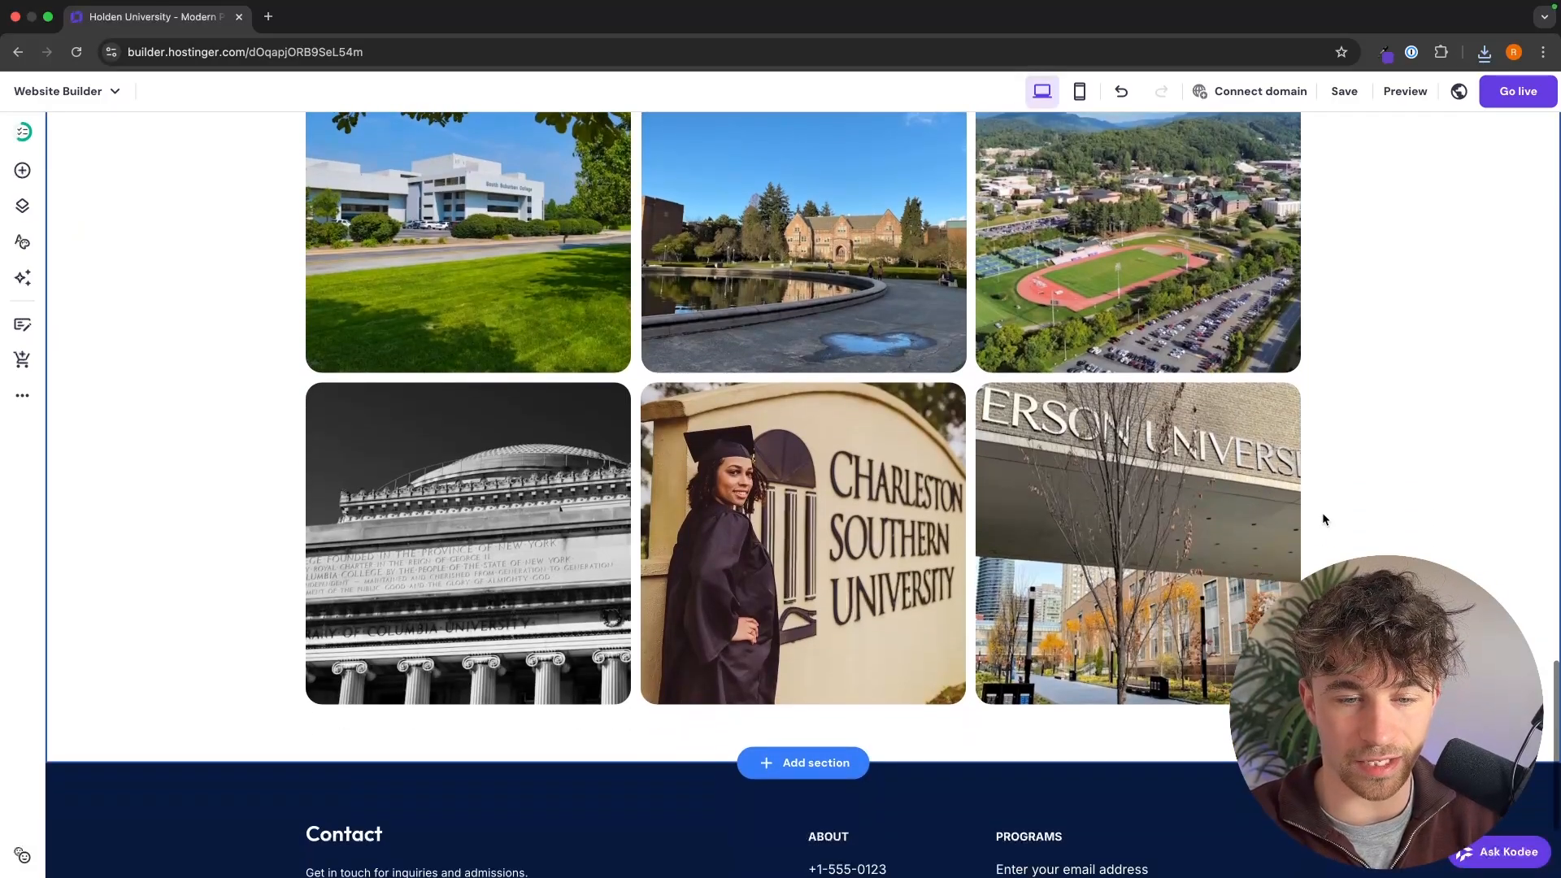
scroll(1322, 520, "up", 2)
left_click(367, 223)
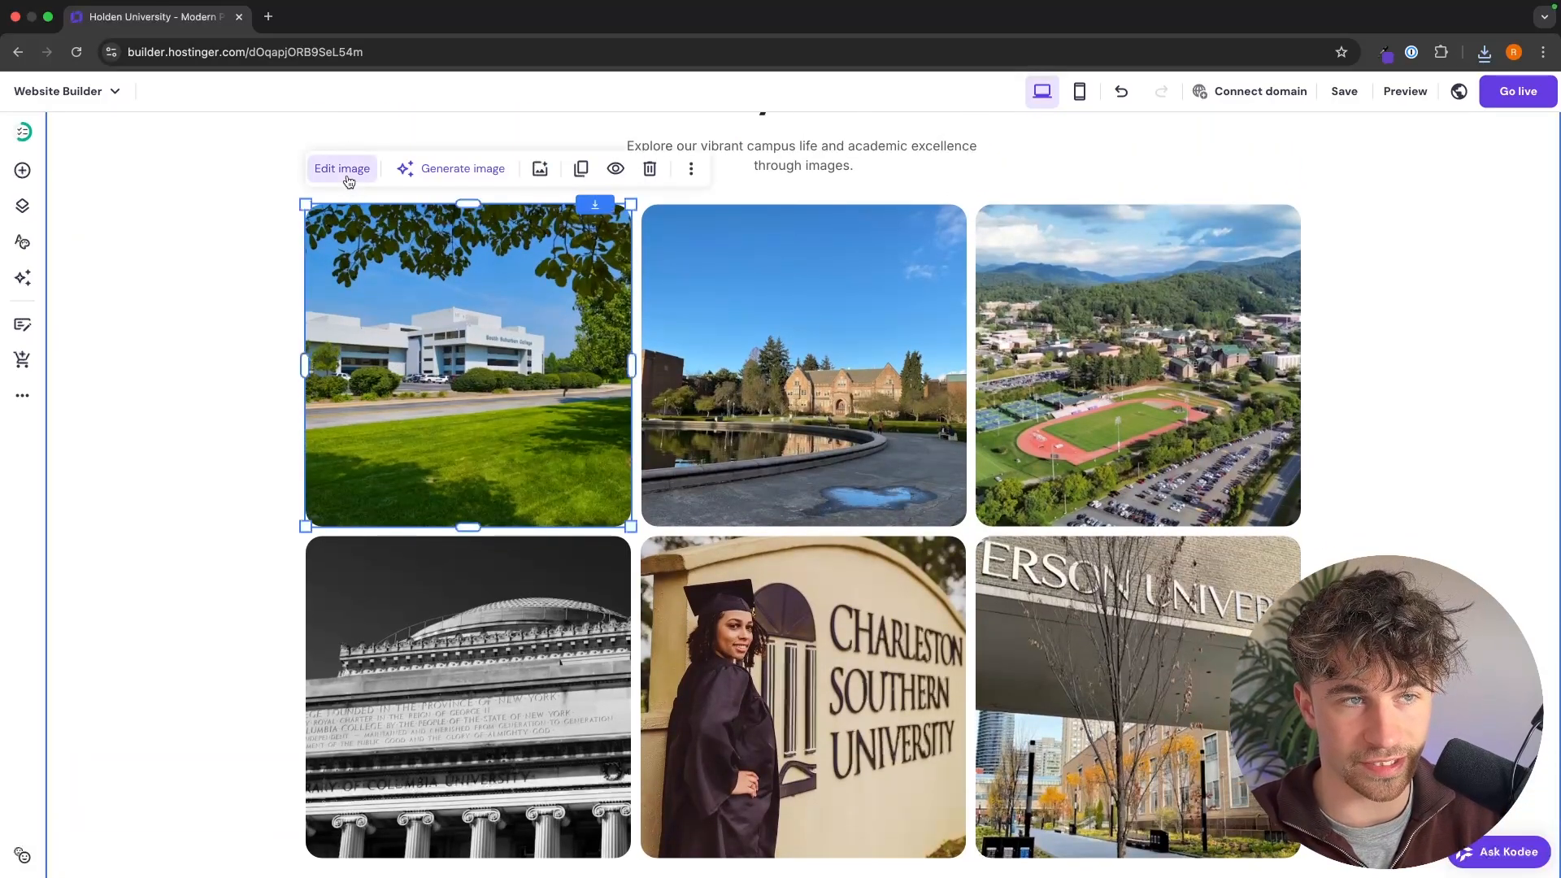
left_click(198, 369)
scroll(208, 374, "down", 4)
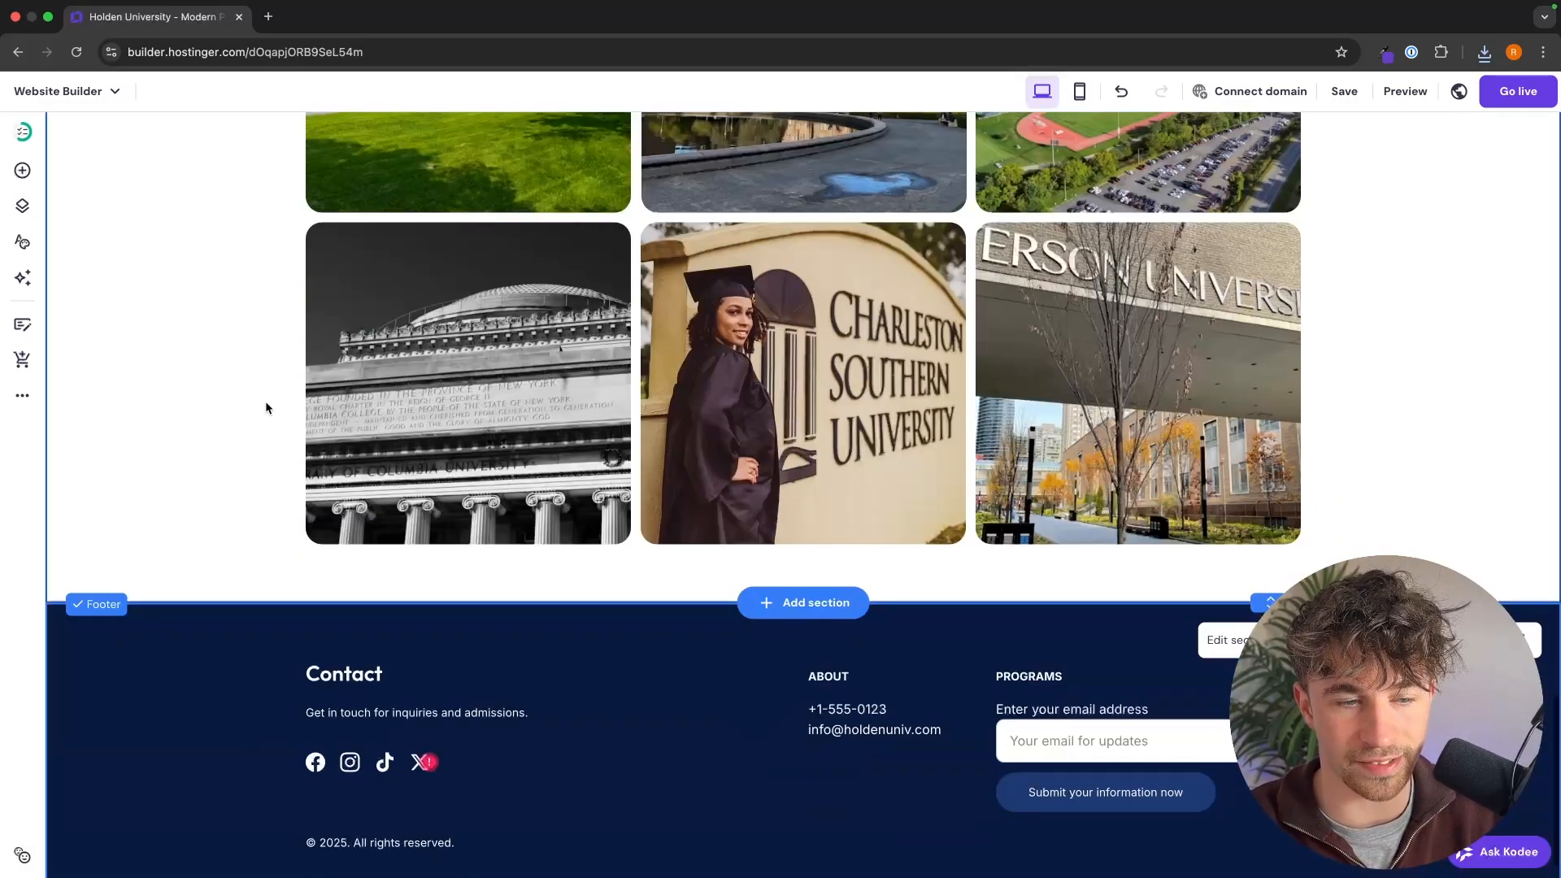
scroll(813, 487, "up", 18)
scroll(1083, 605, "down", 5)
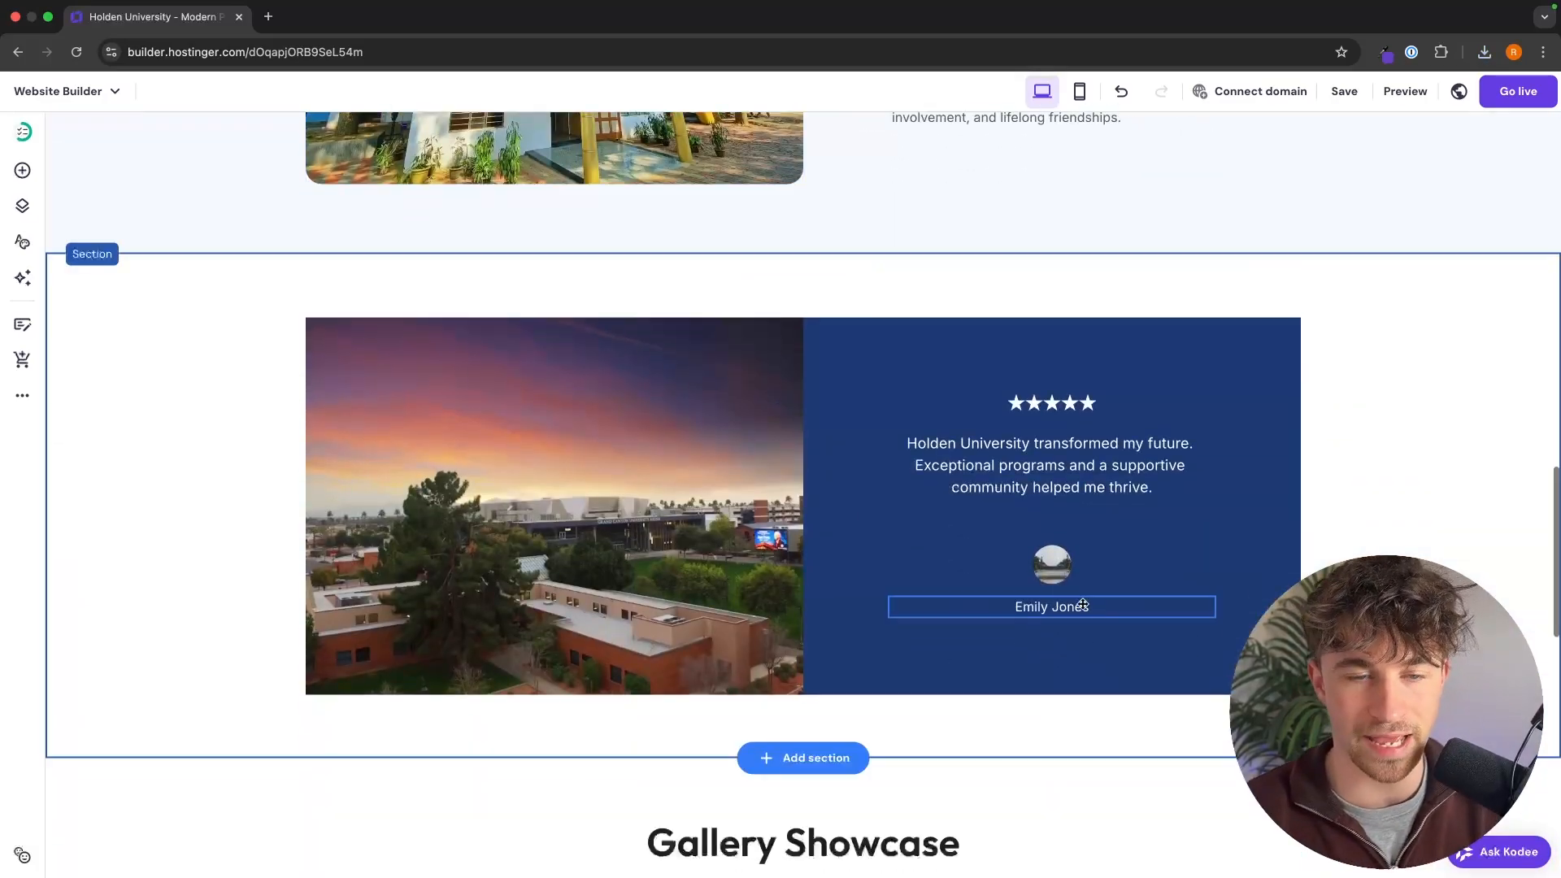
scroll(1083, 605, "down", 12)
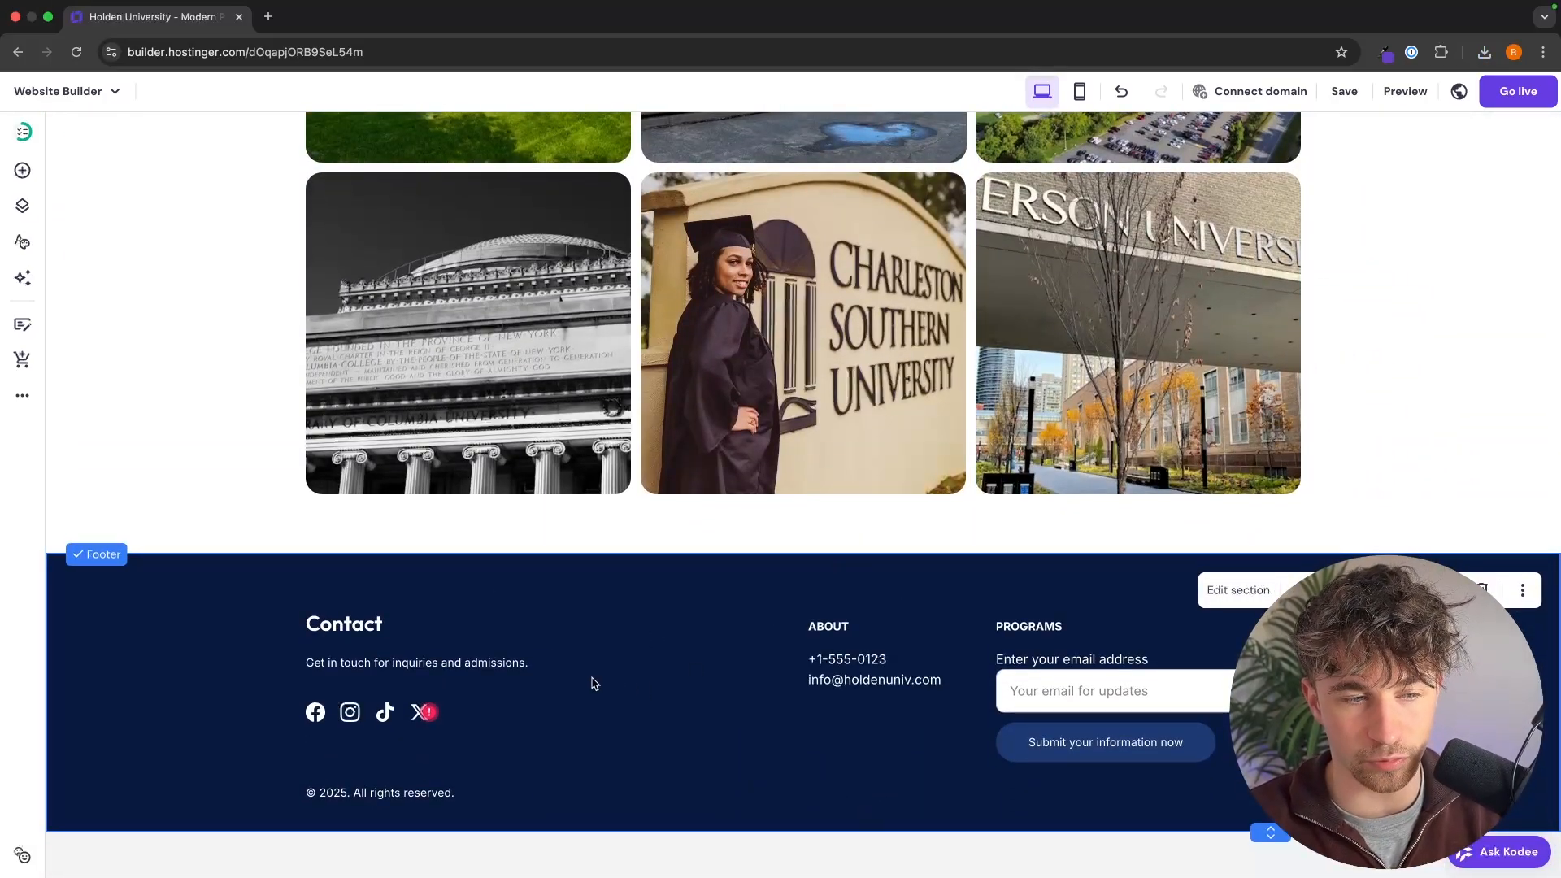
left_click(342, 713)
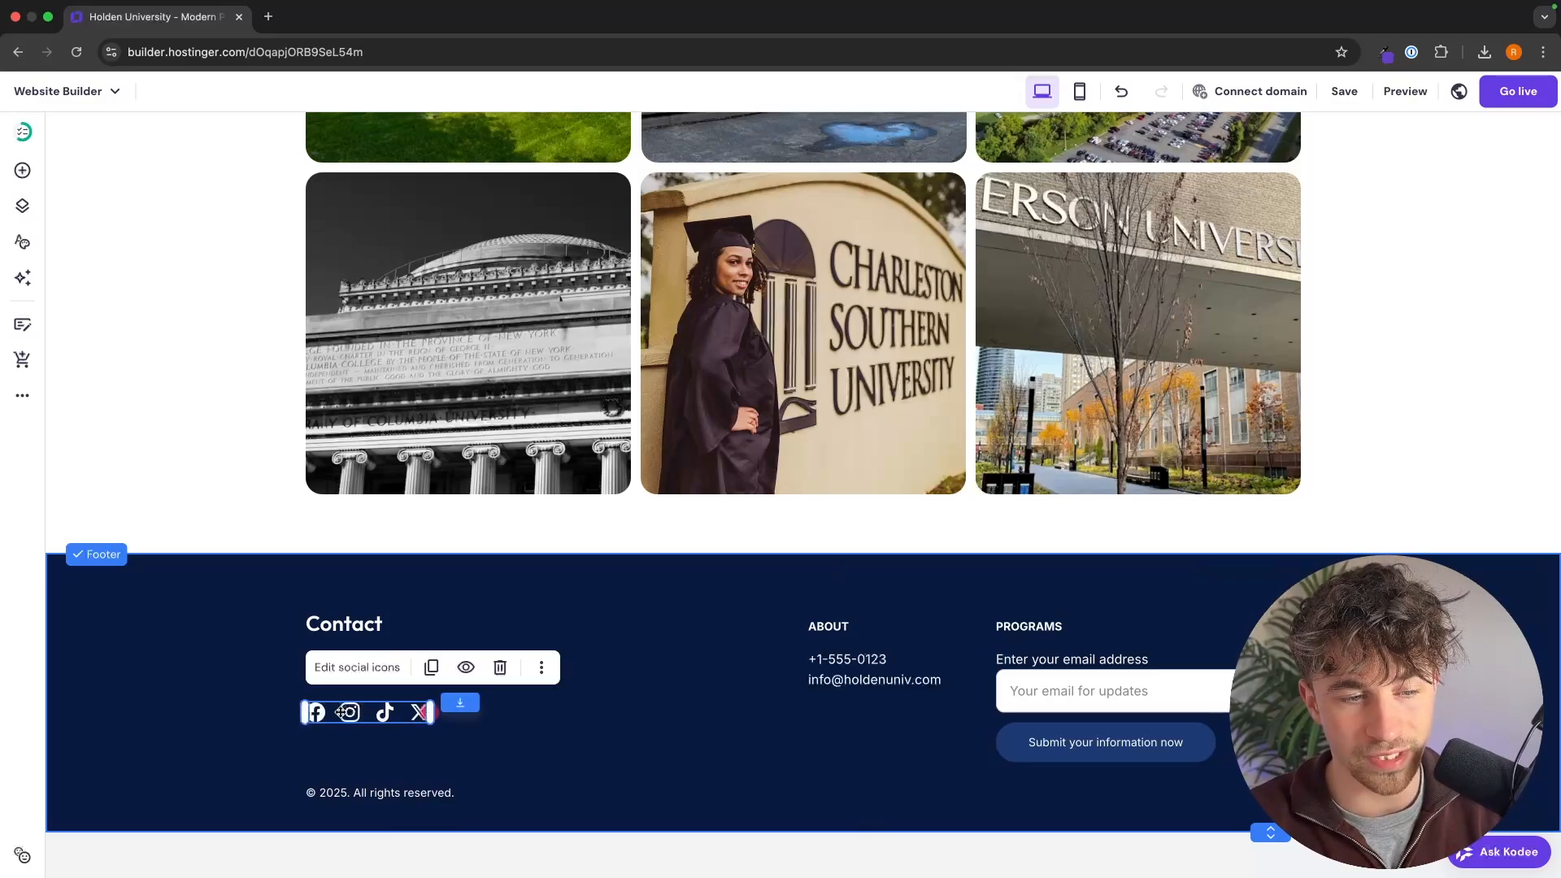
left_click(514, 728)
Step: Delete the email sign-up form and the PROGRAMS heading from the footer and move the ABOUT contact block into their place
left_click(1139, 718)
left_click(1156, 613)
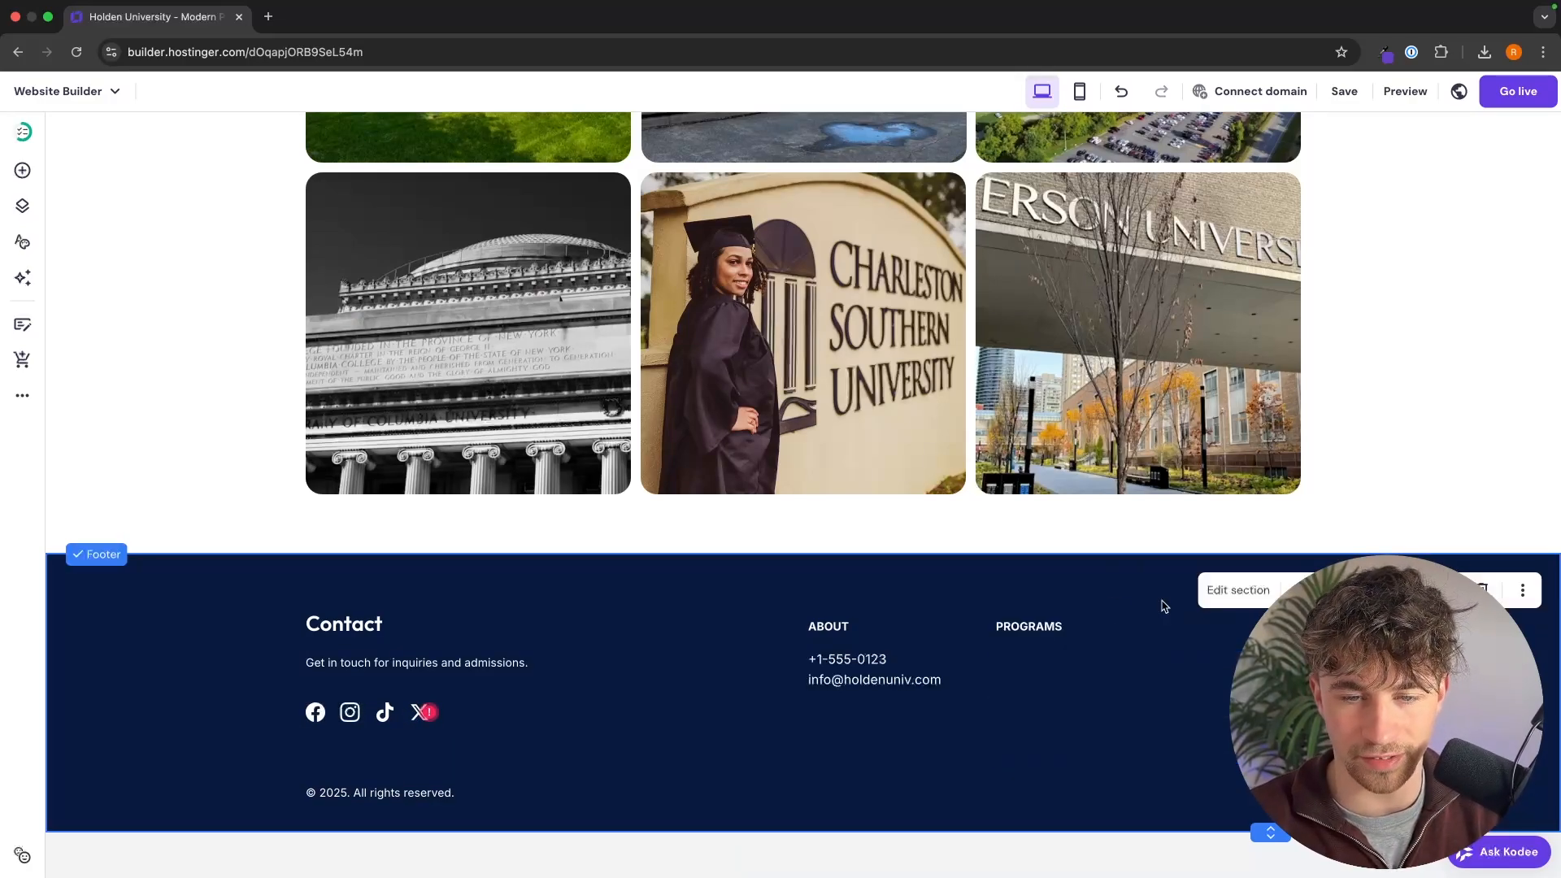
left_click(1057, 628)
left_click(1236, 579)
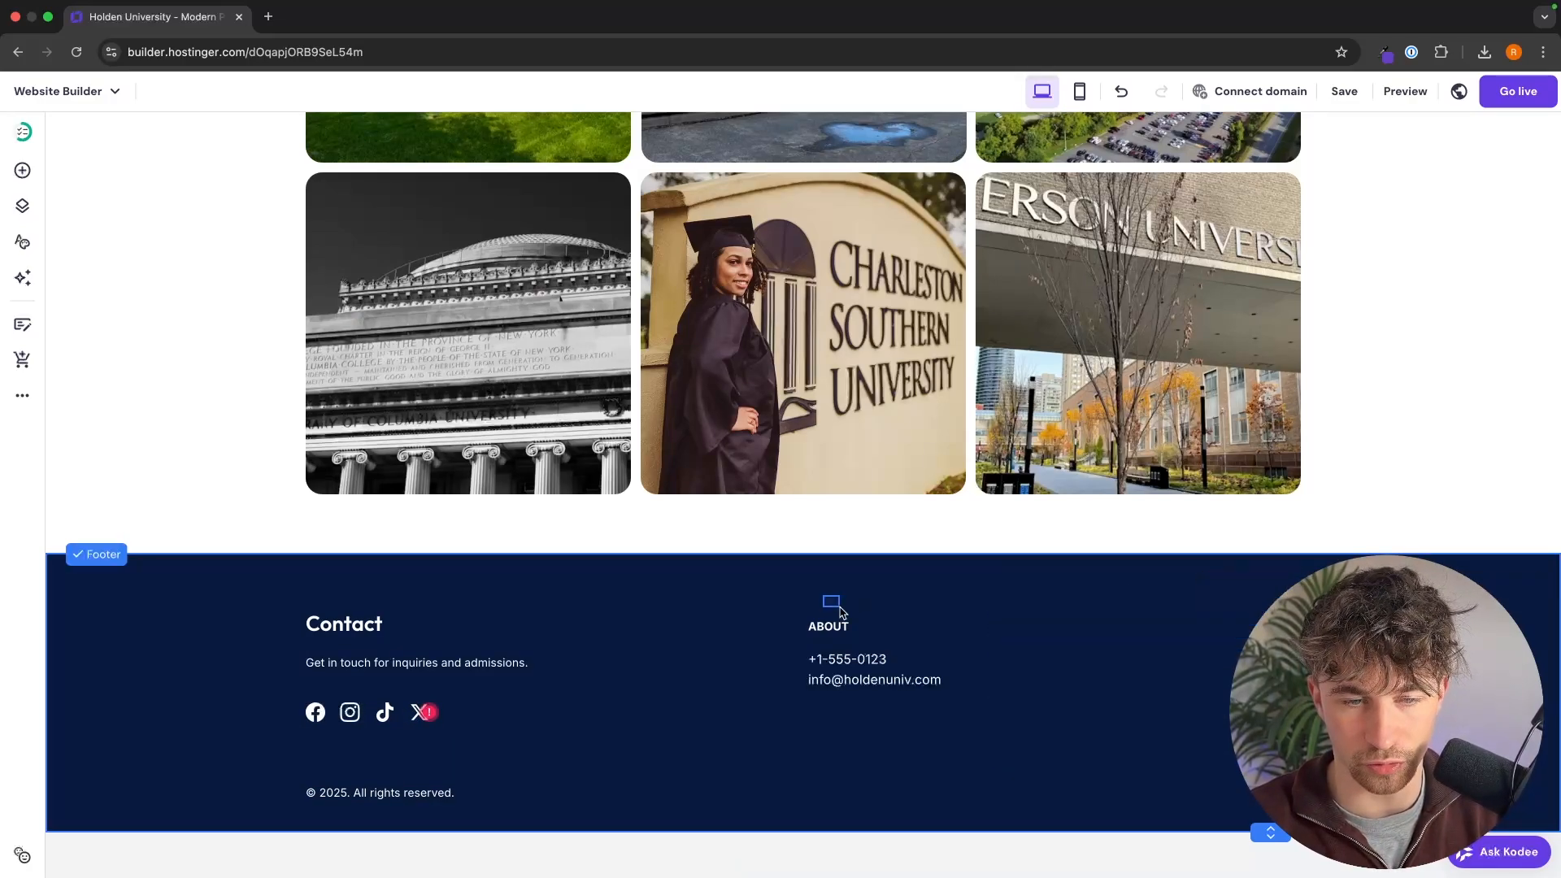
left_click_drag(840, 611, 1123, 682)
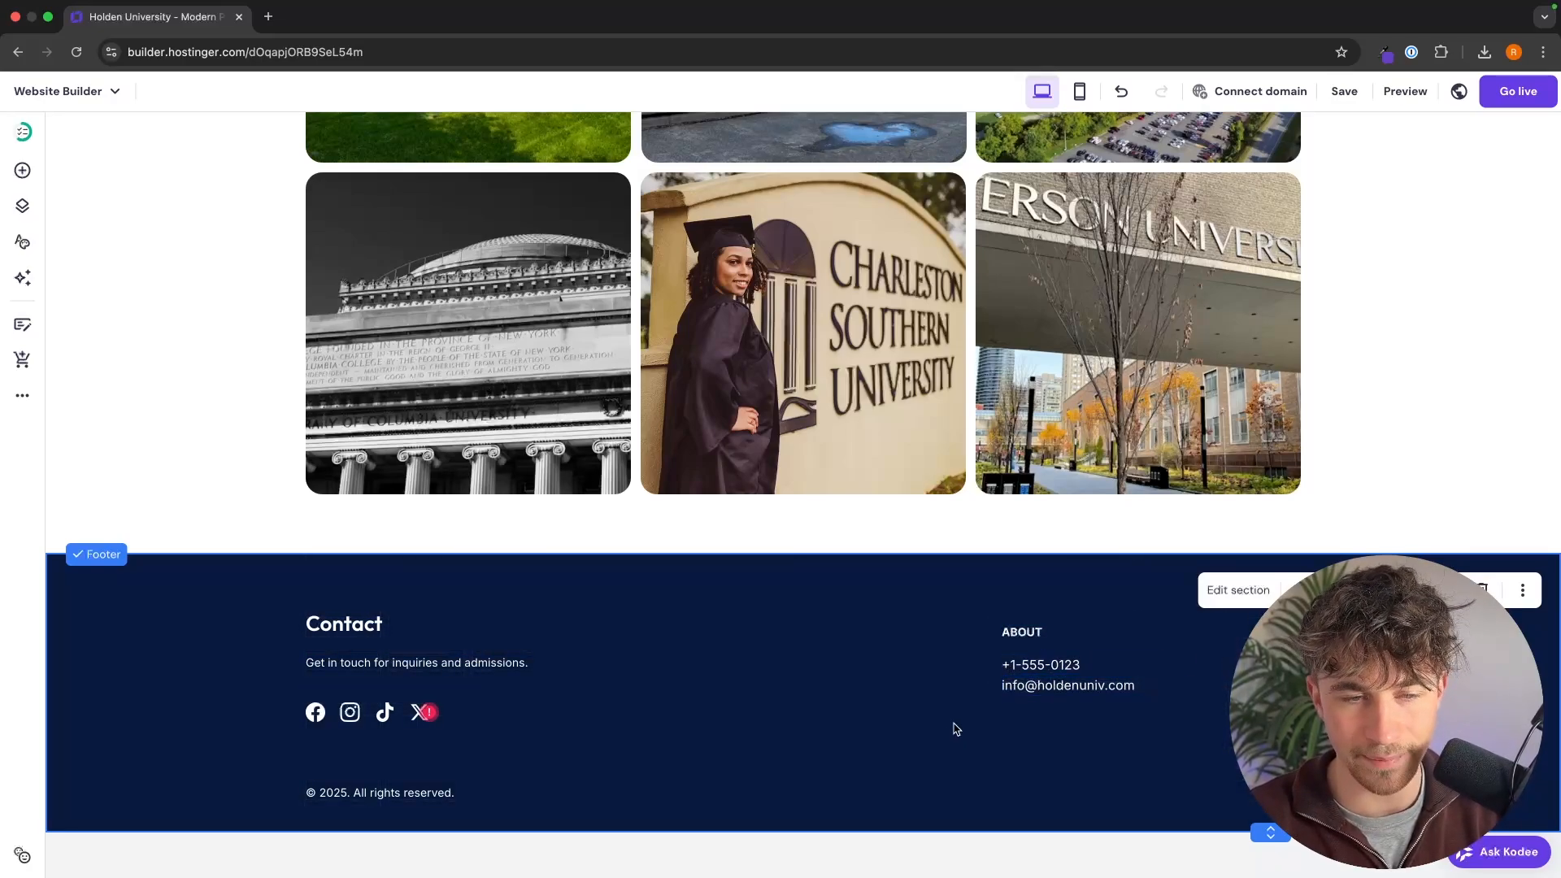
Step: Replace the header's Holden University logo with a blue arrowhead PNG uploaded from the YouTube folder and make the logo slightly smaller
scroll(956, 730, "up", 20)
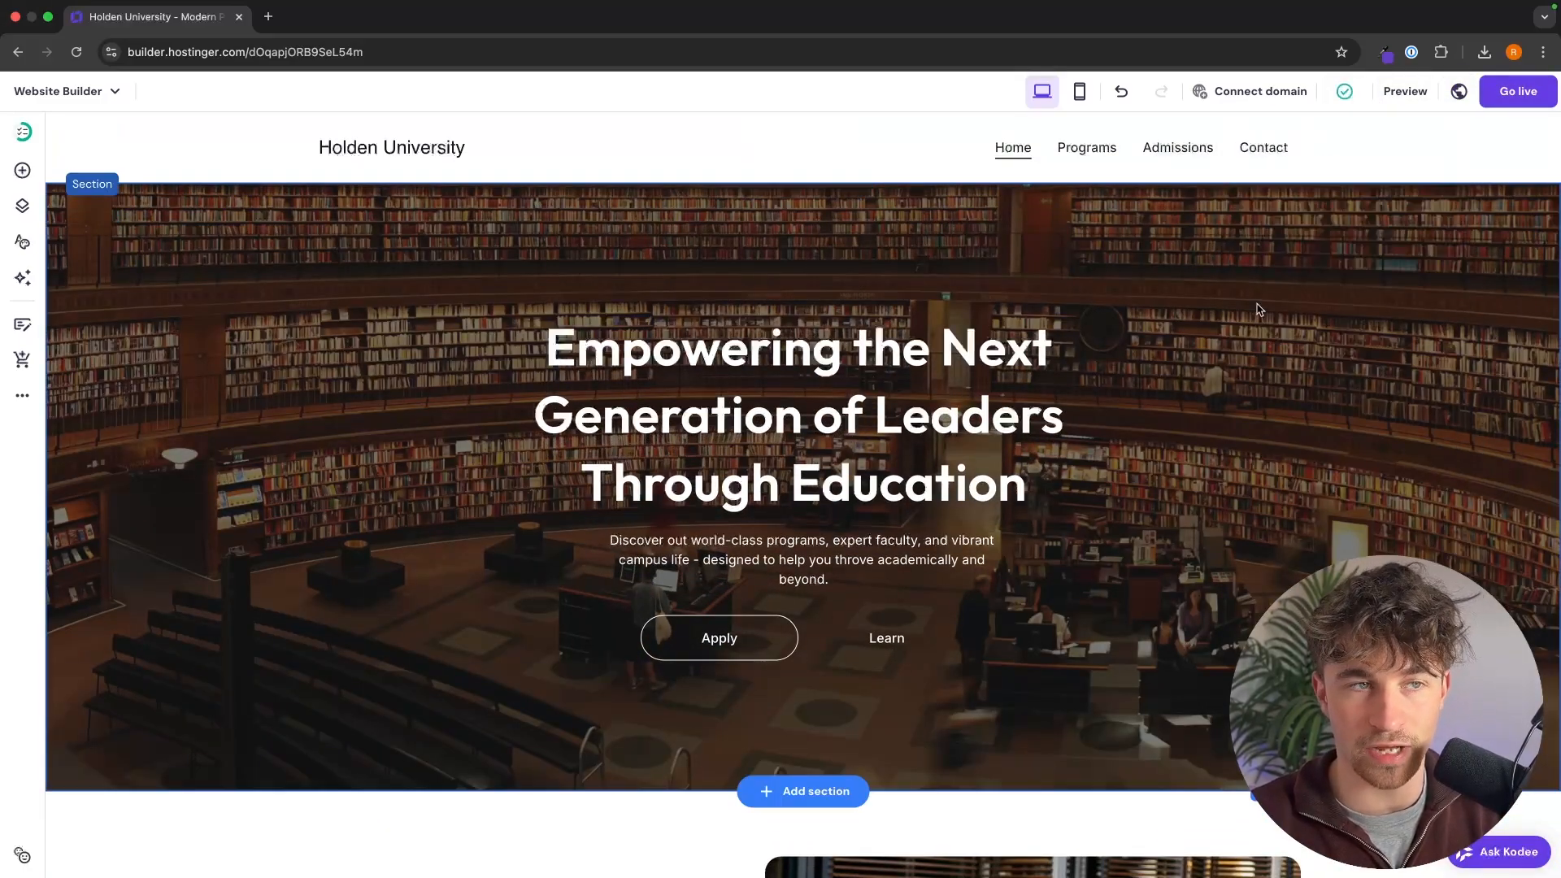
left_click(377, 154)
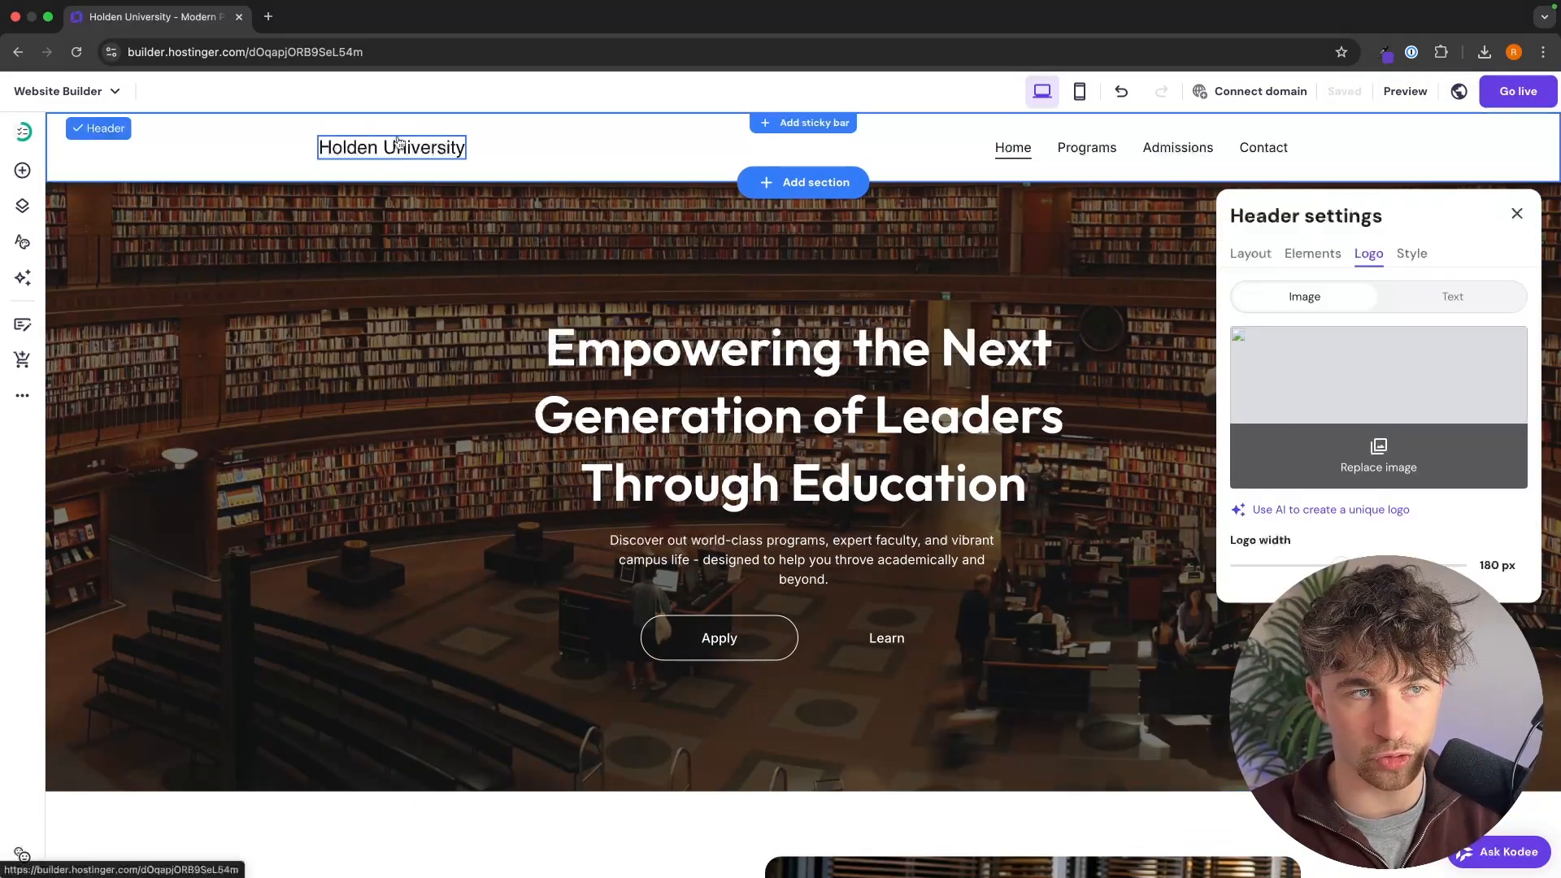
left_click(1361, 475)
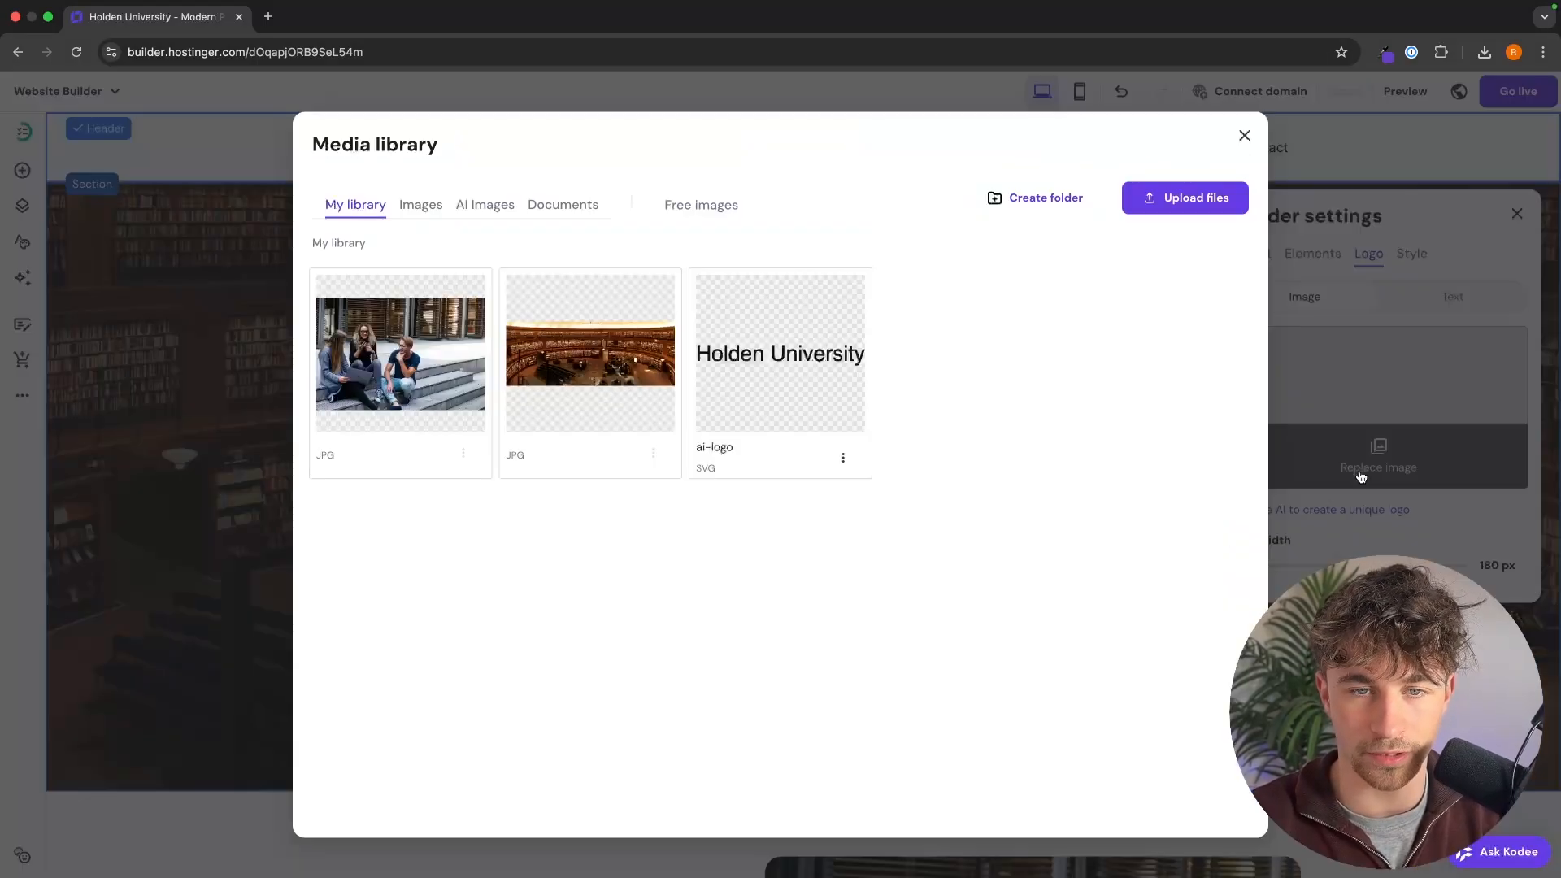
left_click(1159, 198)
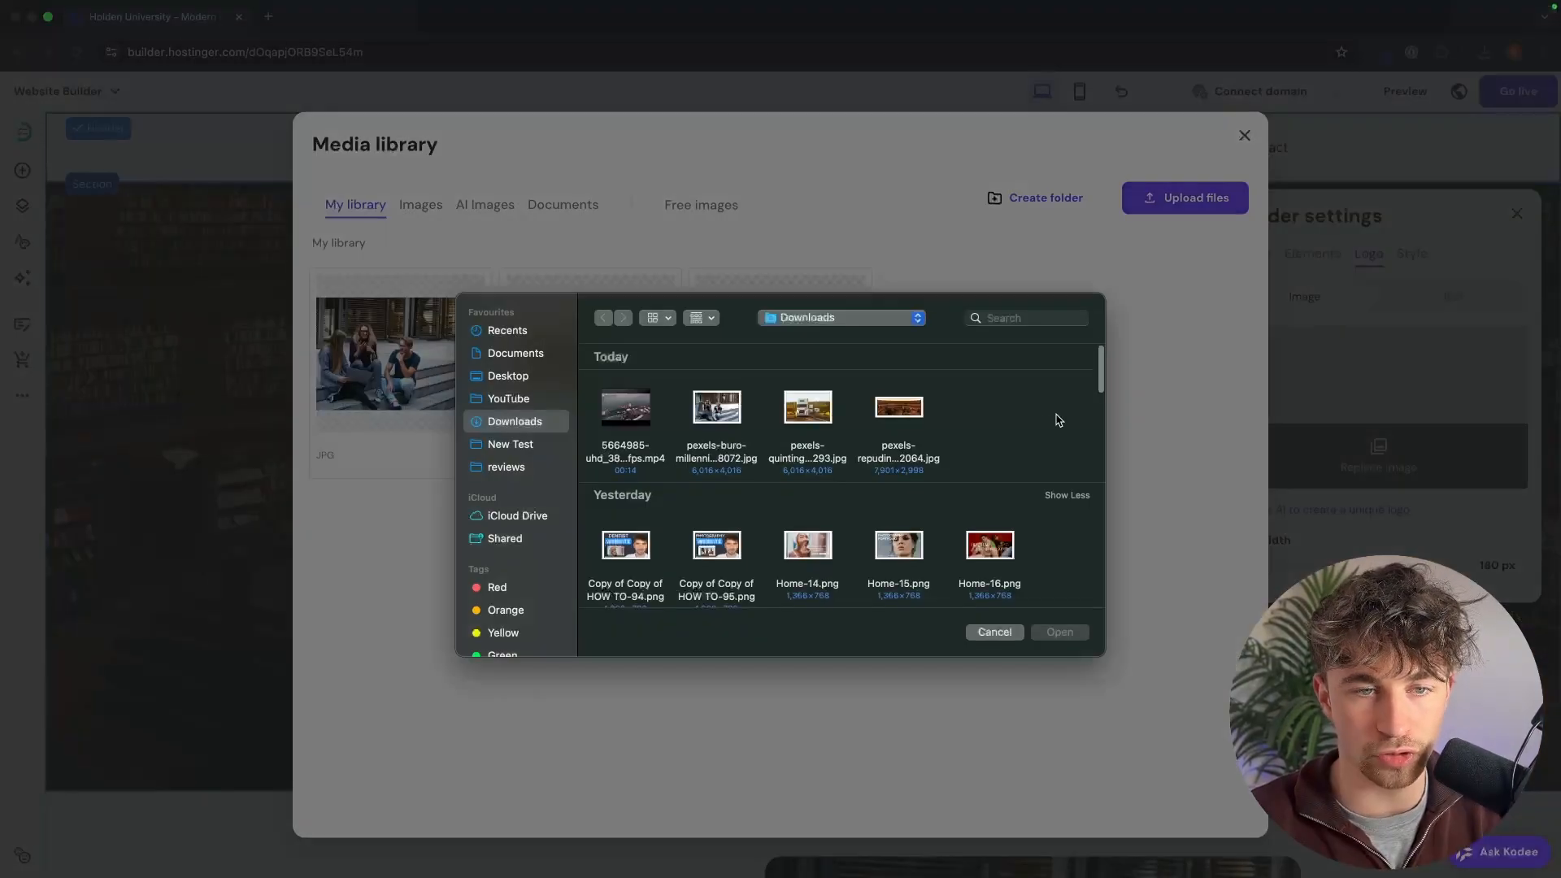
left_click(527, 405)
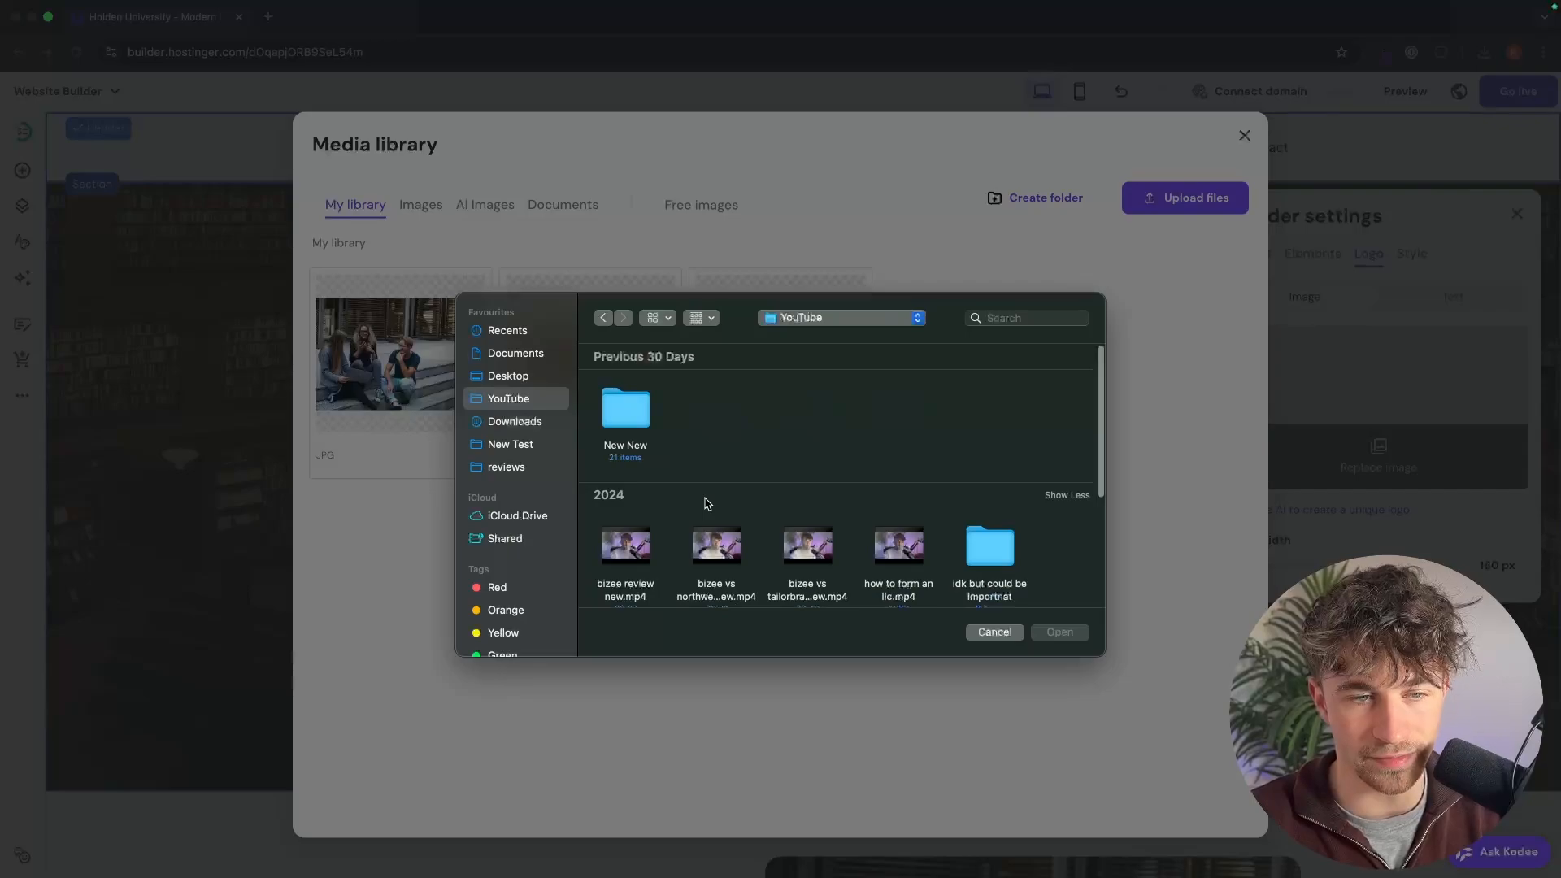
scroll(707, 502, "down", 5)
double_click(625, 529)
double_click(973, 528)
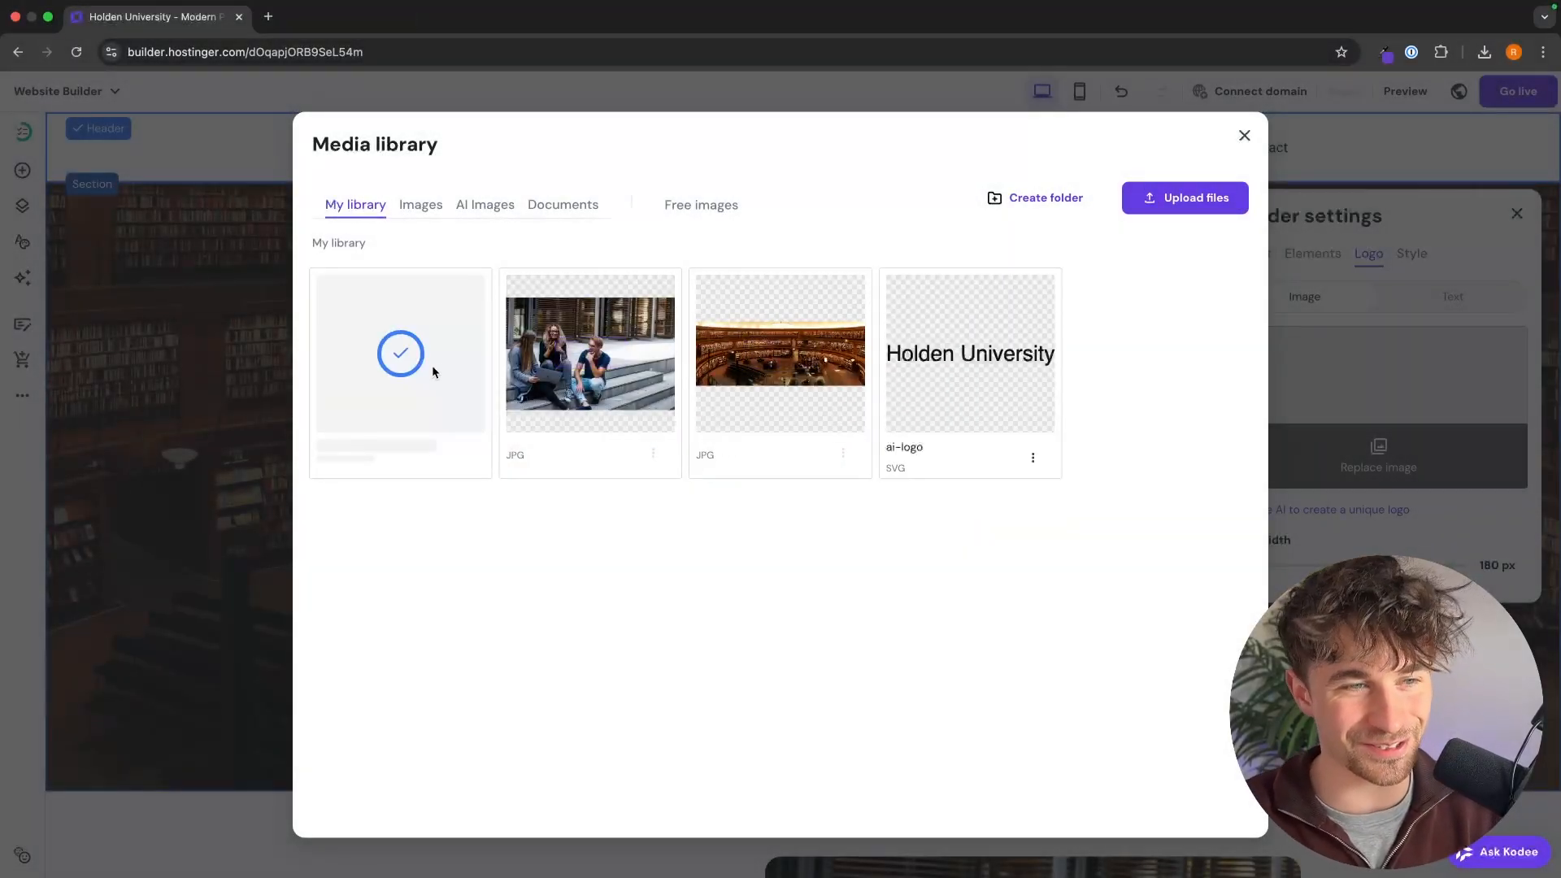
left_click(401, 349)
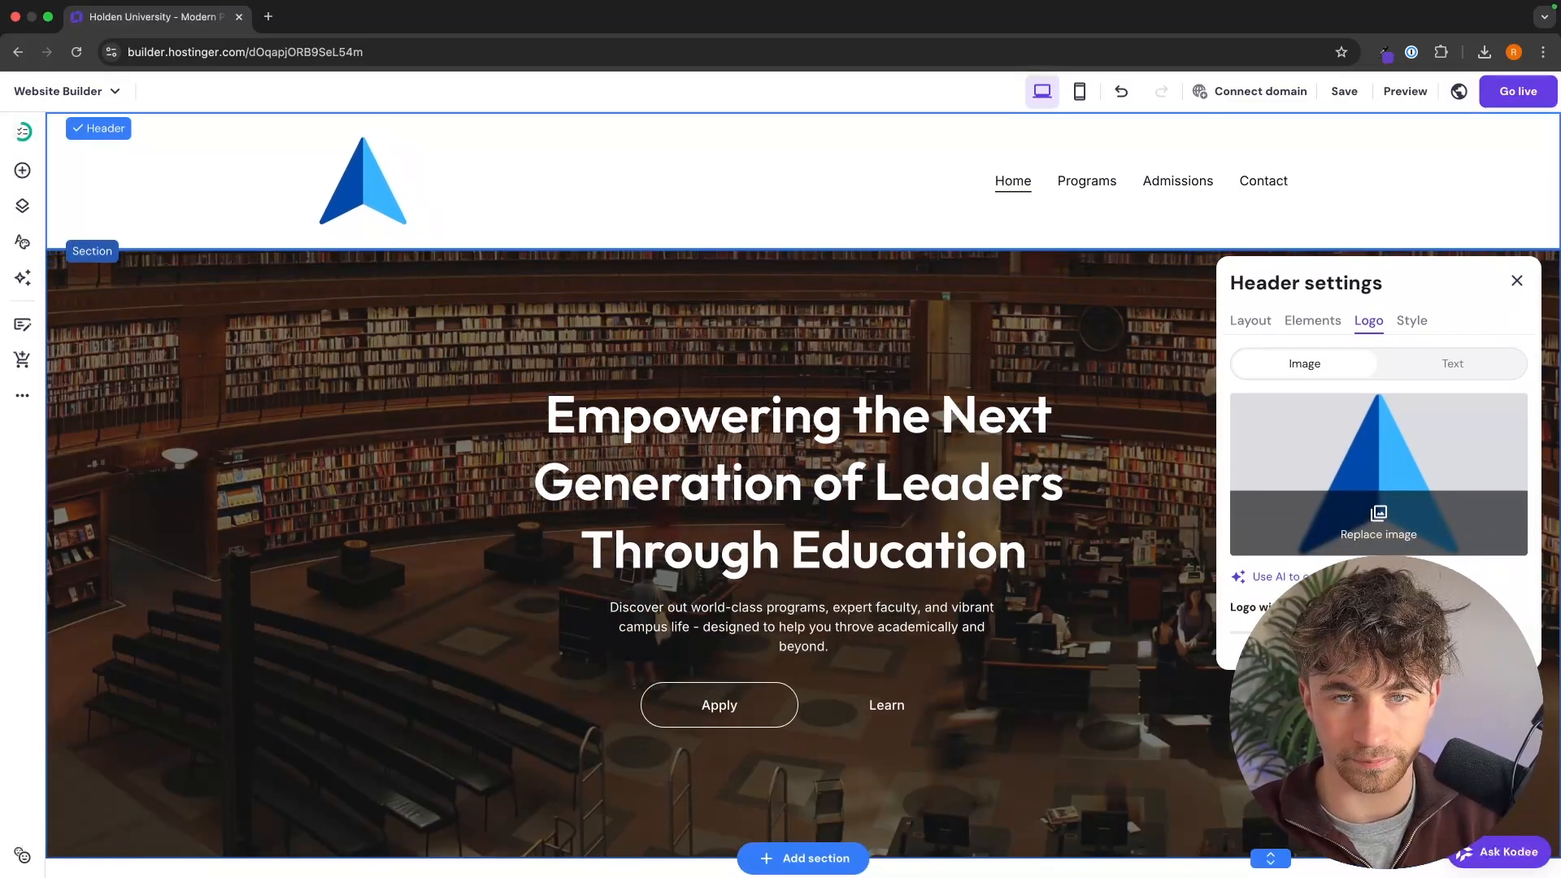
left_click(1129, 456)
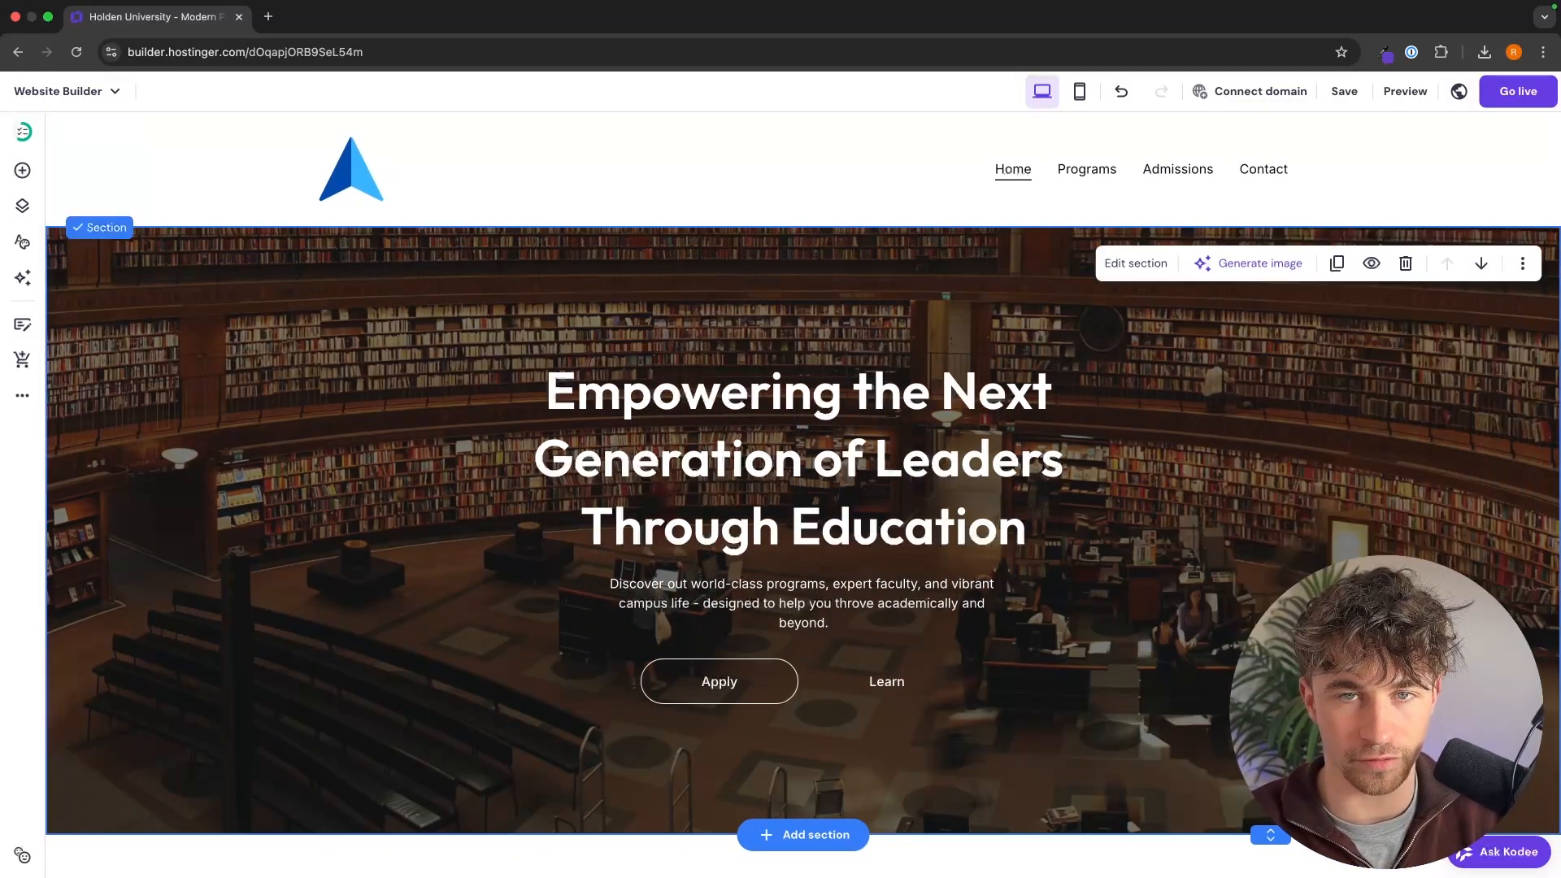
Step: Look over the homepage once more and save the website changes
scroll(1157, 551, "down", 10)
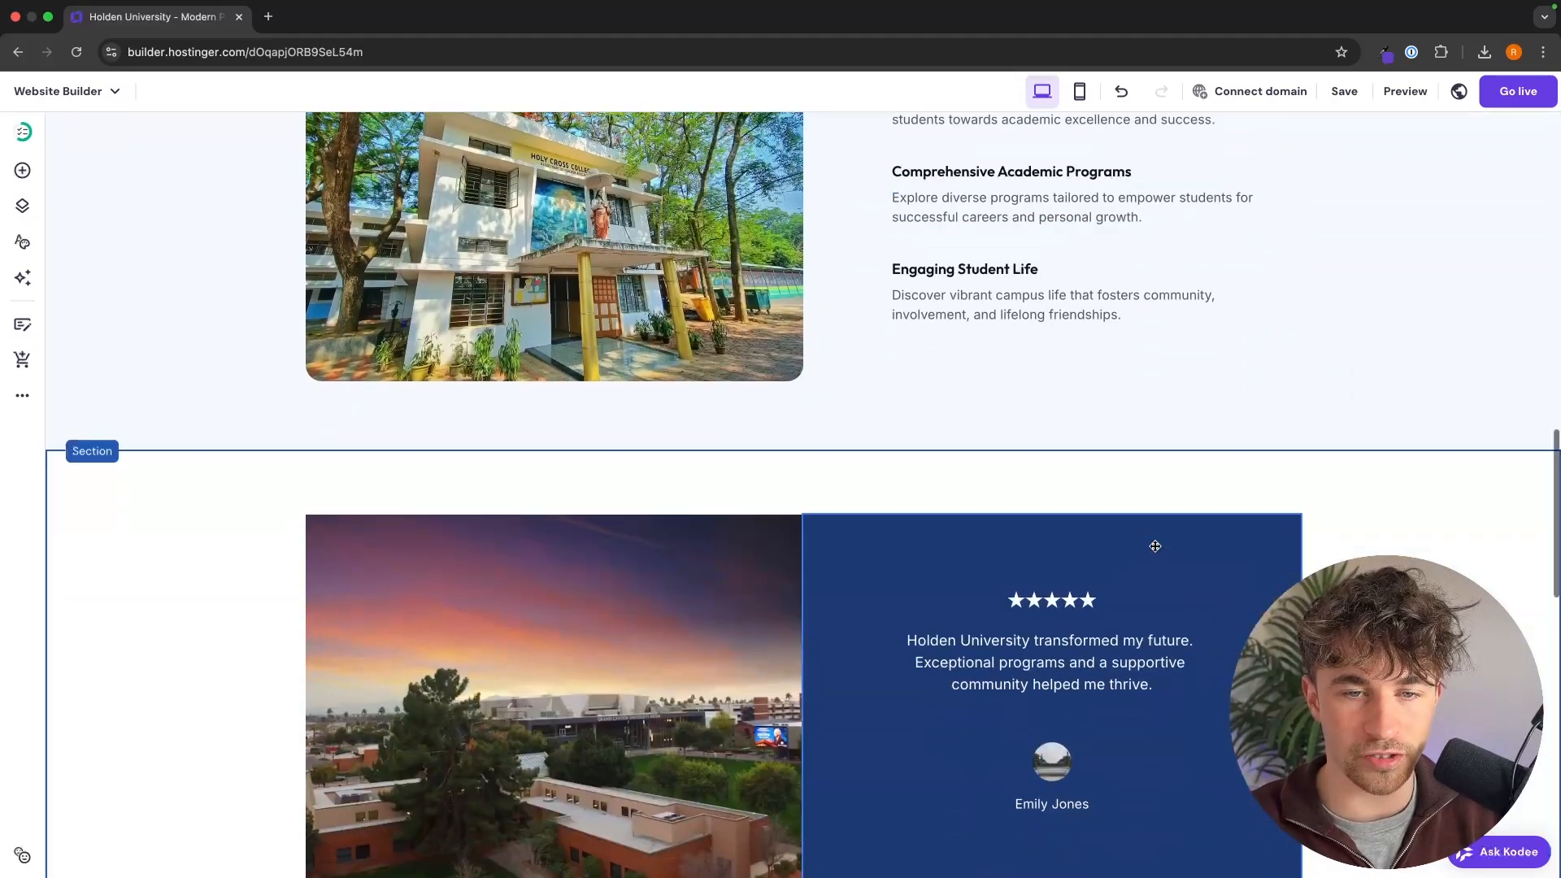
scroll(1156, 551, "up", 10)
left_click(1344, 91)
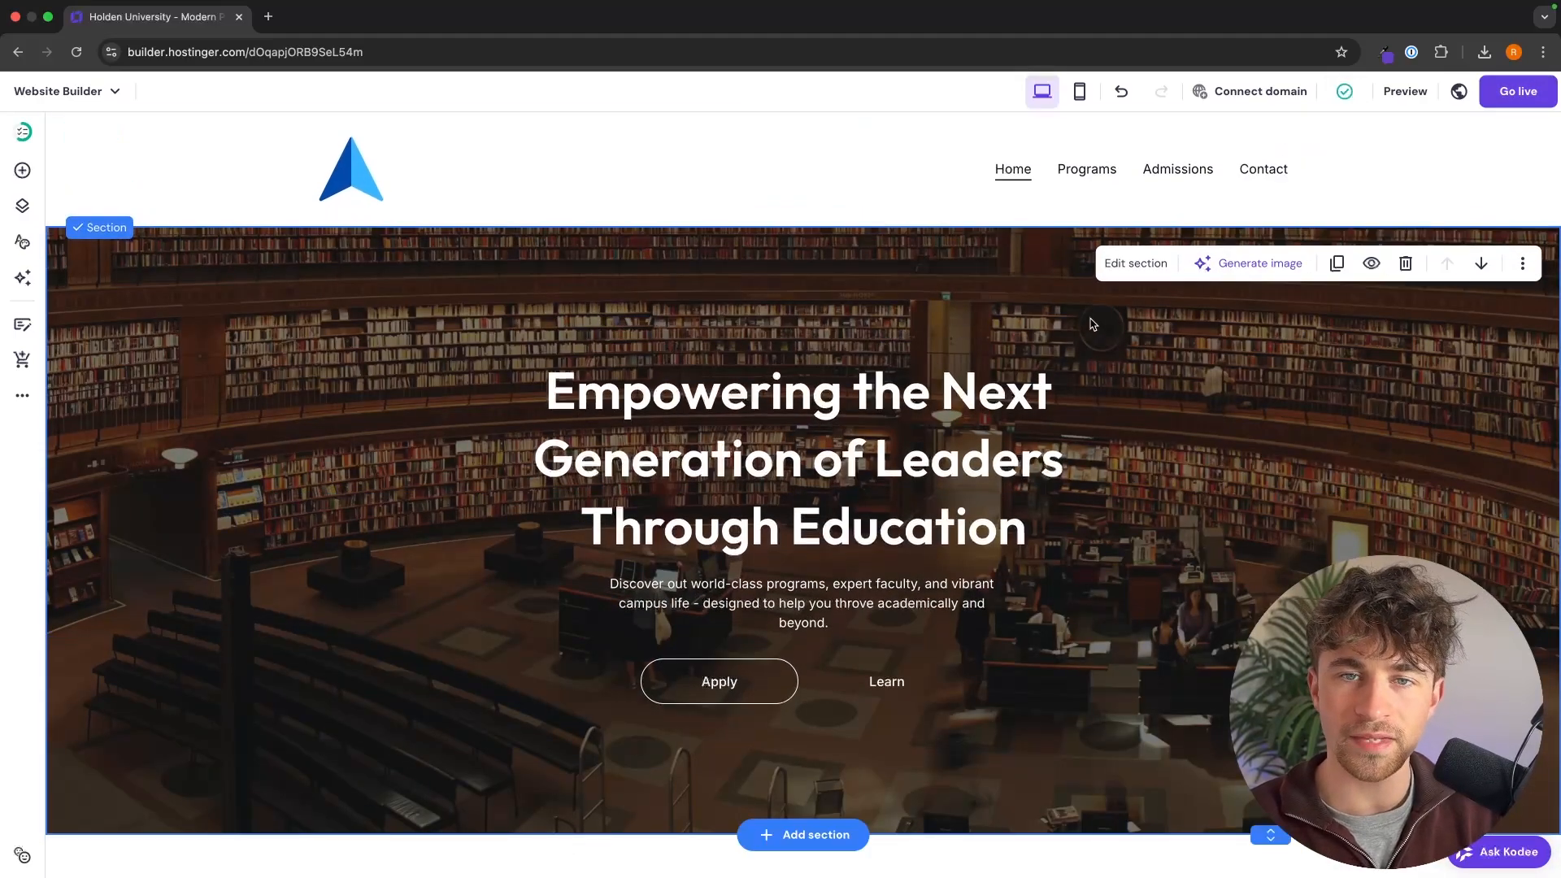
Step: Open the Programs page for editing and delete its Student Reviews section
left_click(1089, 174)
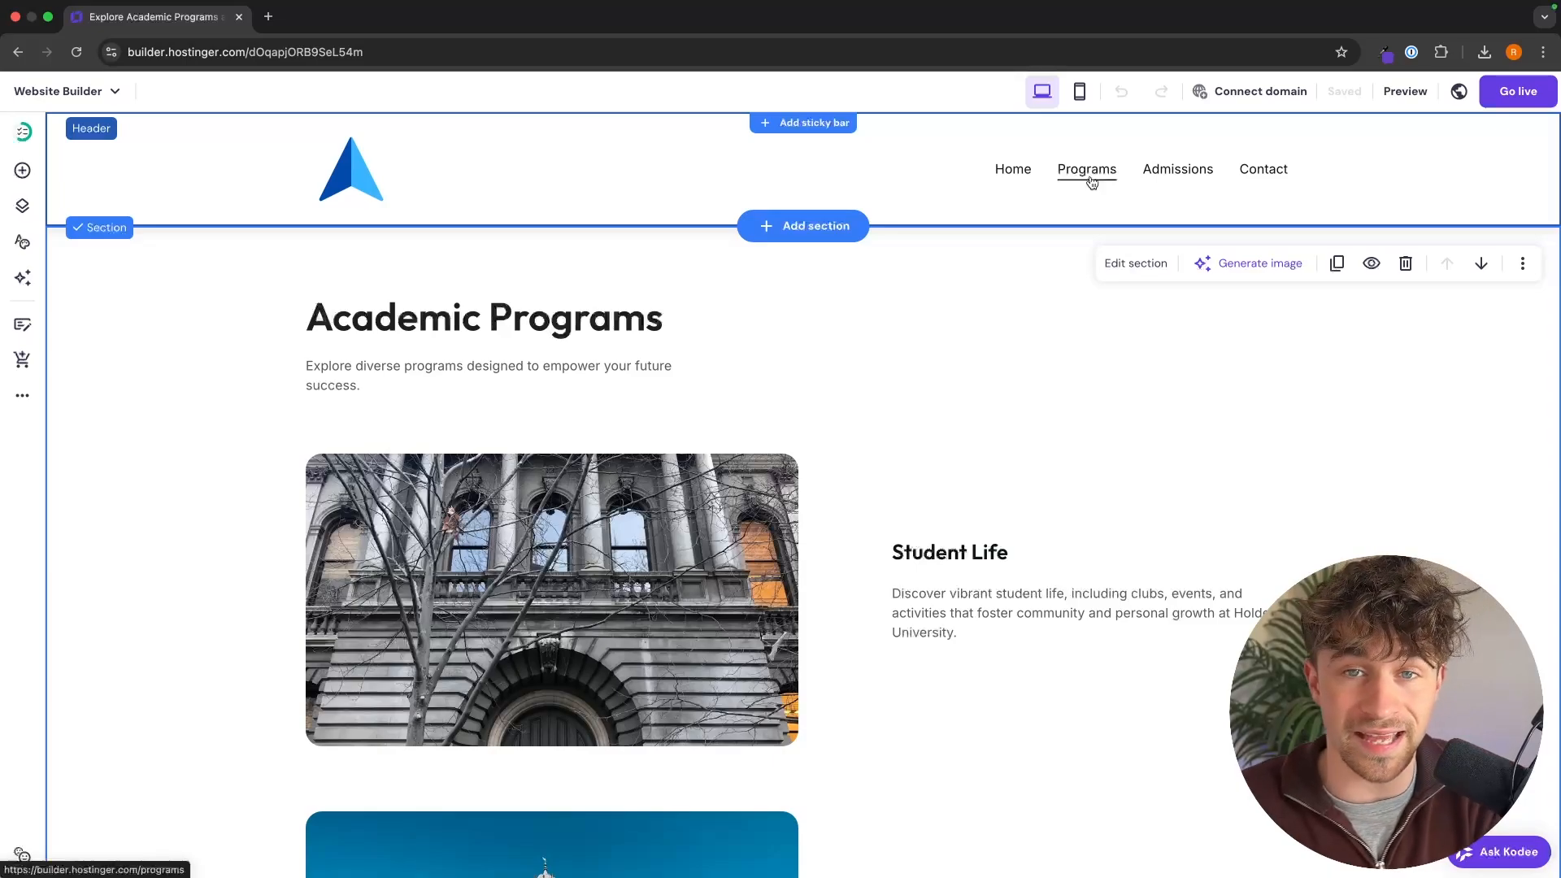
scroll(934, 368, "down", 2)
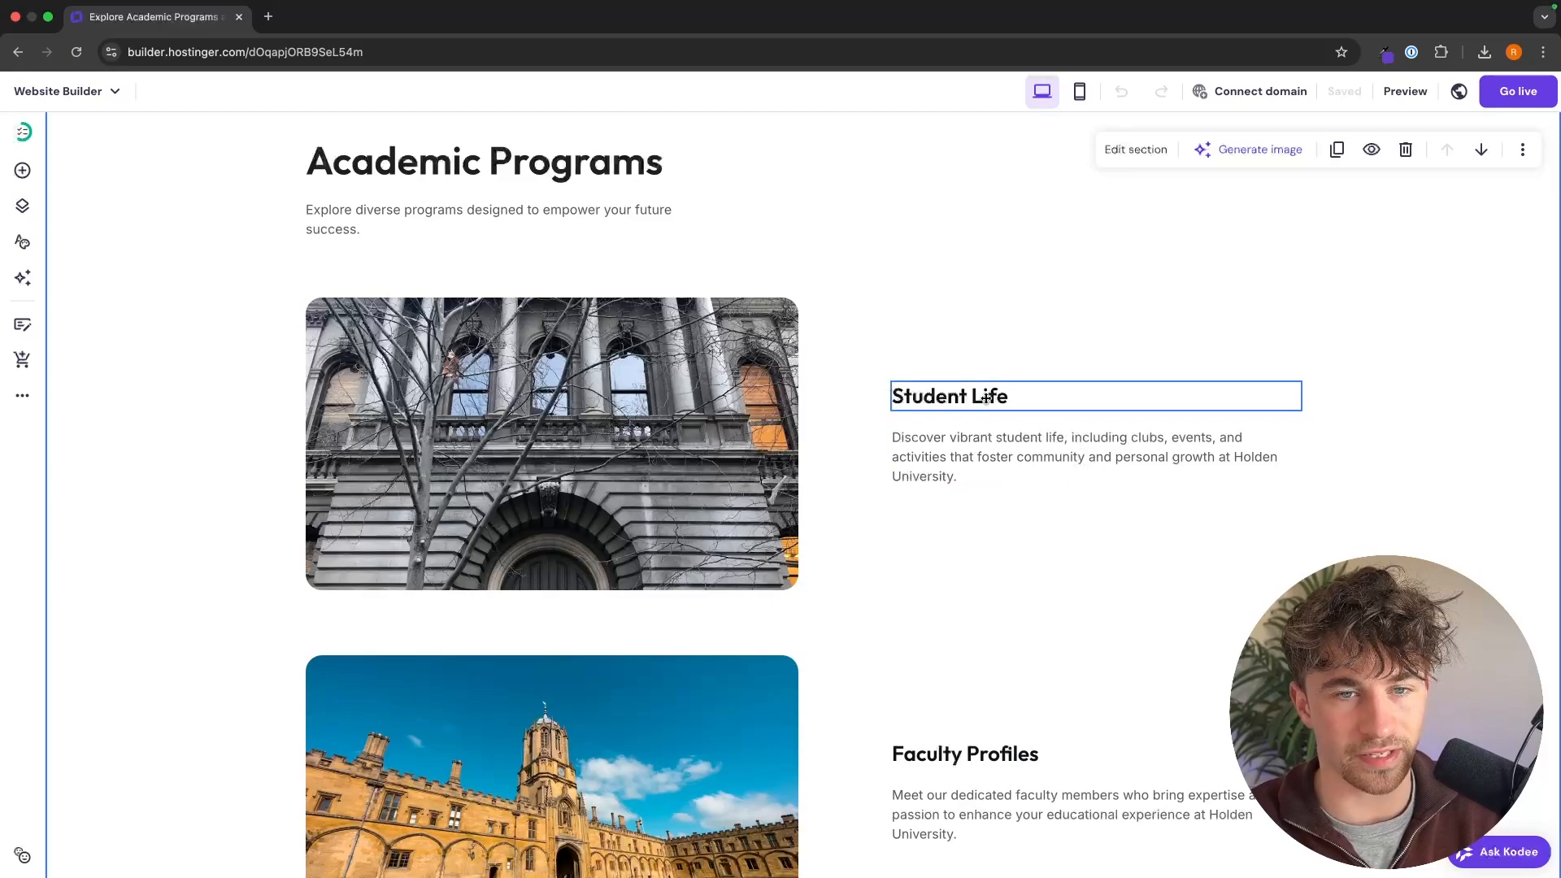
scroll(987, 397, "down", 10)
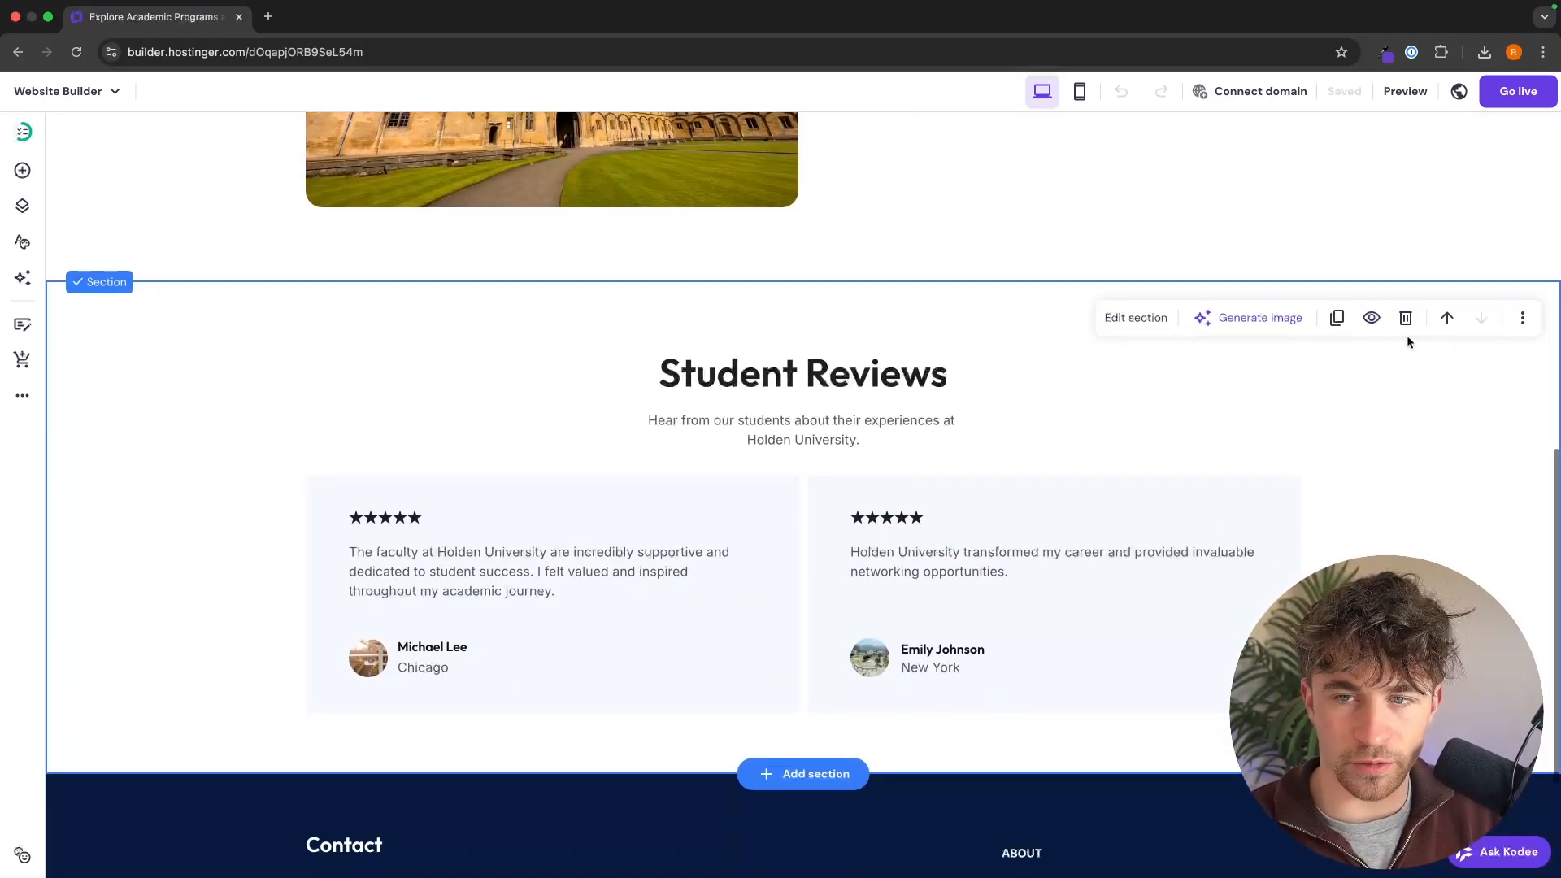
scroll(1397, 392, "down", 1)
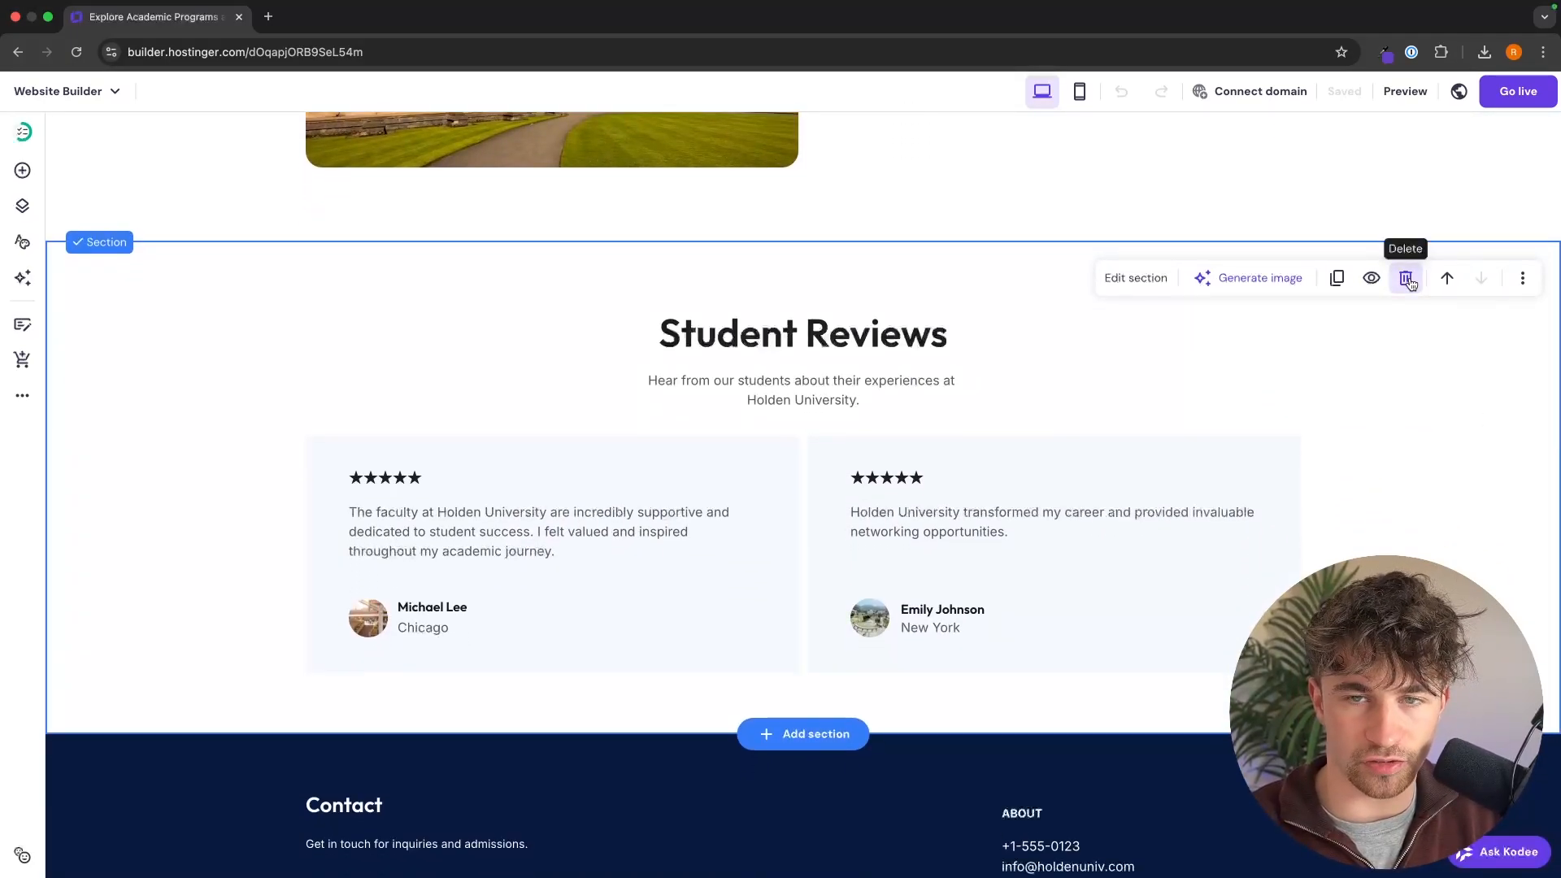
left_click(1405, 278)
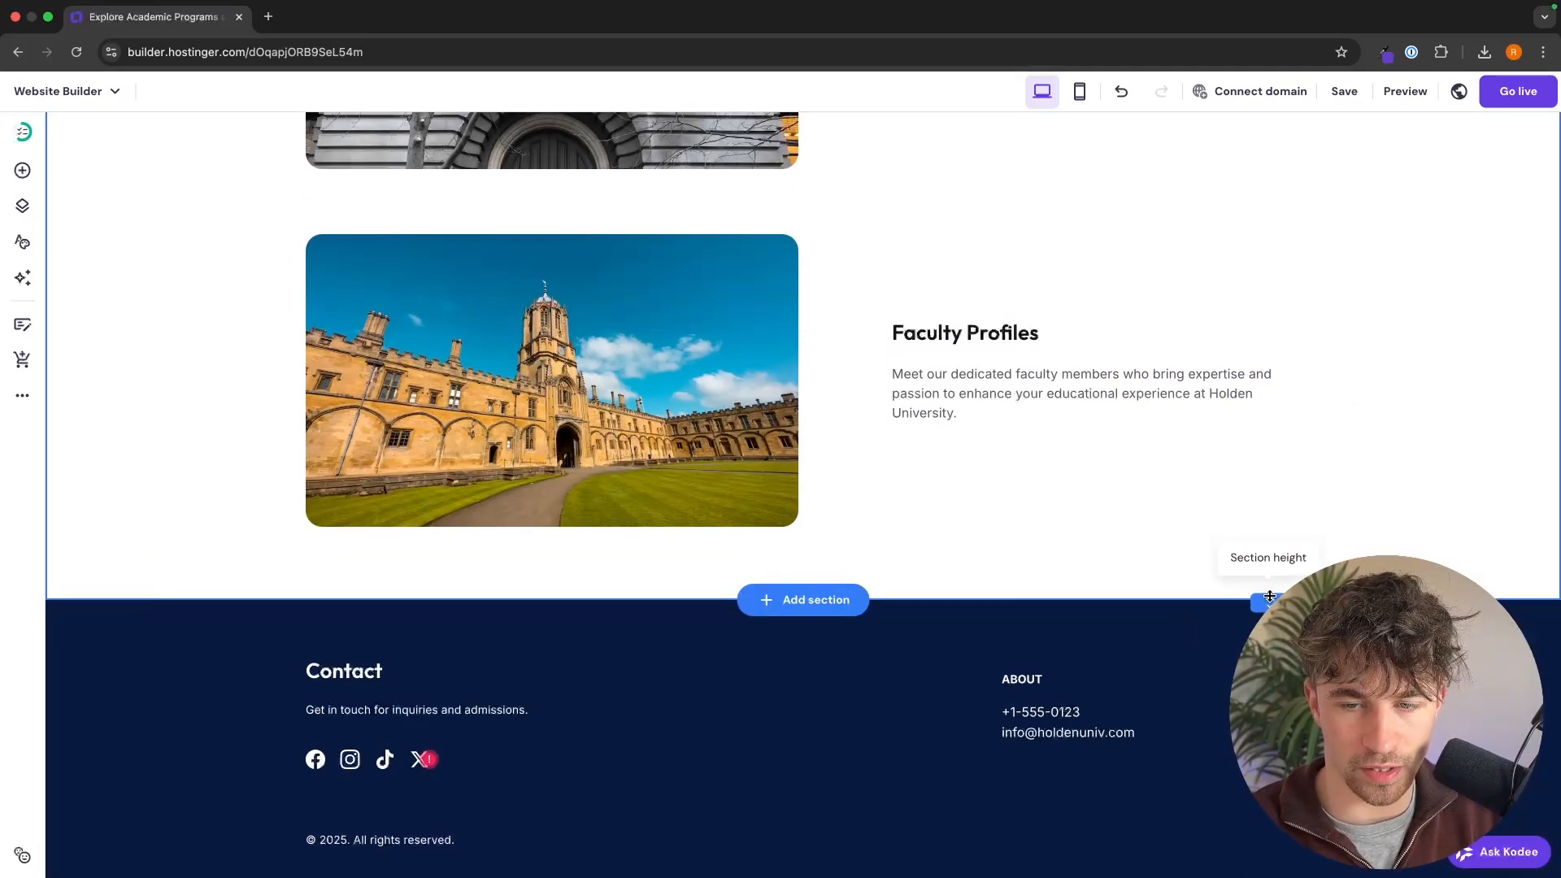
Step: Extend the Academic Programs section downward and delete the Faculty Profiles photo, heading and description from it
left_click_drag(1270, 601, 1270, 842)
scroll(1275, 439, "up", 2)
scroll(1275, 439, "up", 5)
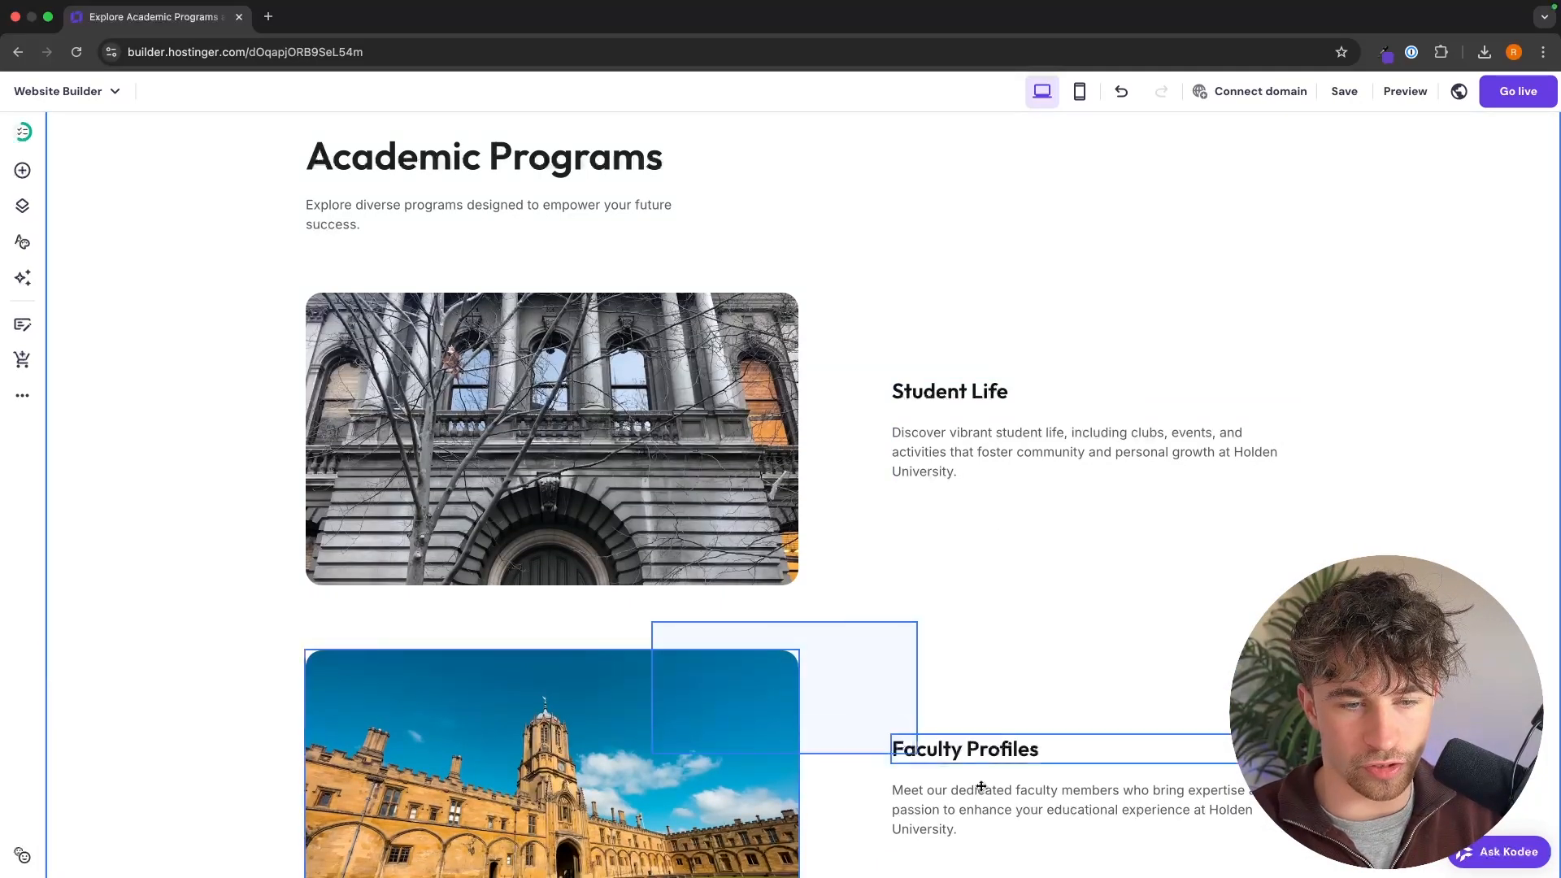
scroll(1168, 642, "down", 3)
left_click(667, 520)
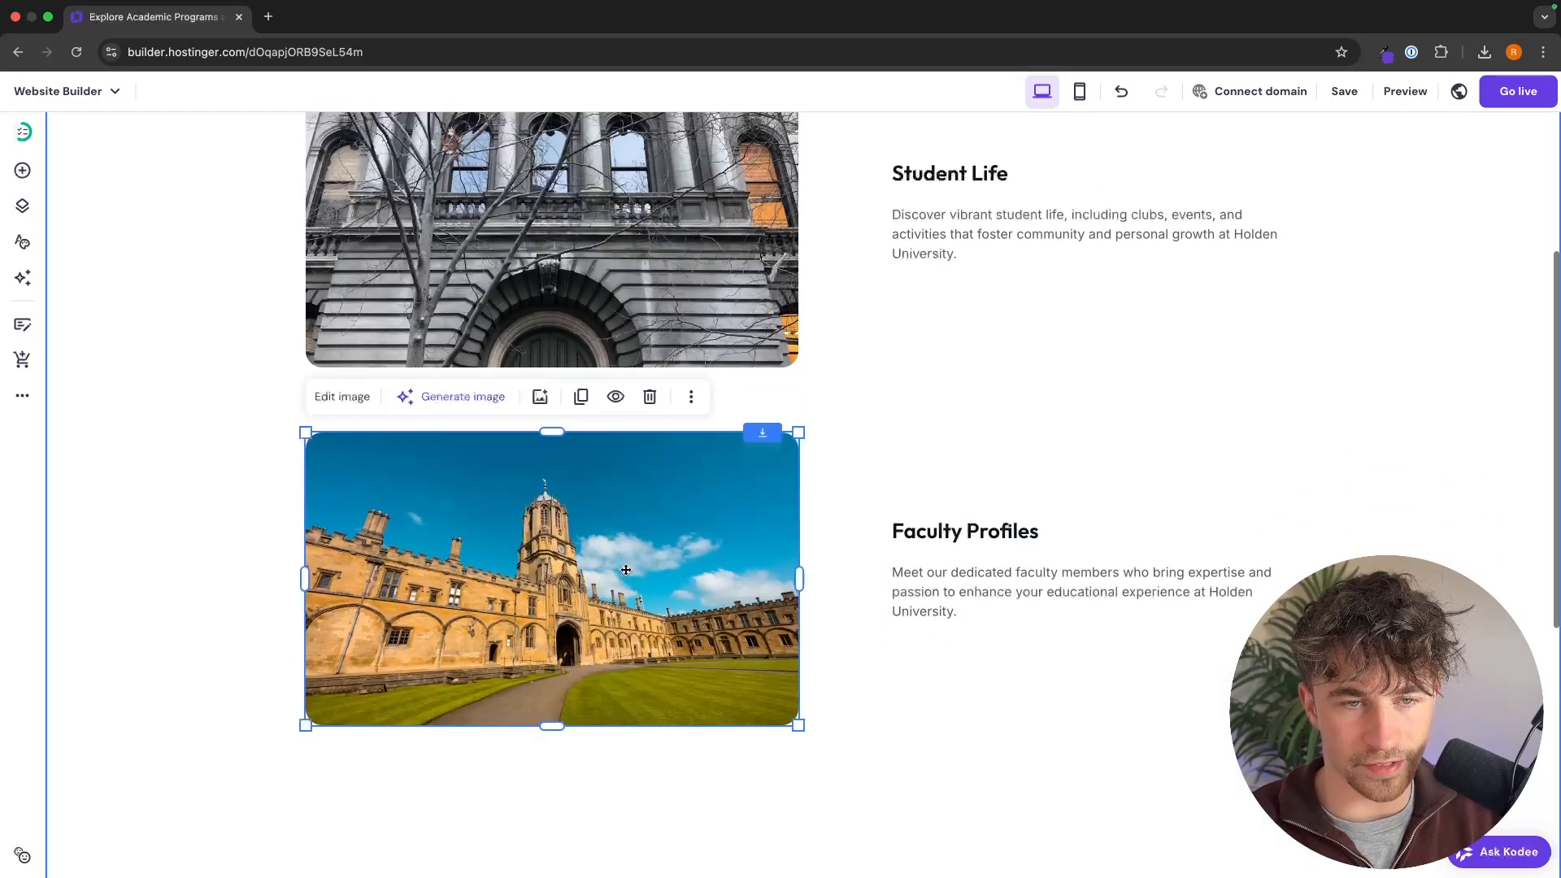
left_click(650, 397)
left_click(931, 527)
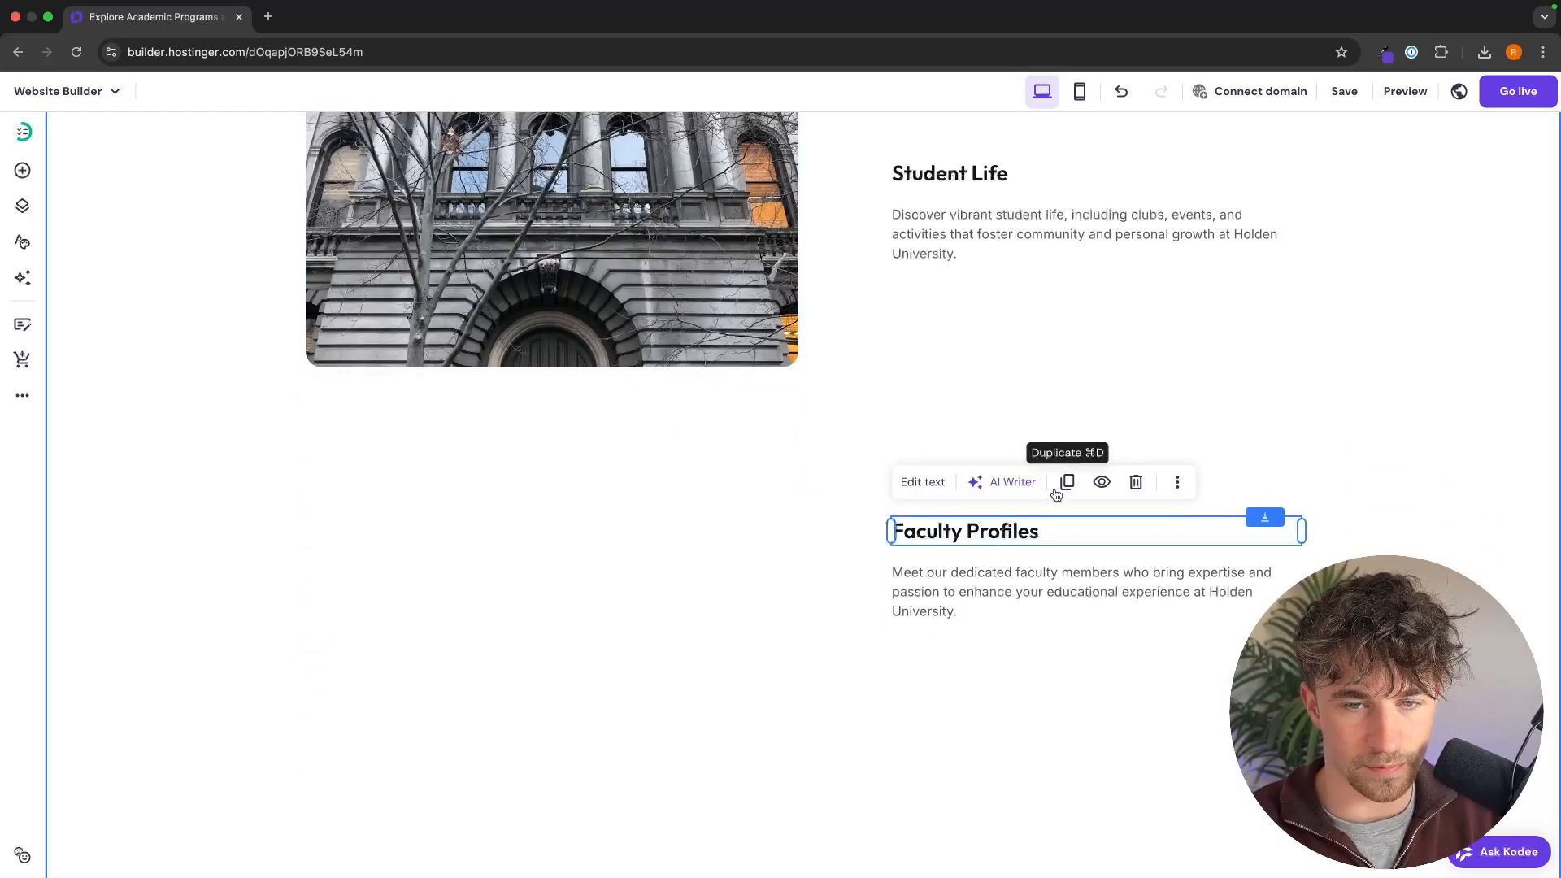
left_click(1135, 481)
left_click(1135, 526)
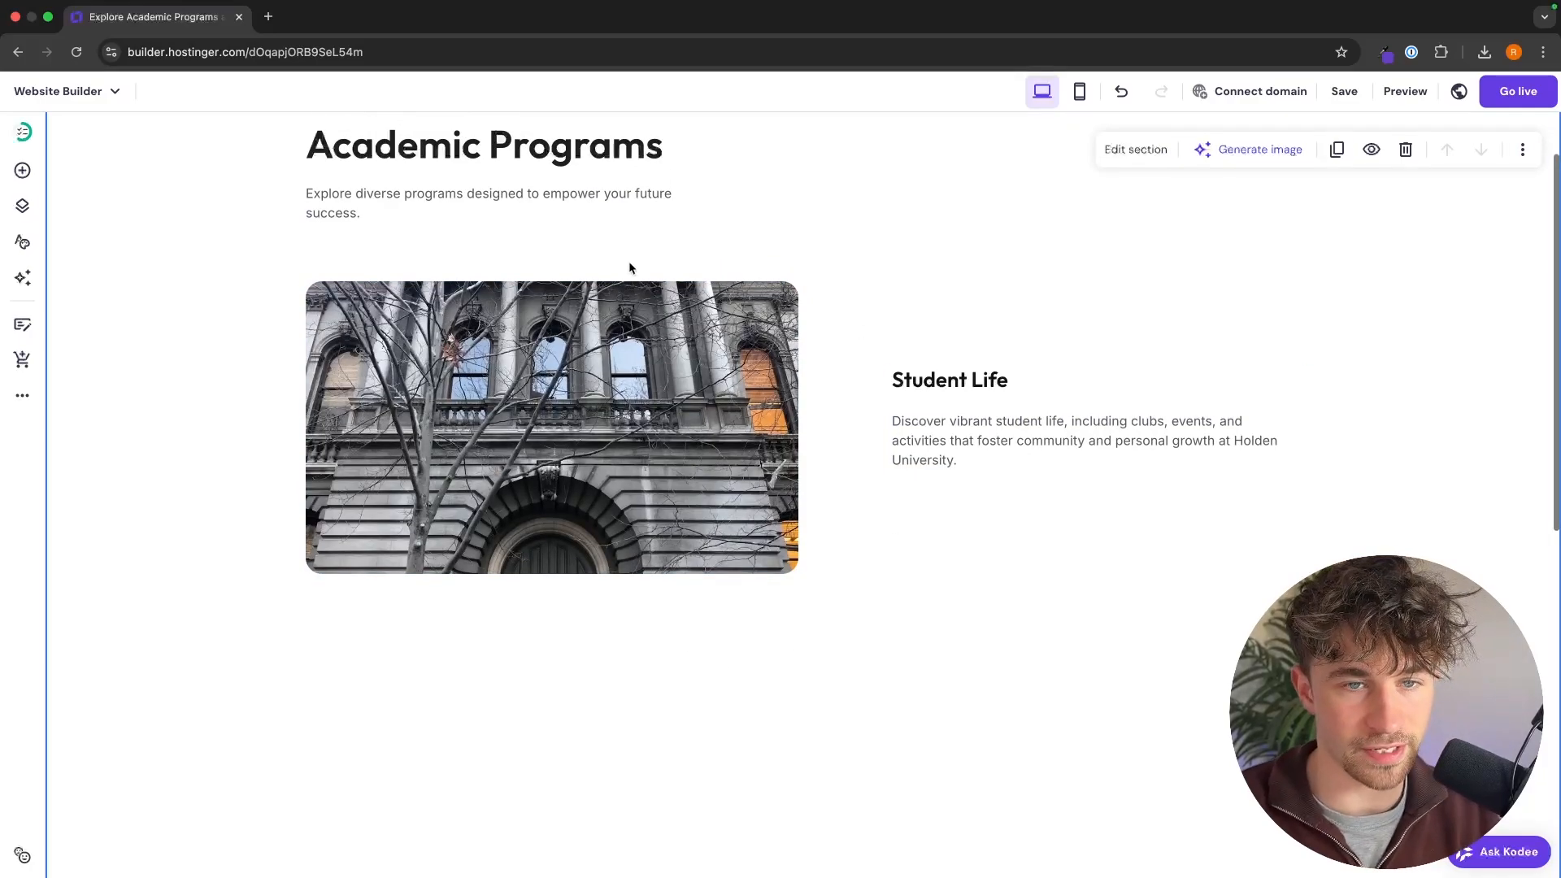
Step: Change the Student Life heading to "Undergraduate Programs", replace its description with the undergraduate programs text, and move both up beside the building photo
double_click(933, 370)
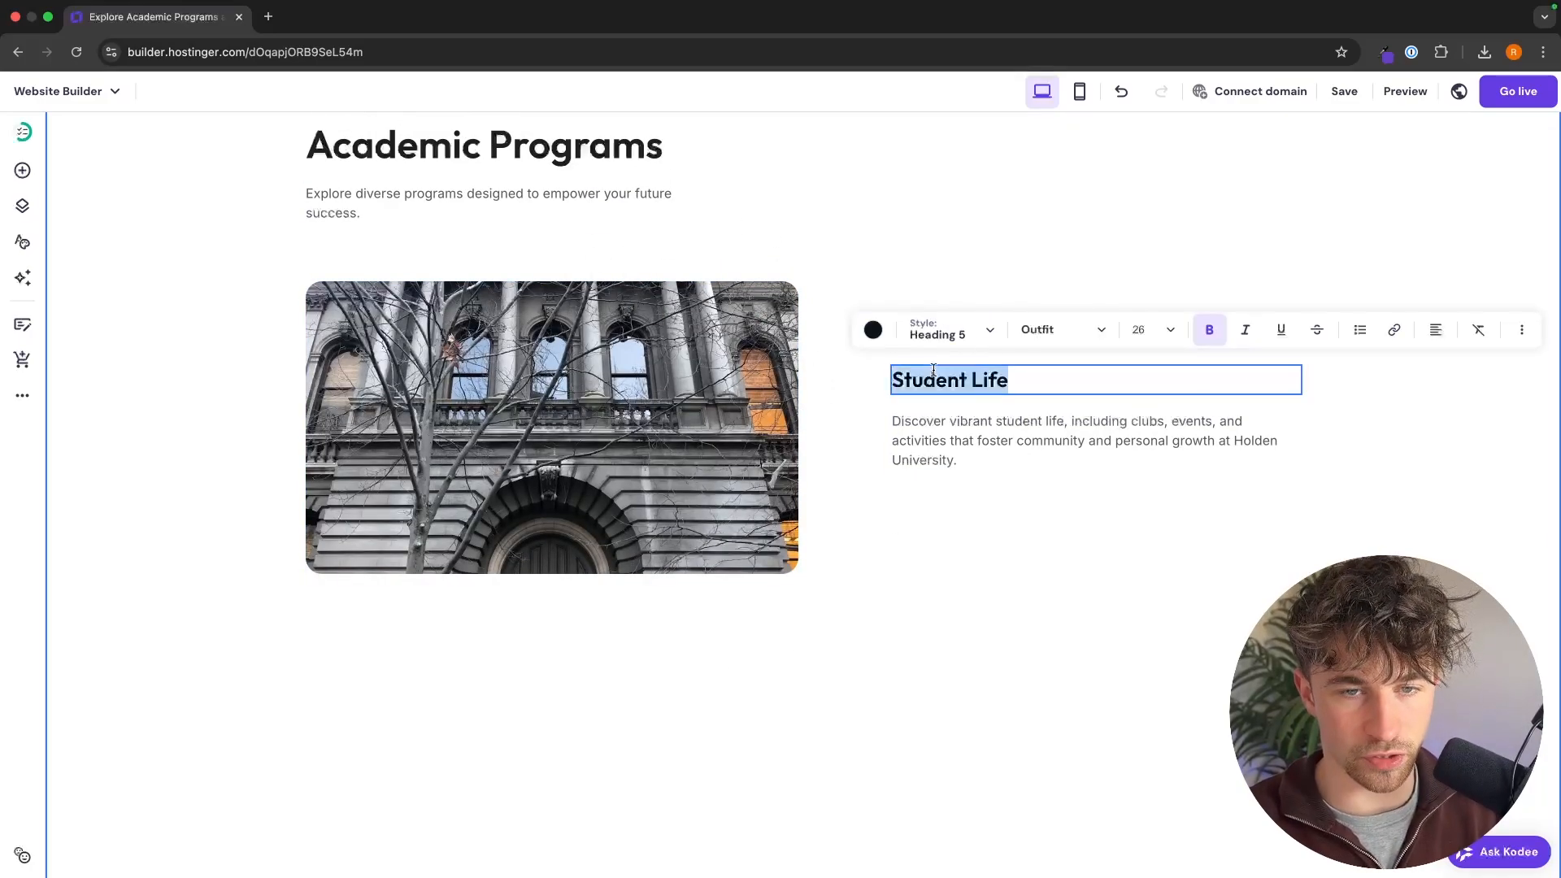
type("U")
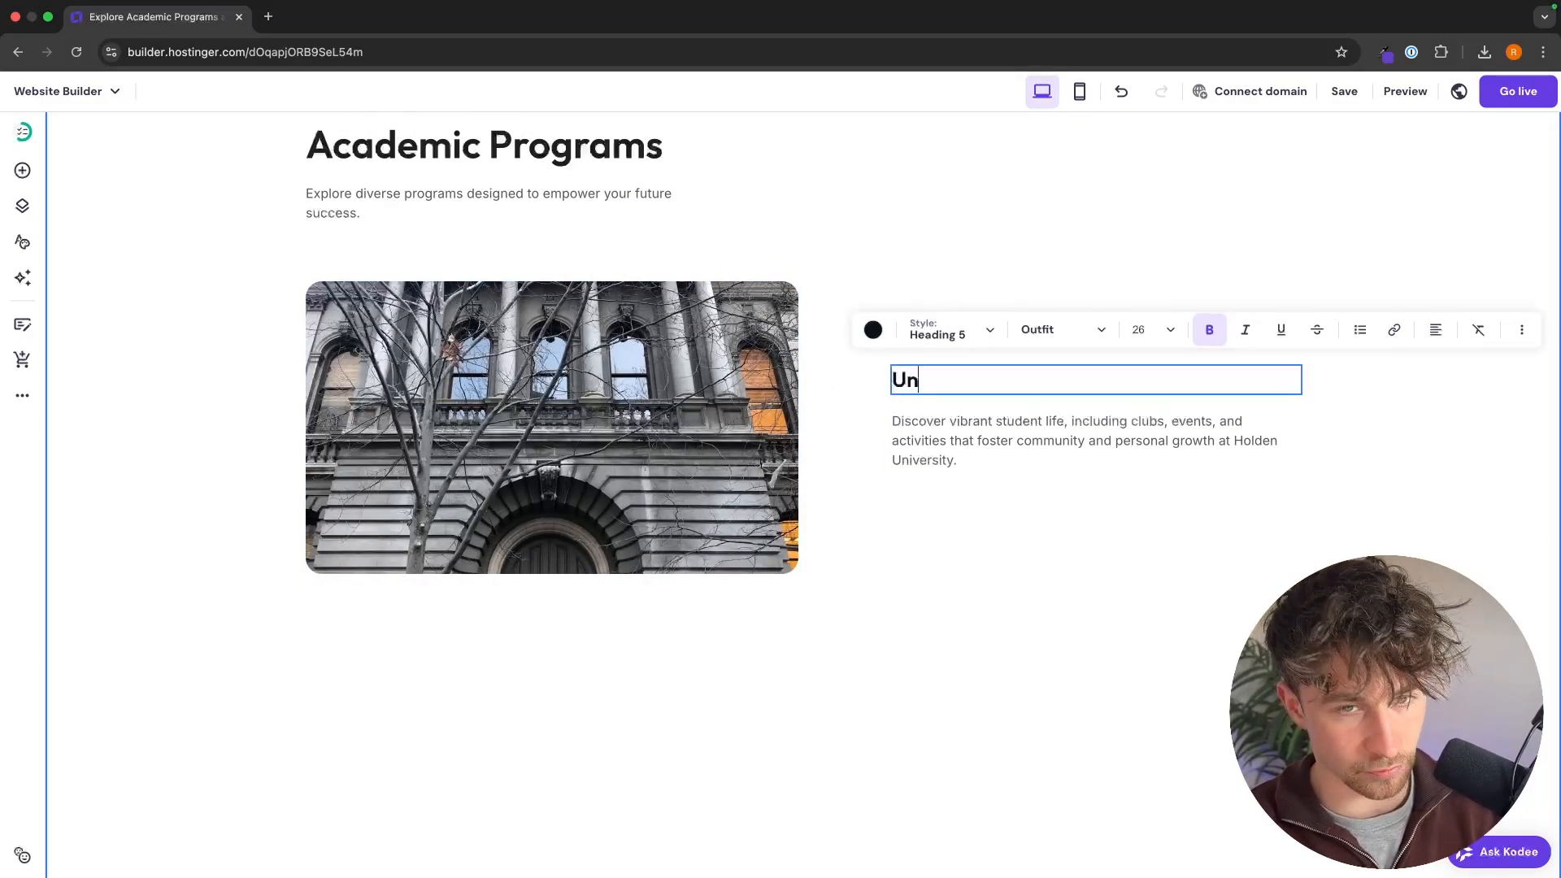
type("n")
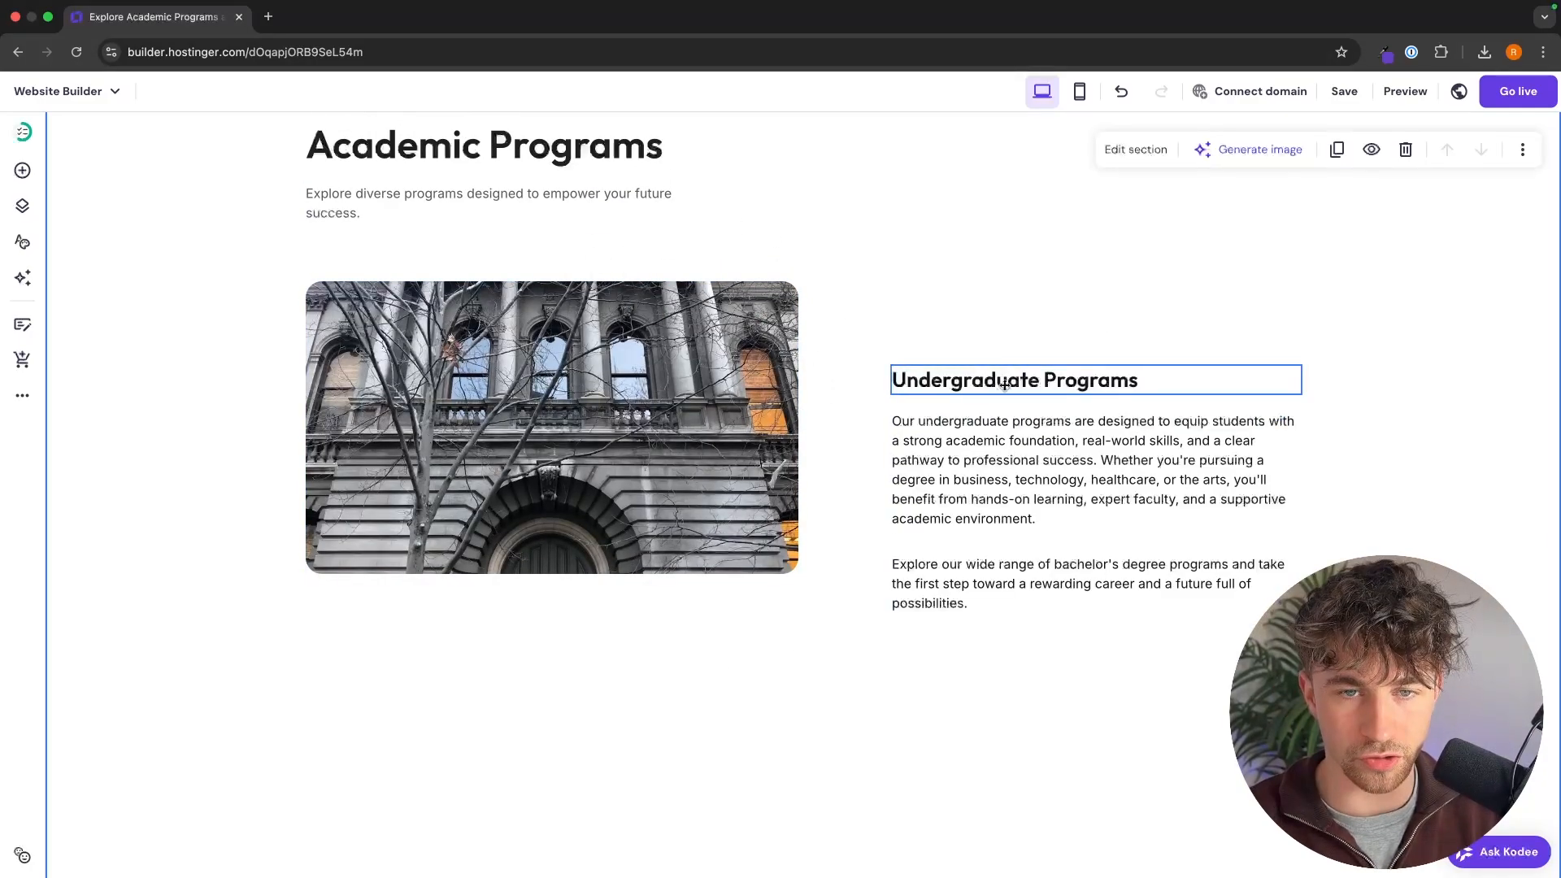
left_click_drag(1005, 378, 1004, 313)
left_click_drag(1011, 420, 1006, 356)
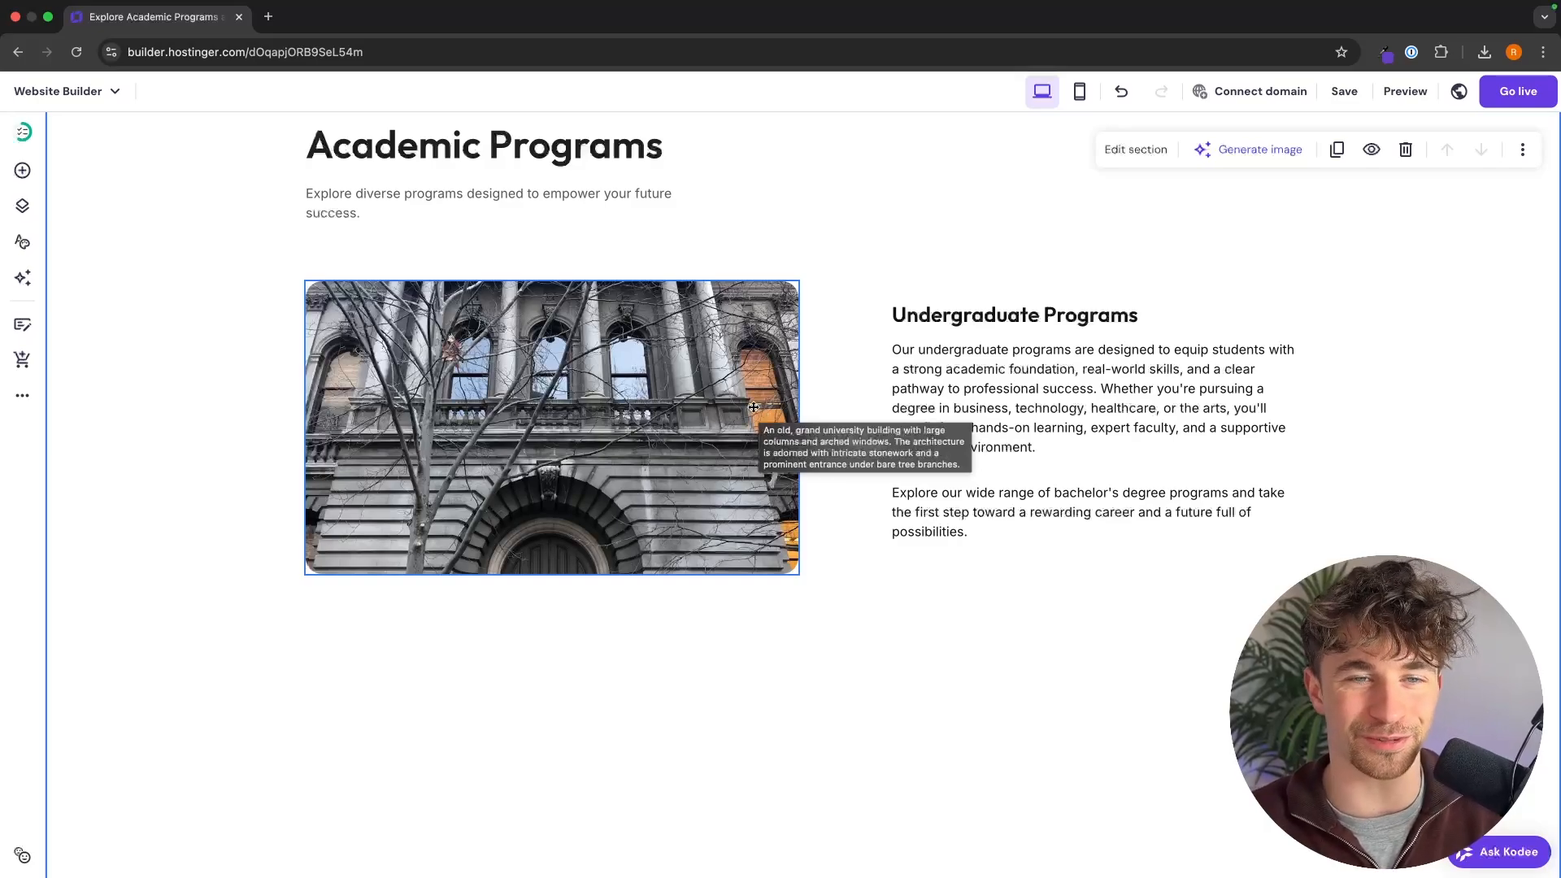
Step: Replace the building photo beside Undergraduate Programs with the downloaded photo of three students, uploading it to the media library
left_click(731, 376)
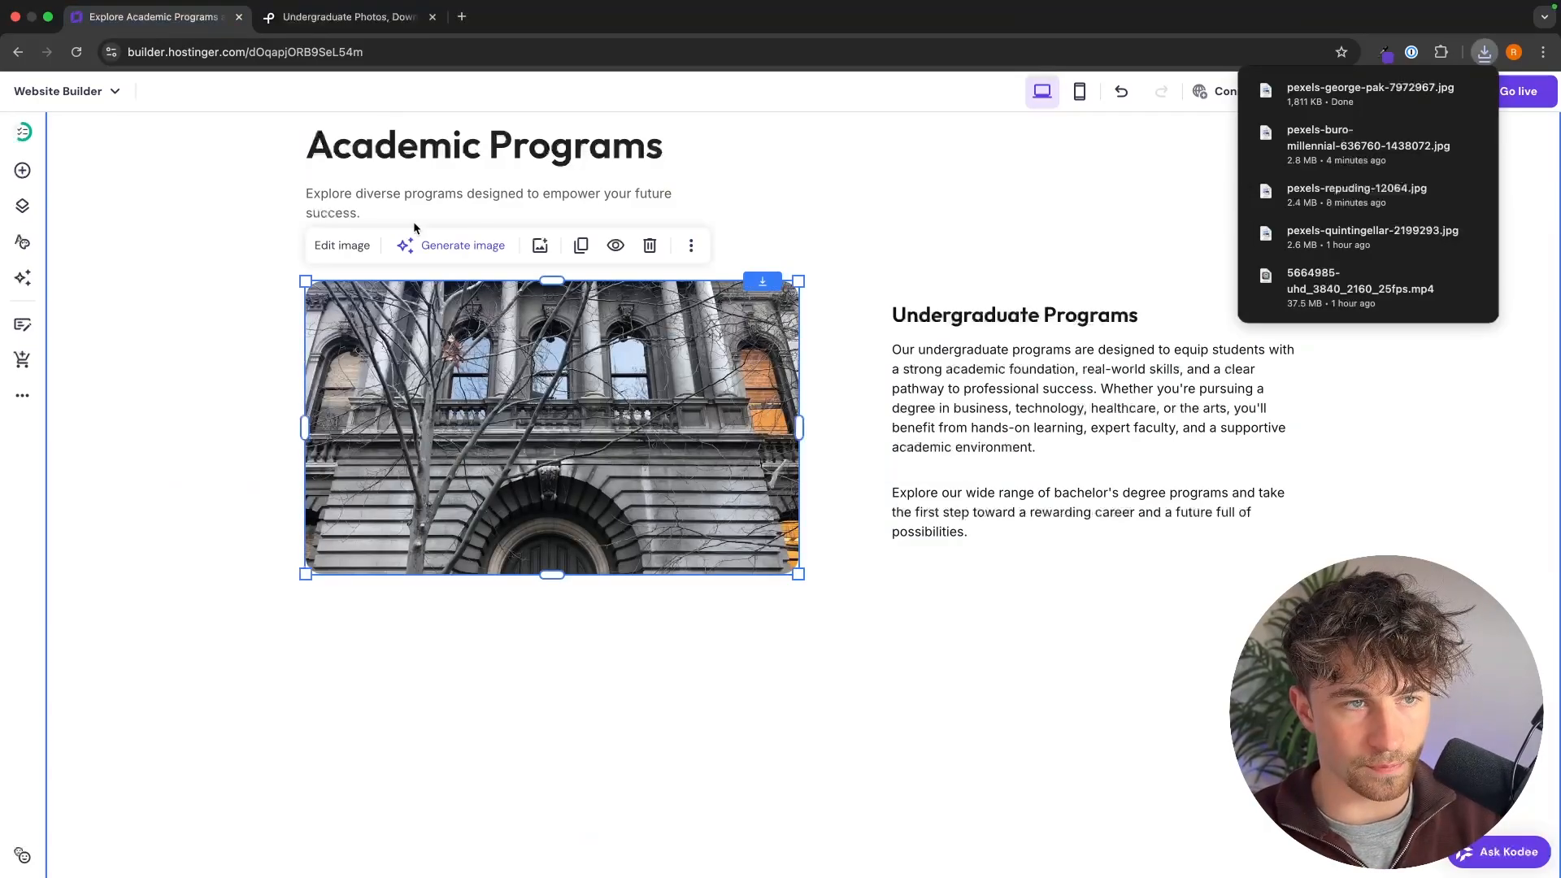
left_click(359, 244)
left_click(973, 429)
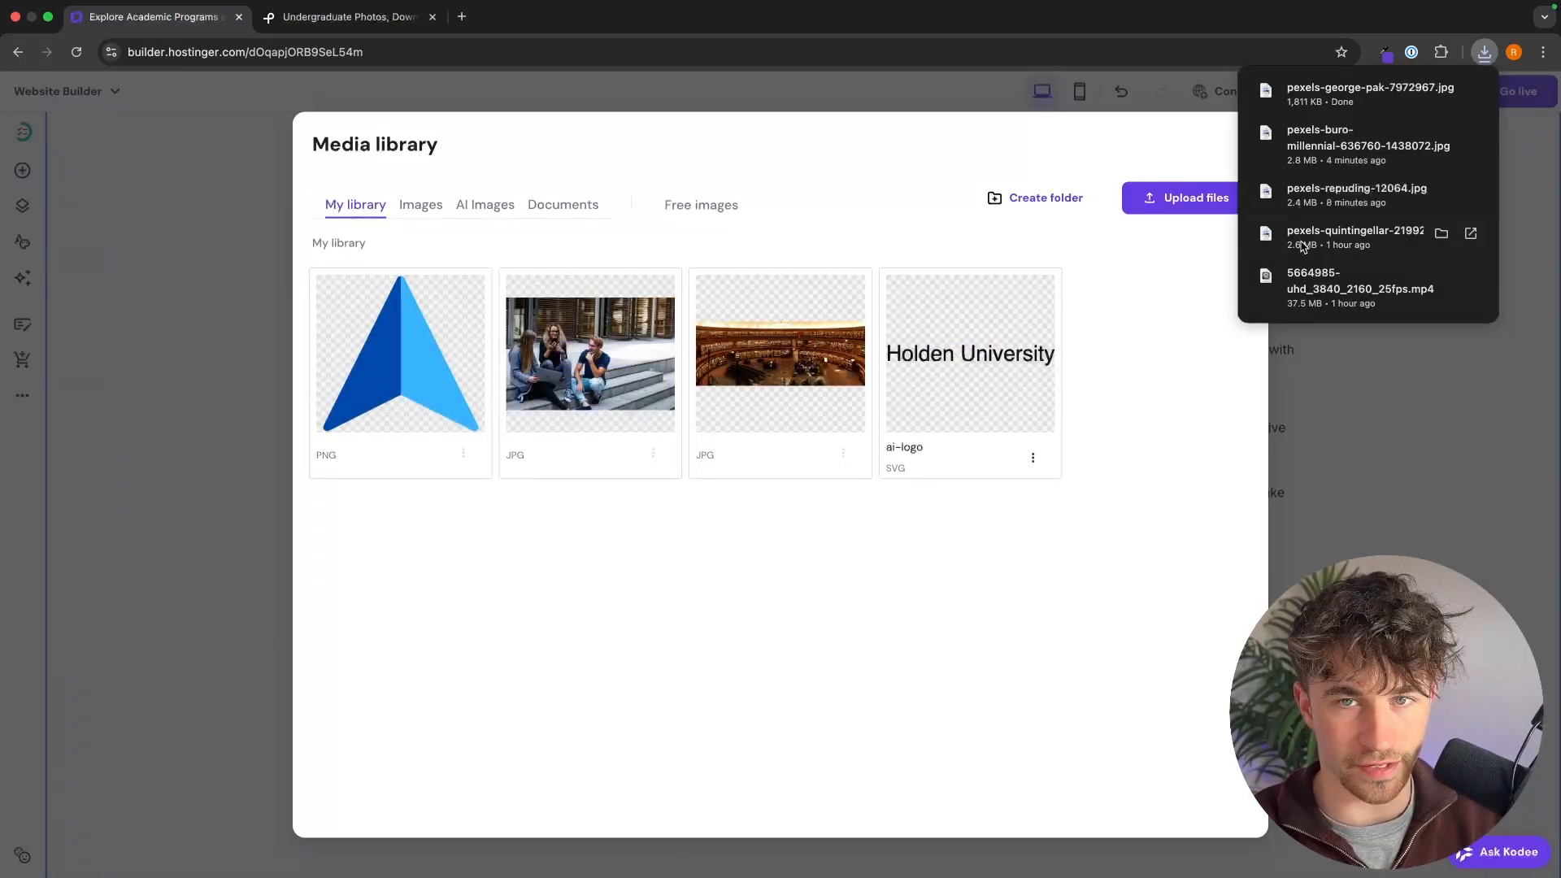
left_click(1171, 200)
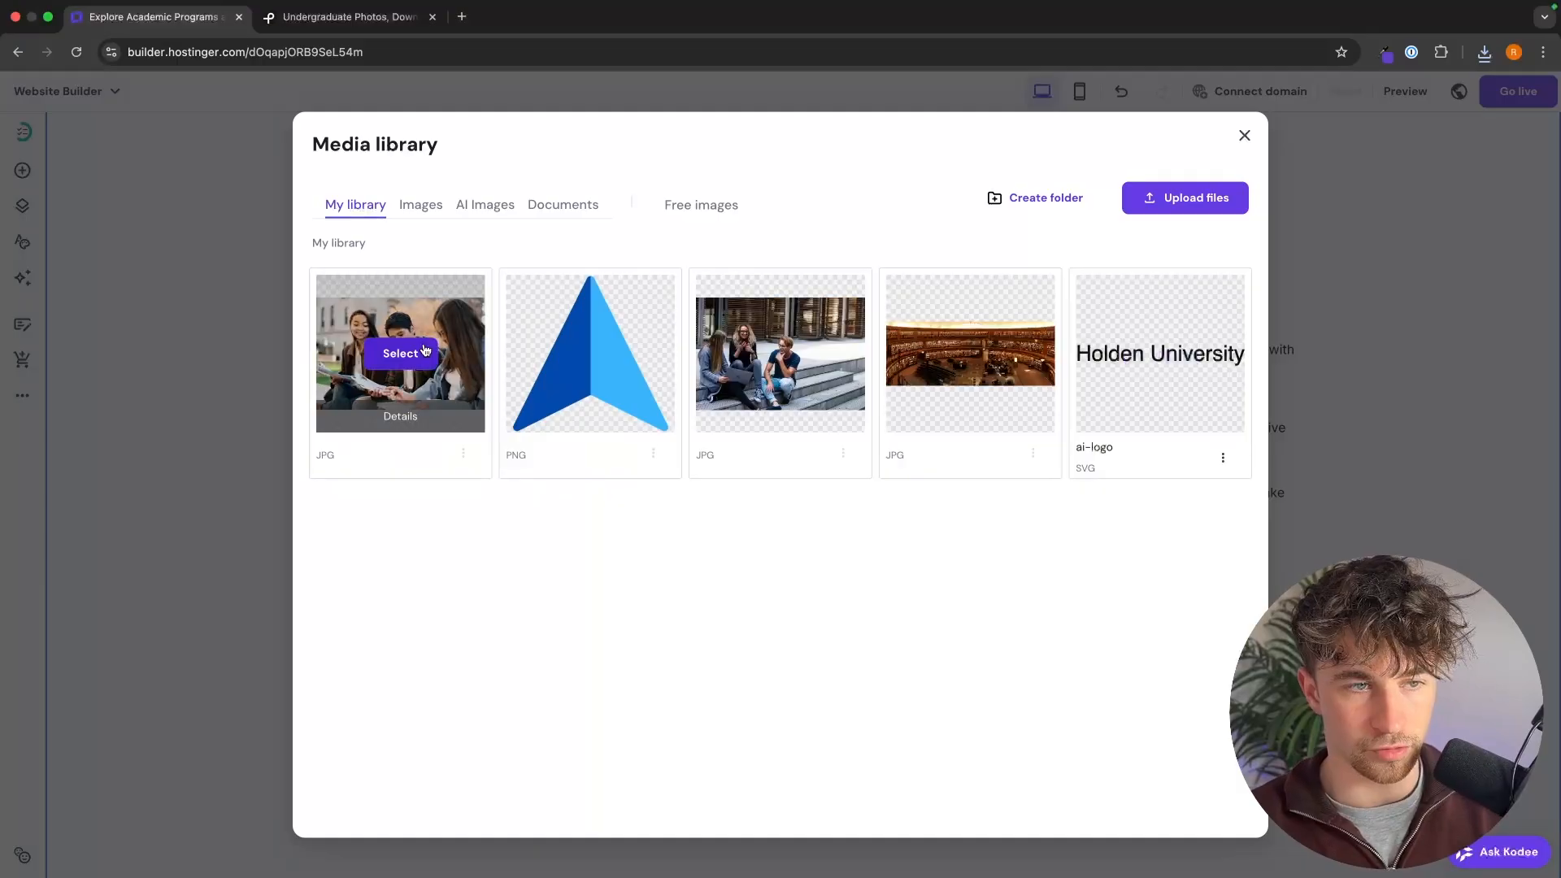
left_click(395, 353)
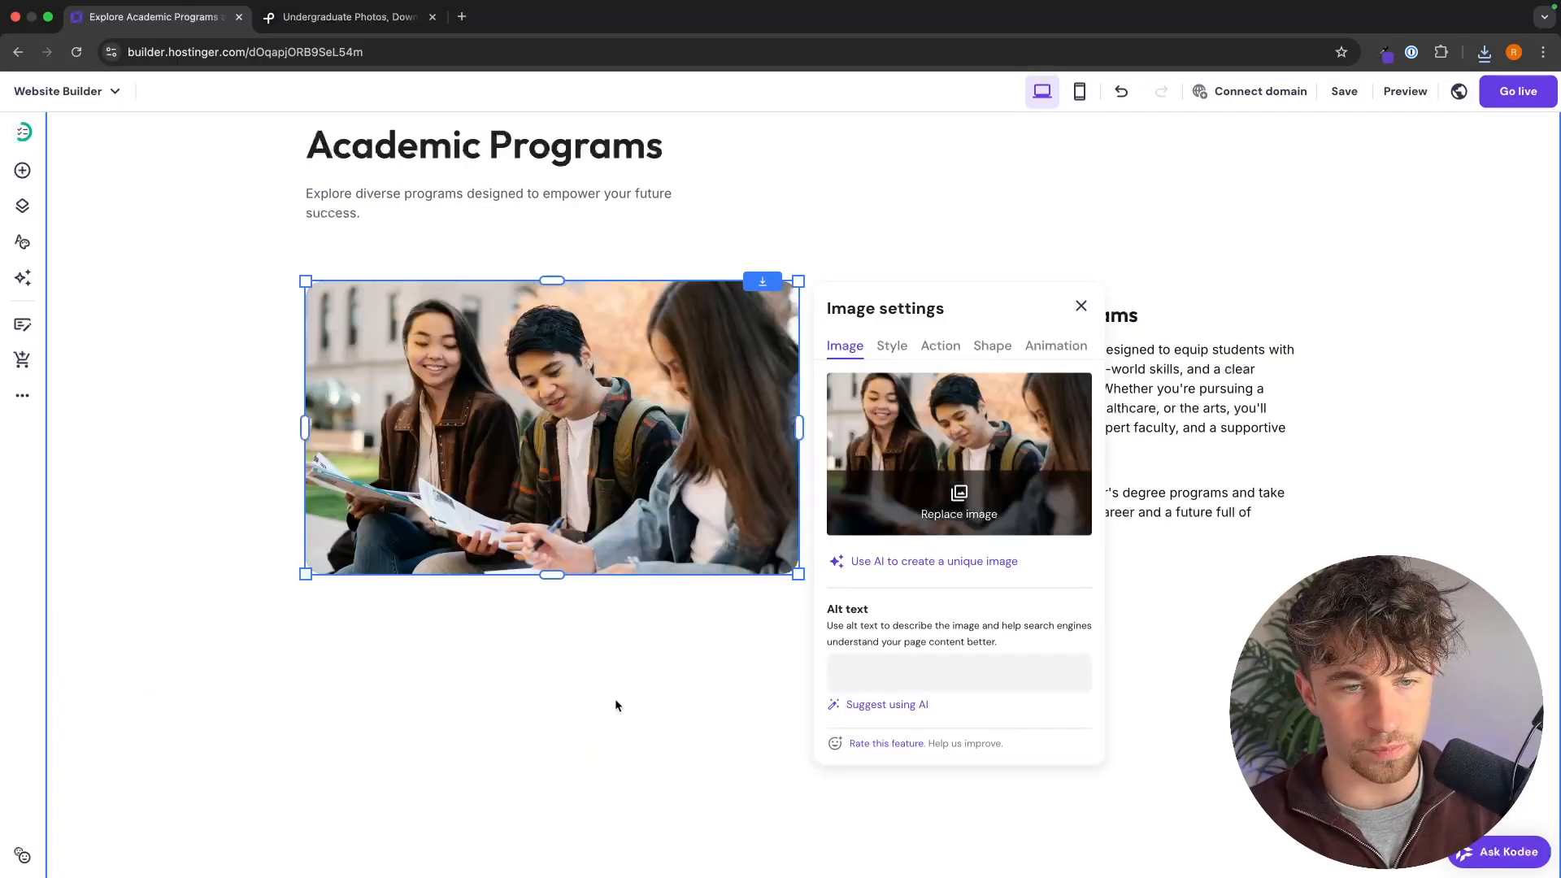
left_click(616, 704)
Step: Add a text element below the Undergraduate Programs description with a bulleted list of ten programs, from Business Administration to Environmental Science
scroll(836, 630, "down", 2)
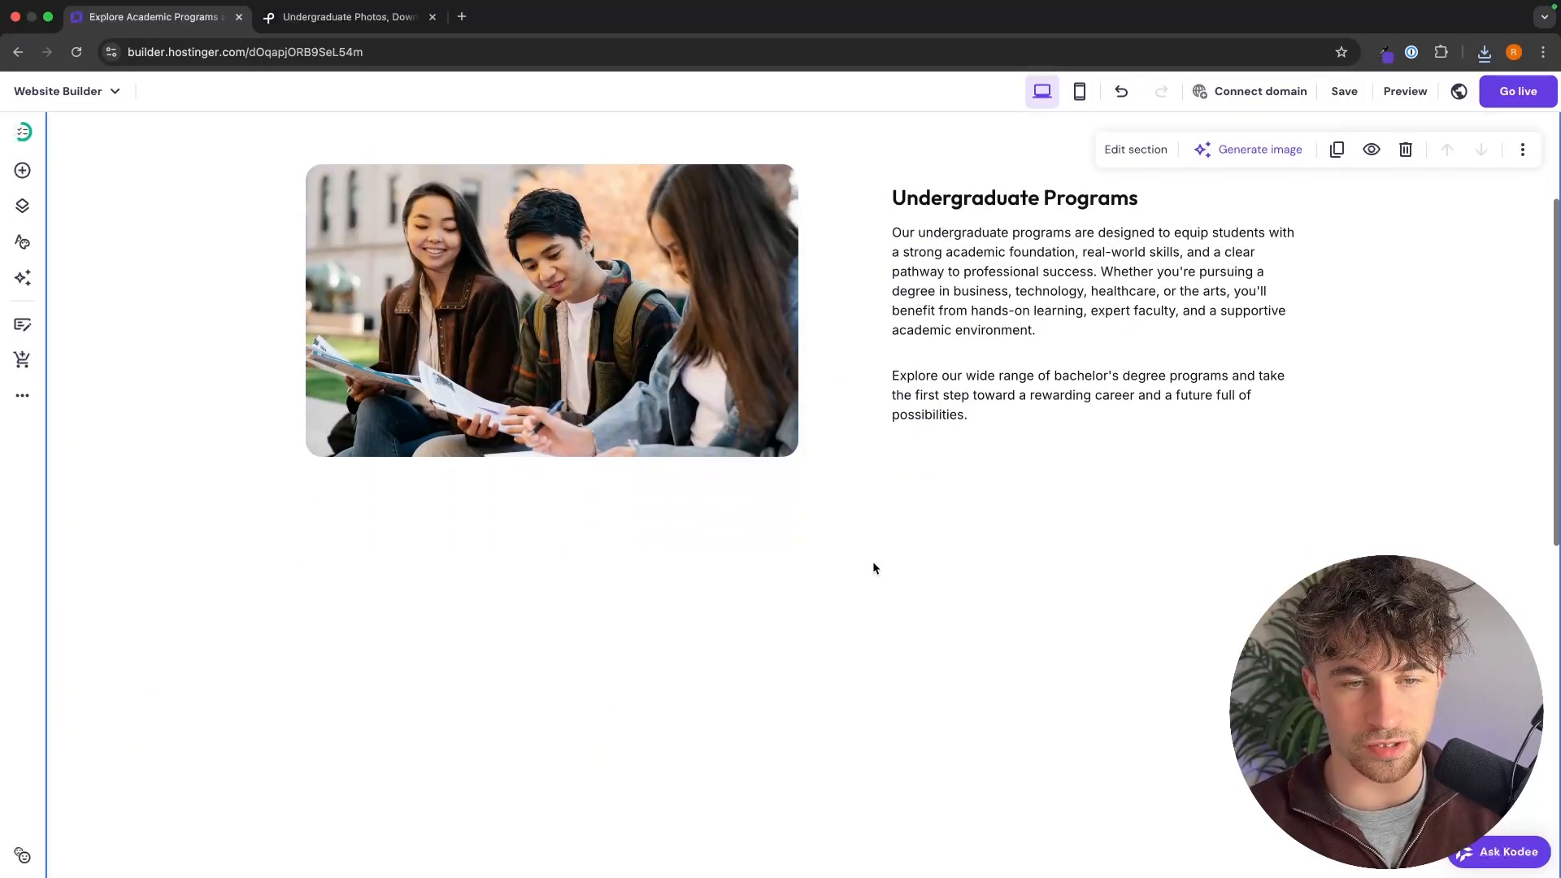
scroll(384, 405, "down", 1)
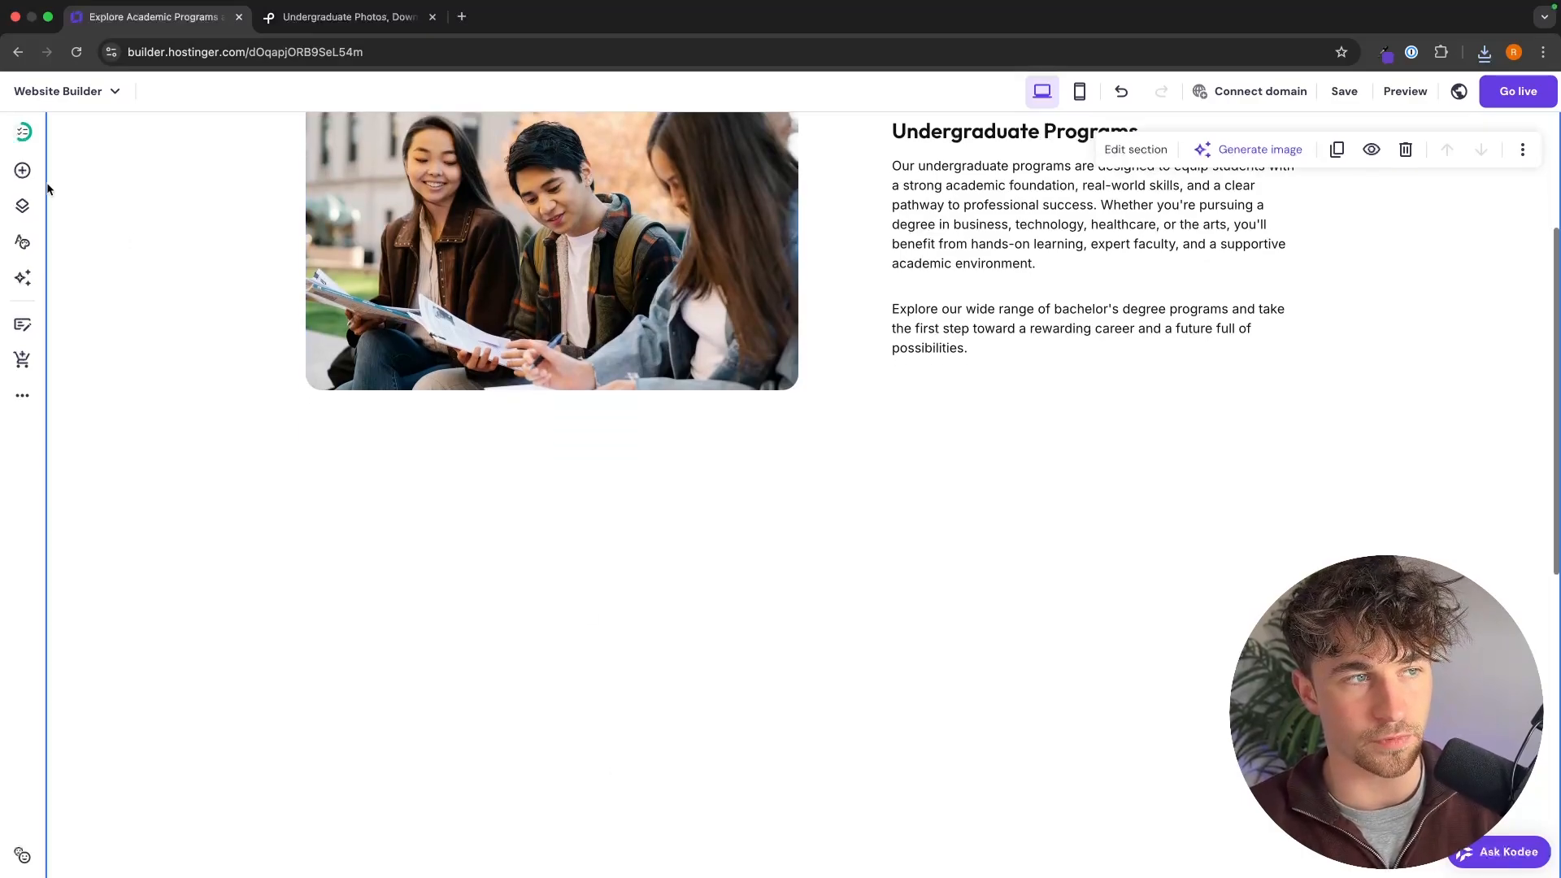
left_click(23, 170)
left_click_drag(98, 296, 676, 480)
scroll(867, 600, "down", 3)
left_click(871, 586)
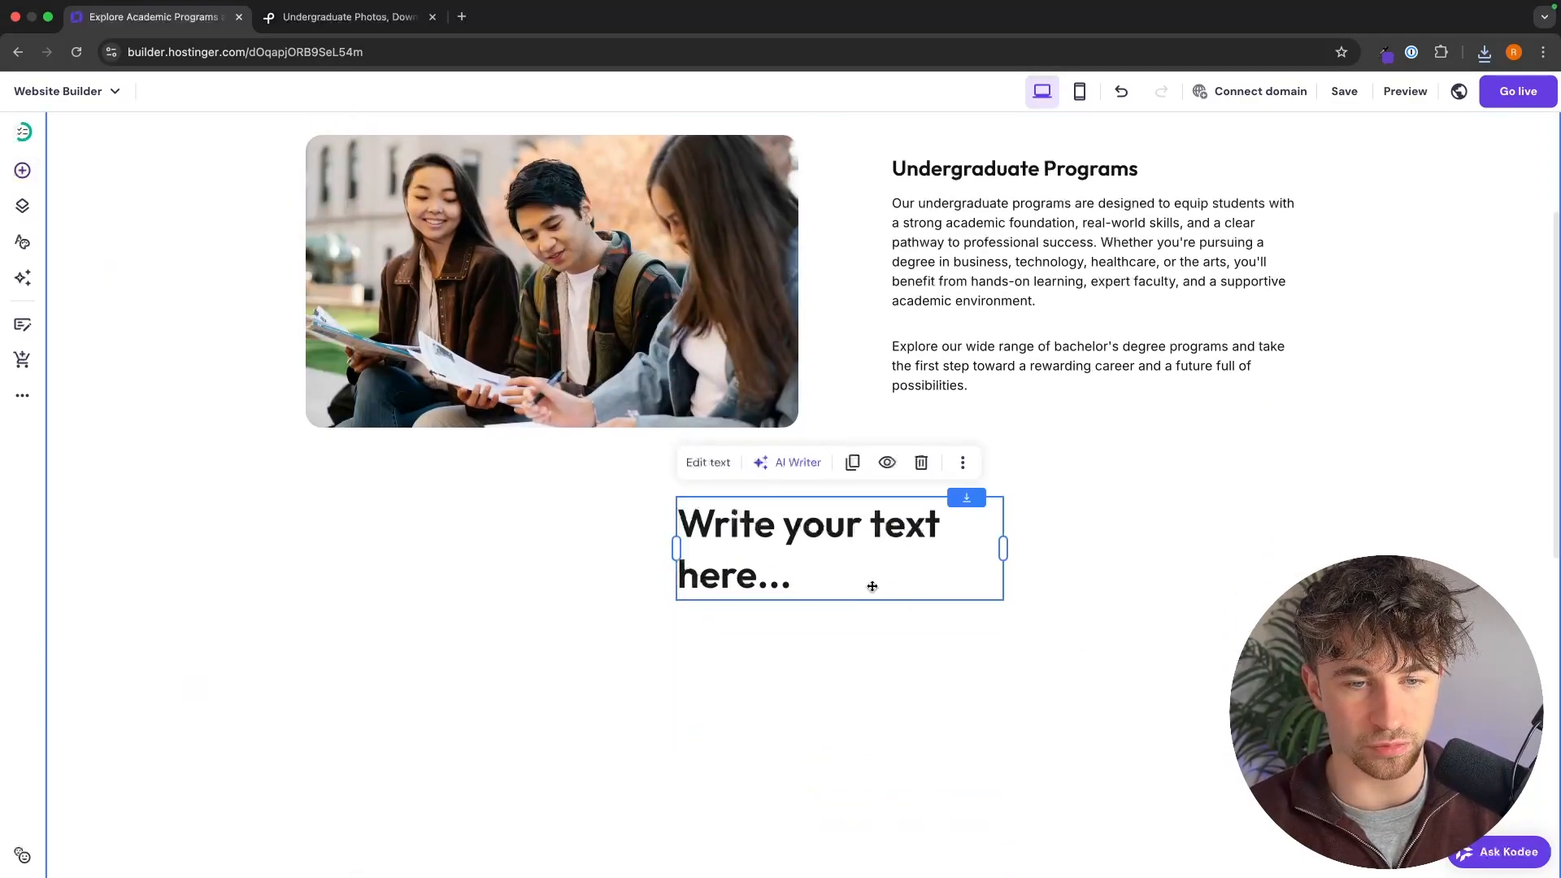
left_click_drag(871, 586, 537, 535)
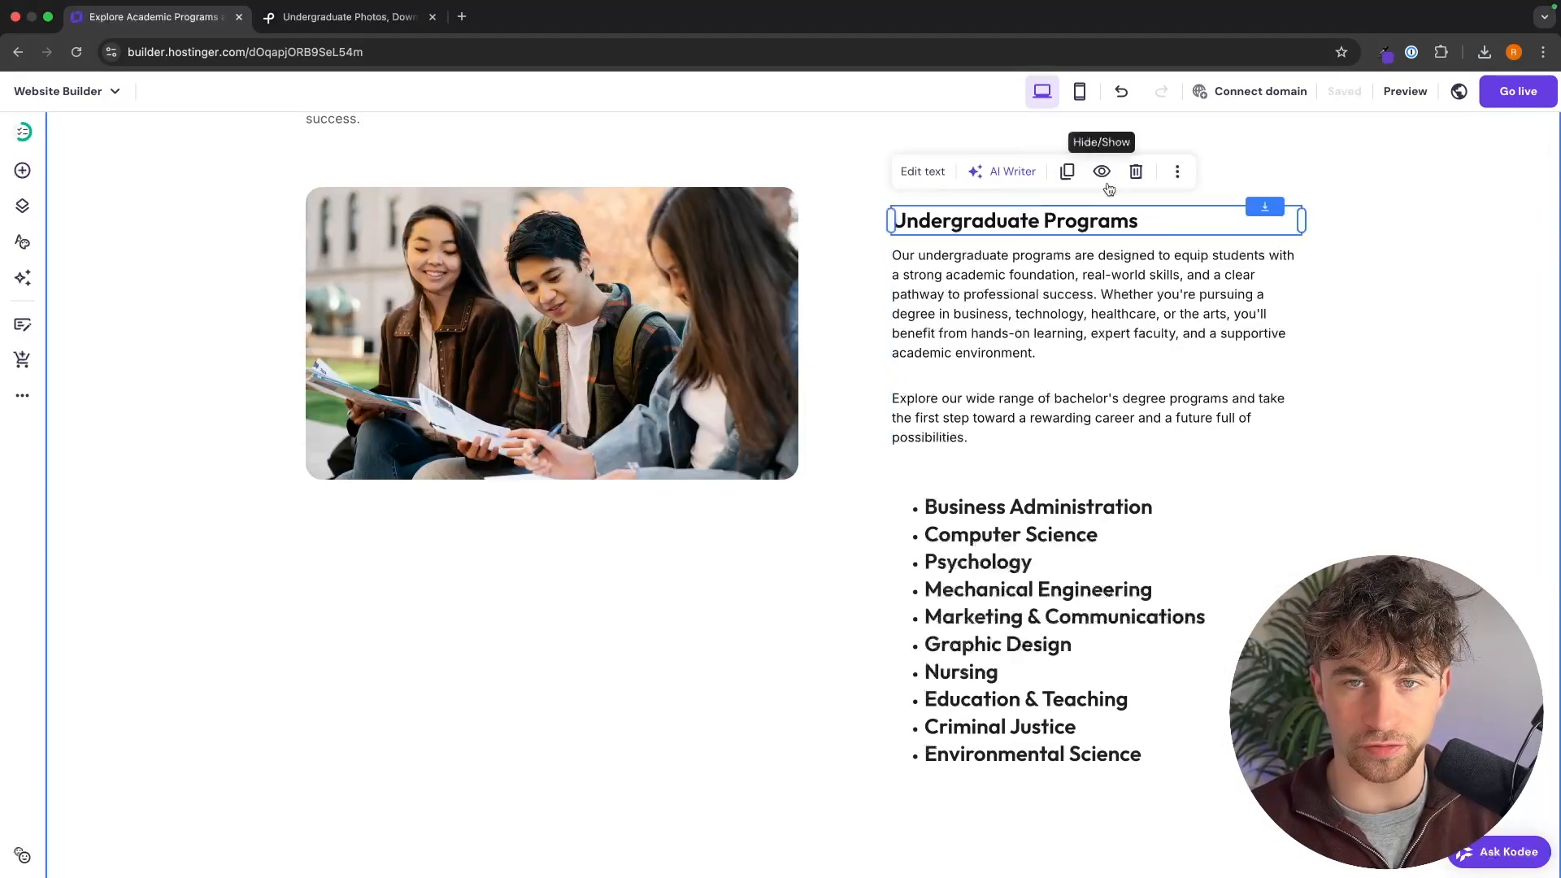
Step: Duplicate the students photo and place the copy just below the bulleted program list
left_click(765, 228)
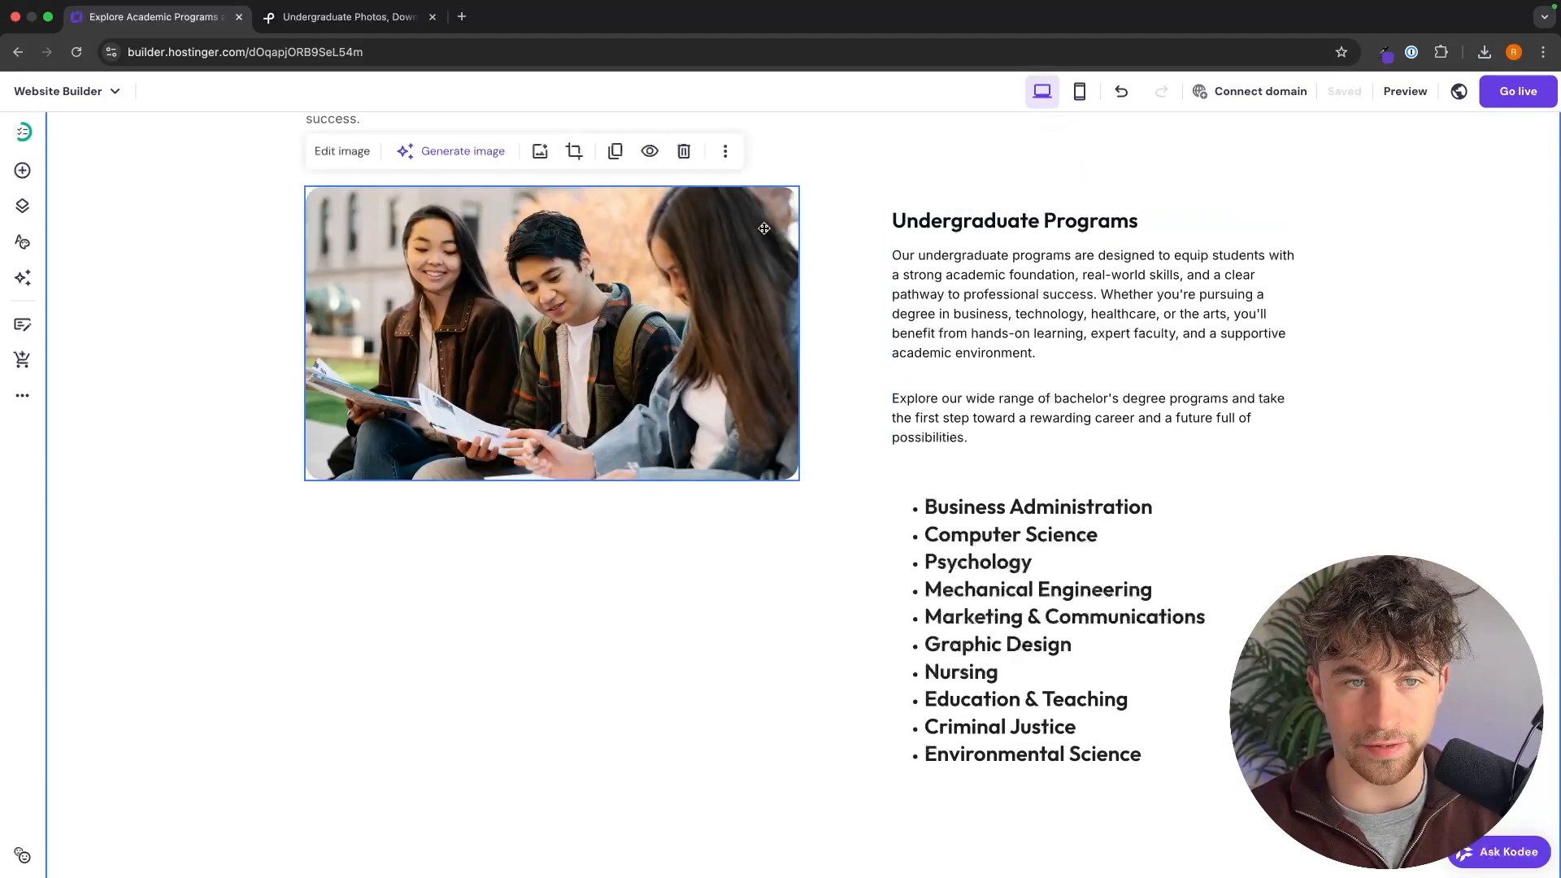
left_click(616, 152)
left_click_drag(690, 418, 1166, 607)
Step: Duplicate the Undergraduate Programs heading and place the copy to the left of the second students photo, near its upper edge
scroll(1009, 325, "up", 4)
left_click(1008, 200)
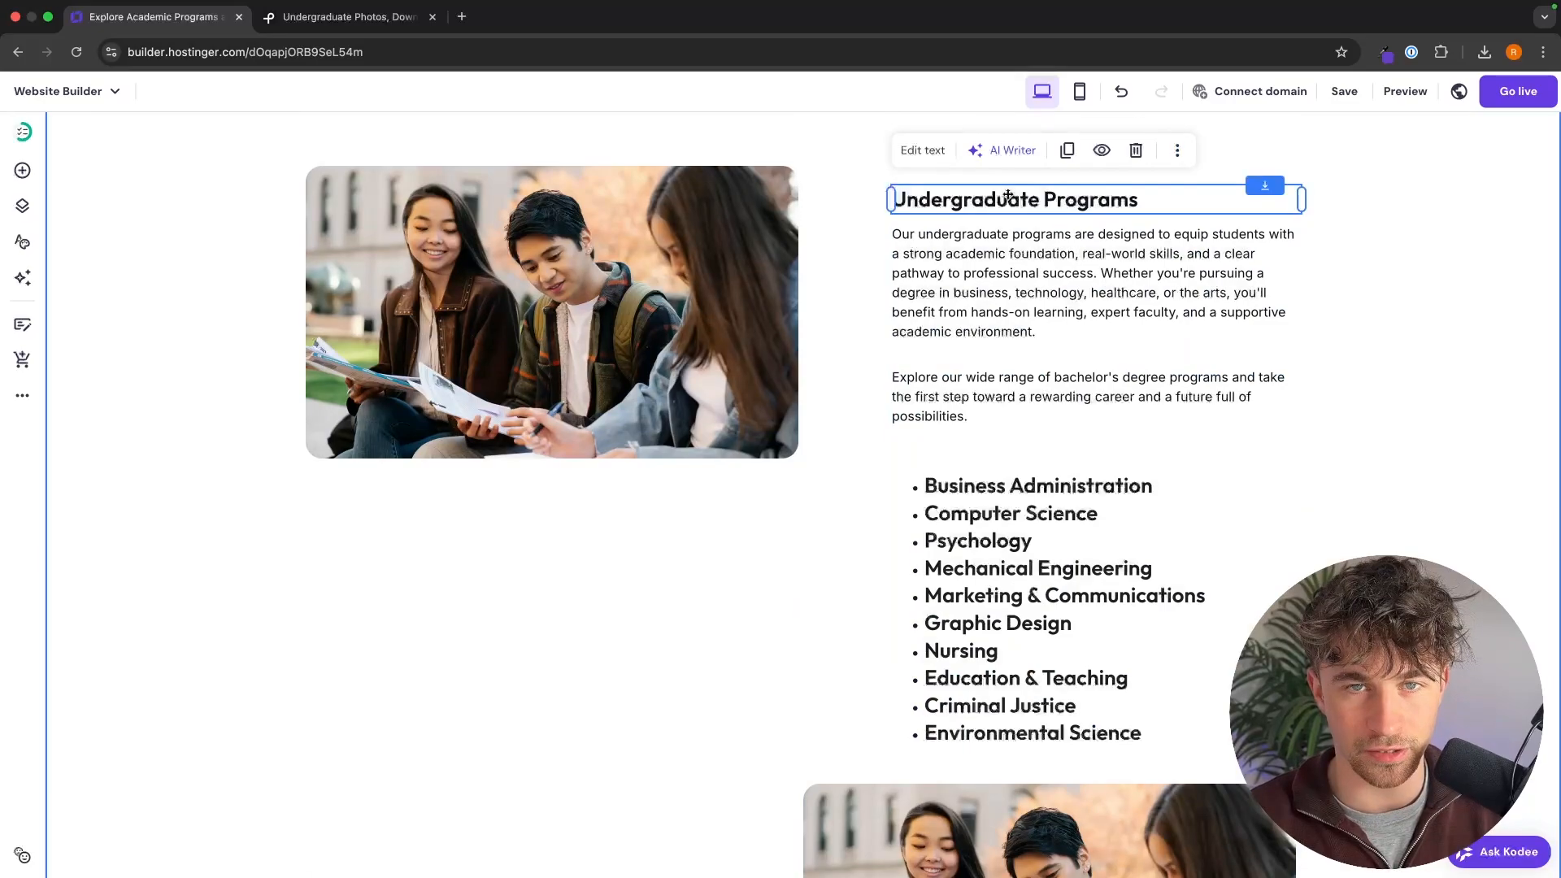
left_click(1068, 149)
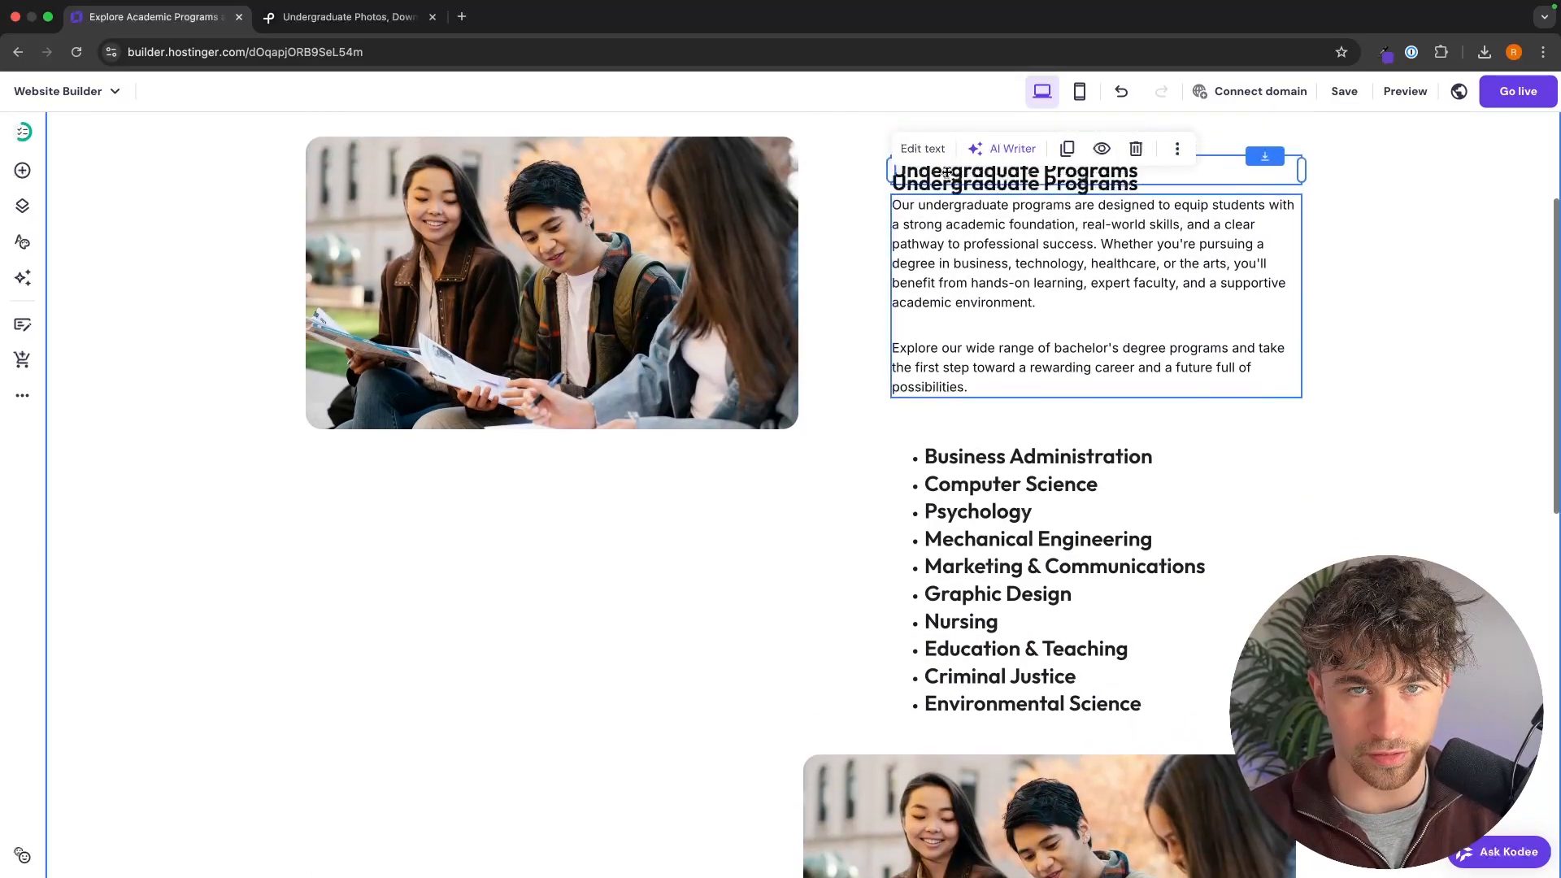
scroll(946, 172, "up", 1)
left_click_drag(983, 236, 382, 811)
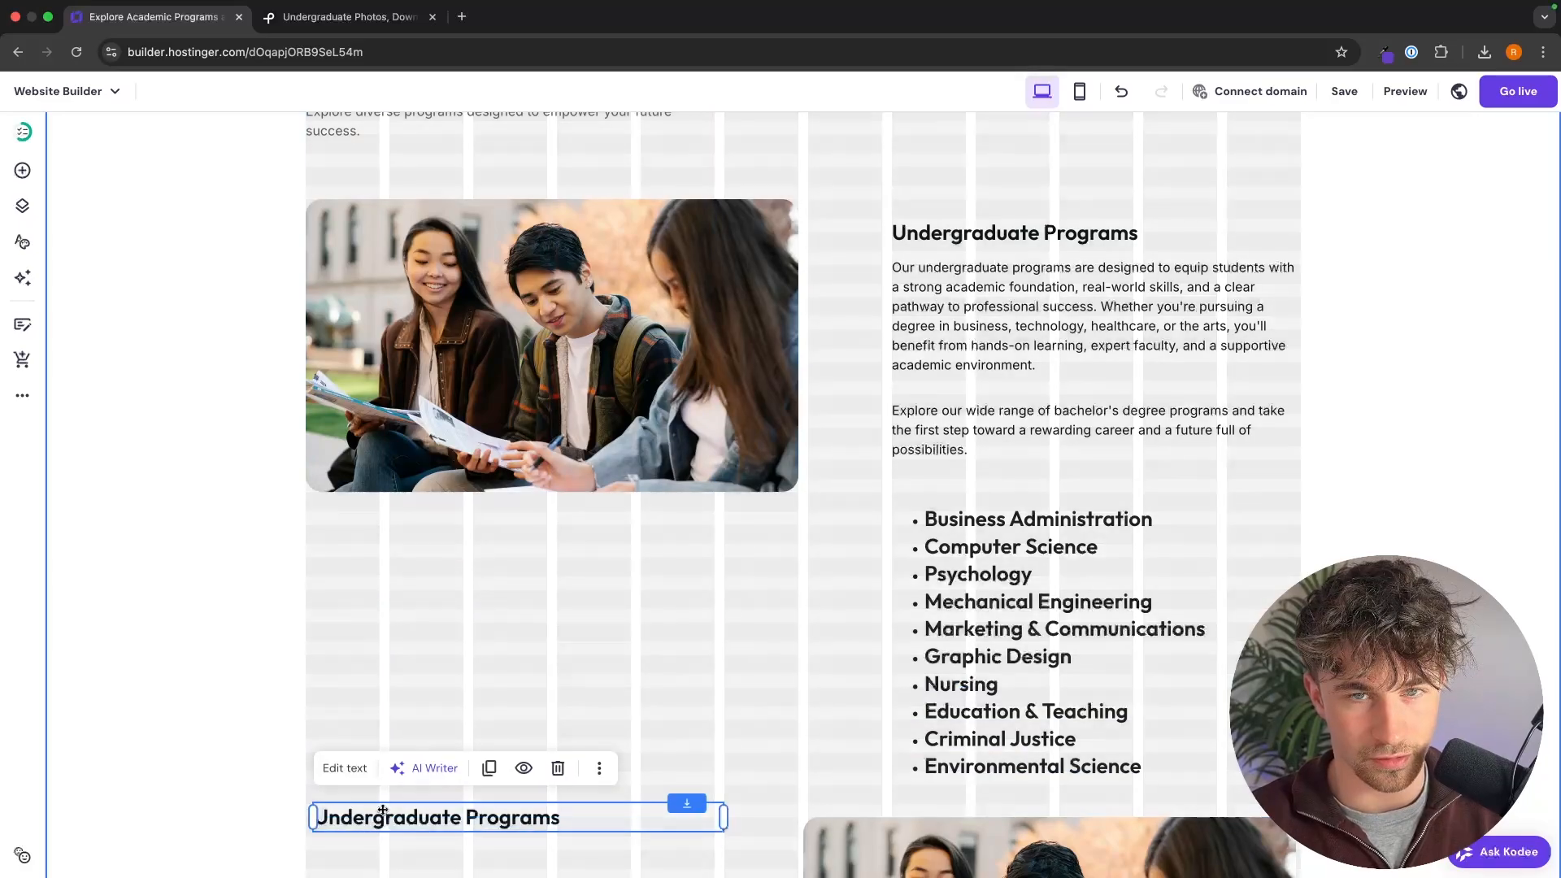
scroll(383, 810, "down", 1)
left_click_drag(398, 728, 400, 779)
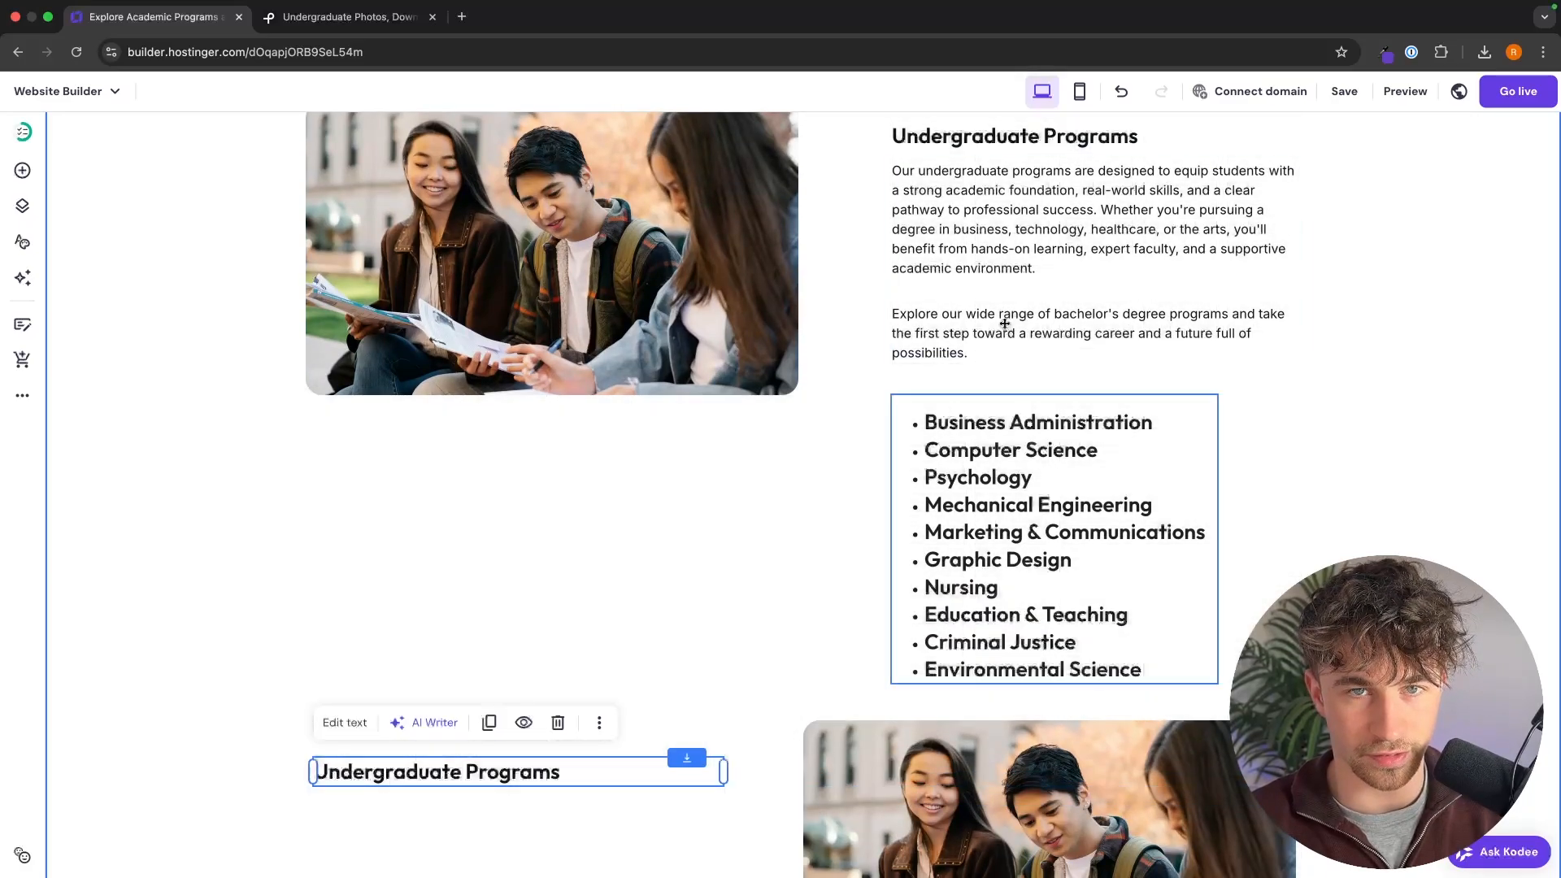
Step: Duplicate the Undergraduate Programs description and place the copy just below the duplicated heading beside the second students photo
left_click(1005, 324)
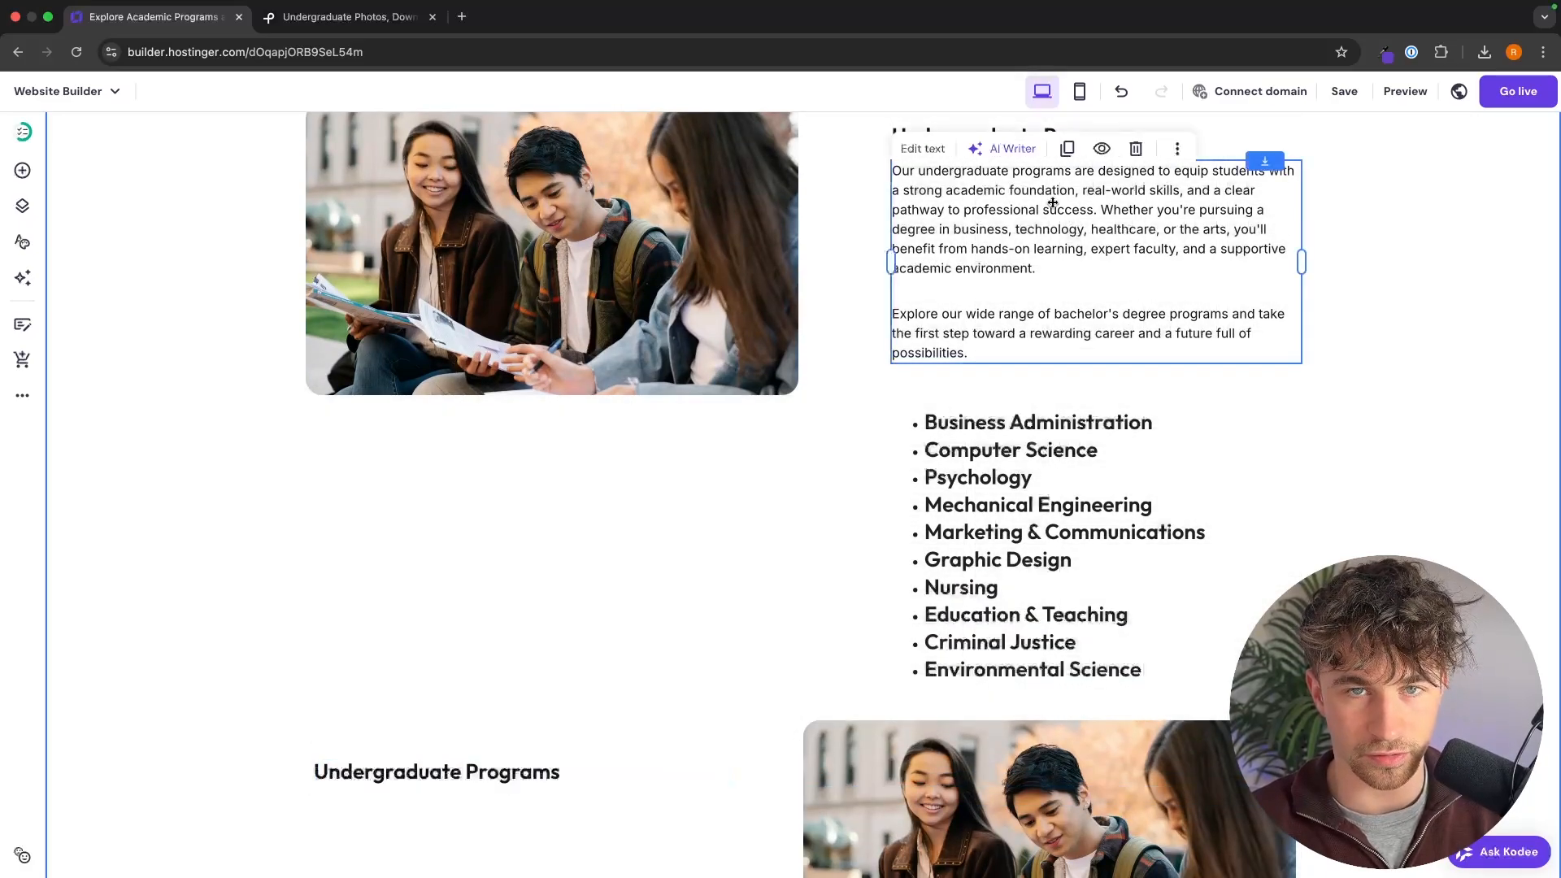
left_click(1067, 149)
left_click_drag(1075, 265, 564, 766)
scroll(564, 766, "down", 2)
left_click_drag(589, 596, 528, 737)
Step: Duplicate the bulleted program list and place the copy directly below the duplicated description
left_click(987, 389)
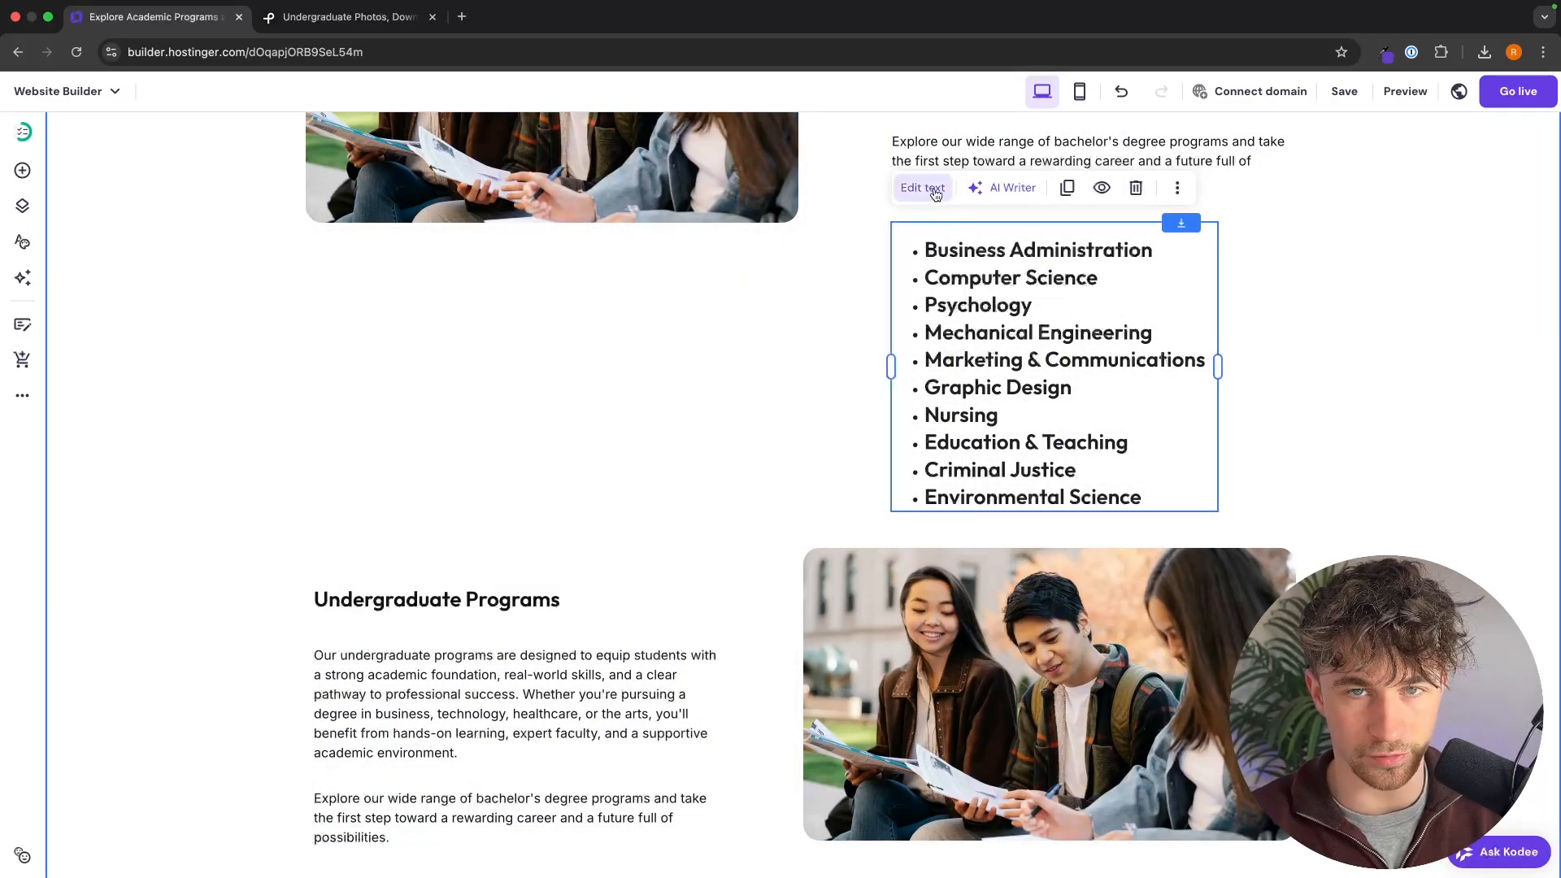
left_click(1067, 188)
left_click_drag(1036, 268, 490, 629)
scroll(490, 628, "down", 5)
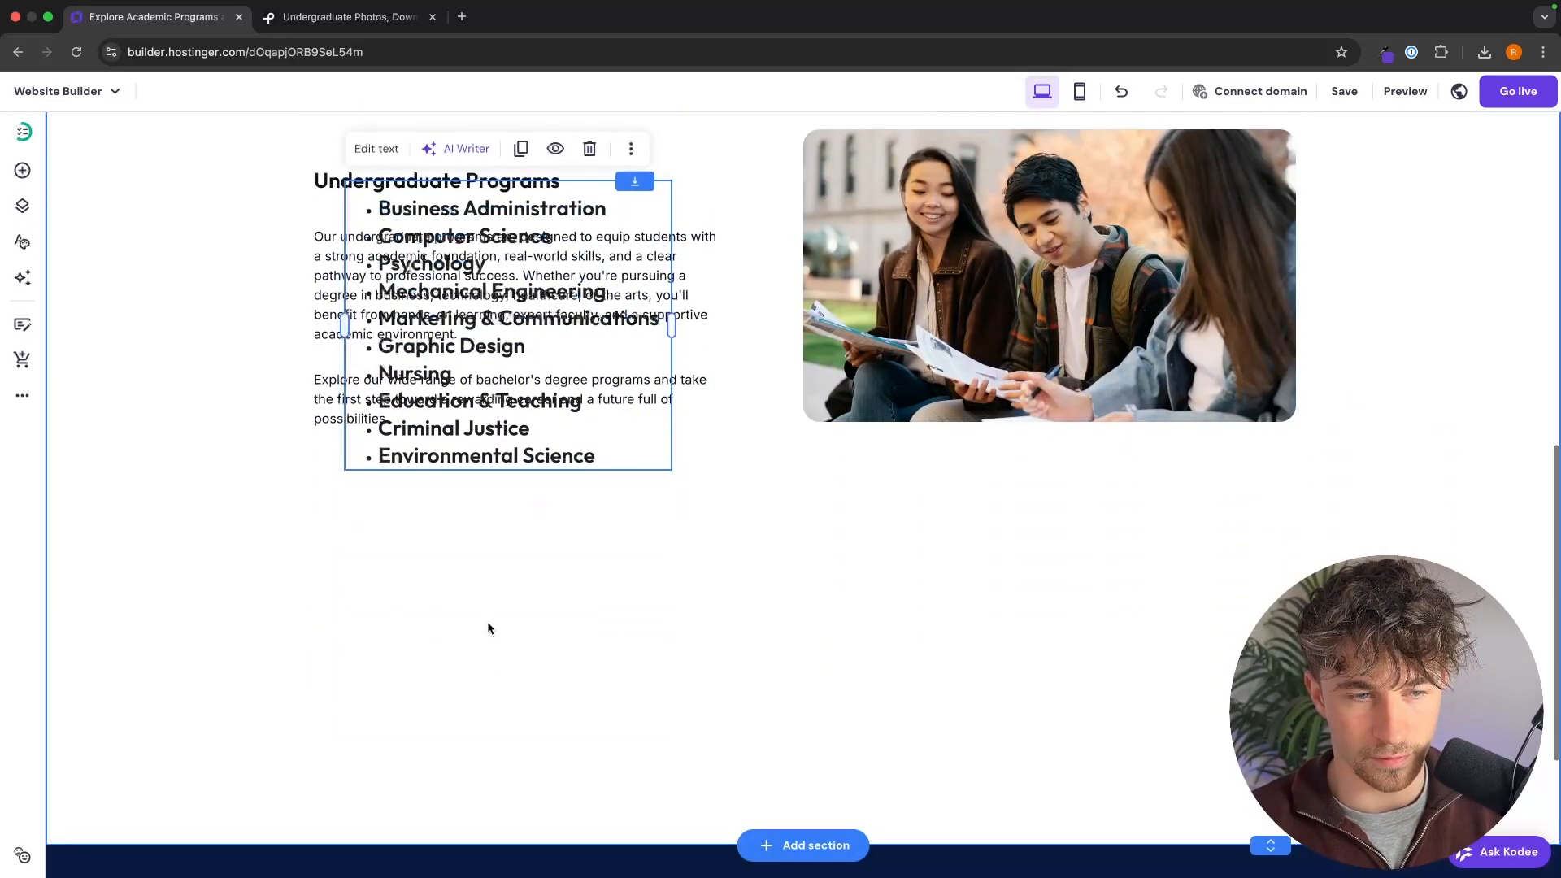
left_click_drag(504, 471, 465, 732)
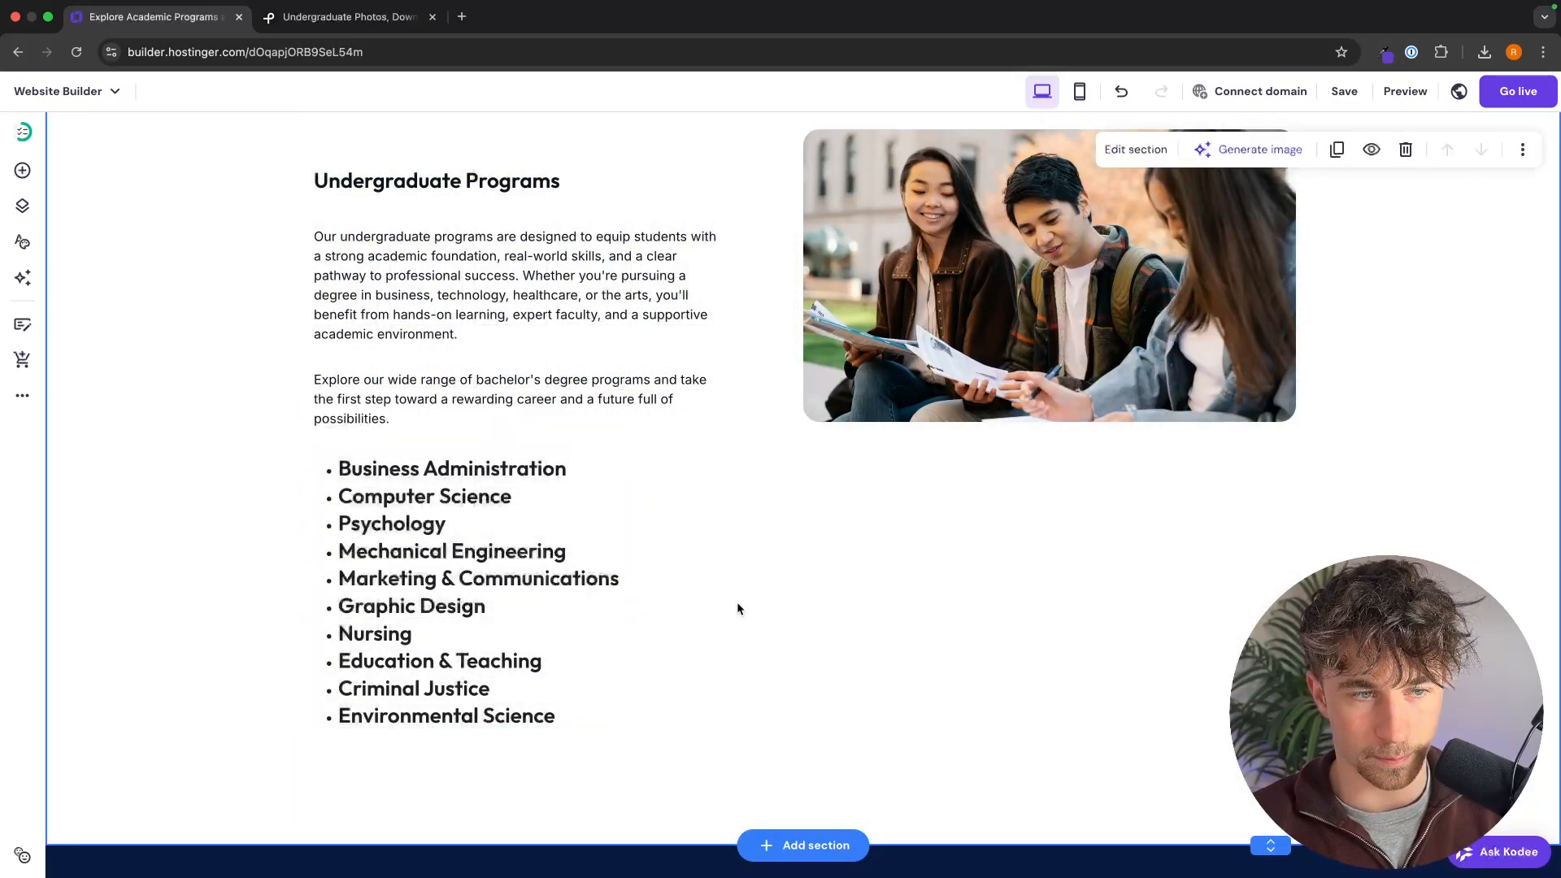
Step: Change the duplicated heading beside the second students photo to "Postgraduate Programs"
scroll(737, 608, "up", 2)
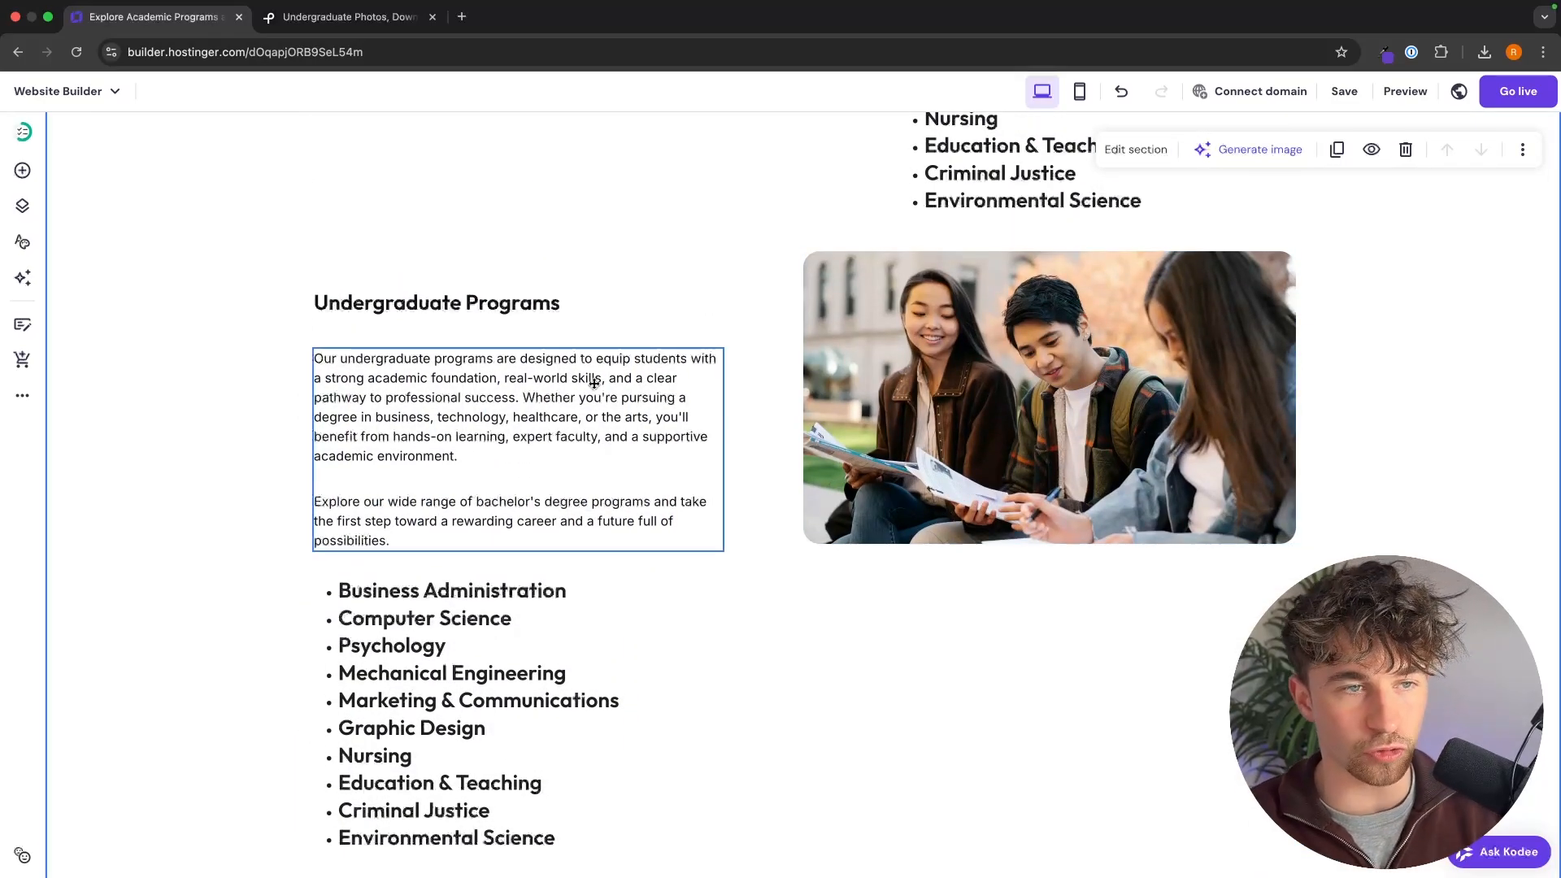
left_click(358, 302)
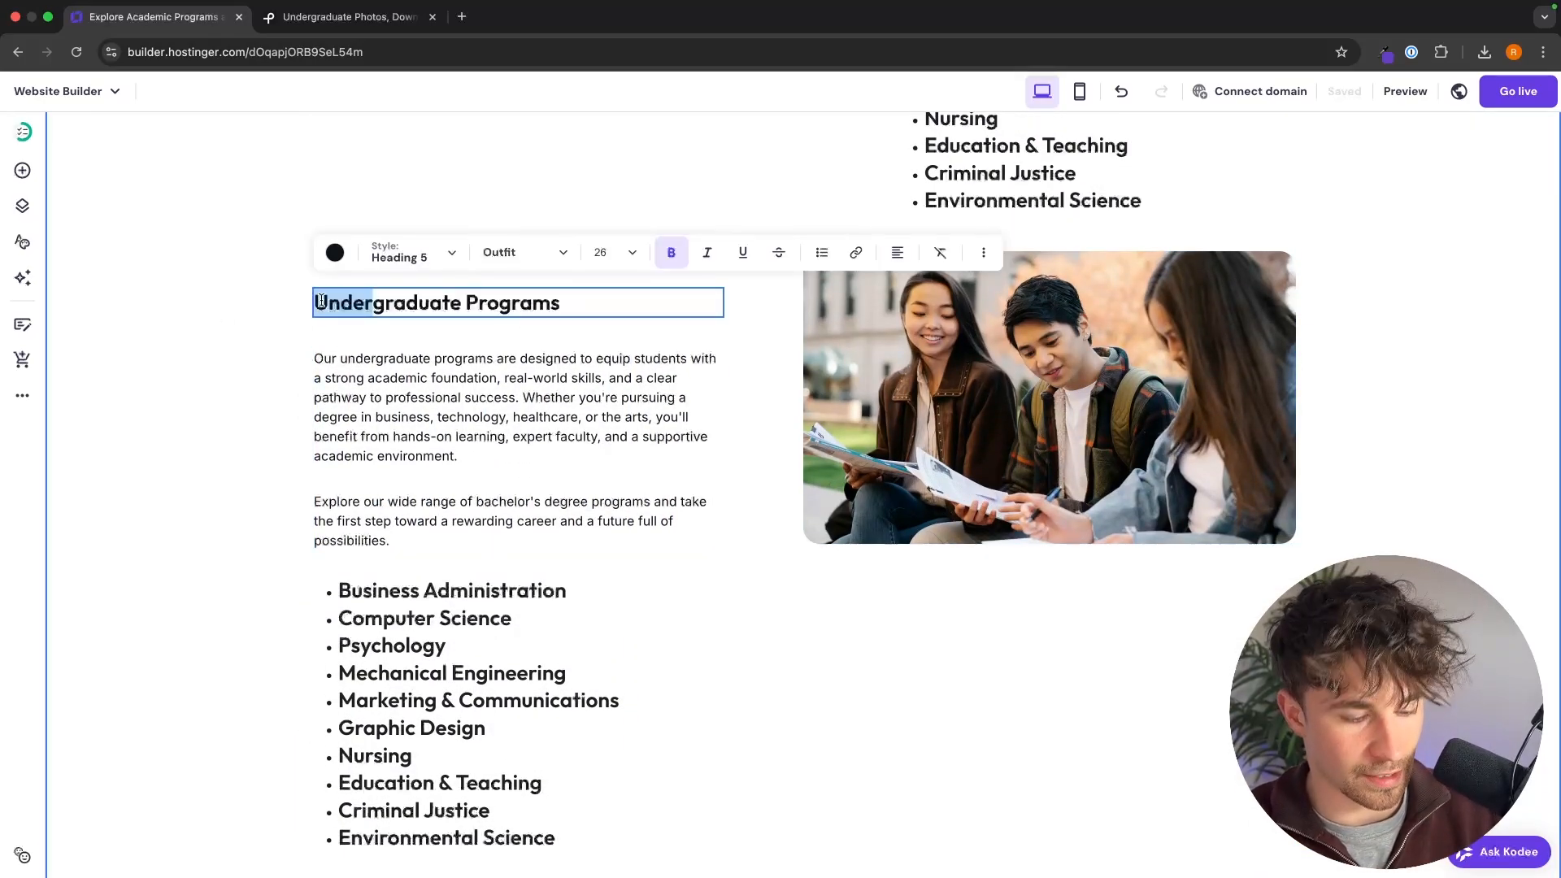
type("Post")
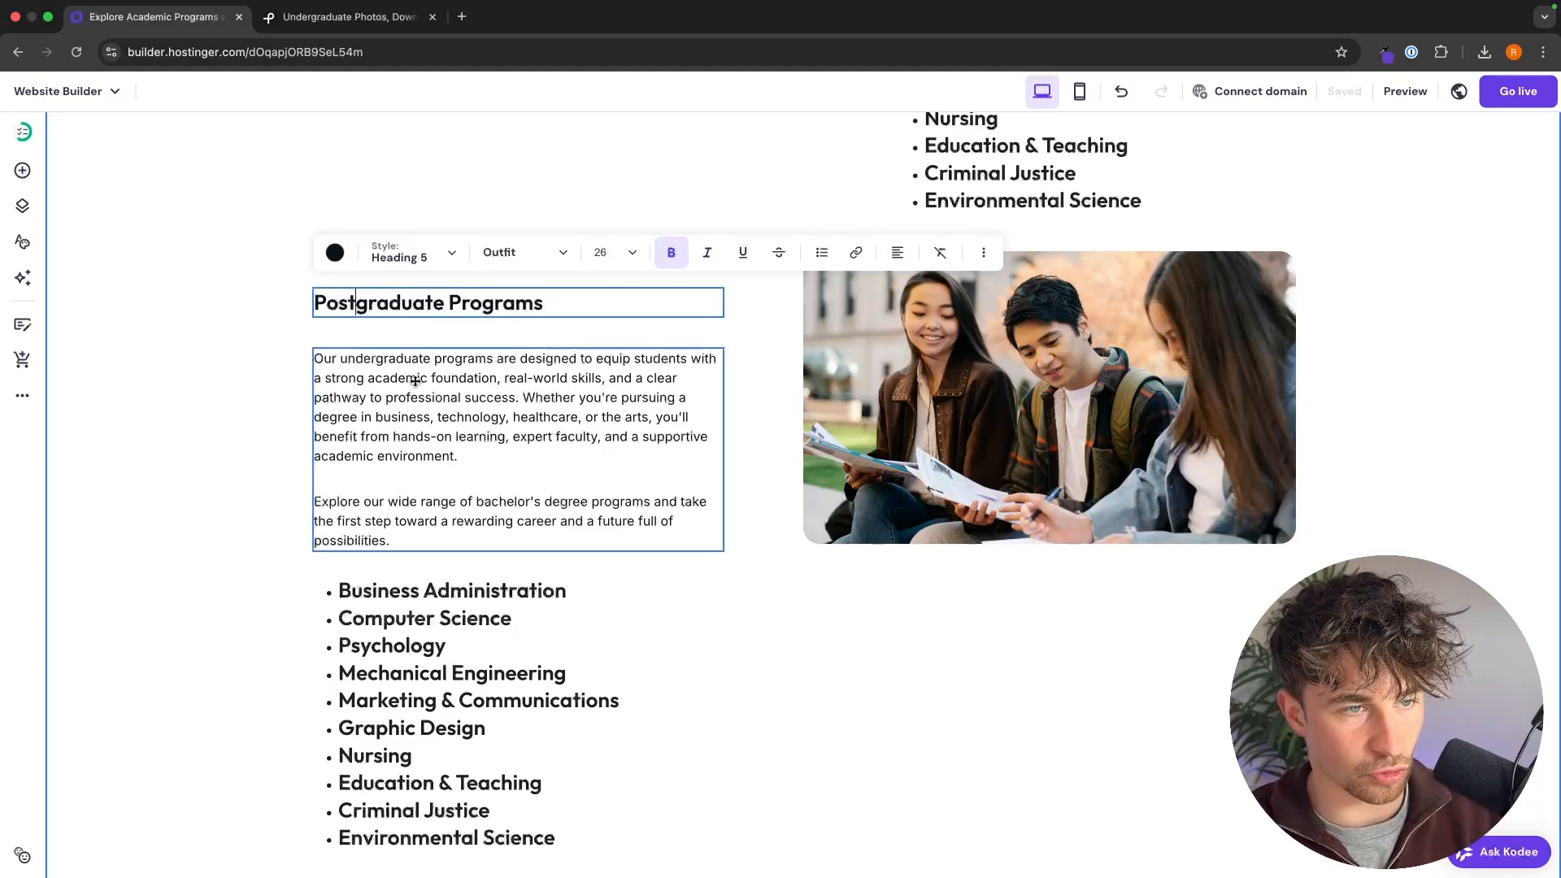
Step: Replace the list under Postgraduate Programs with seven bulleted degrees, from MBA – Master of Business Administration to LLM – Master of Laws
left_click(569, 413)
scroll(486, 417, "down", 3)
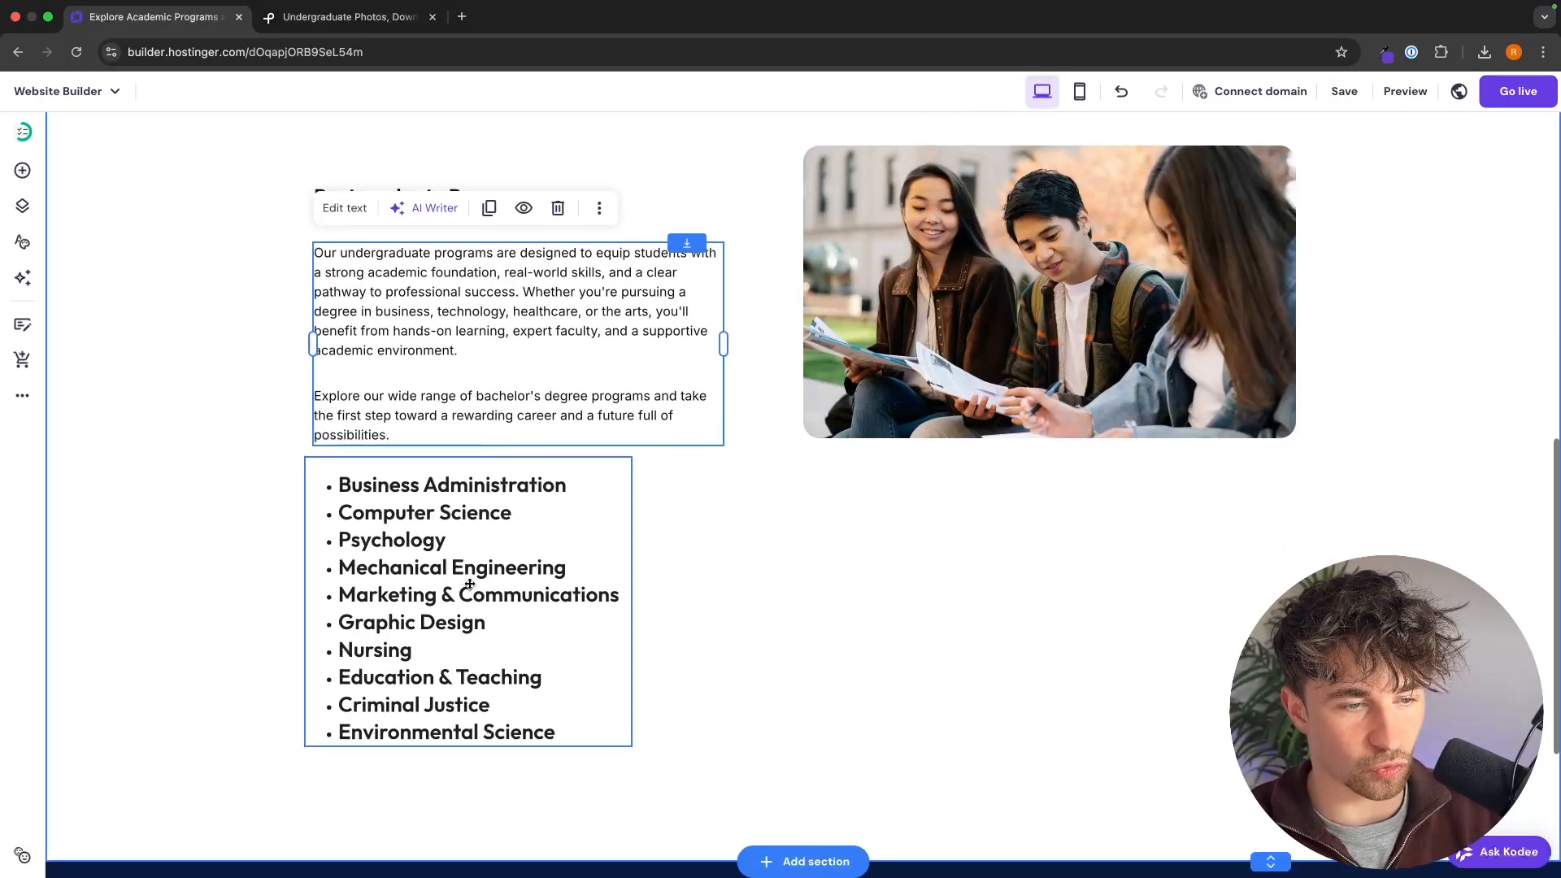
left_click(485, 577)
left_click(506, 671)
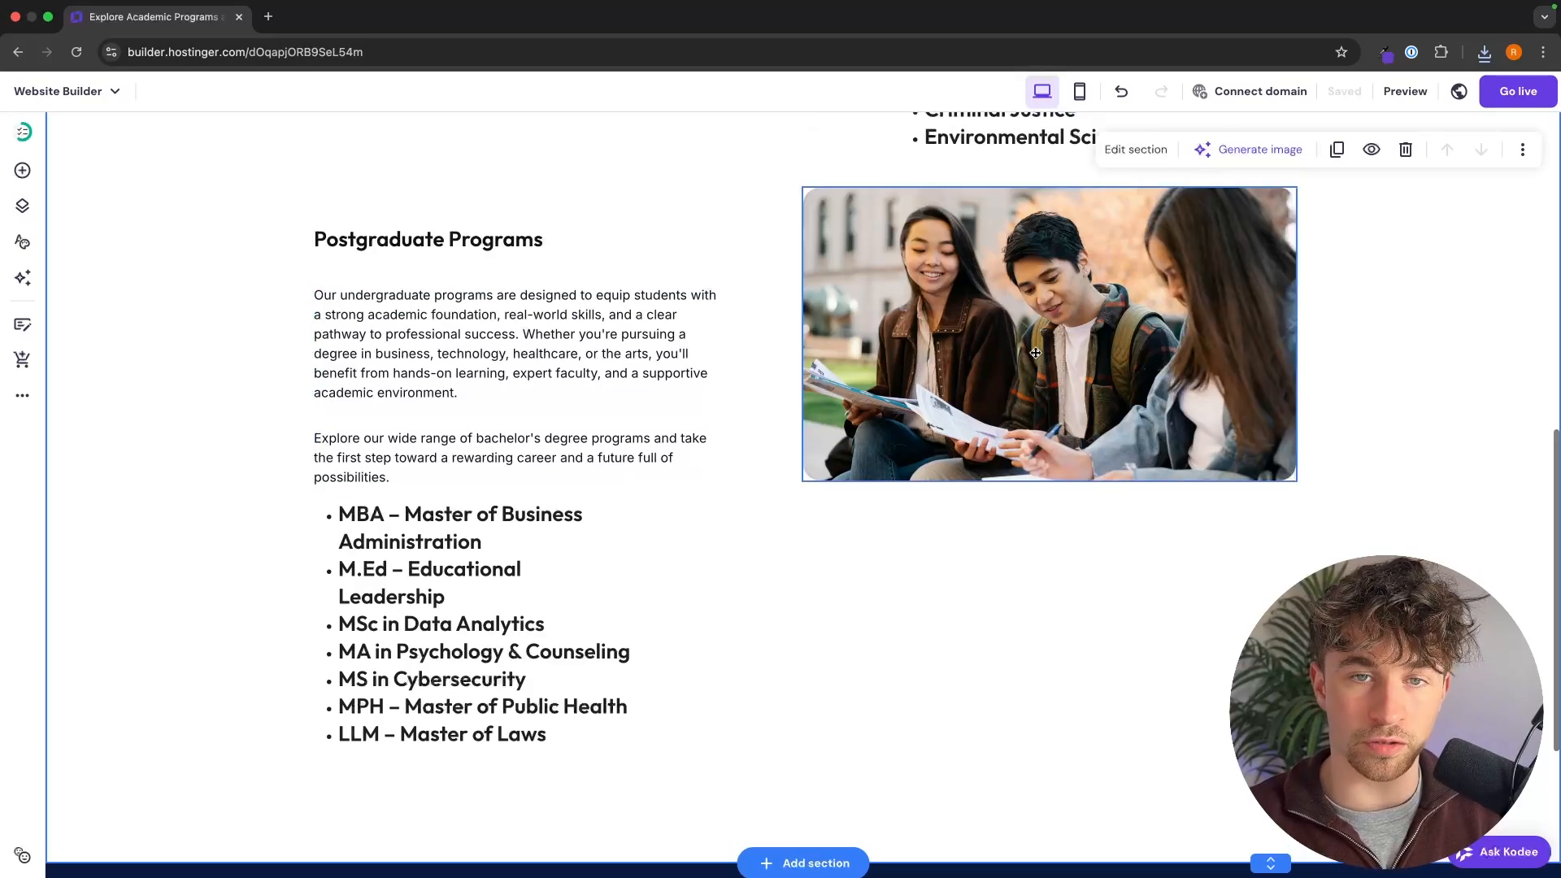
Step: Replace the photo beside Postgraduate Programs with the classroom photo of students at desks, uploading it to the media library
left_click(870, 244)
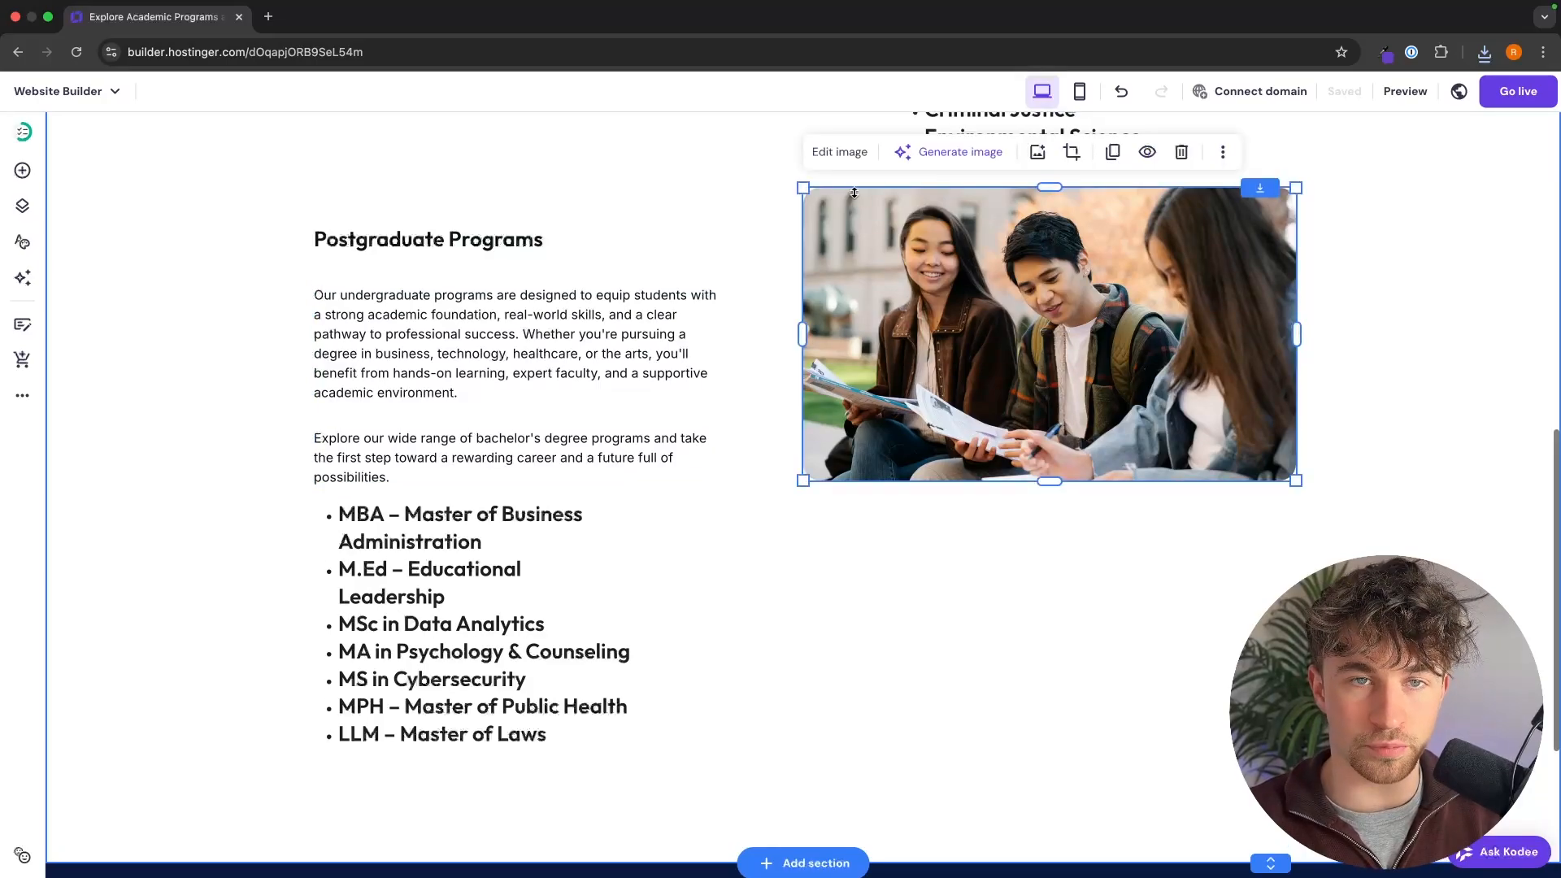
left_click(848, 154)
left_click(1326, 386)
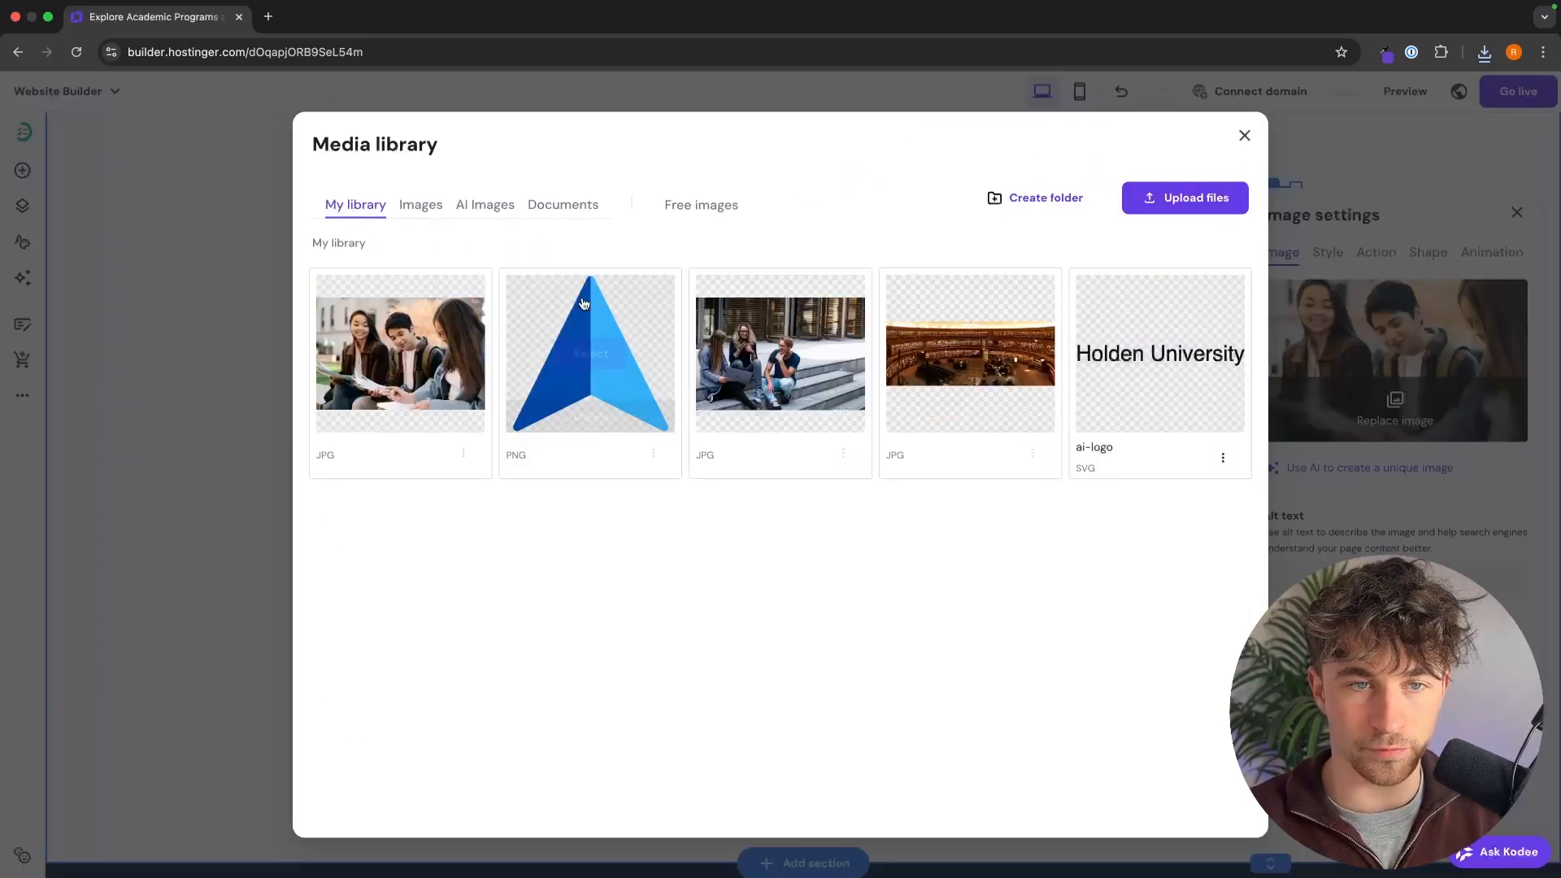
left_click(1199, 200)
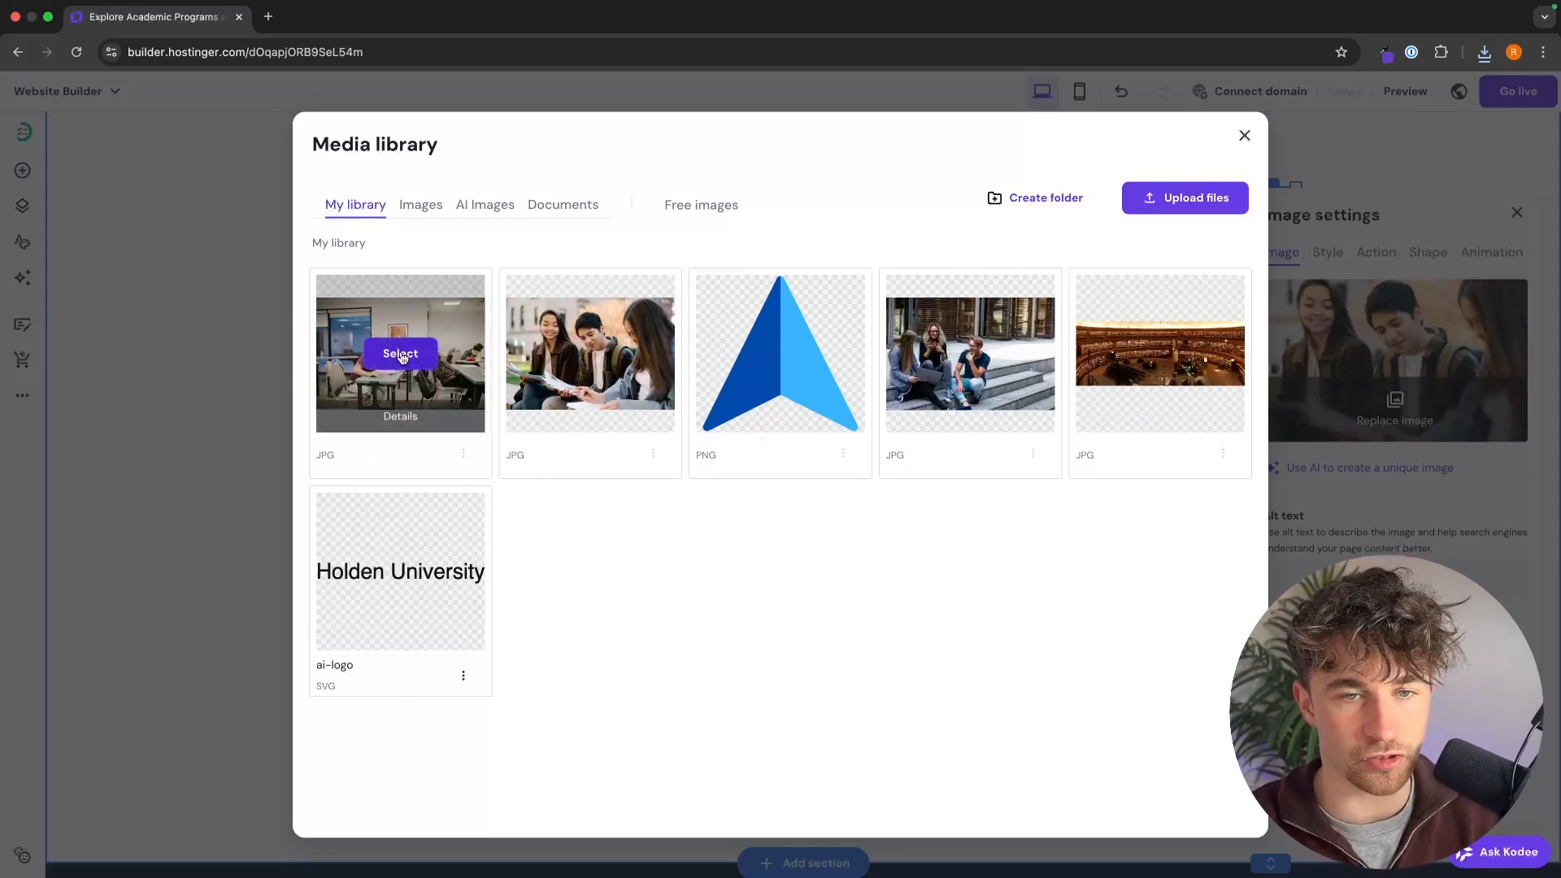
left_click(400, 353)
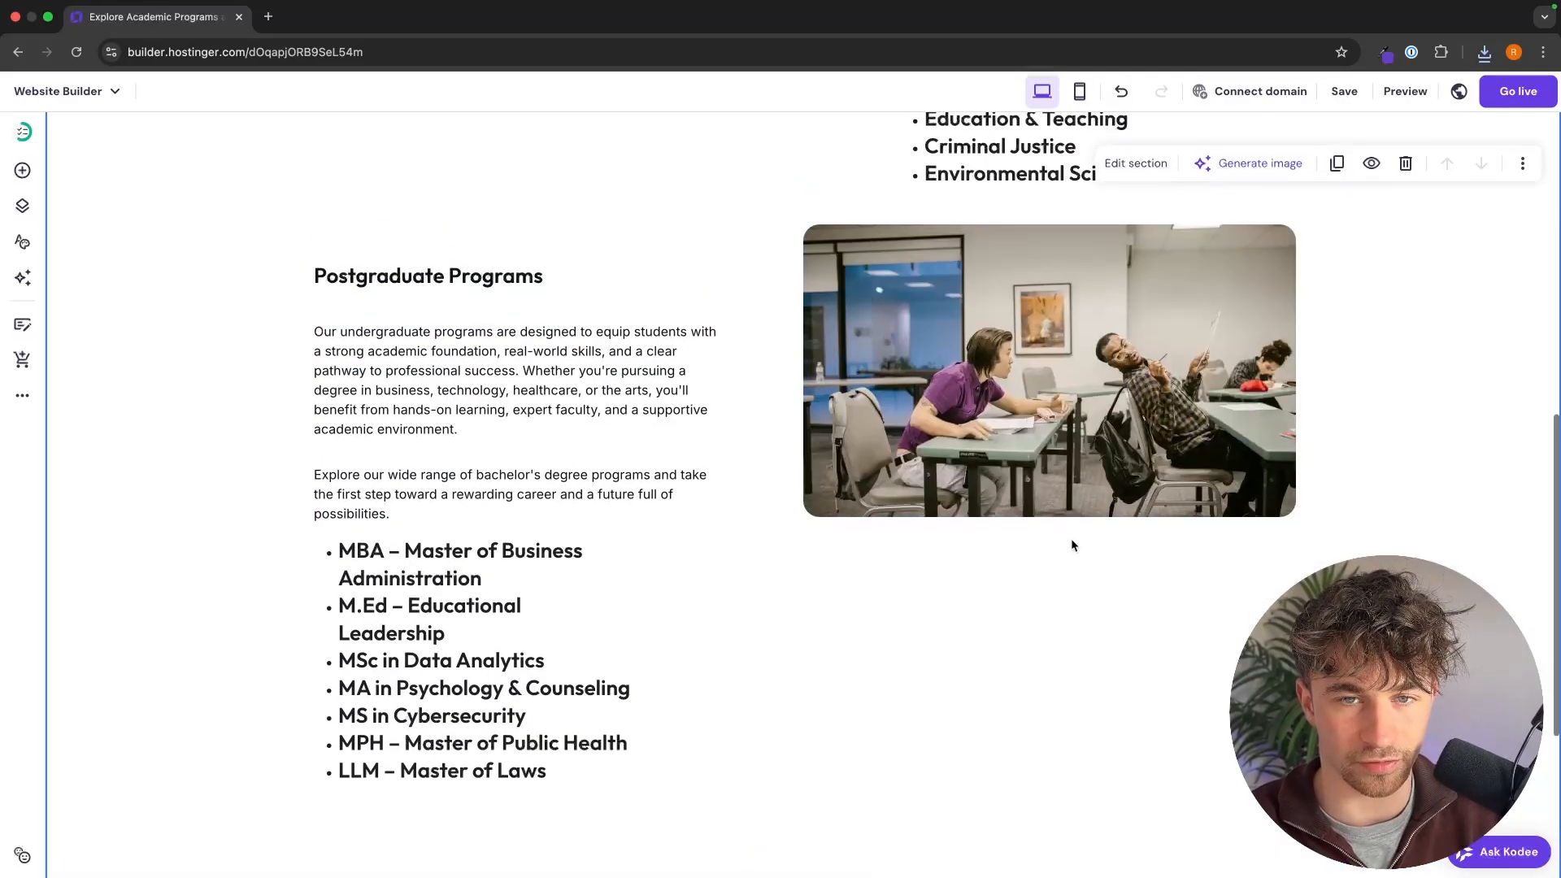
Step: Move the undergraduate and postgraduate photos down so each sits roughly level with the middle of its neighbouring text
scroll(1071, 545, "up", 5)
left_click_drag(657, 308, 658, 462)
left_click(1444, 450)
scroll(1445, 450, "down", 7)
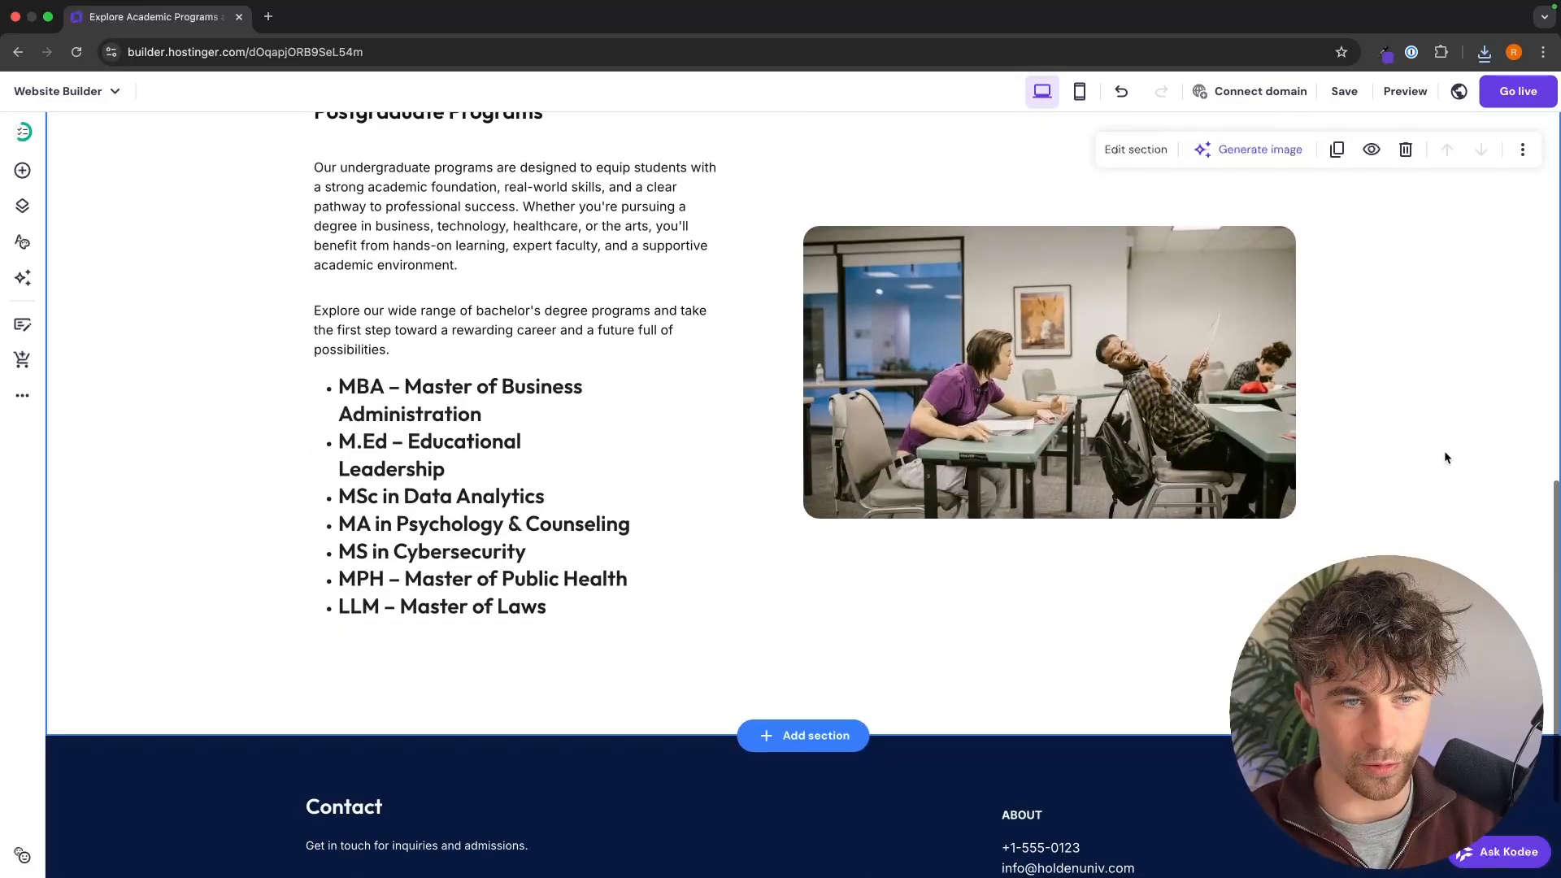
scroll(1446, 458, "up", 10)
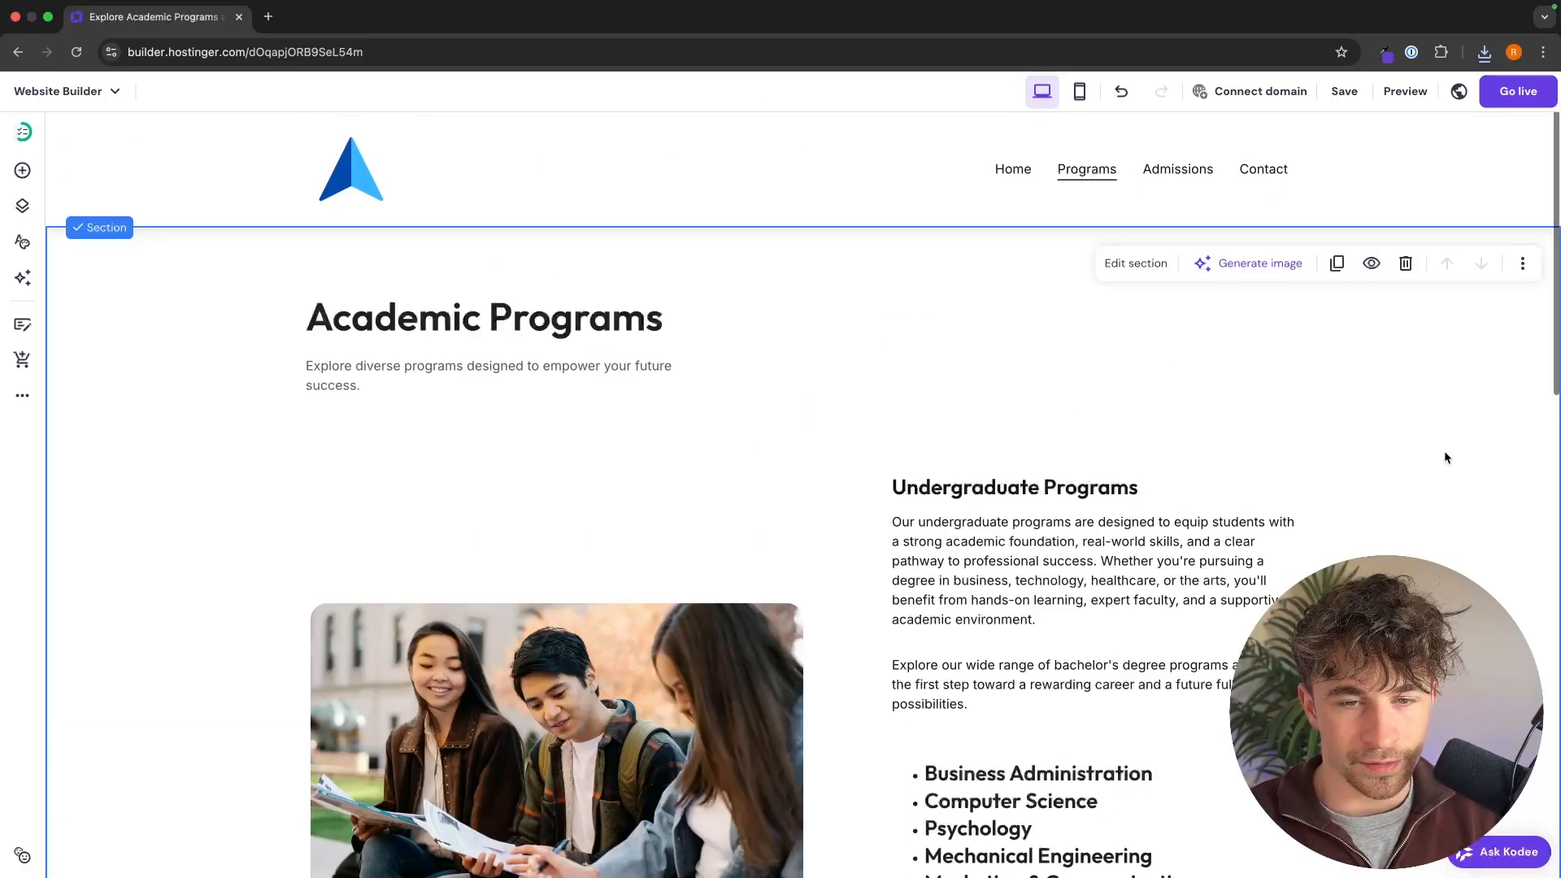
Step: Open the Admissions page and review its content from the welcome banner down to the blog posts
left_click(1156, 181)
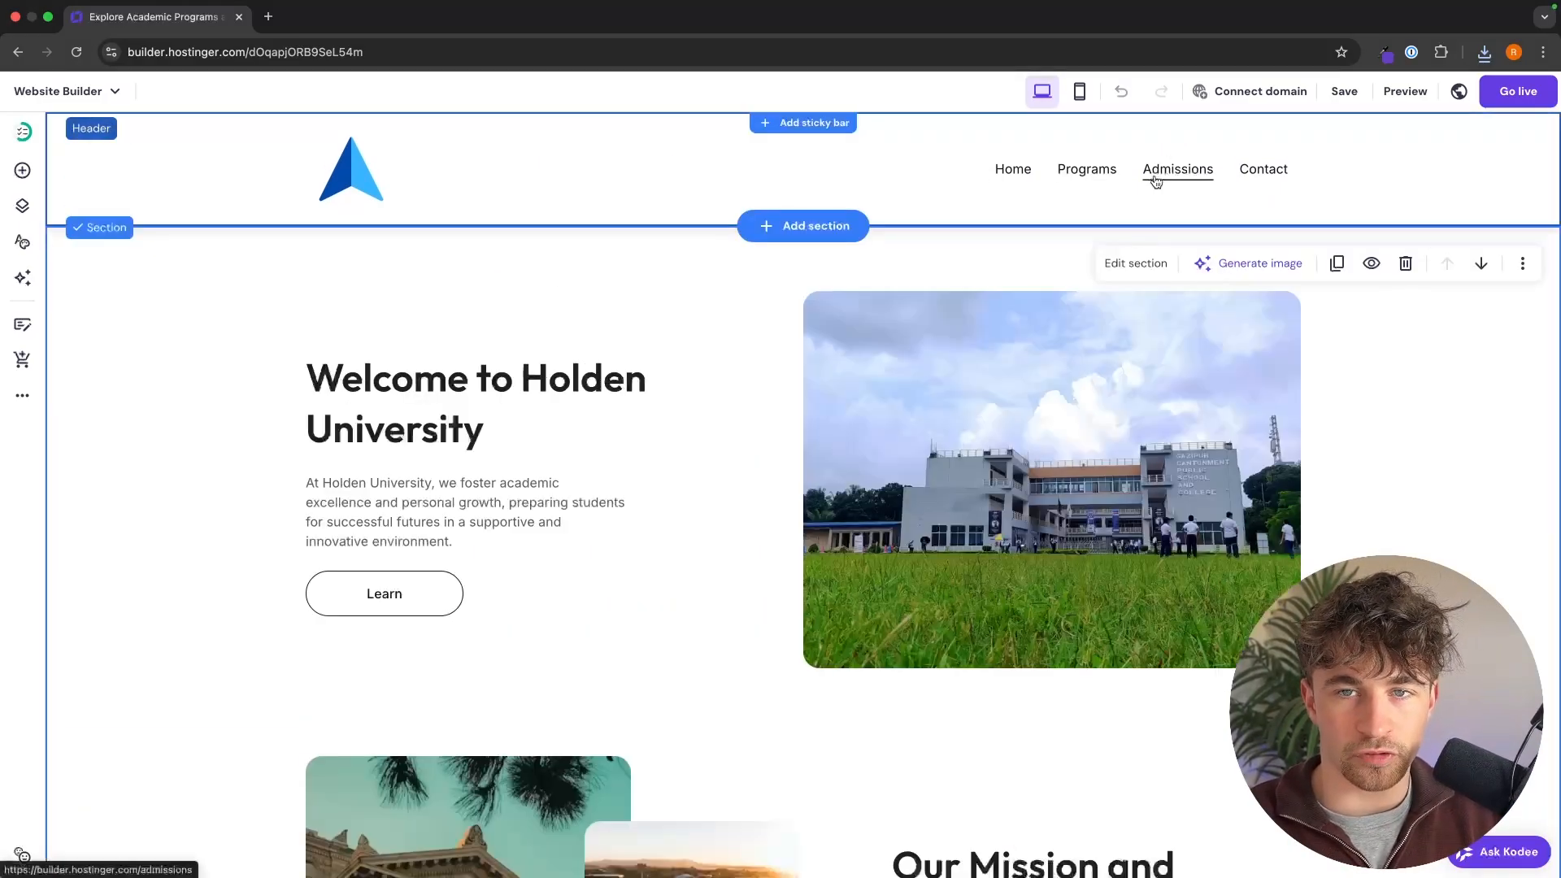
scroll(1192, 293, "down", 2)
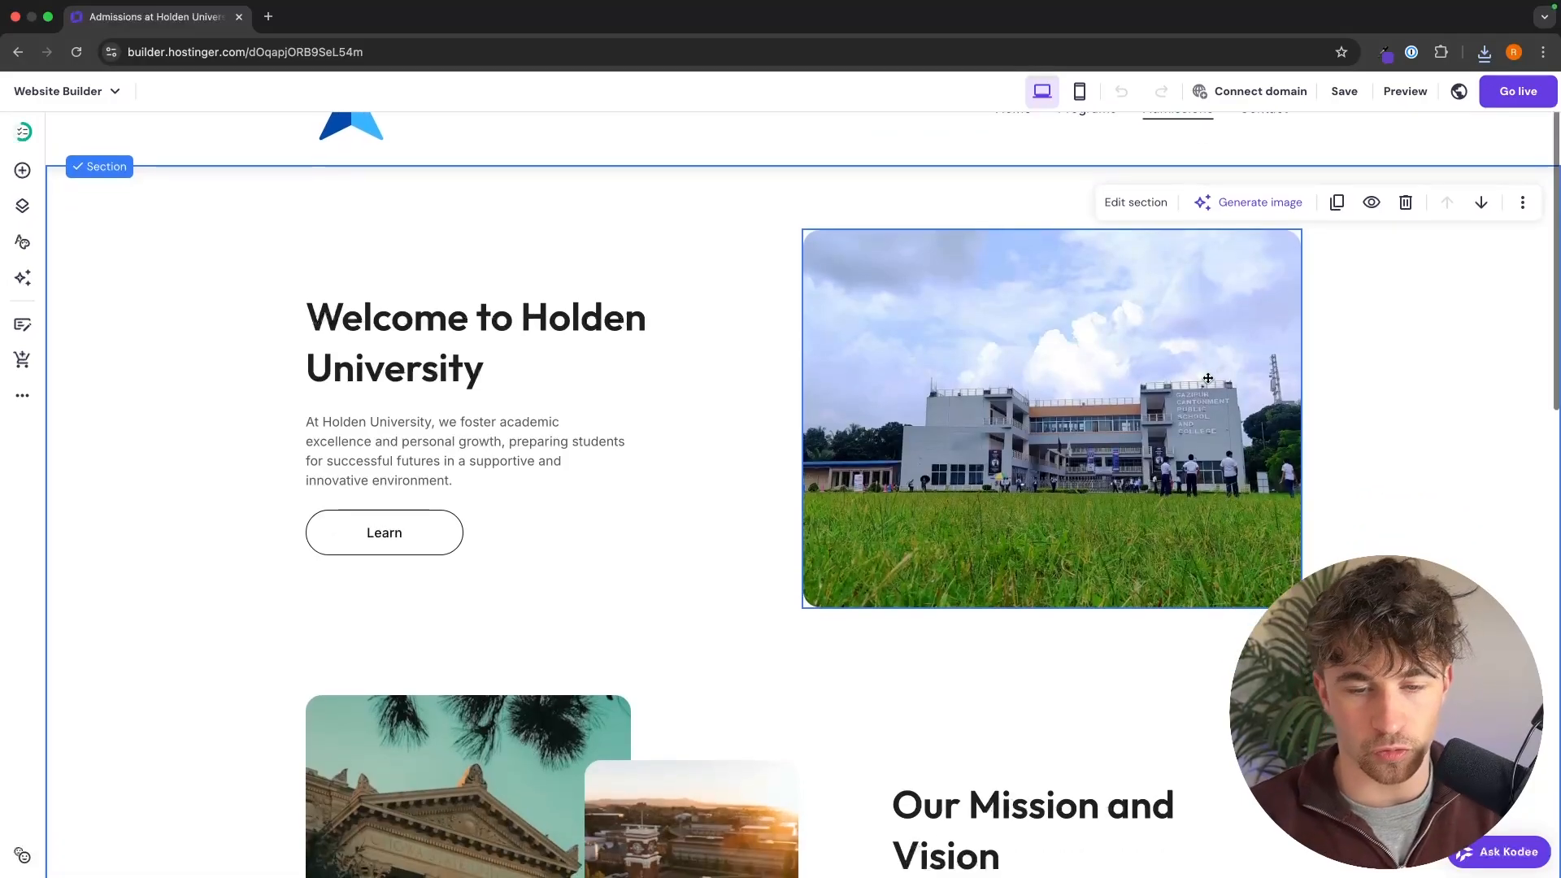
scroll(1268, 382, "up", 2)
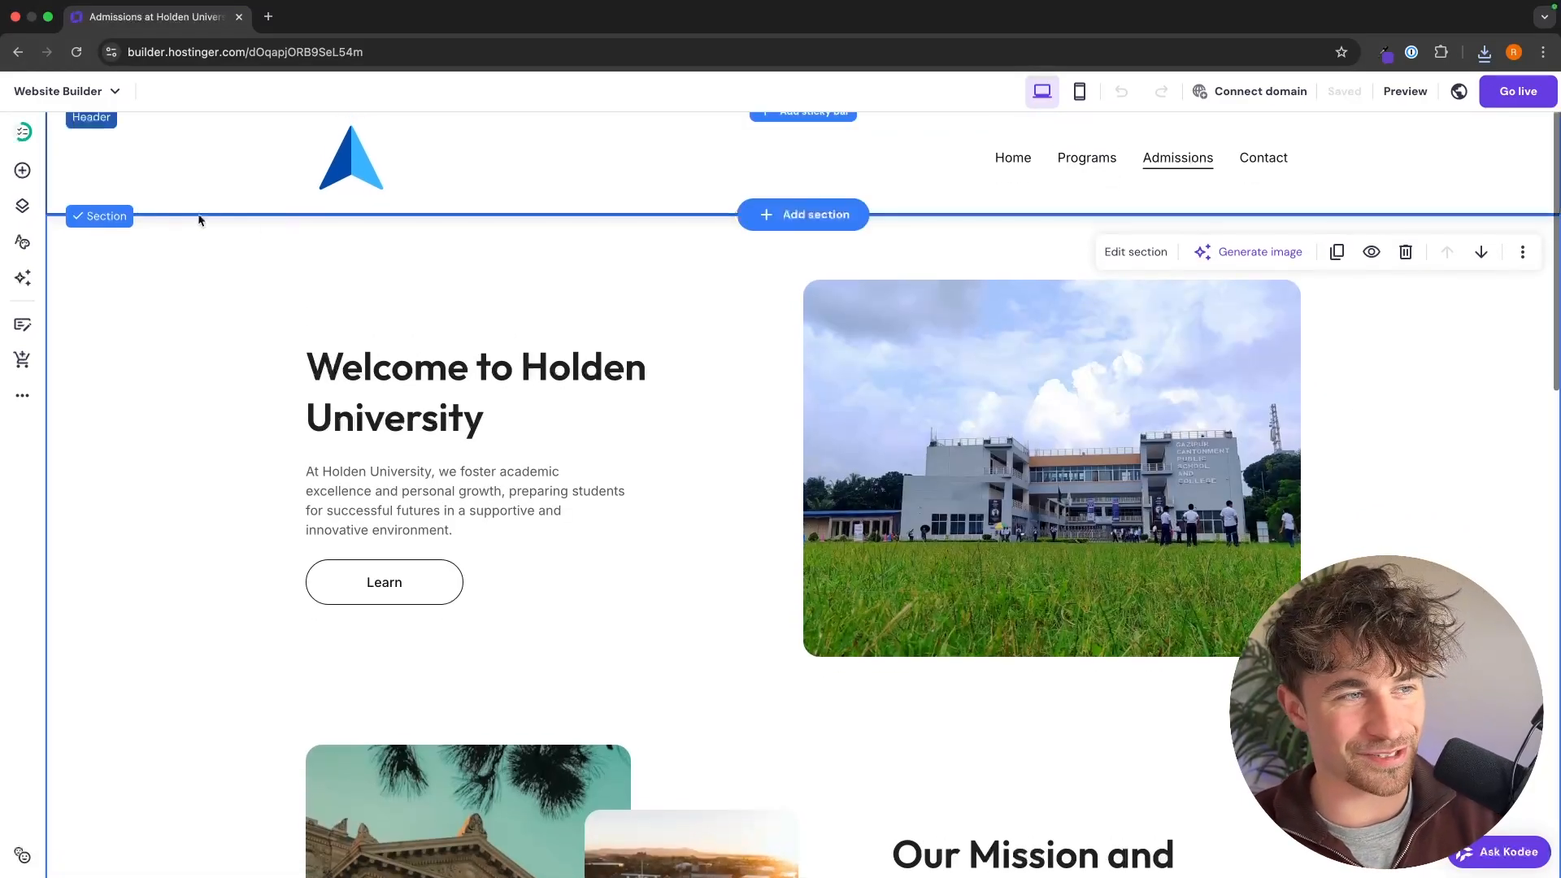
scroll(1188, 169, "down", 15)
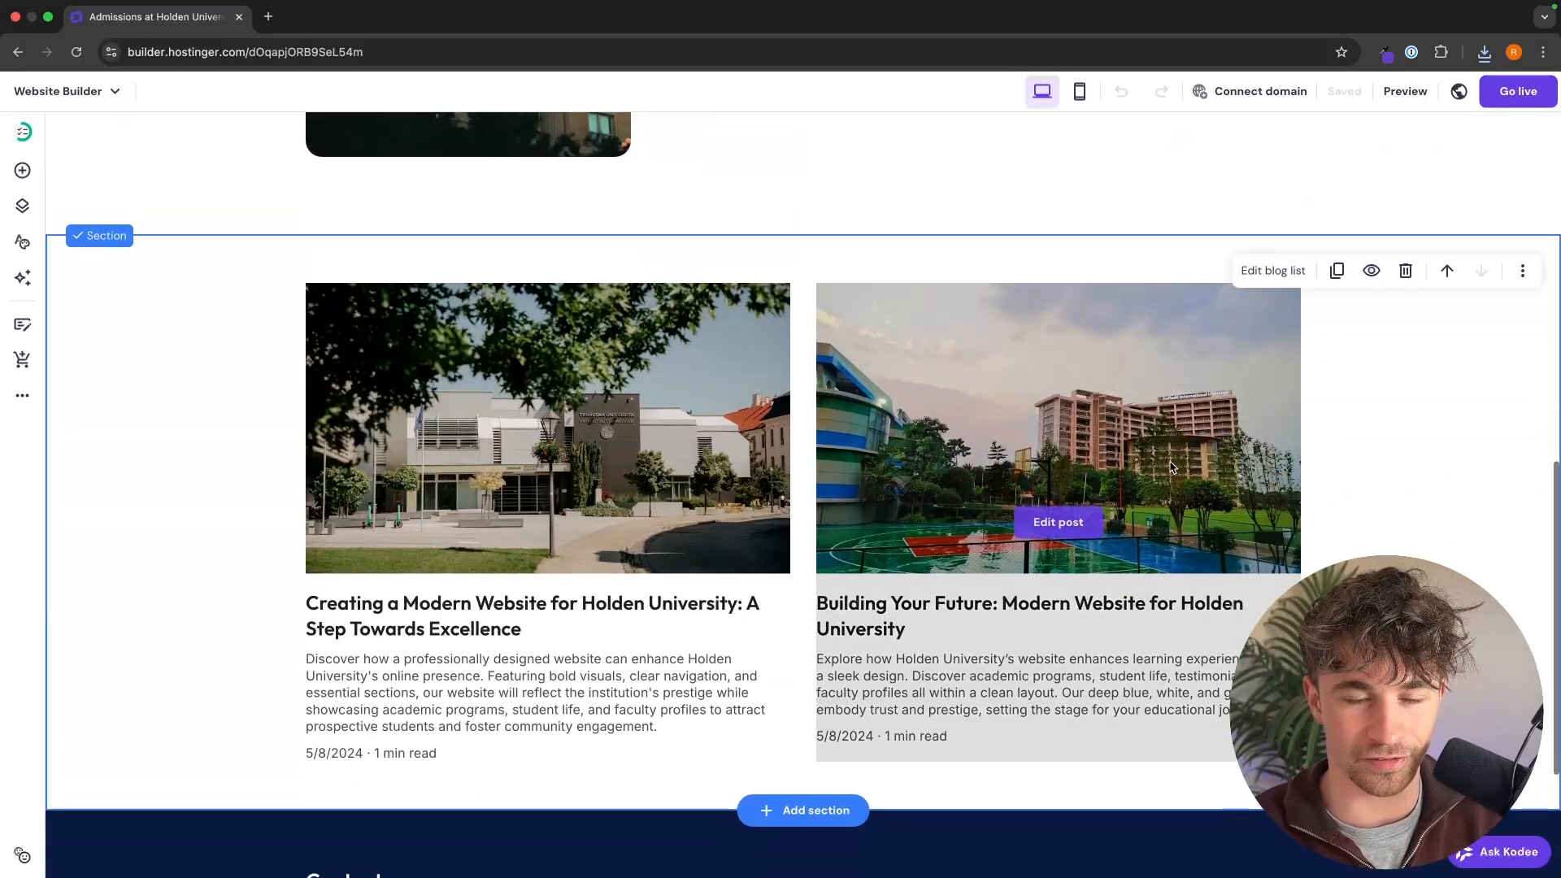
scroll(1421, 483, "up", 15)
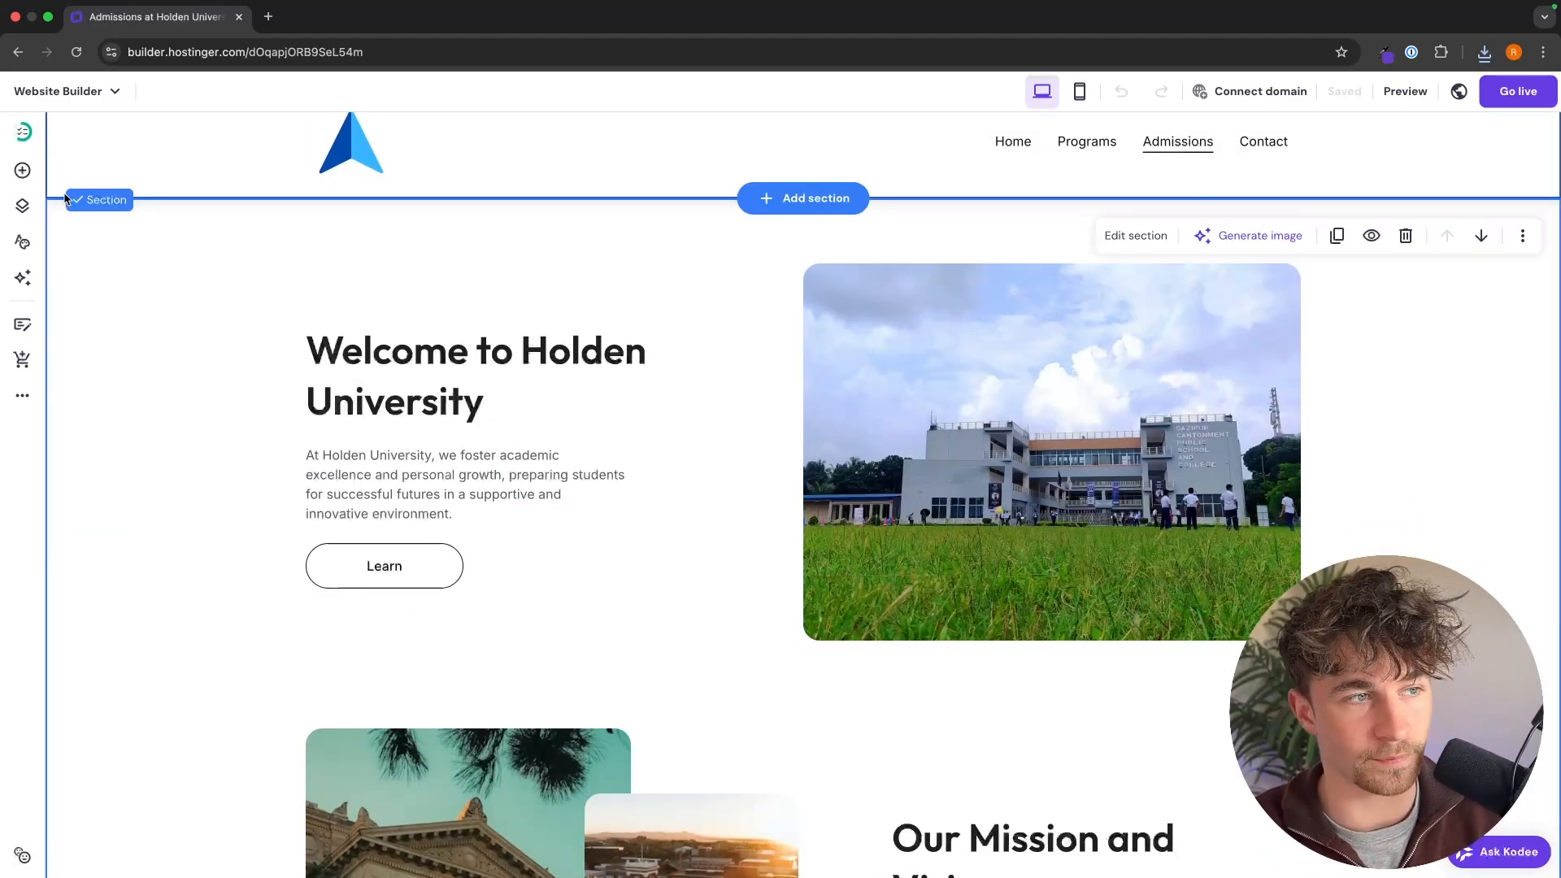
Step: Rename the Admissions page to "About" in the site navigation, with the page URL "about", and save the page settings
left_click(23, 217)
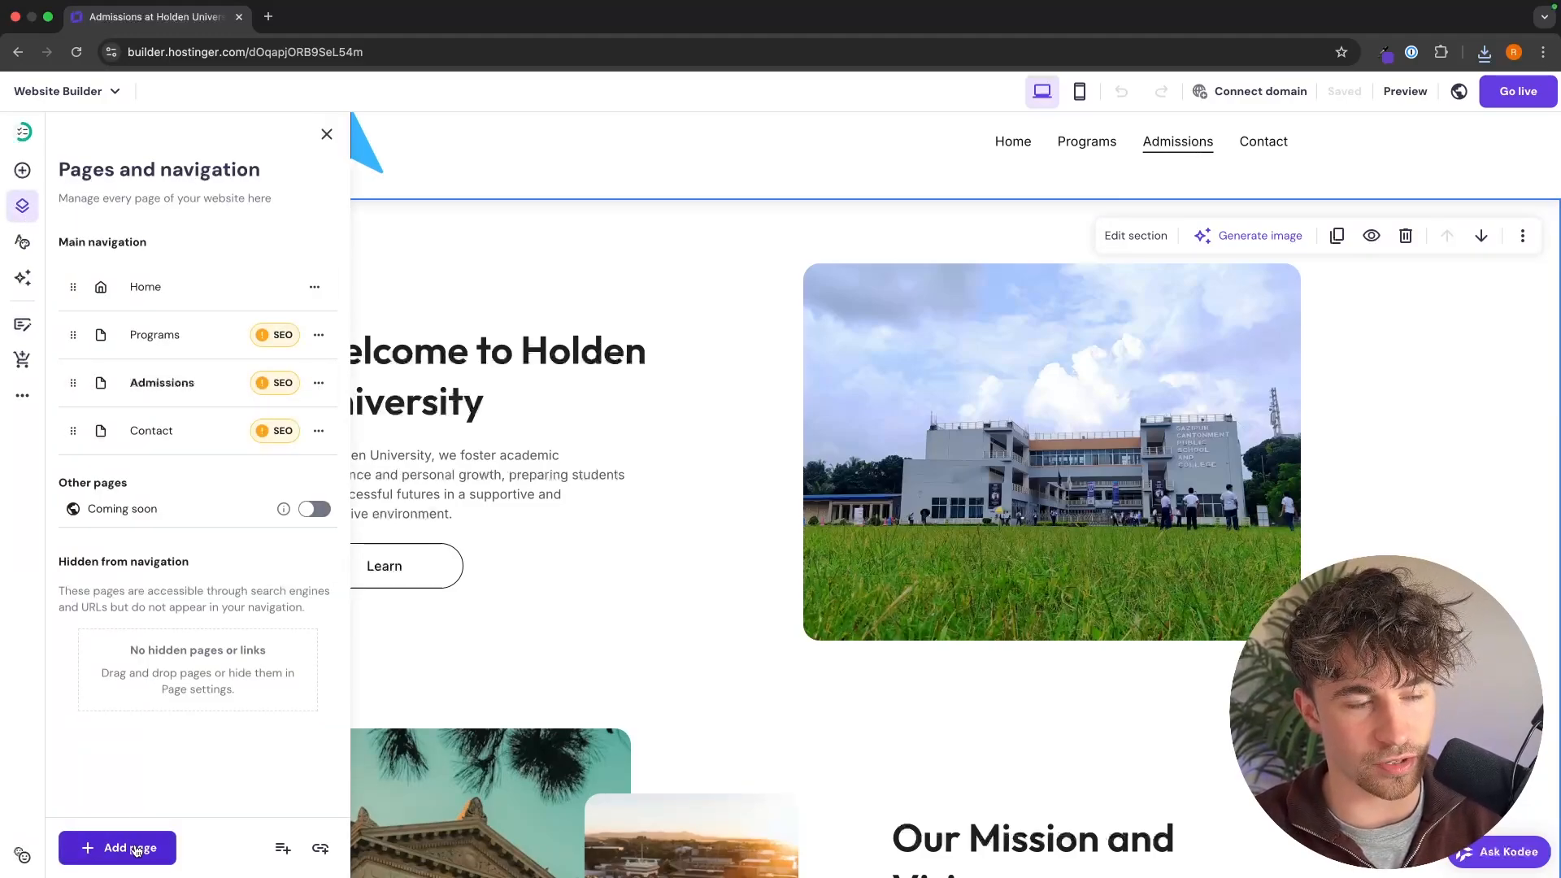
left_click(319, 382)
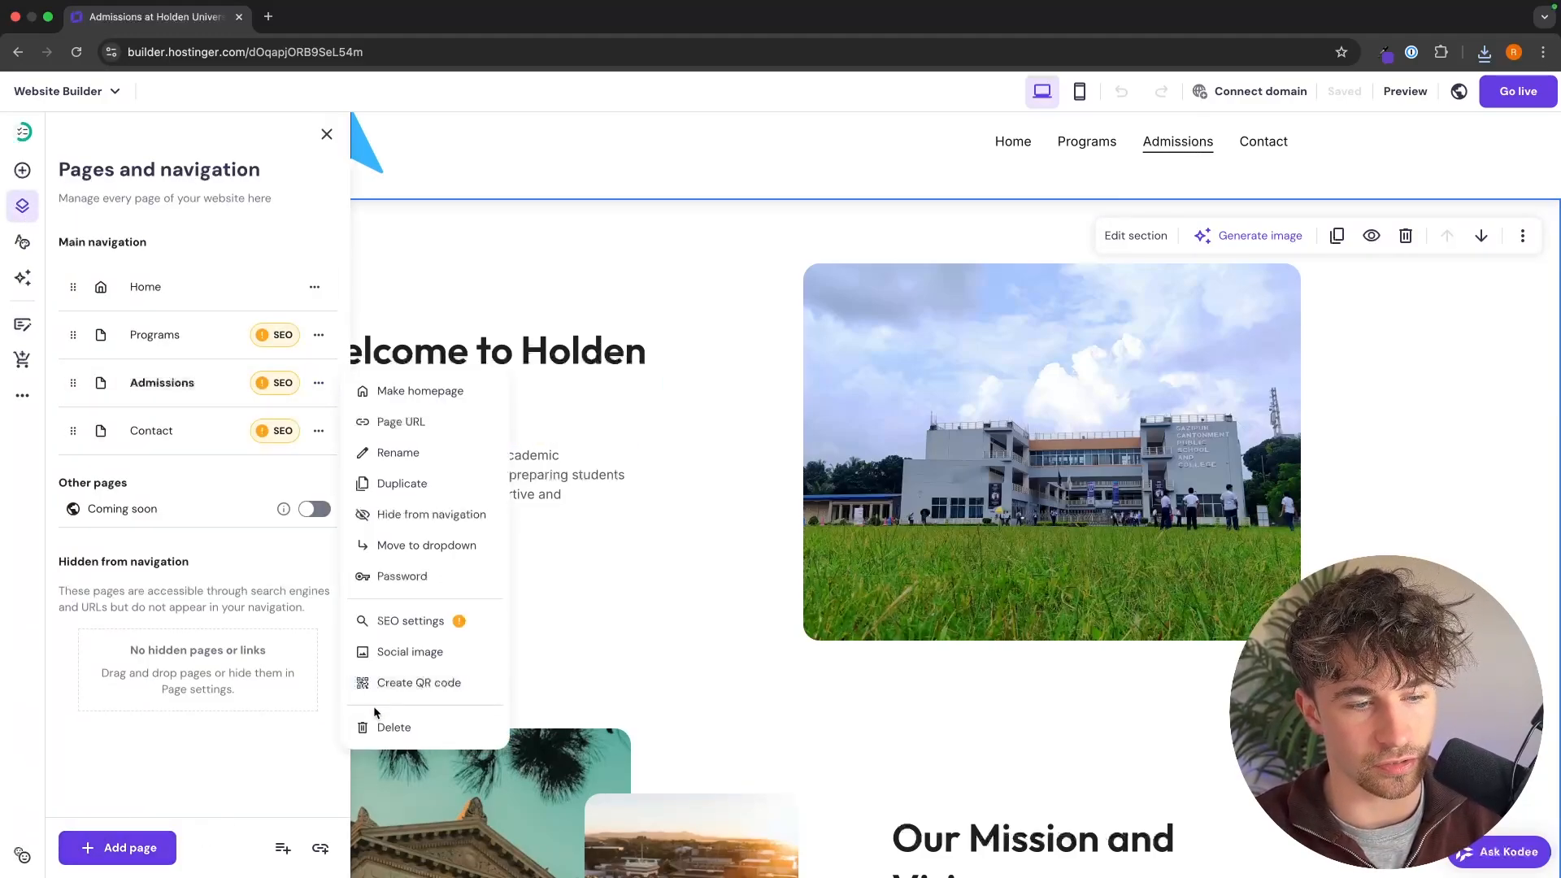
left_click(318, 383)
left_click(317, 387)
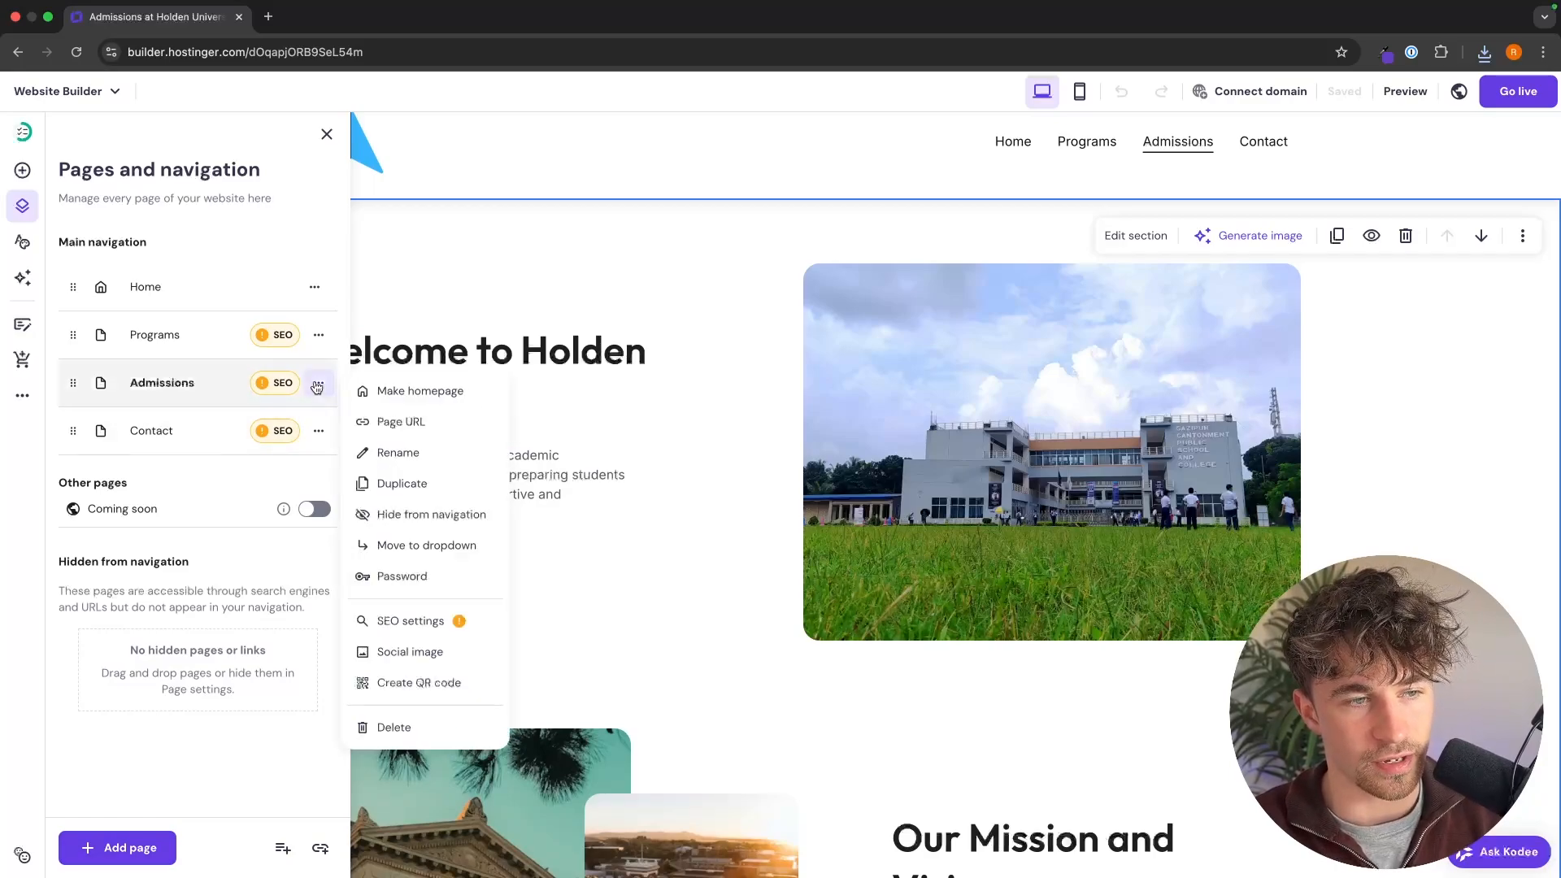
left_click(370, 447)
double_click(464, 414)
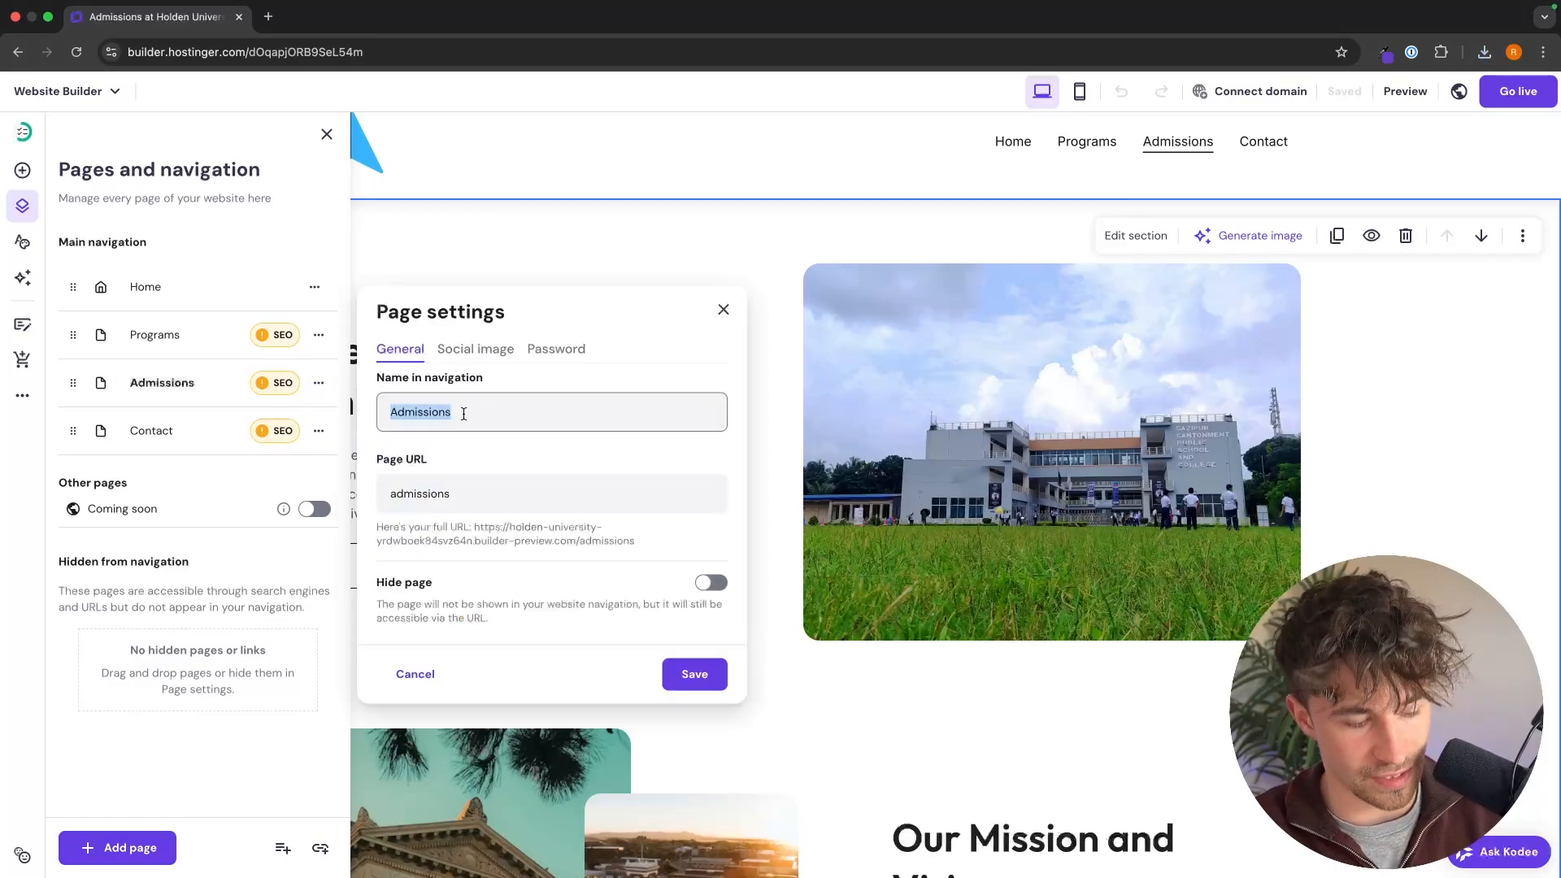
type("S")
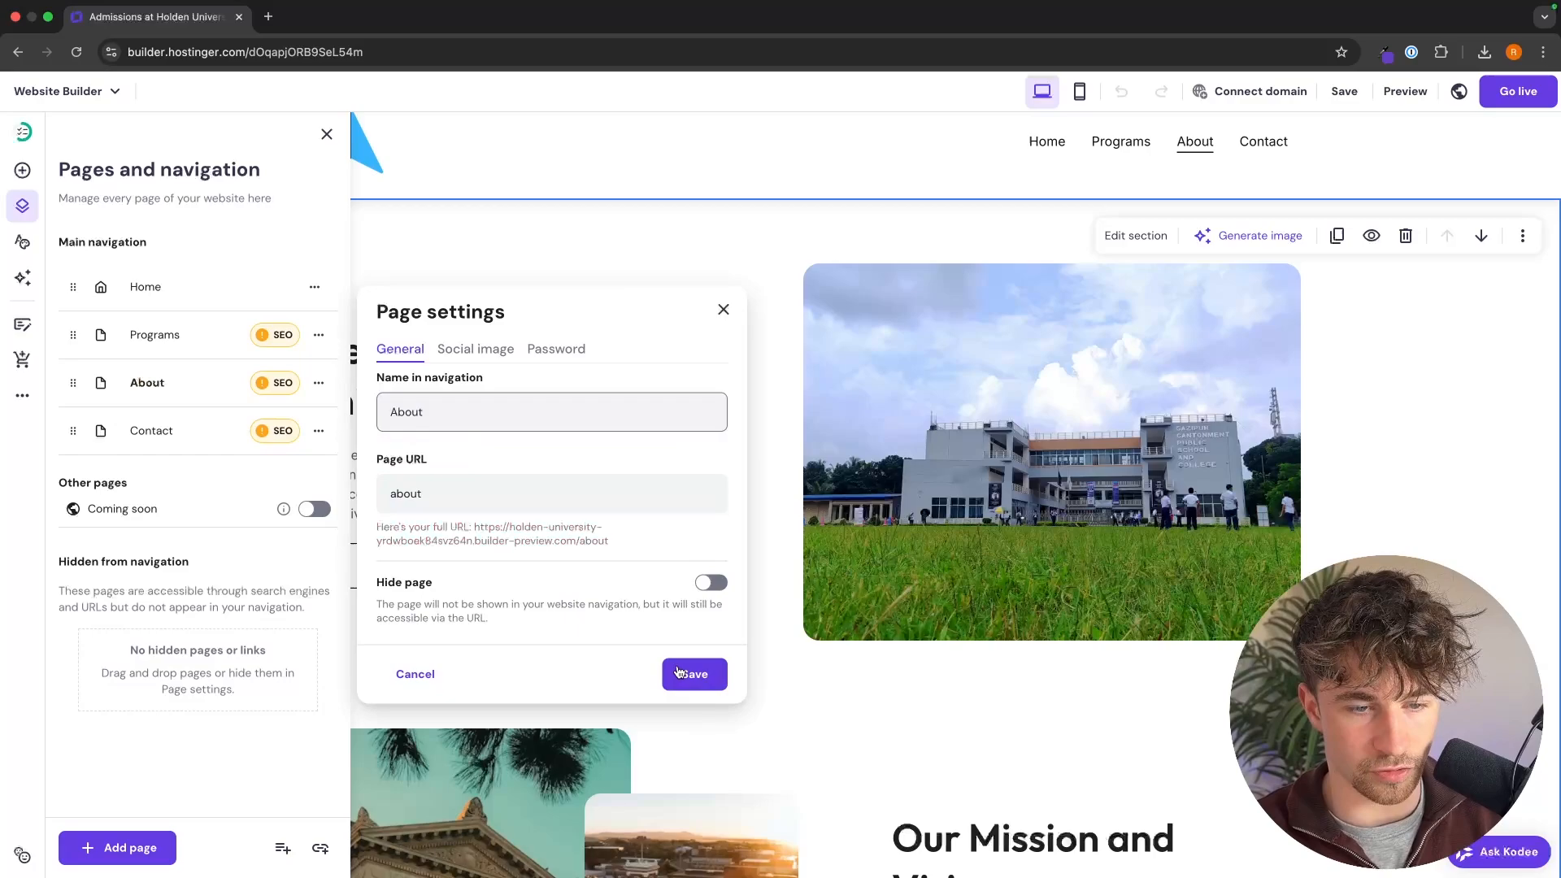
left_click(679, 671)
left_click(1277, 455)
Step: Review the About page's welcome, mission and vision, and blog sections
scroll(1059, 383, "down", 1)
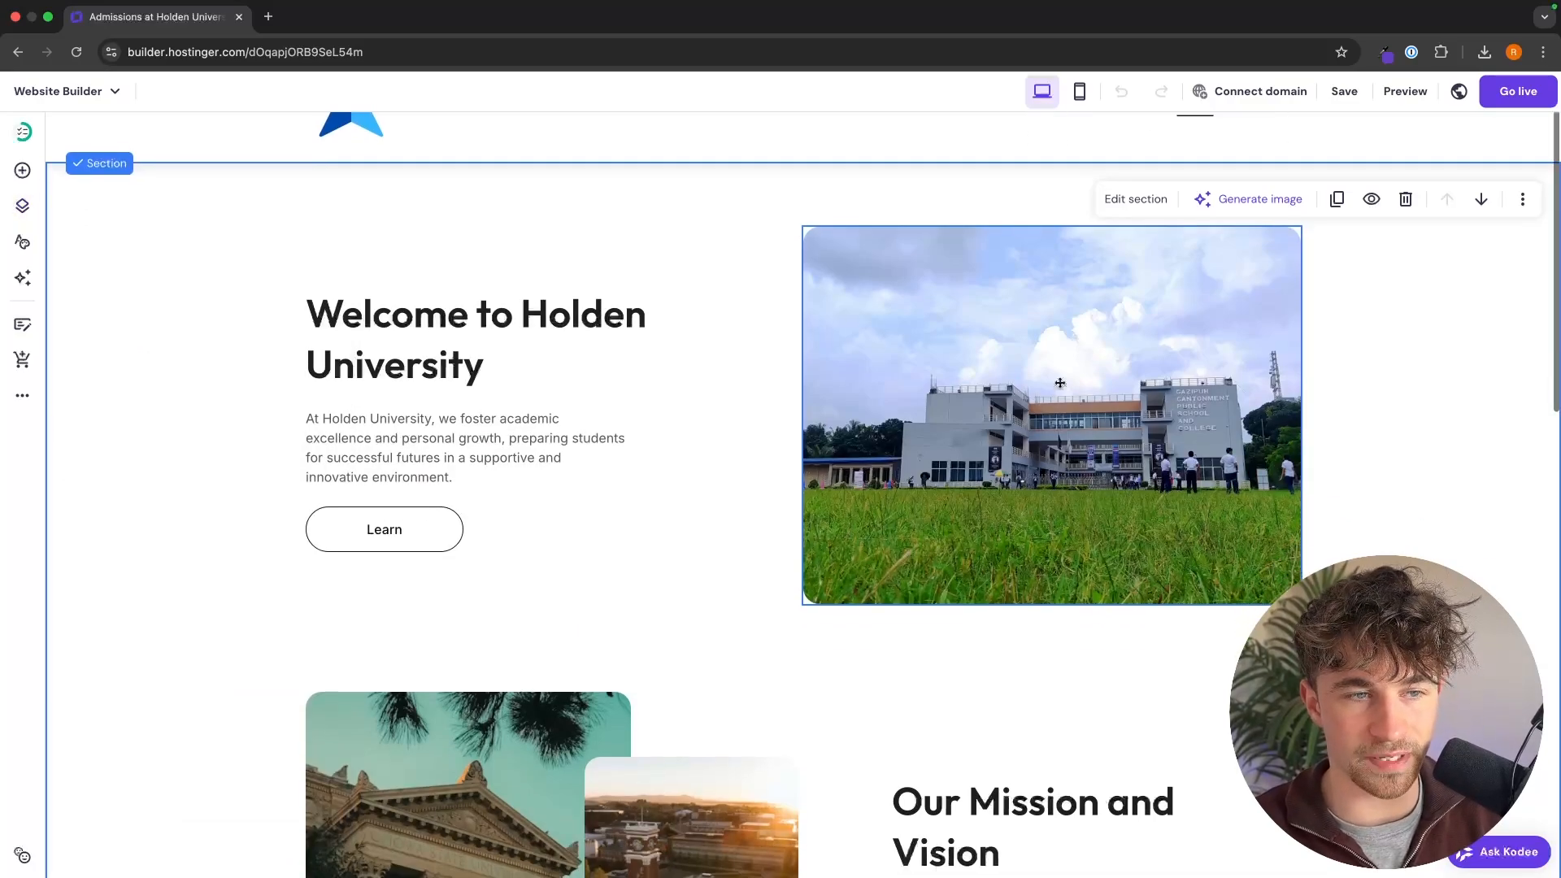
scroll(896, 632, "down", 3)
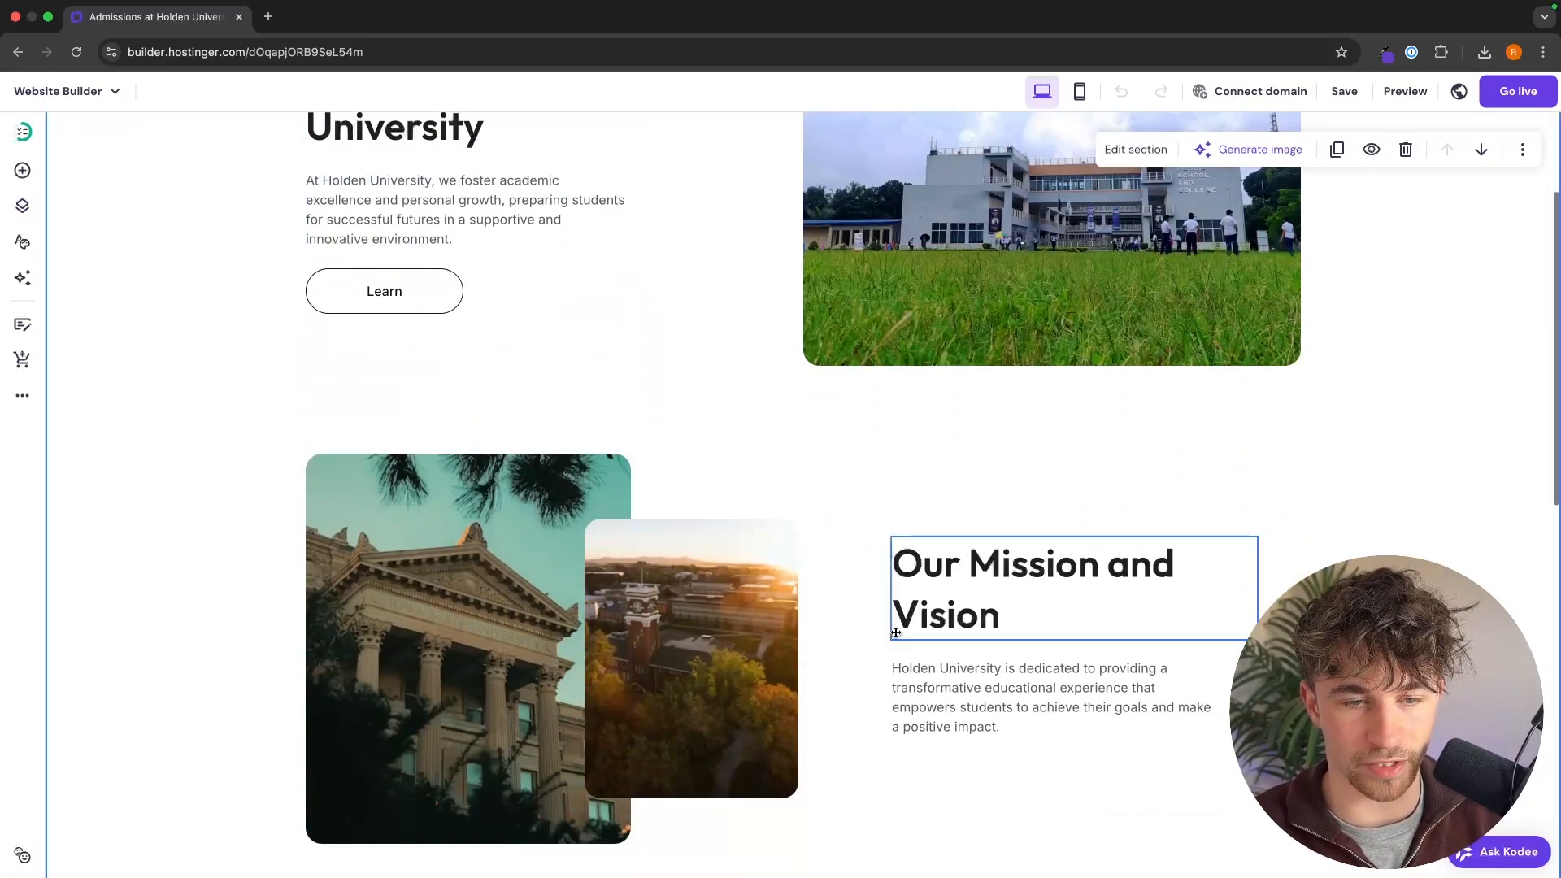
scroll(896, 633, "down", 2)
scroll(870, 504, "down", 2)
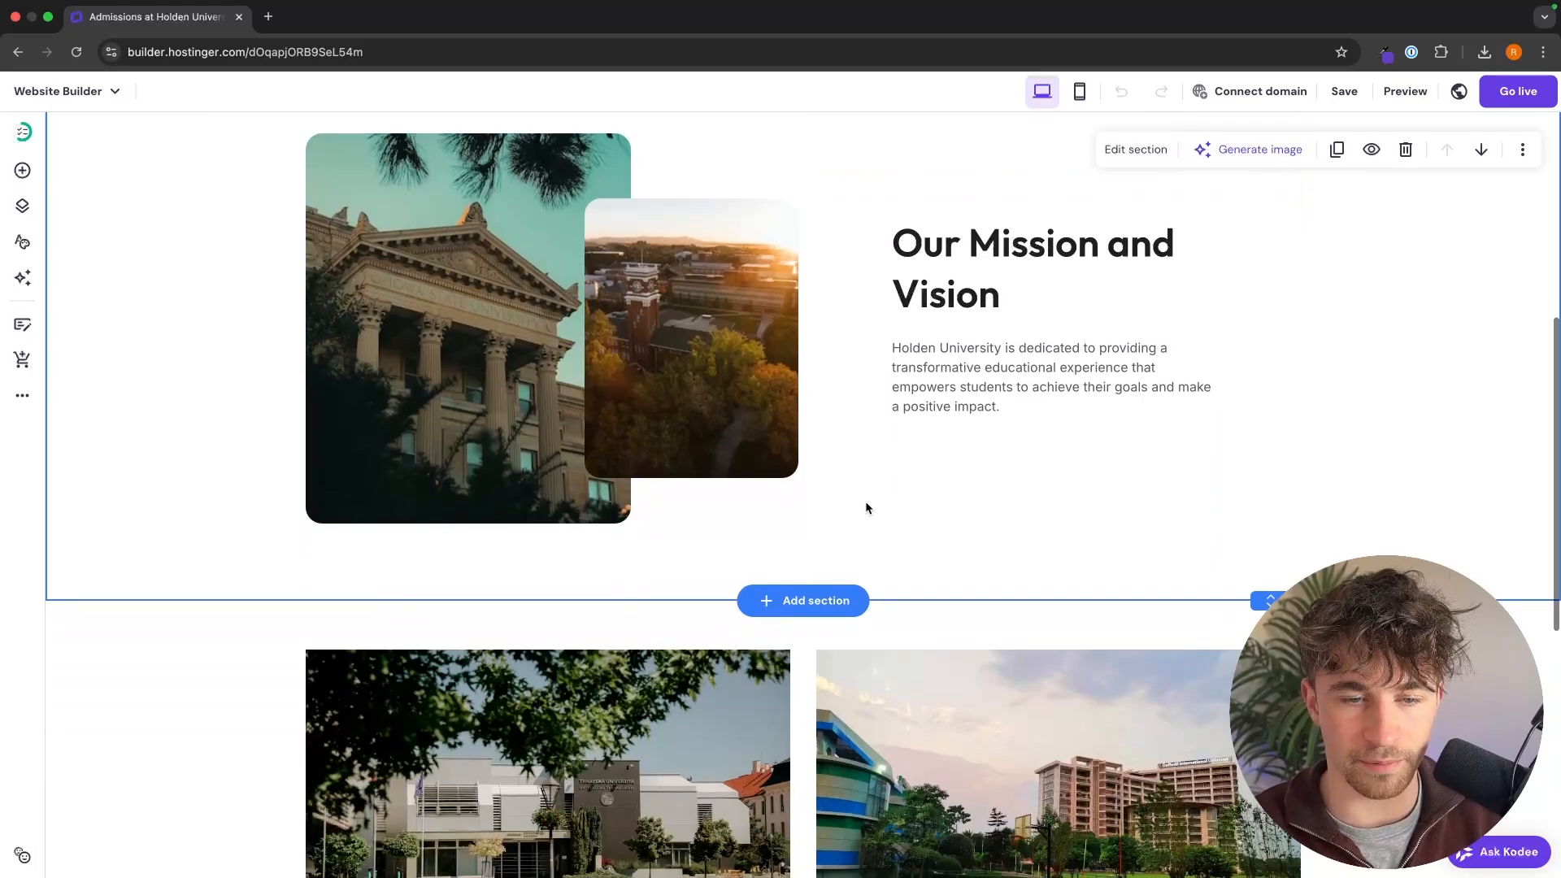
scroll(952, 439, "down", 4)
scroll(1184, 276, "up", 11)
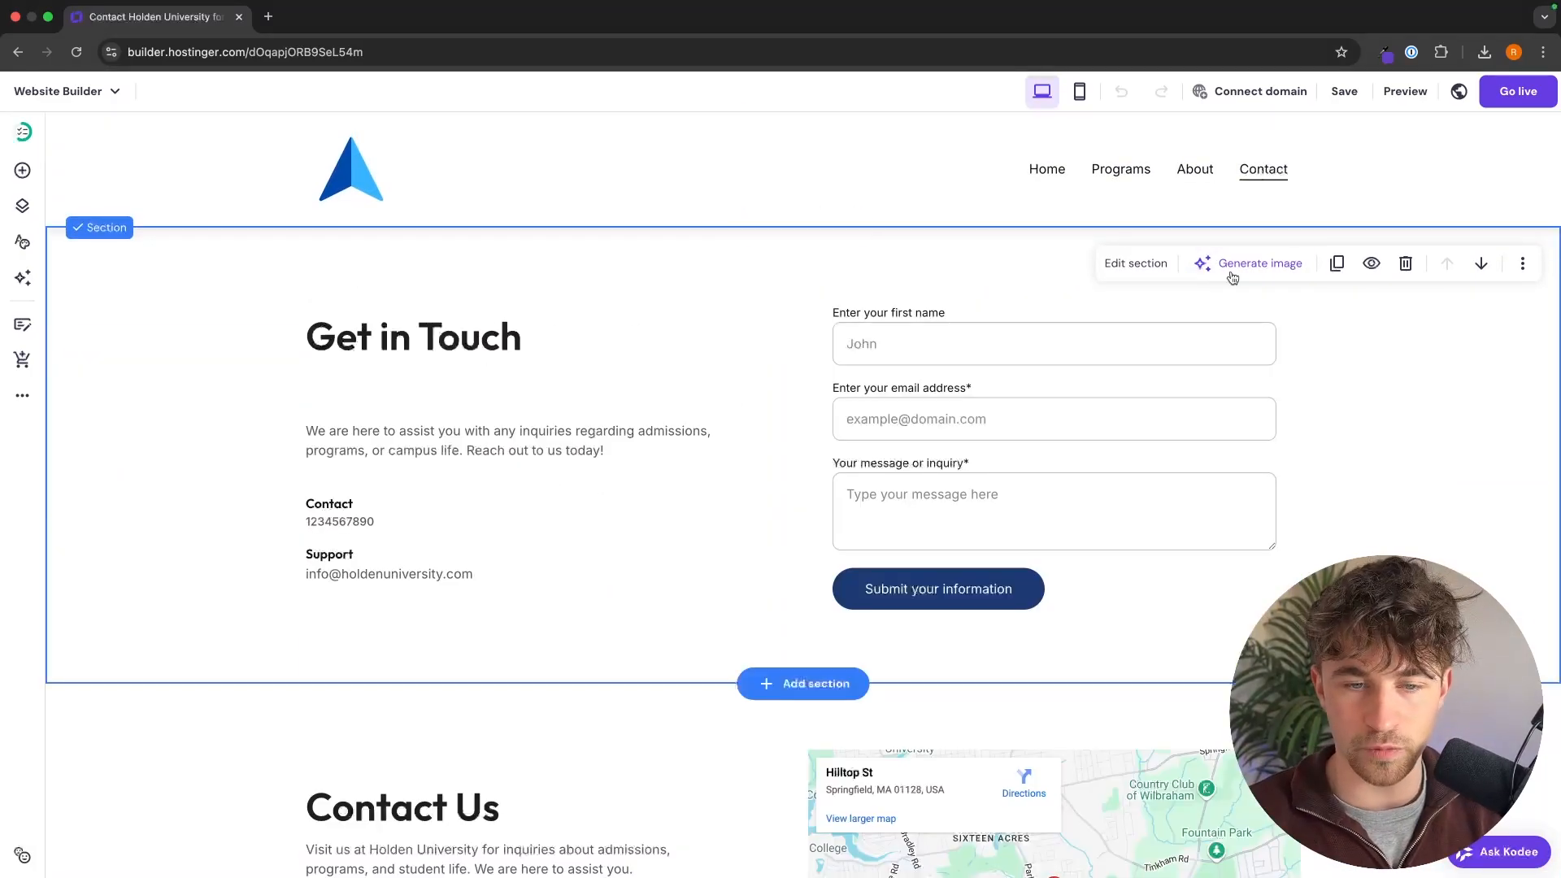
Step: Go to the Contact page and examine the notification email field in the contact form's general settings
scroll(395, 311, "down", 1)
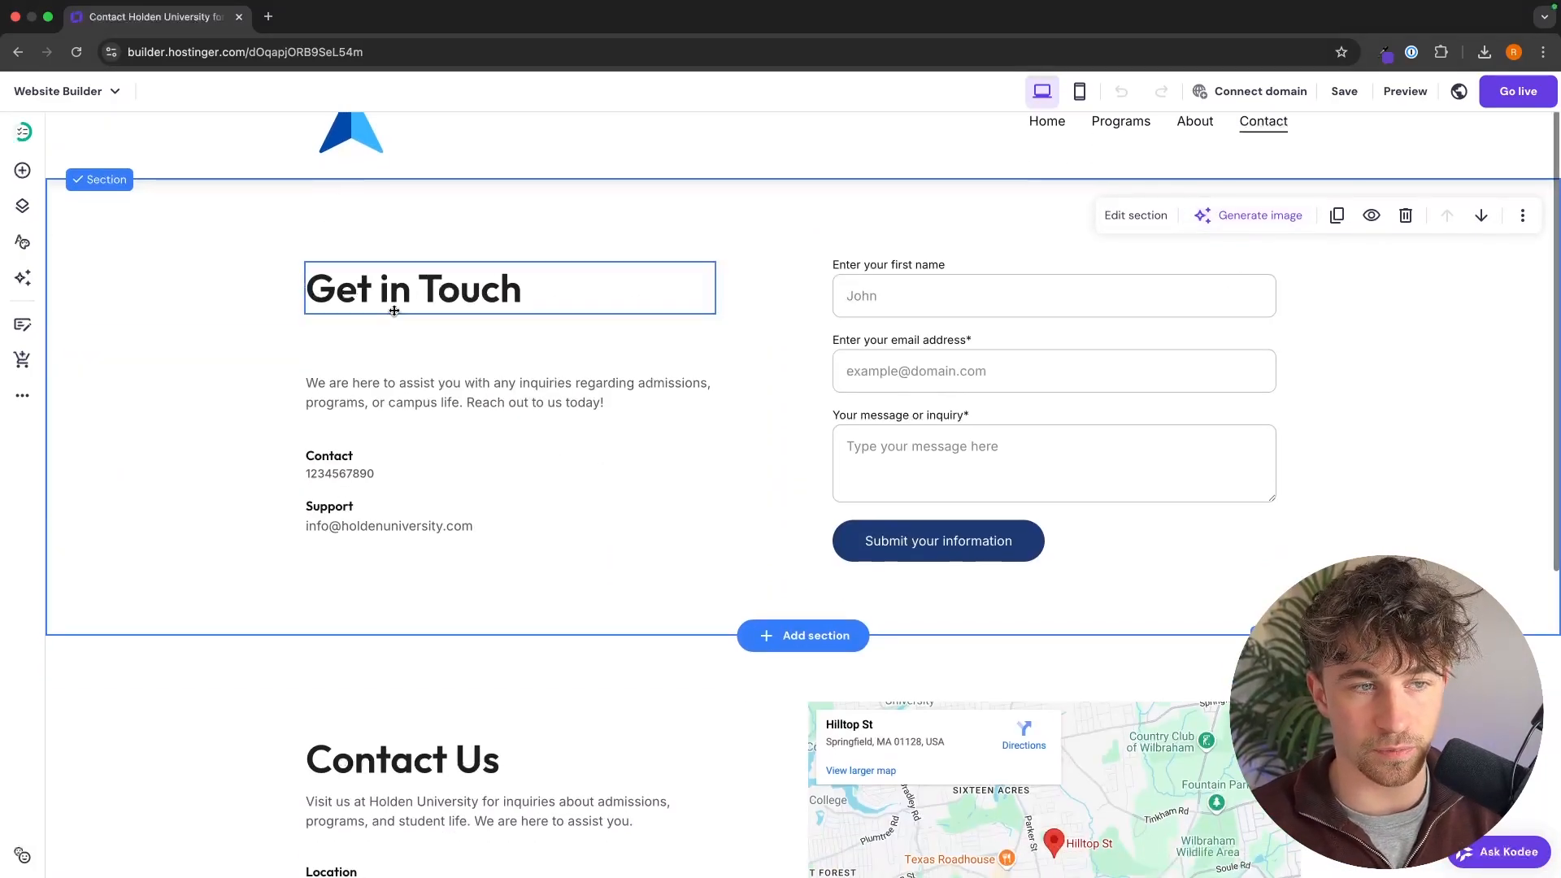
left_click(931, 357)
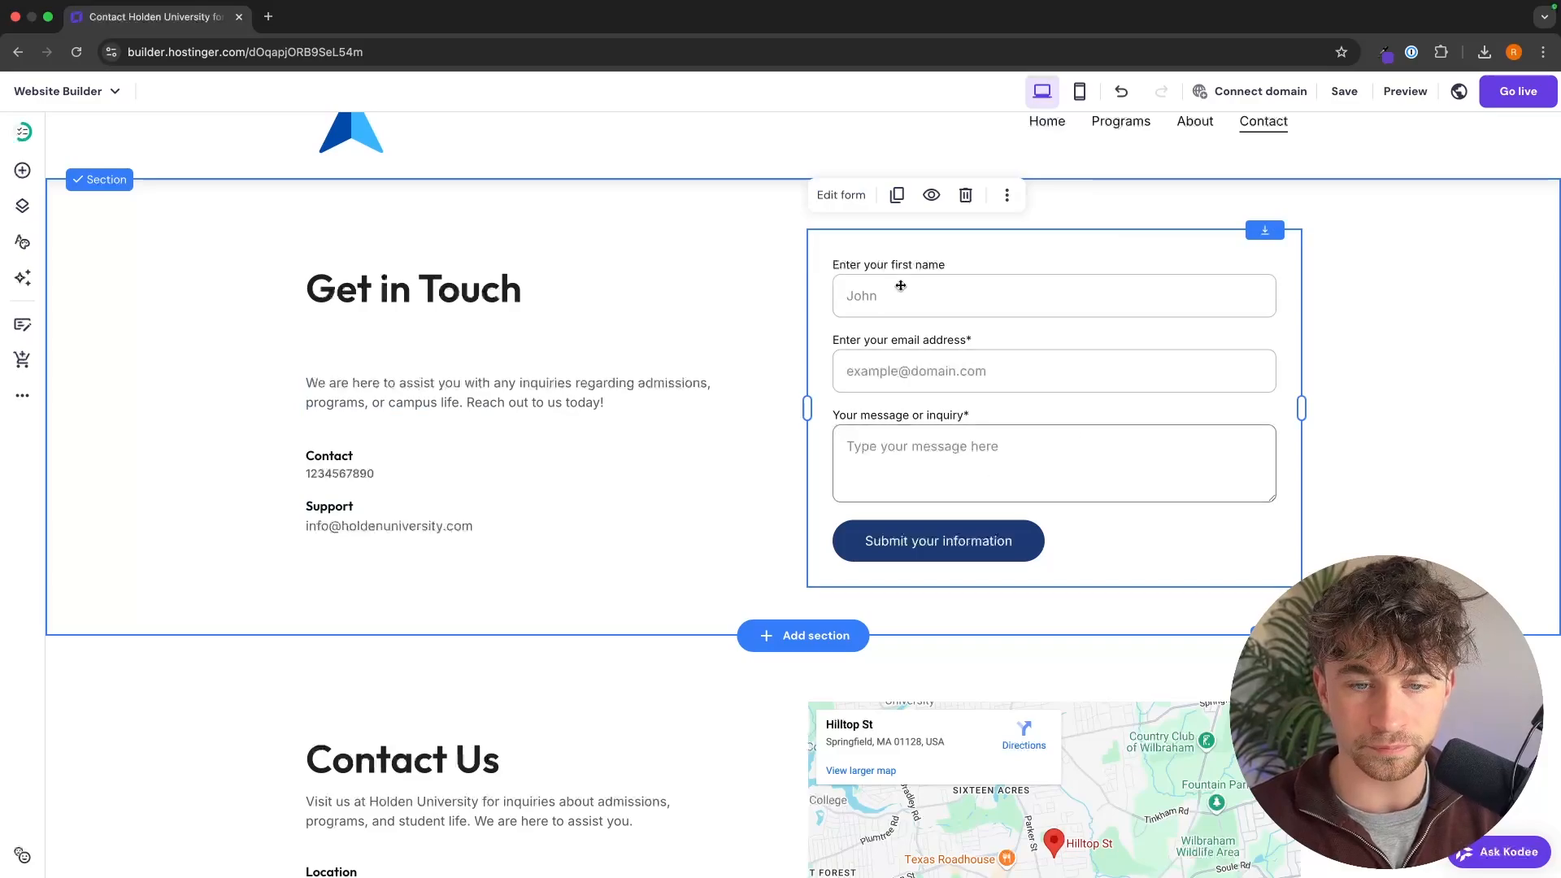
left_click(846, 199)
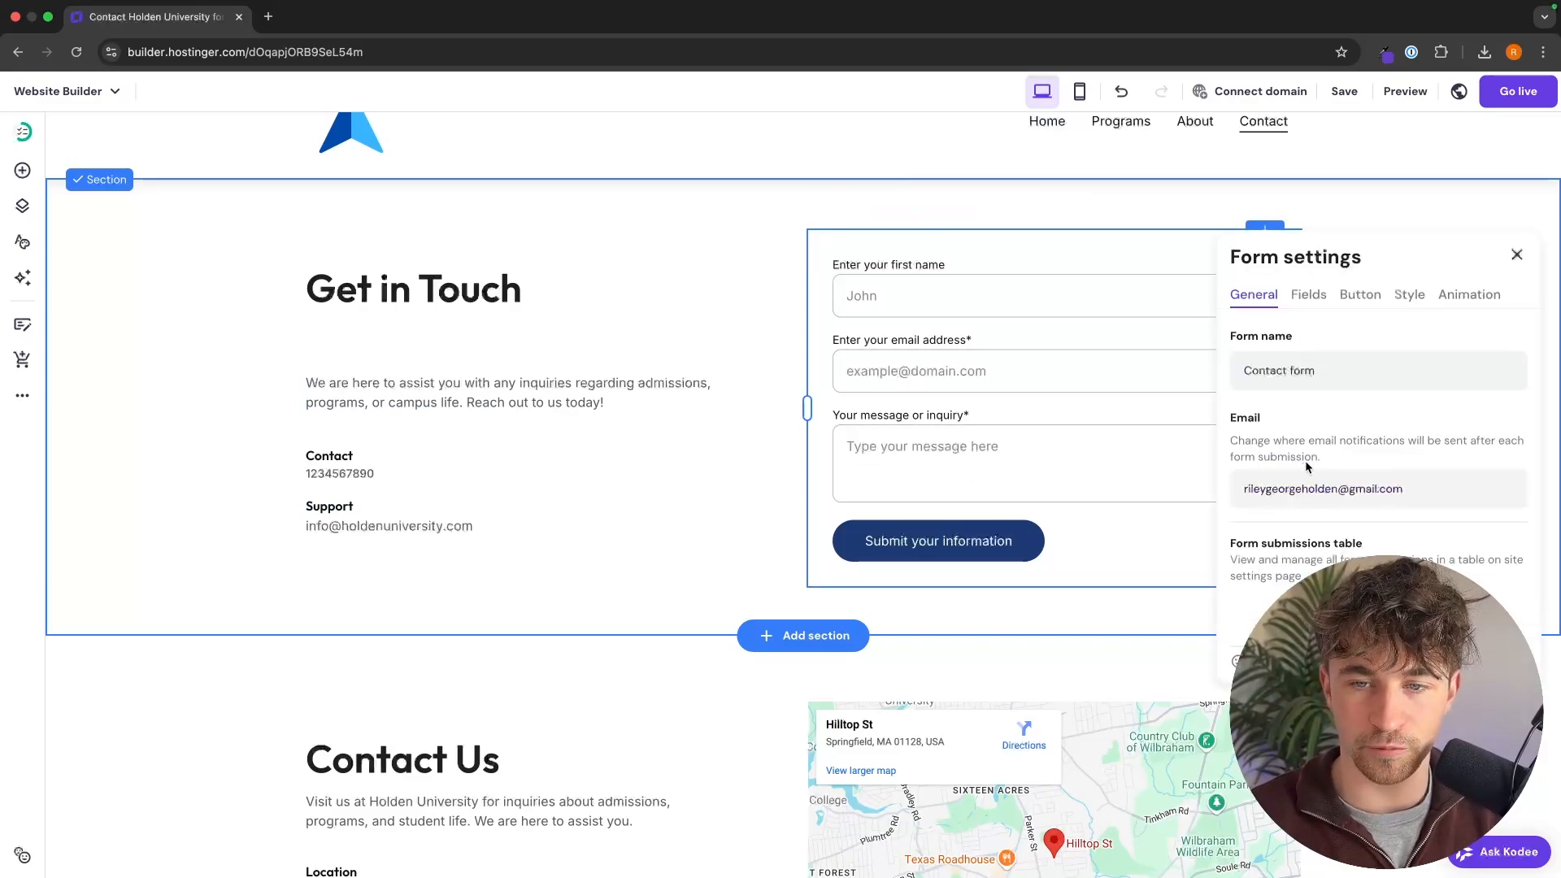
scroll(1225, 371, "down", 1)
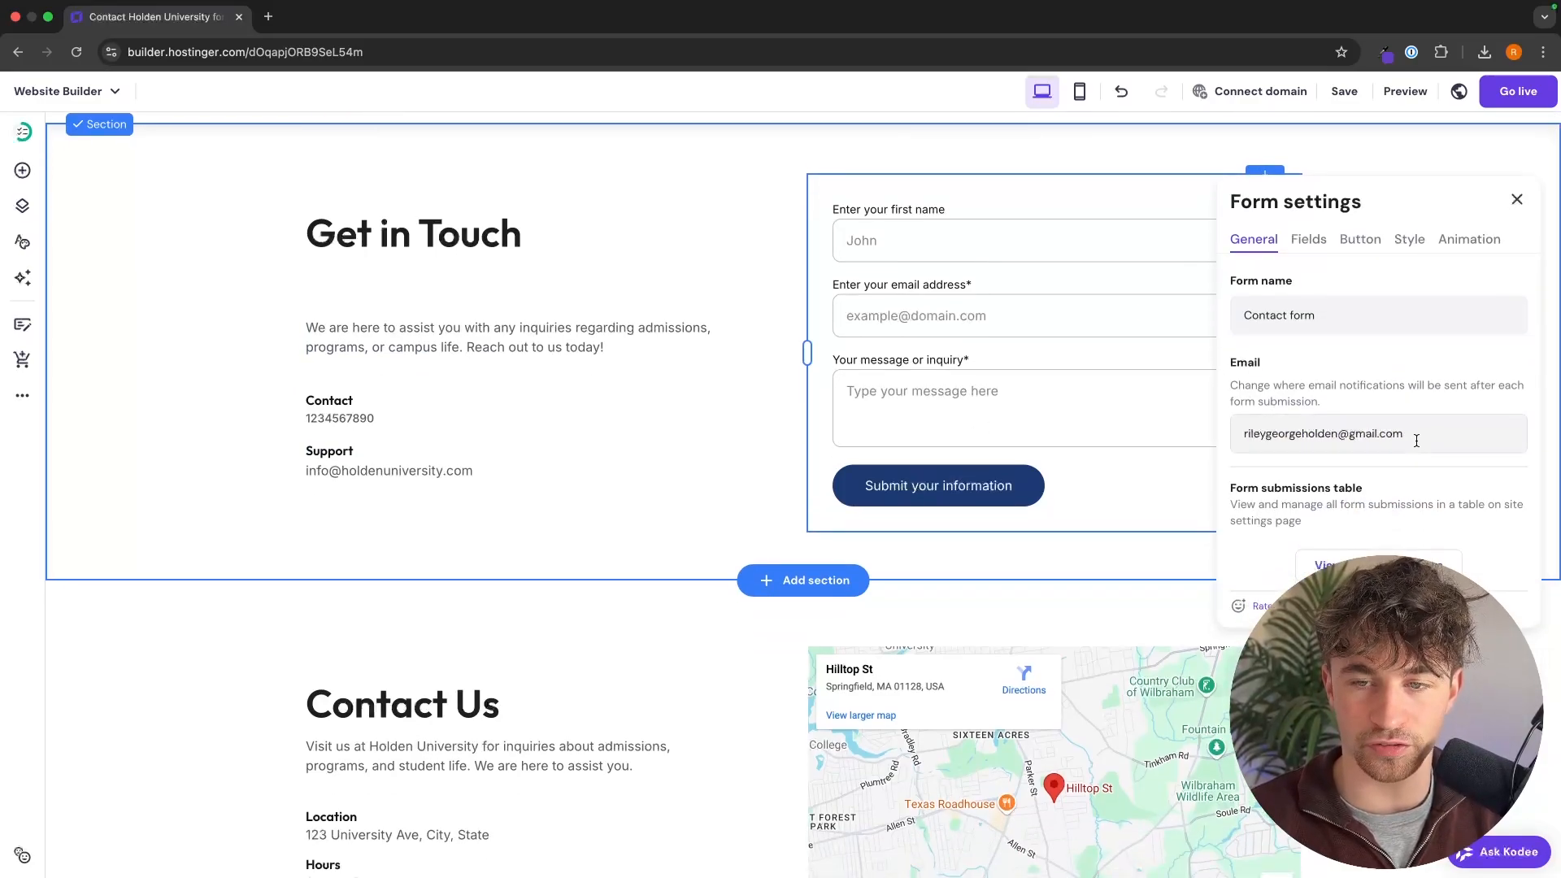
left_click(1465, 433)
left_click_drag(1215, 436, 1252, 430)
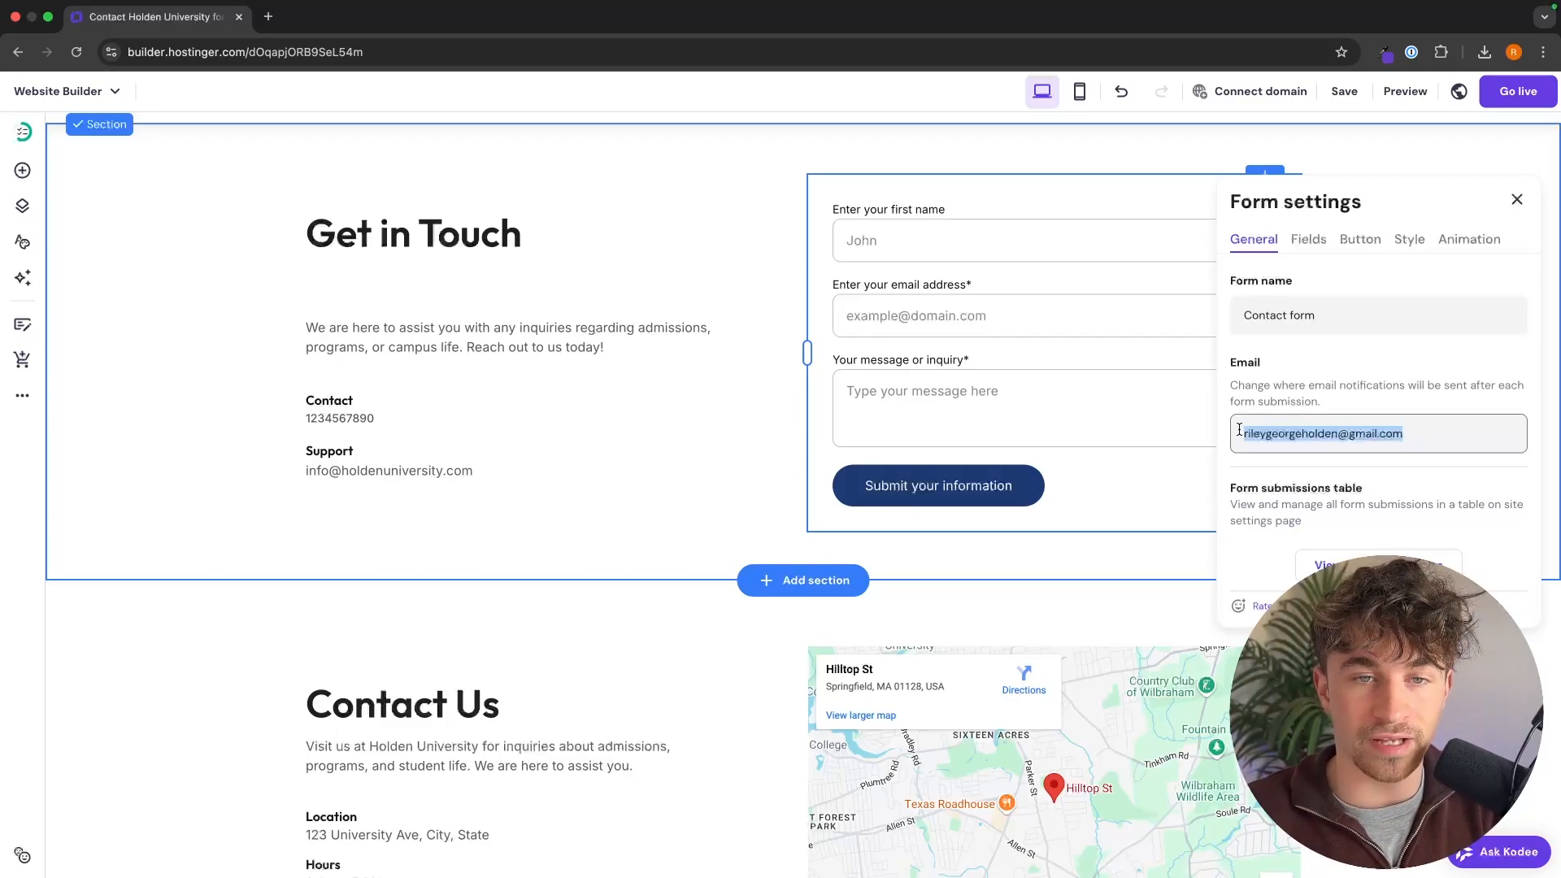
left_click_drag(1428, 433, 1217, 437)
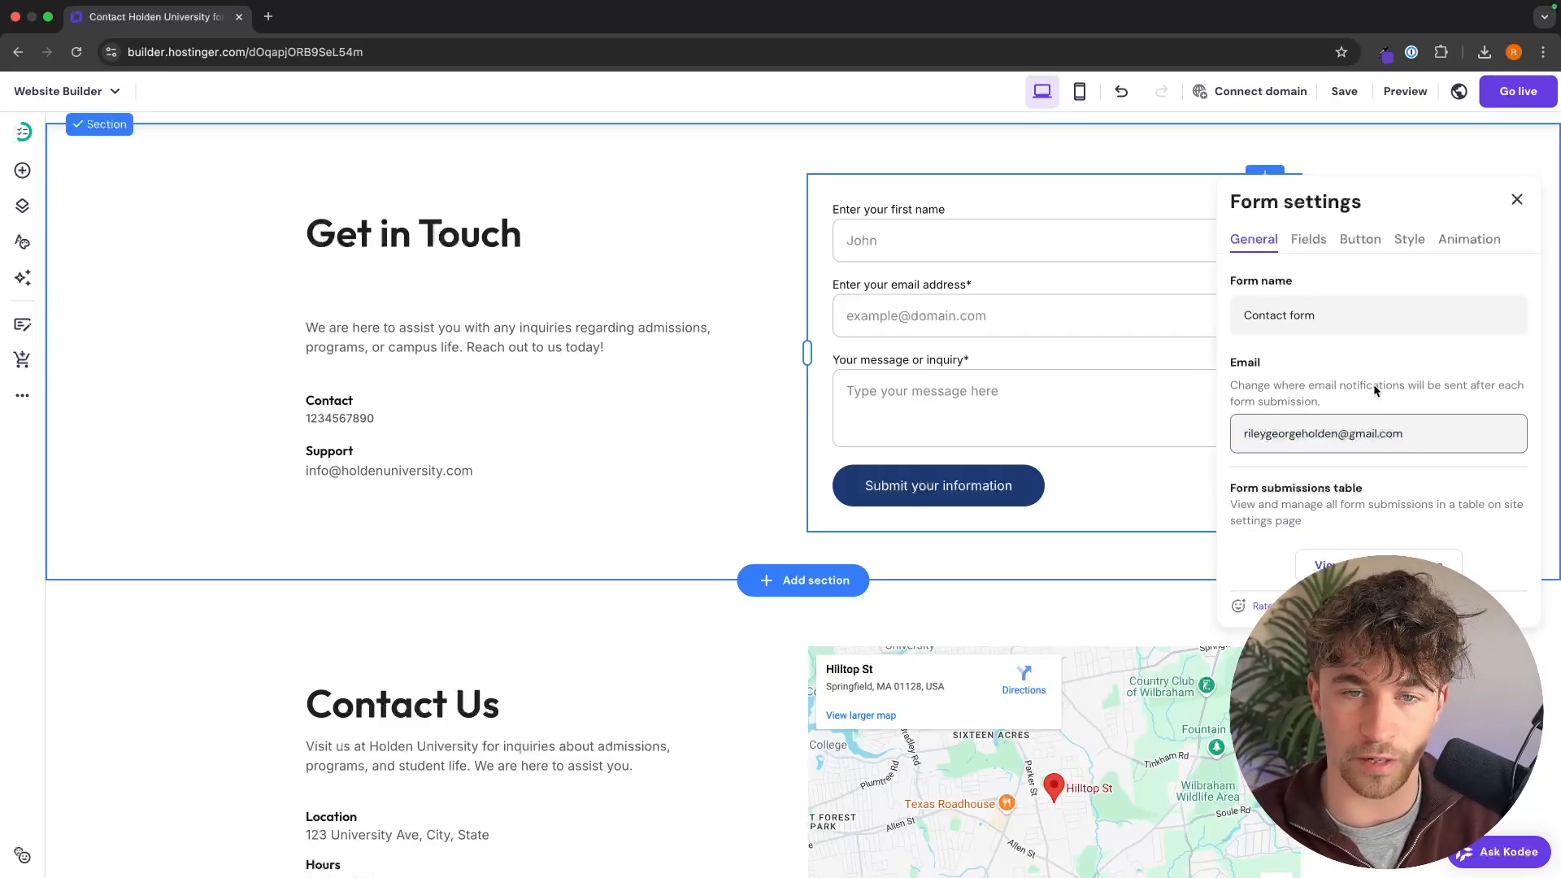
Step: Add a short-answer "Phone Number" field with placeholder "Enter your phone number" to the contact form and place it above the message field
left_click(1310, 241)
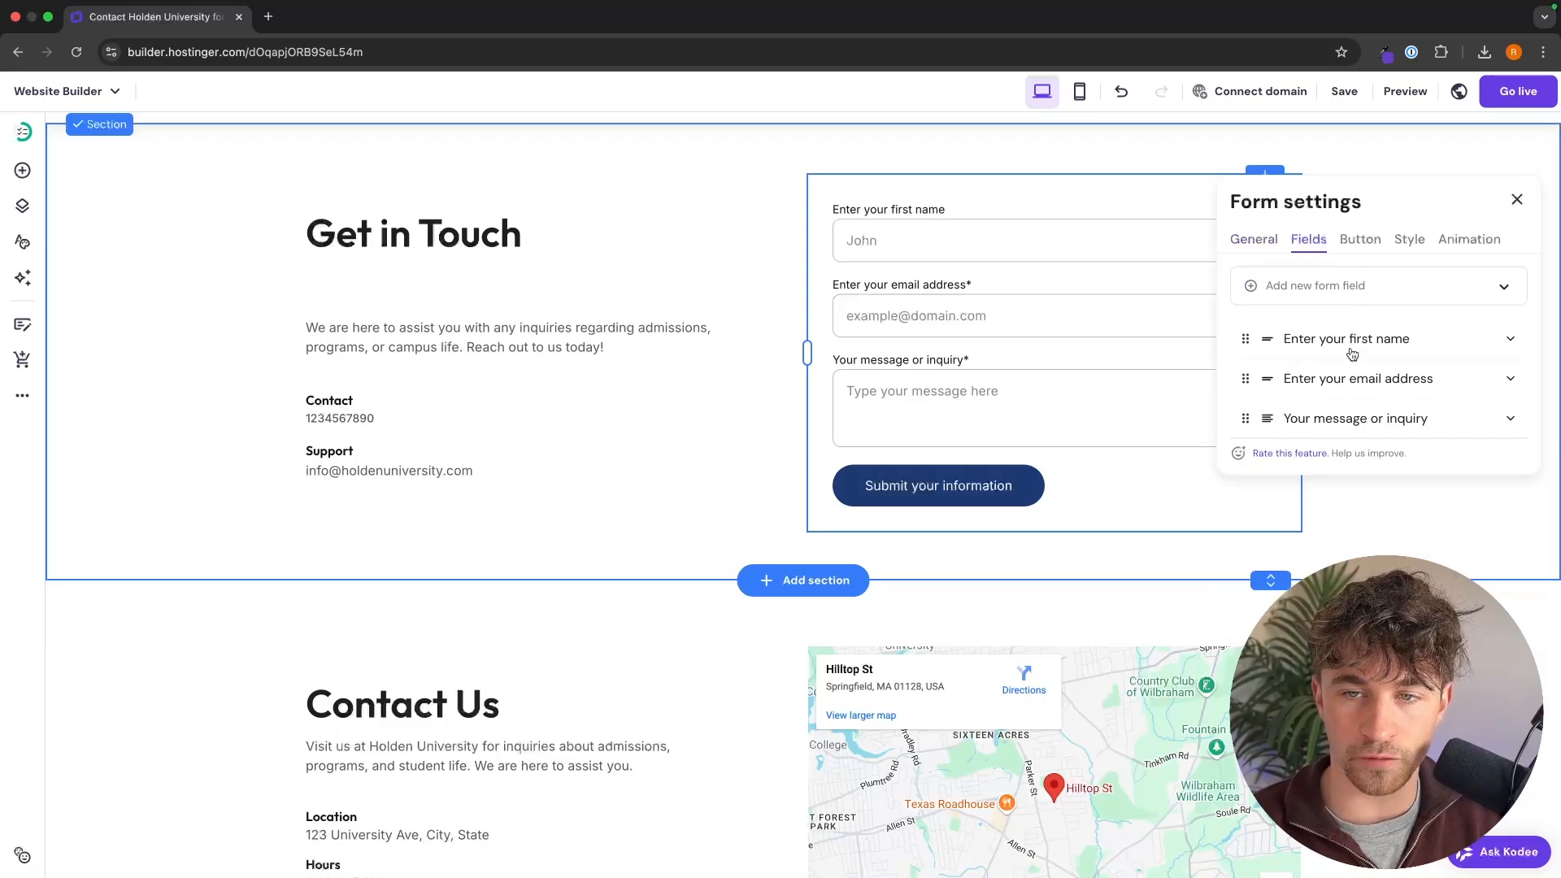
left_click(1322, 286)
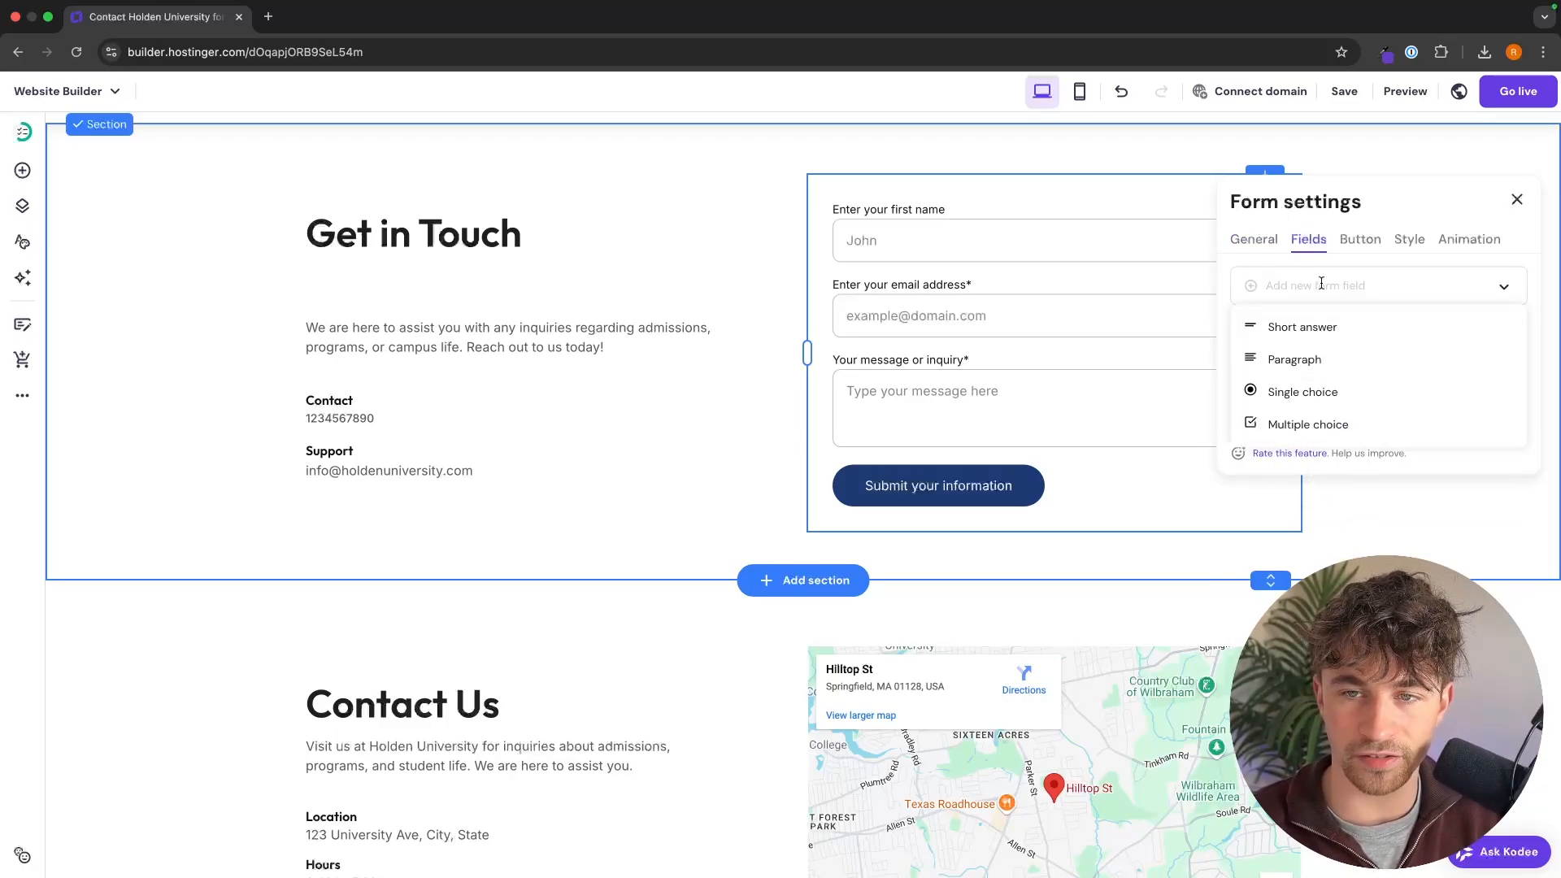
left_click(1342, 329)
left_click(1342, 455)
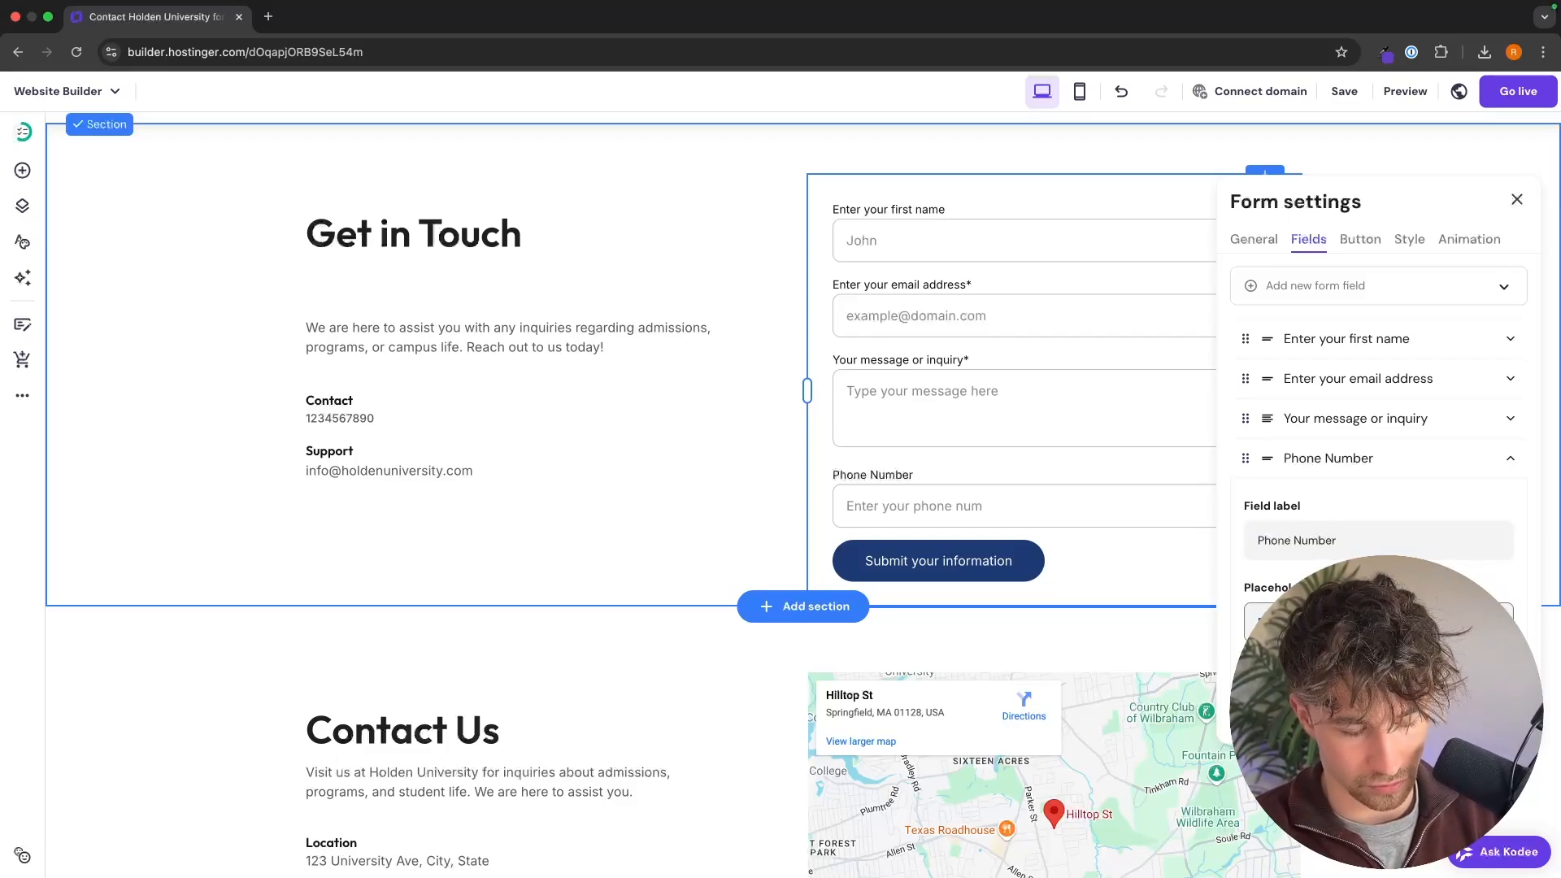
left_click(1295, 459)
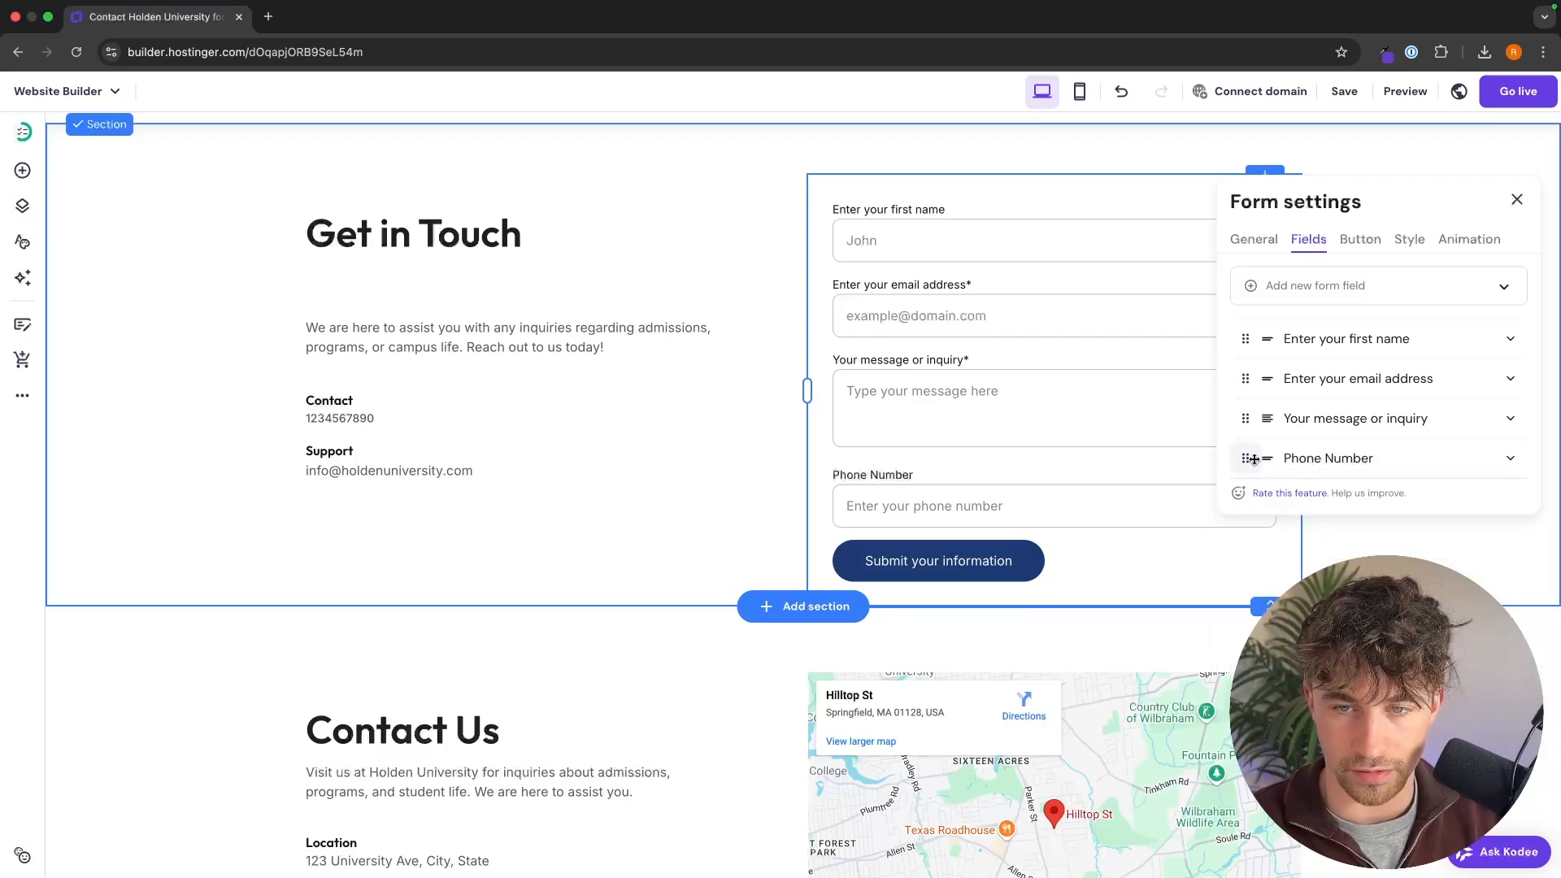
left_click_drag(1245, 457, 1253, 411)
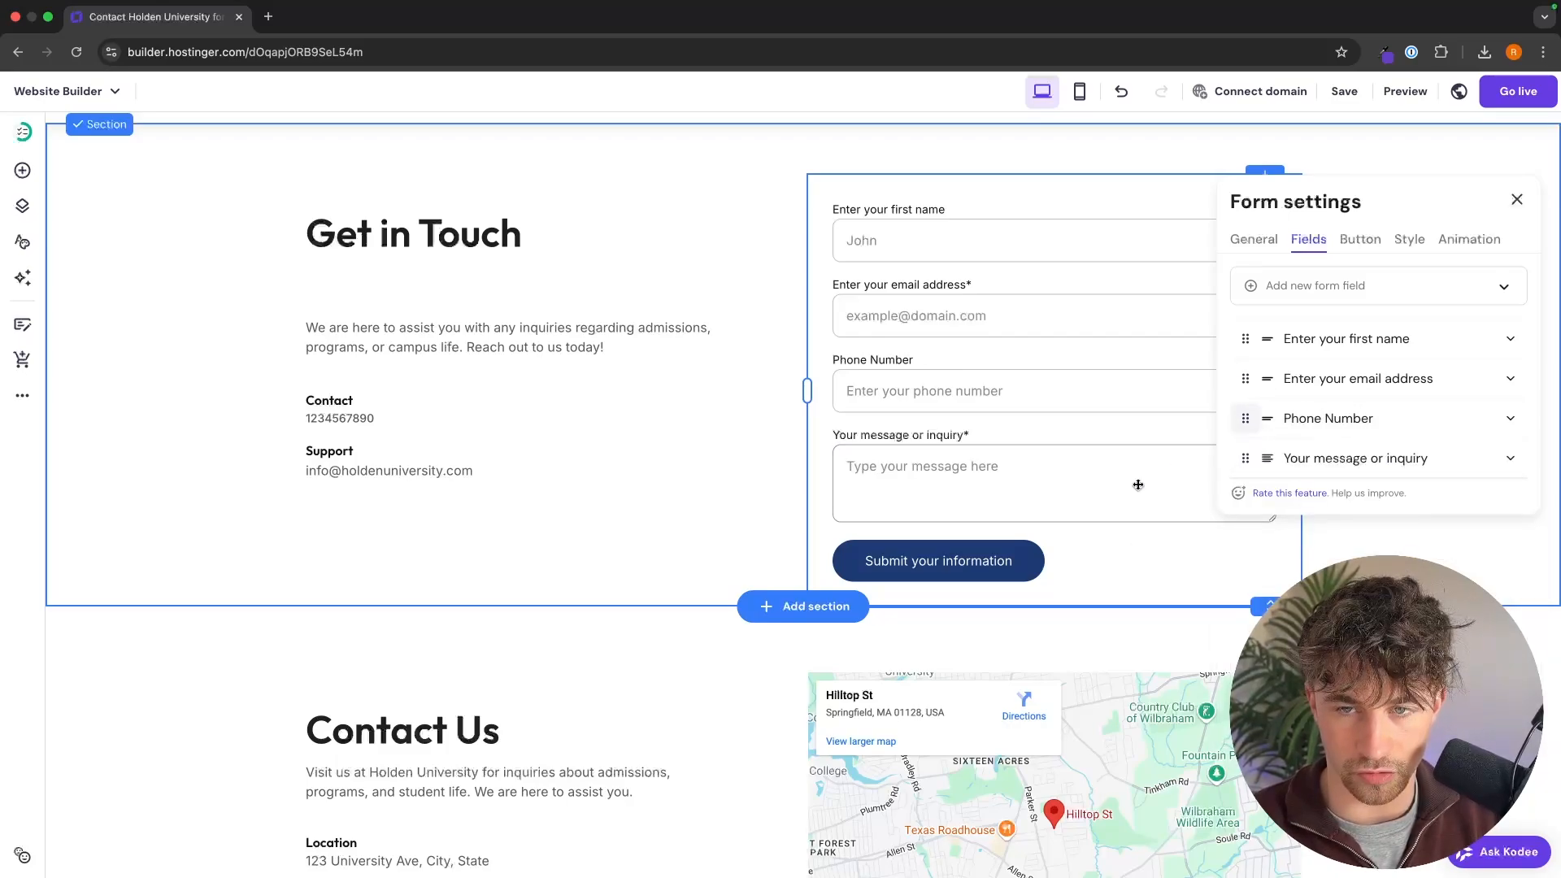
left_click(1393, 530)
Step: Go to the Home page and view the elements that can be added to a page
scroll(1394, 530, "up", 2)
left_click(1045, 178)
left_click(1045, 178)
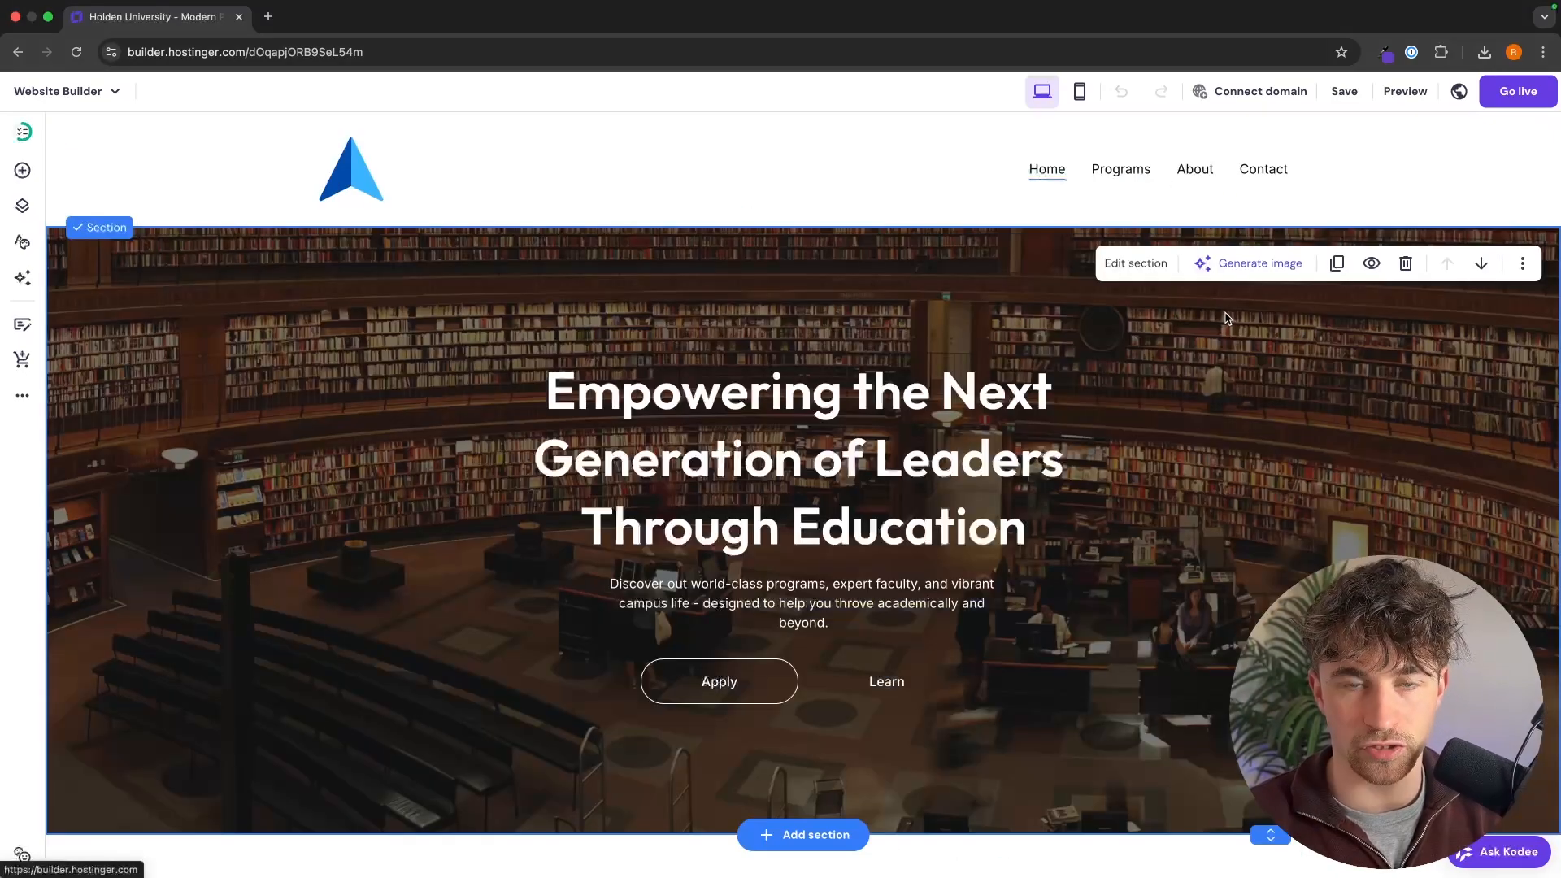
left_click(23, 172)
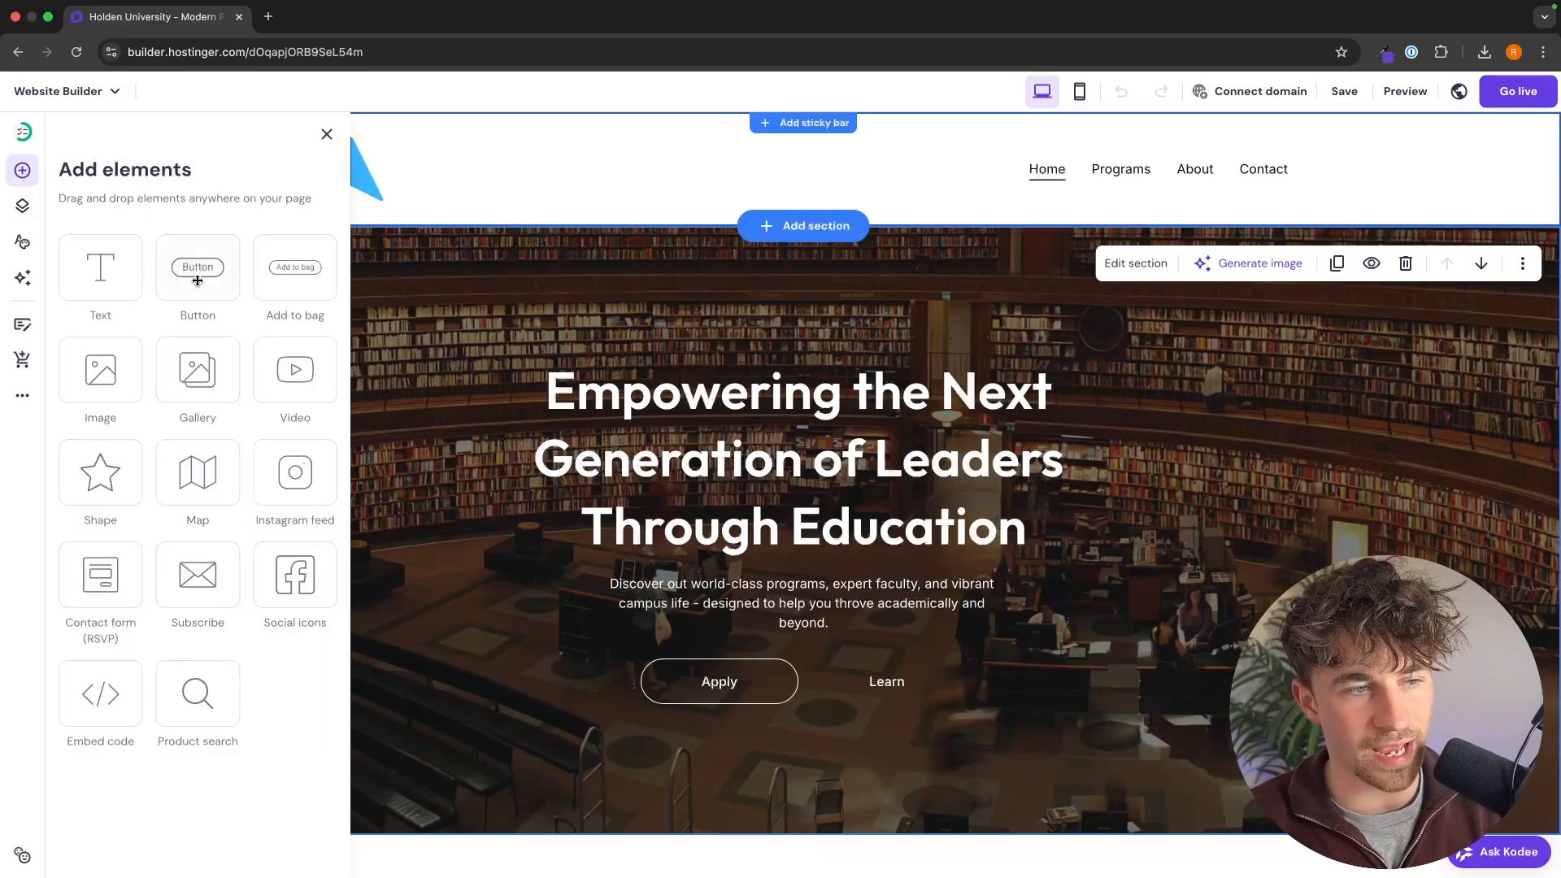
Step: Add a new empty page named "Campus Life" to the site navigation and save its page settings
left_click(24, 208)
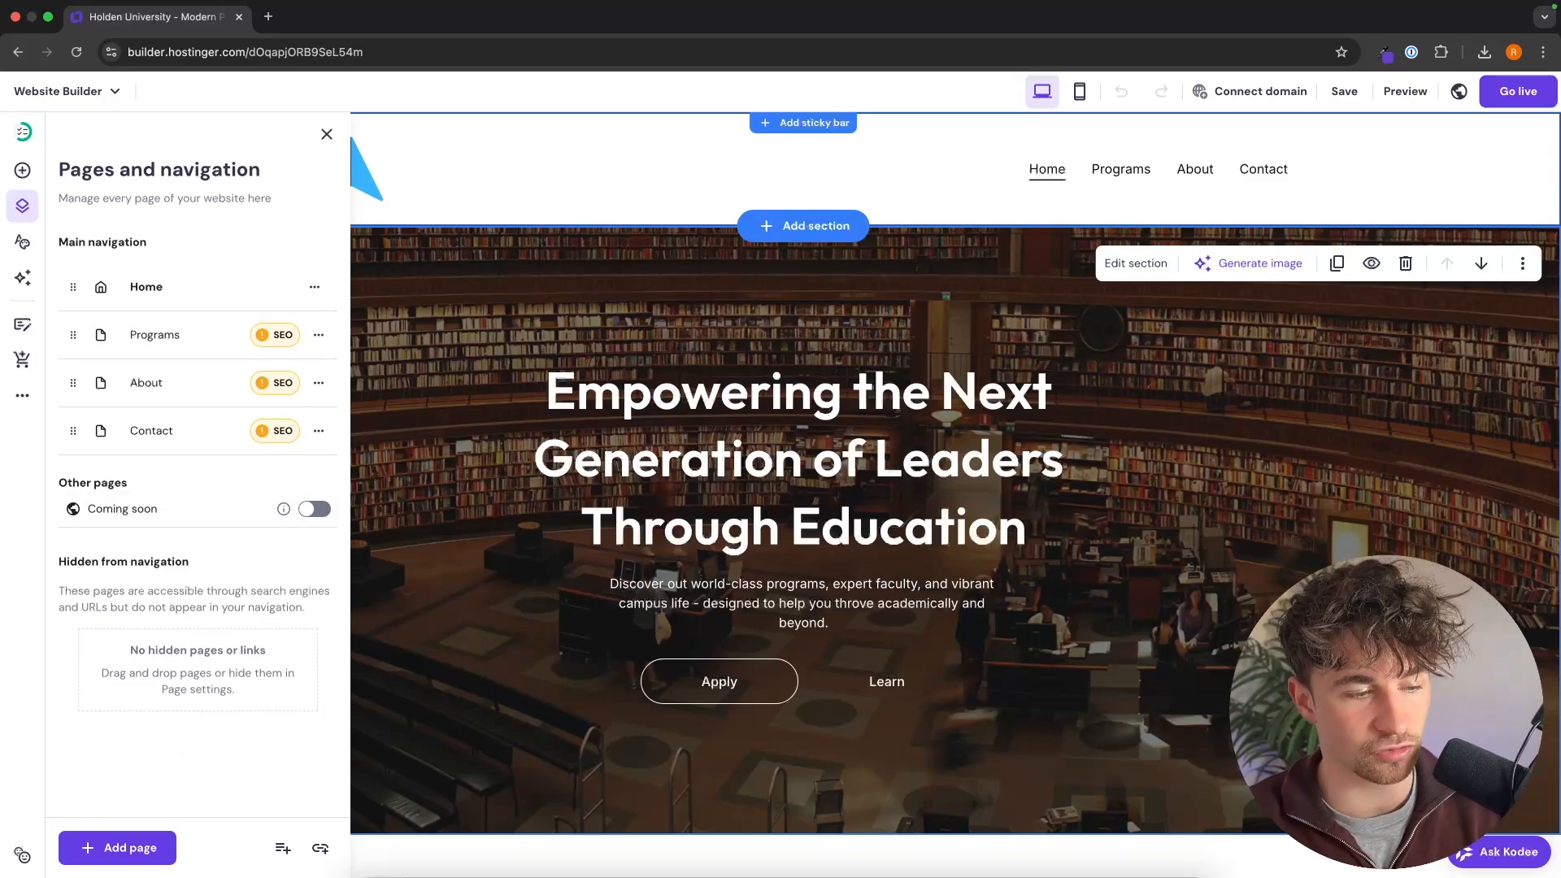
left_click(113, 848)
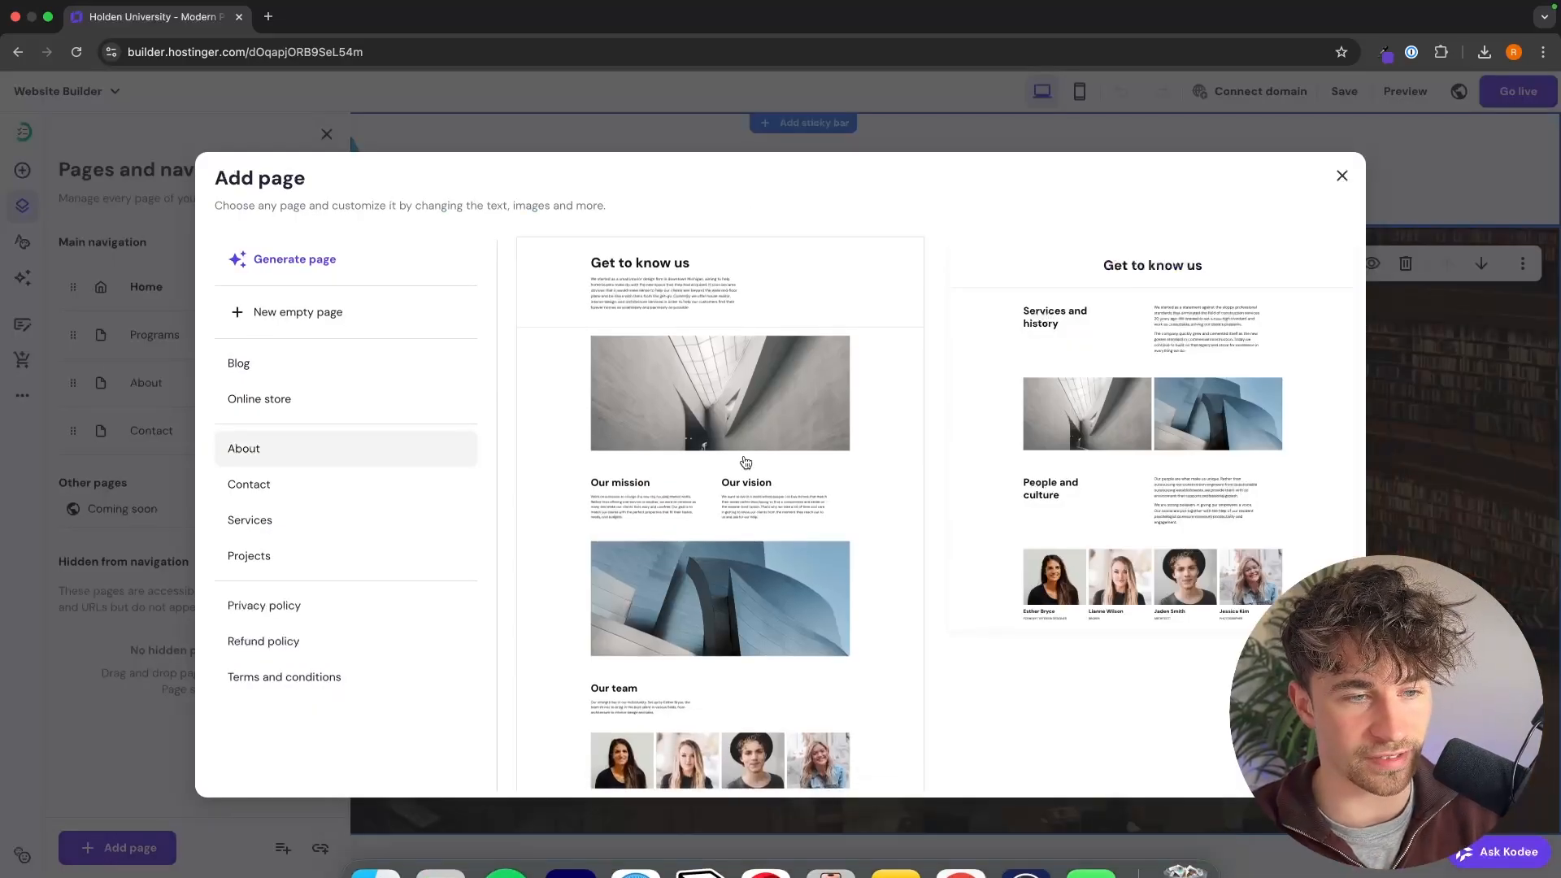
left_click(360, 314)
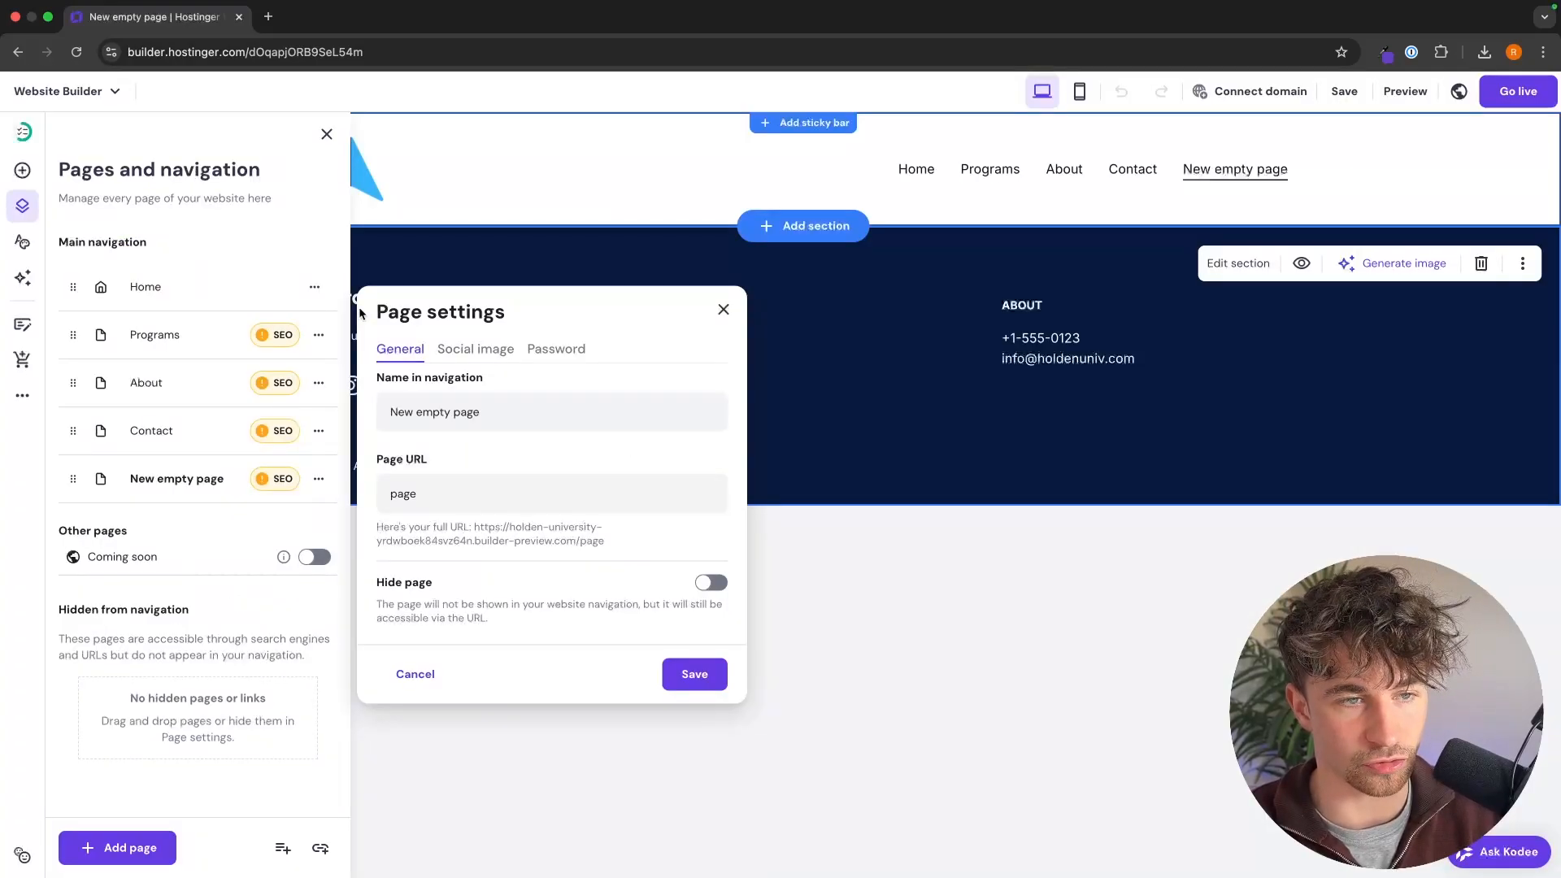
left_click(493, 418)
type("Campus Life")
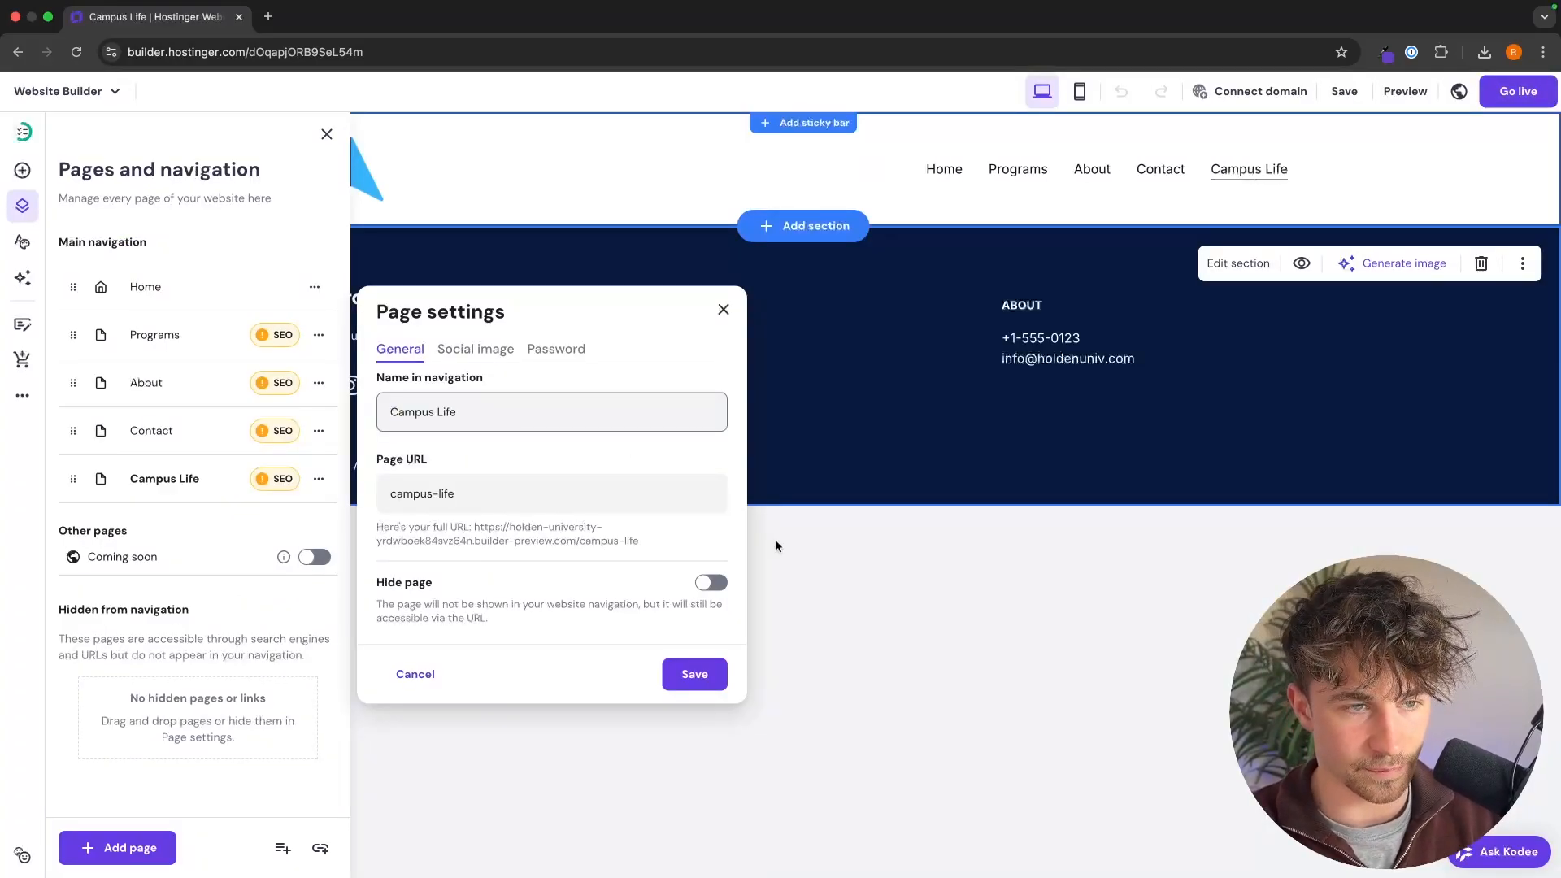
left_click(714, 685)
left_click(833, 301)
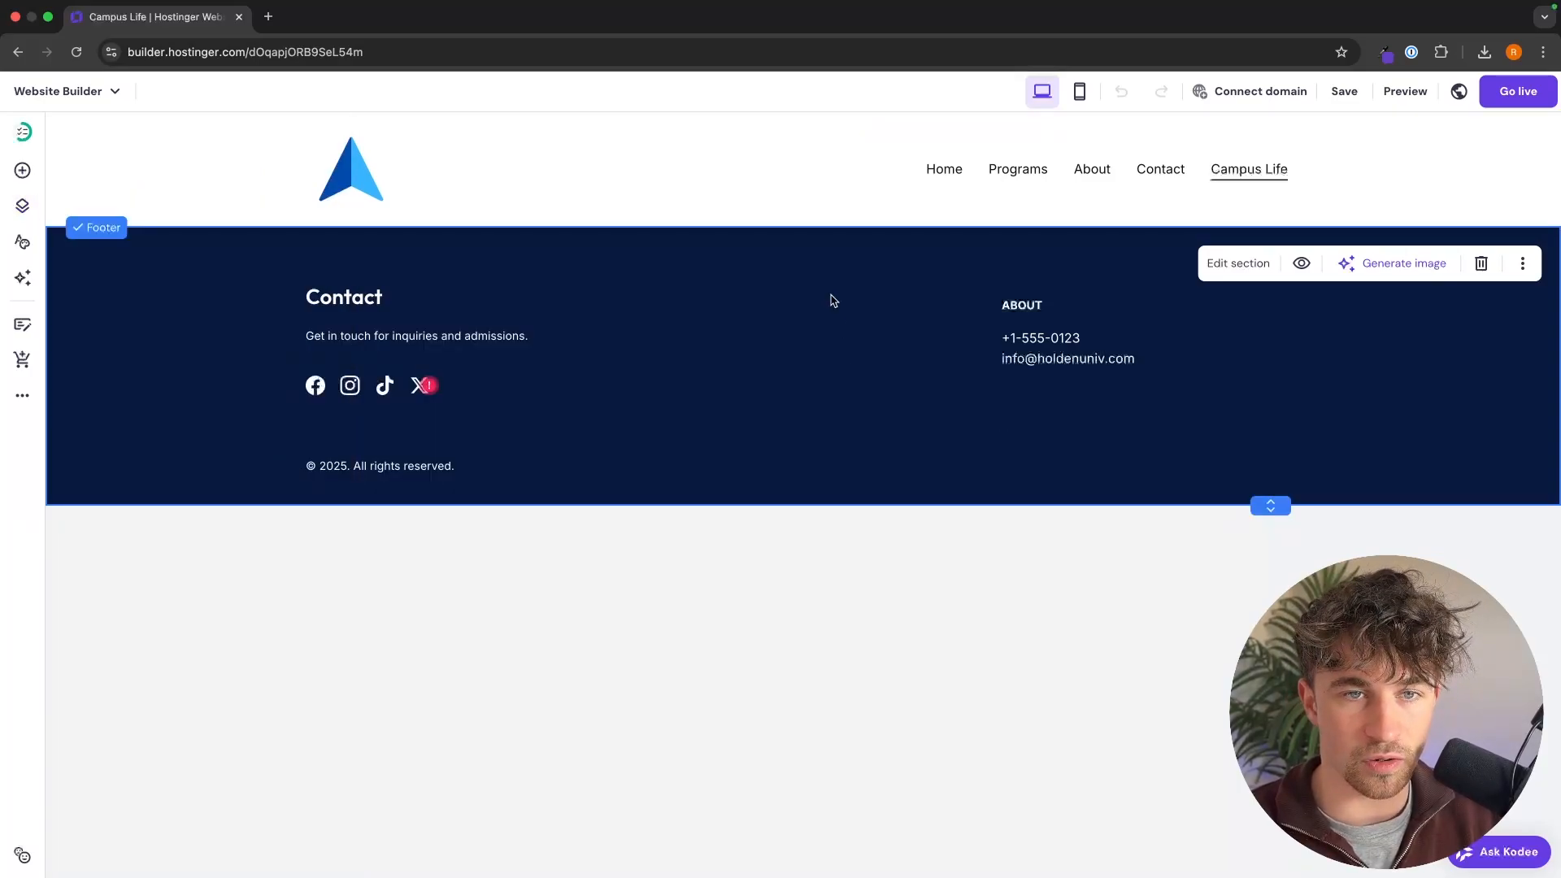
Step: Add the Main section template with heading, button and side image to the Campus Life page, and set its heading to "Life on Our Campus"
left_click(807, 222)
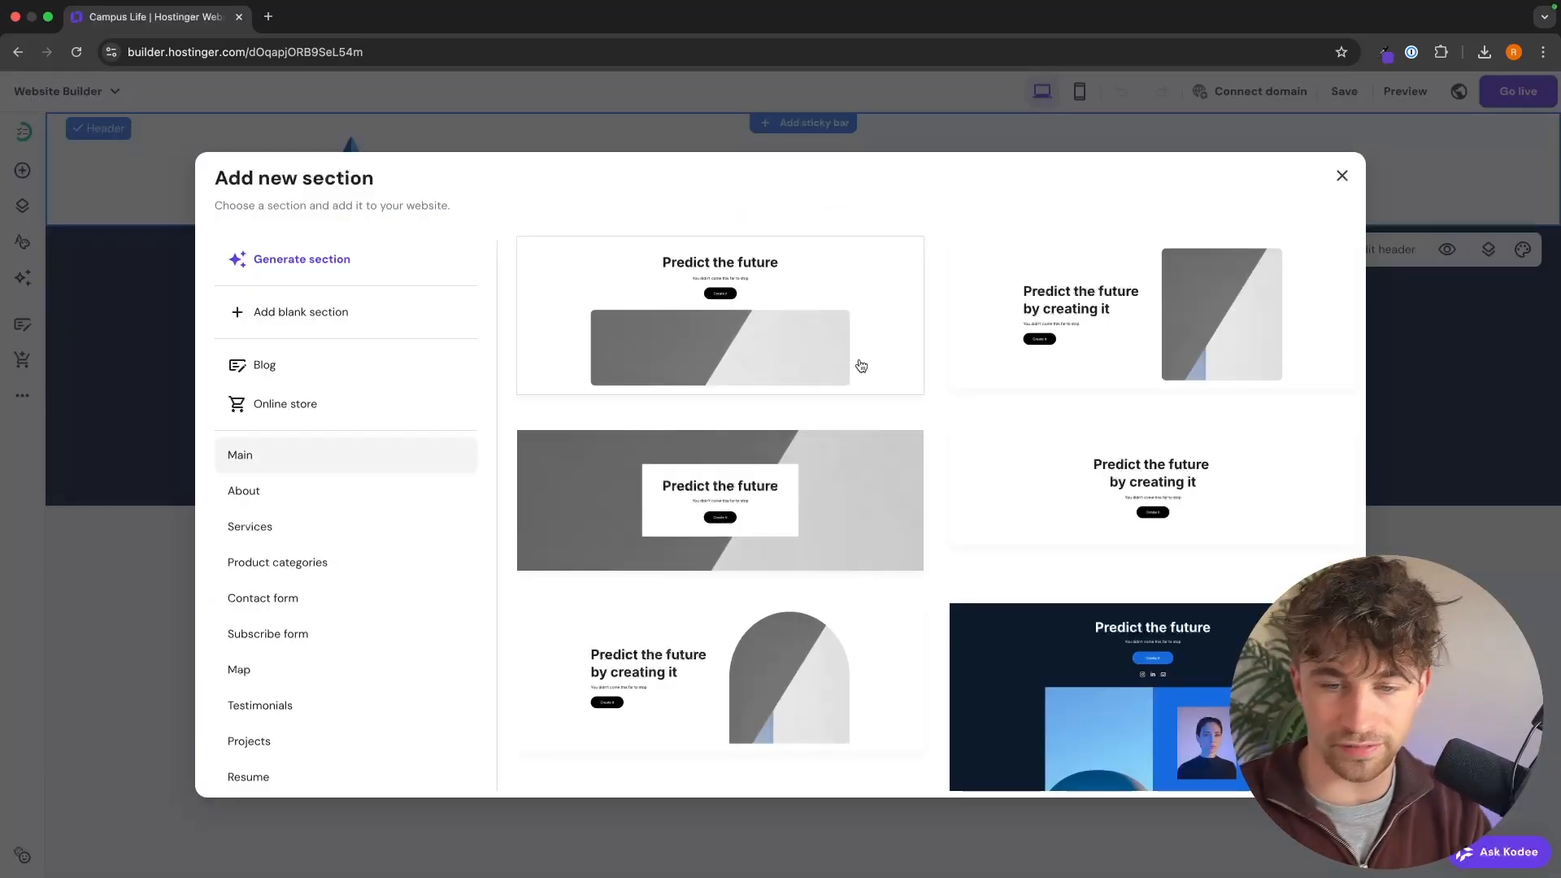
left_click(1099, 331)
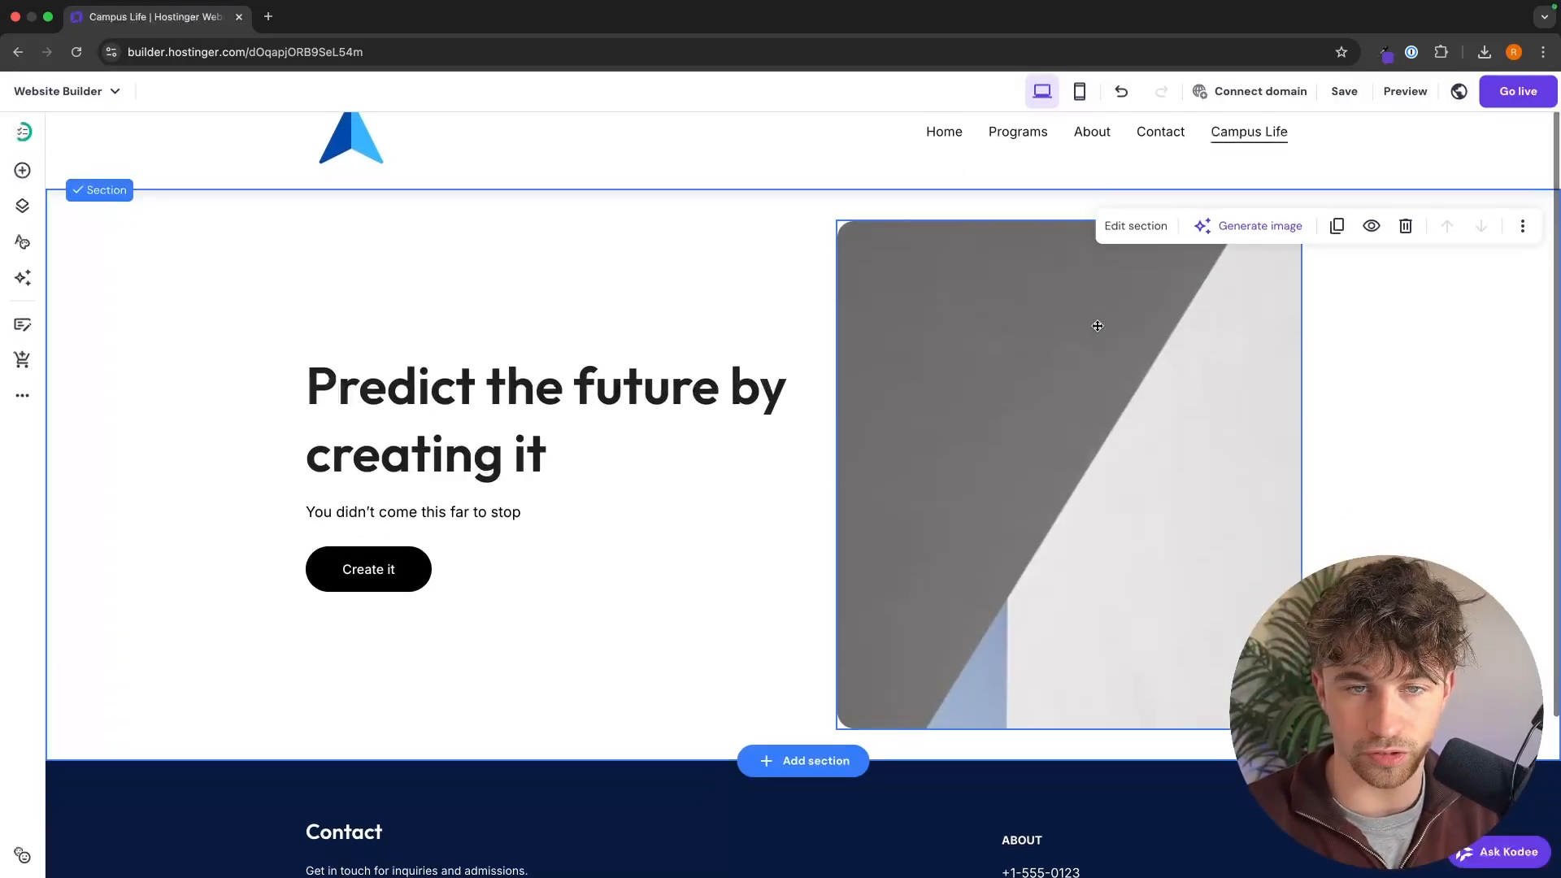
double_click(678, 442)
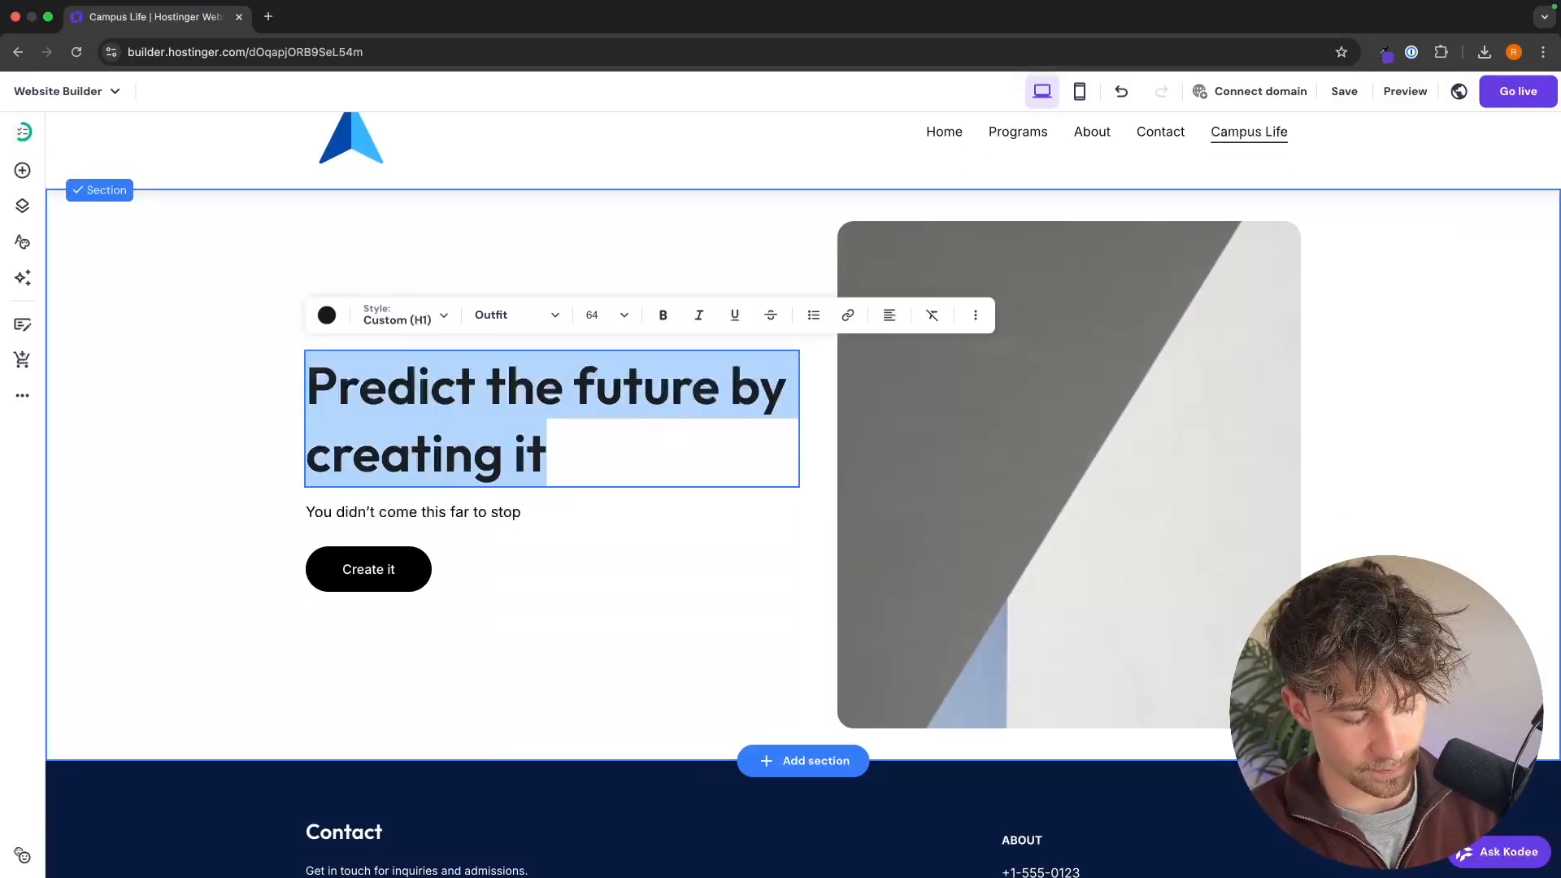
type("Life on Our Ca")
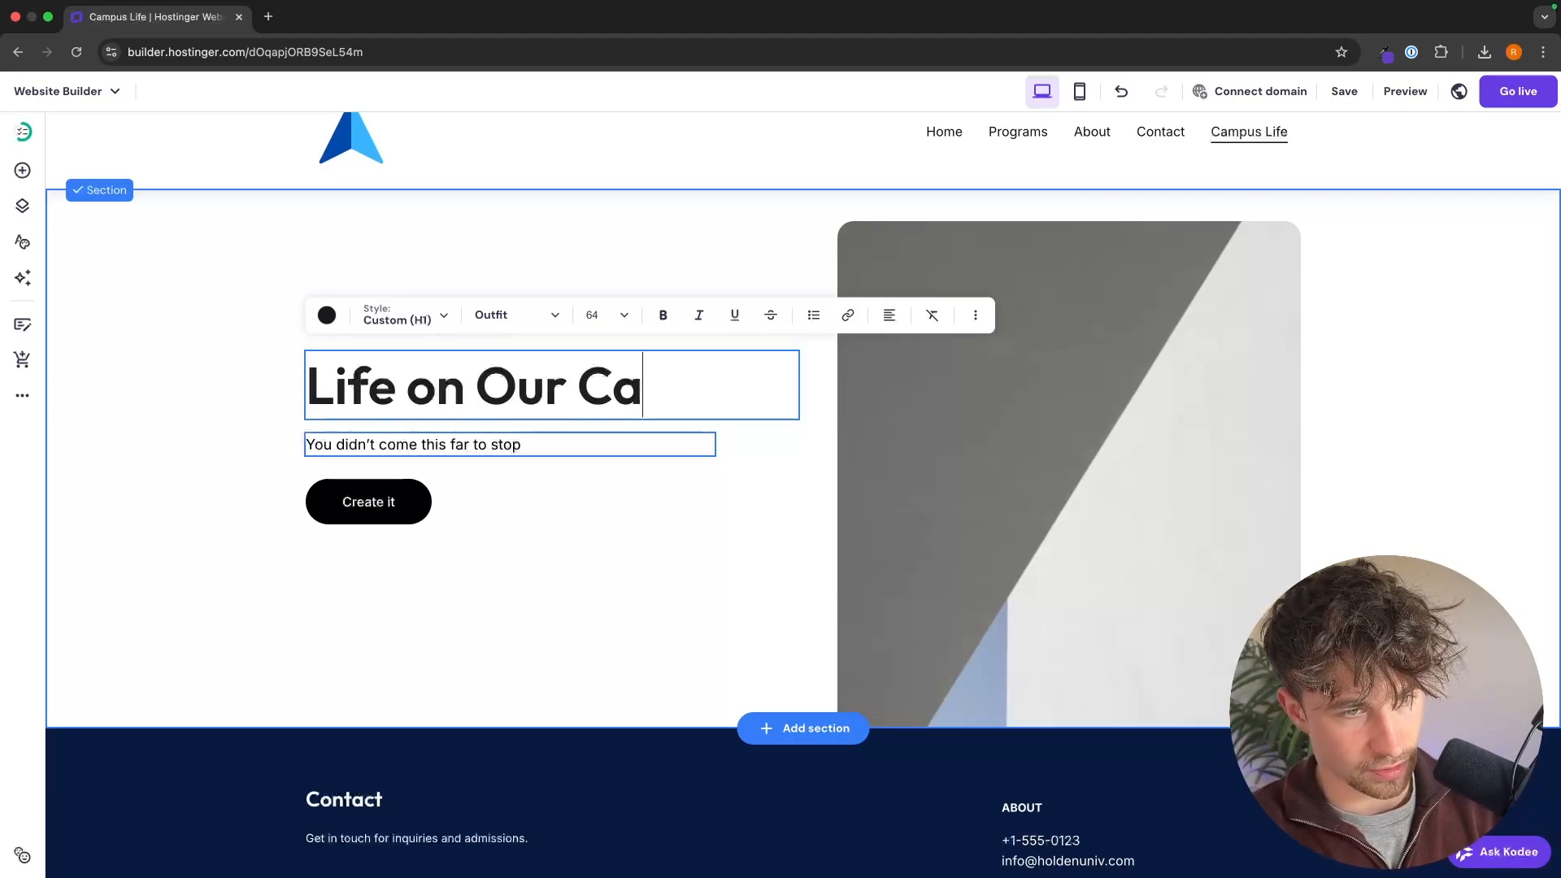
type("mpus")
left_click(477, 439)
left_click(477, 439)
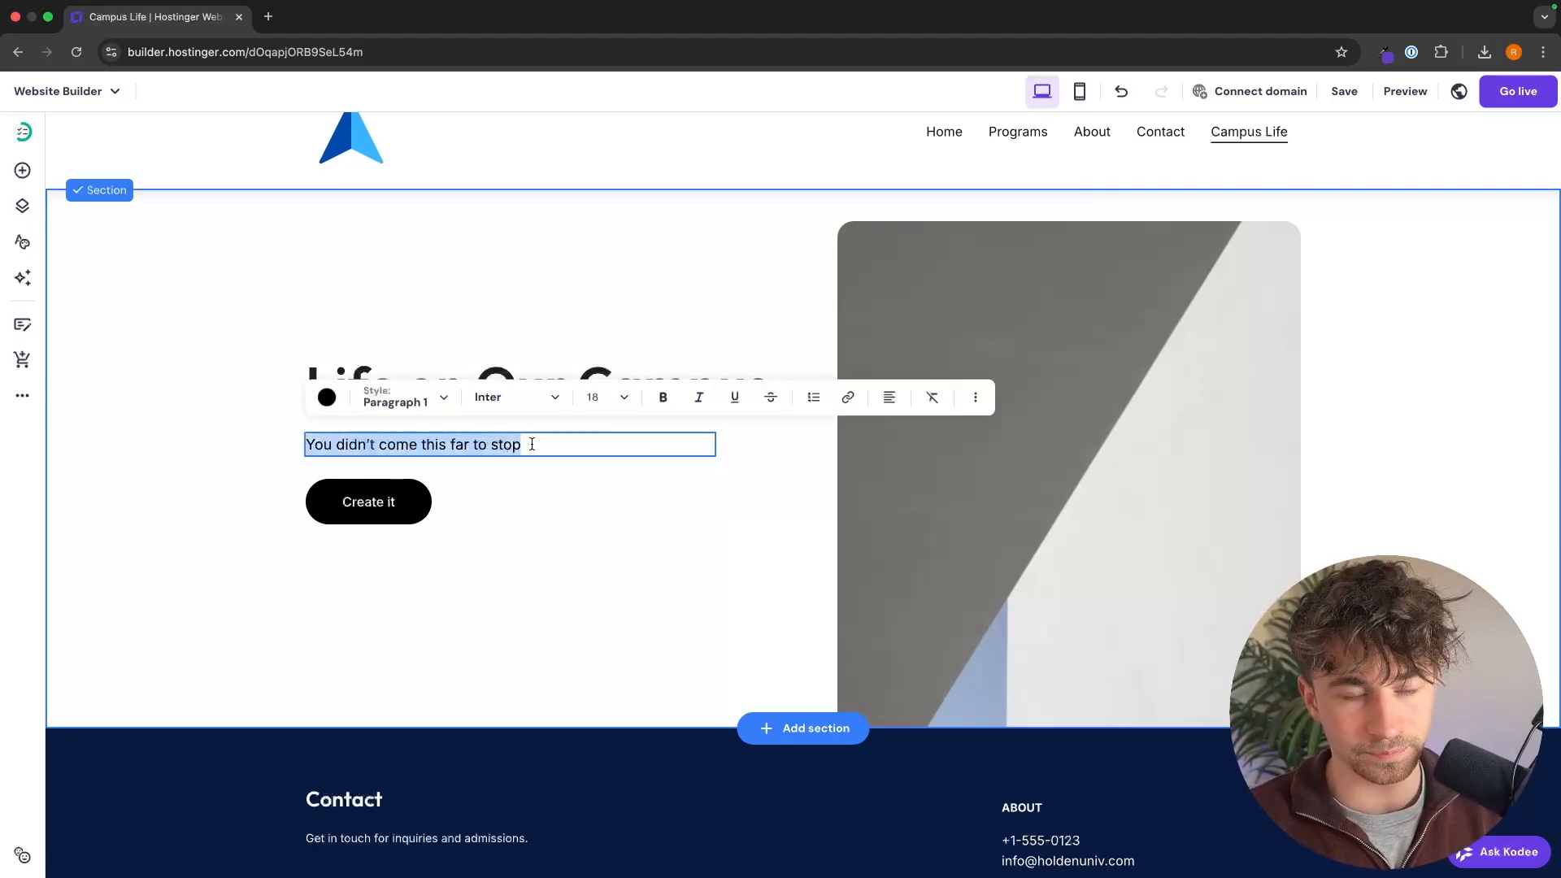
left_click(1055, 238)
left_click(809, 728)
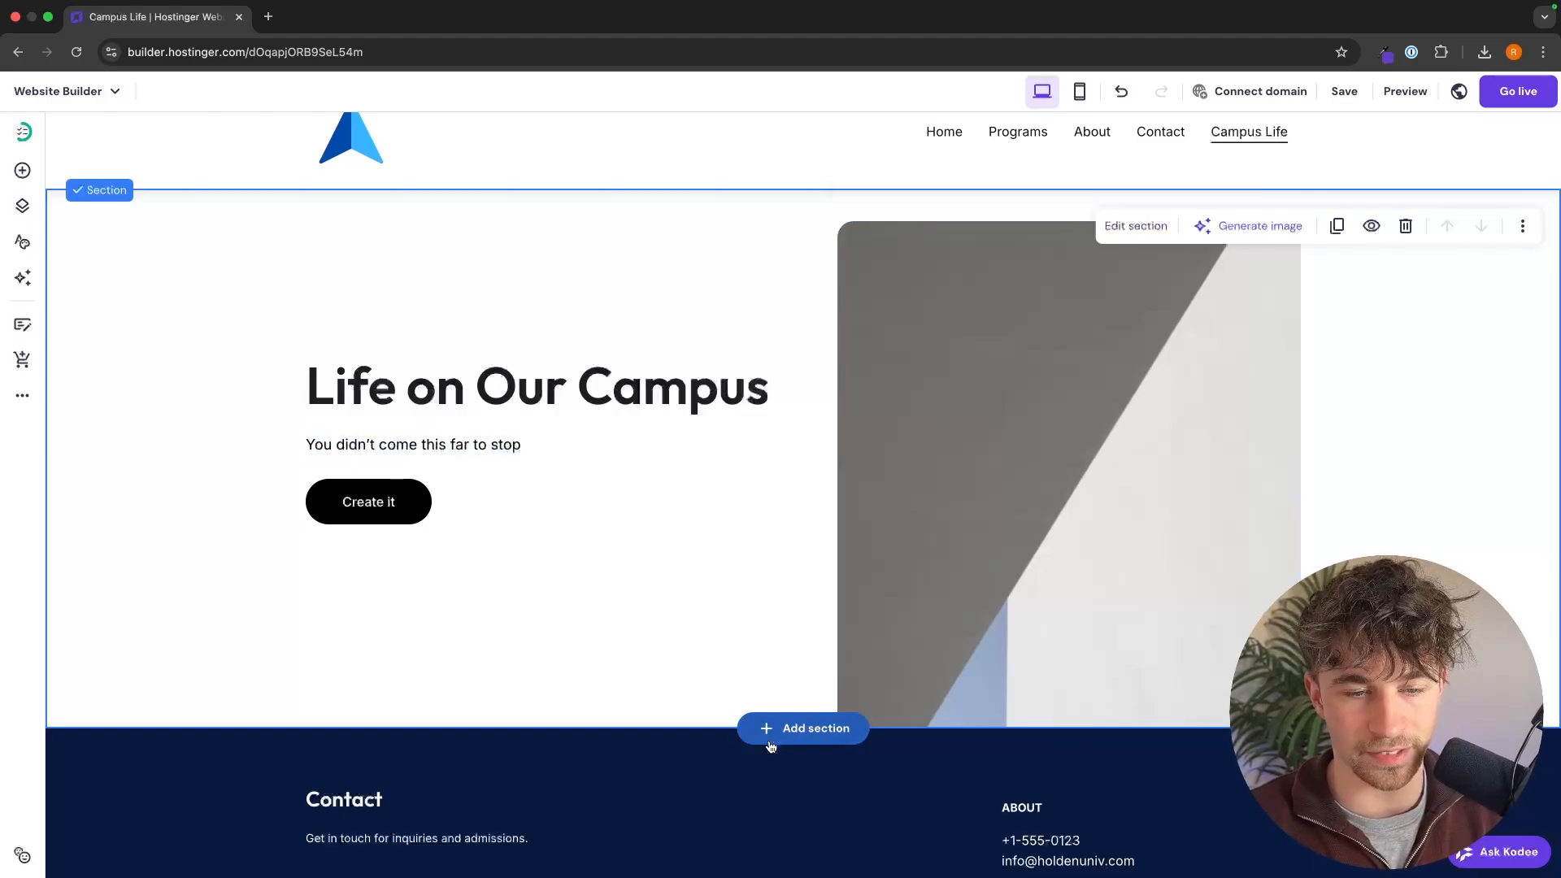
left_click(1453, 284)
scroll(984, 430, "down", 3)
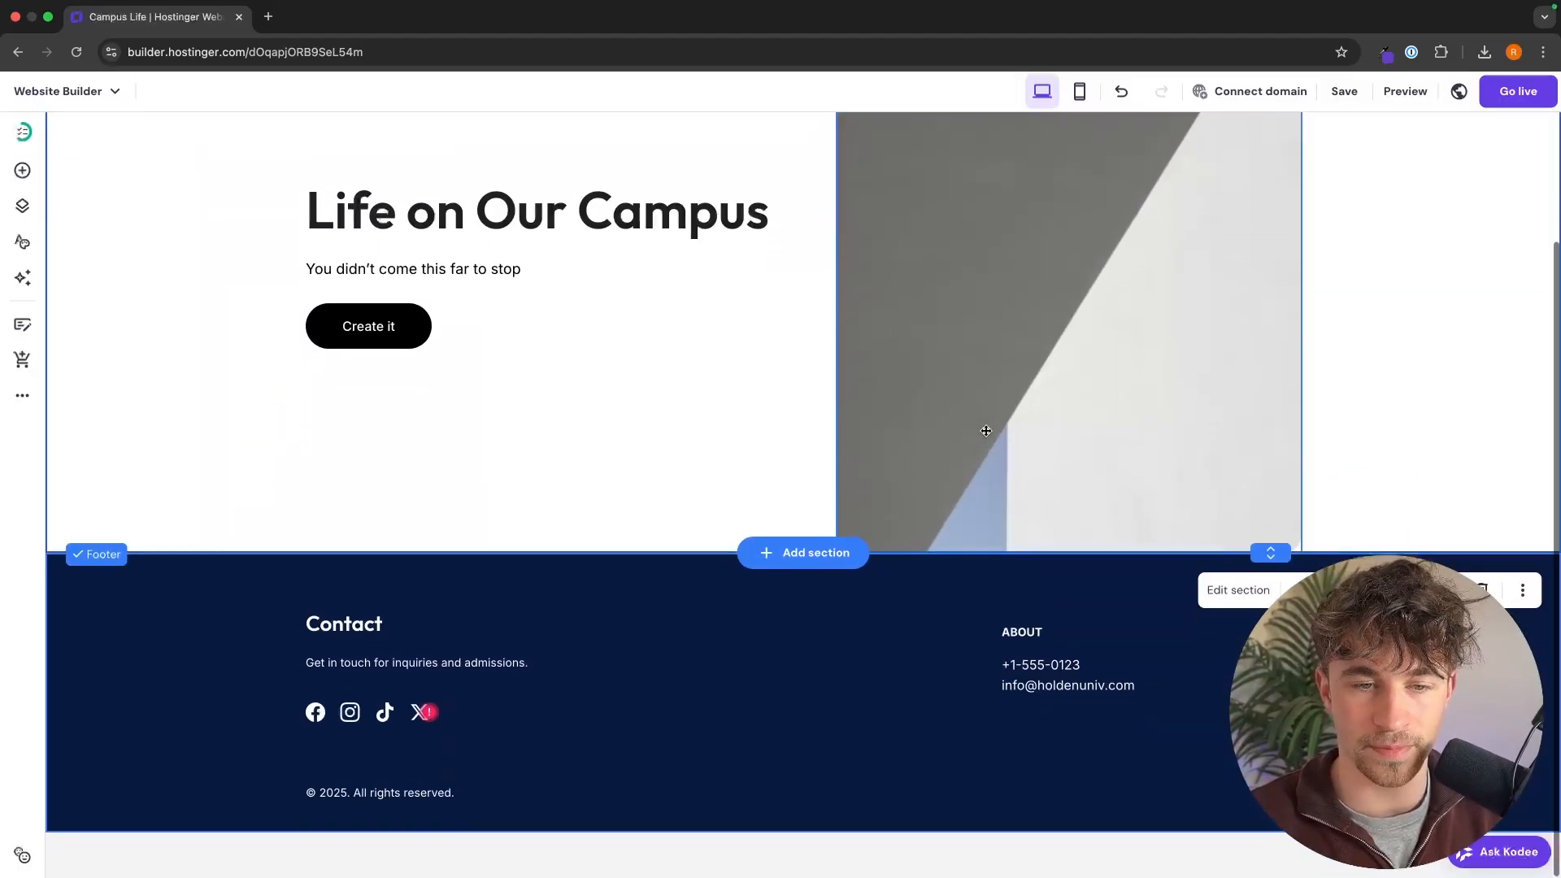
scroll(984, 430, "up", 3)
Step: Check the site navigation by visiting the Contact, Campus Life, About and Programs pages, ending on the Home page
left_click(1161, 171)
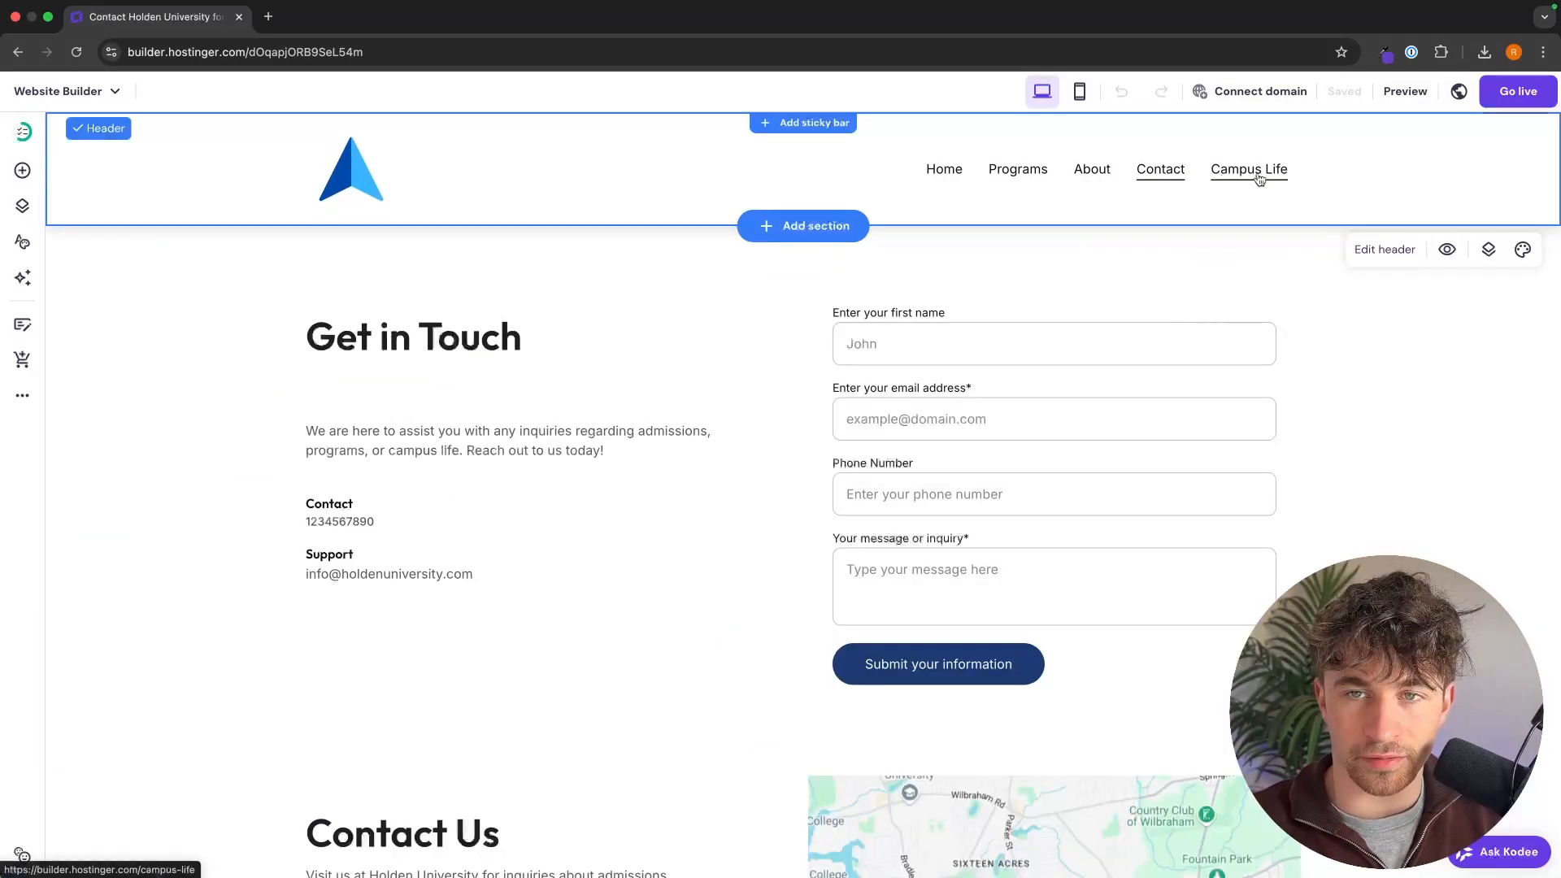
left_click(1256, 175)
left_click(1090, 179)
left_click(1160, 170)
left_click(1249, 170)
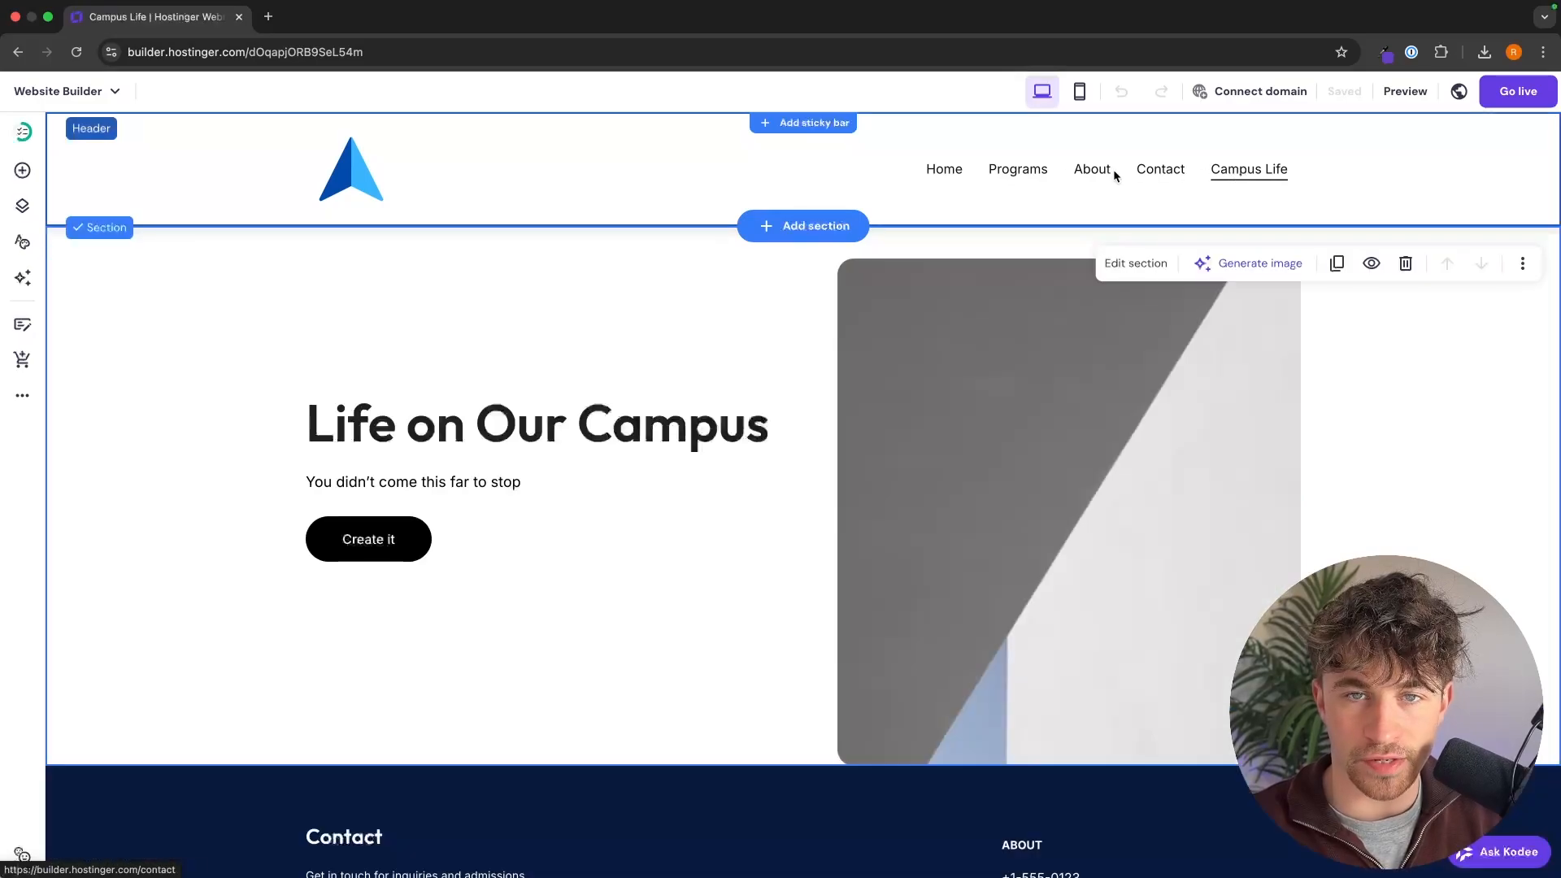
left_click(1018, 171)
left_click(957, 177)
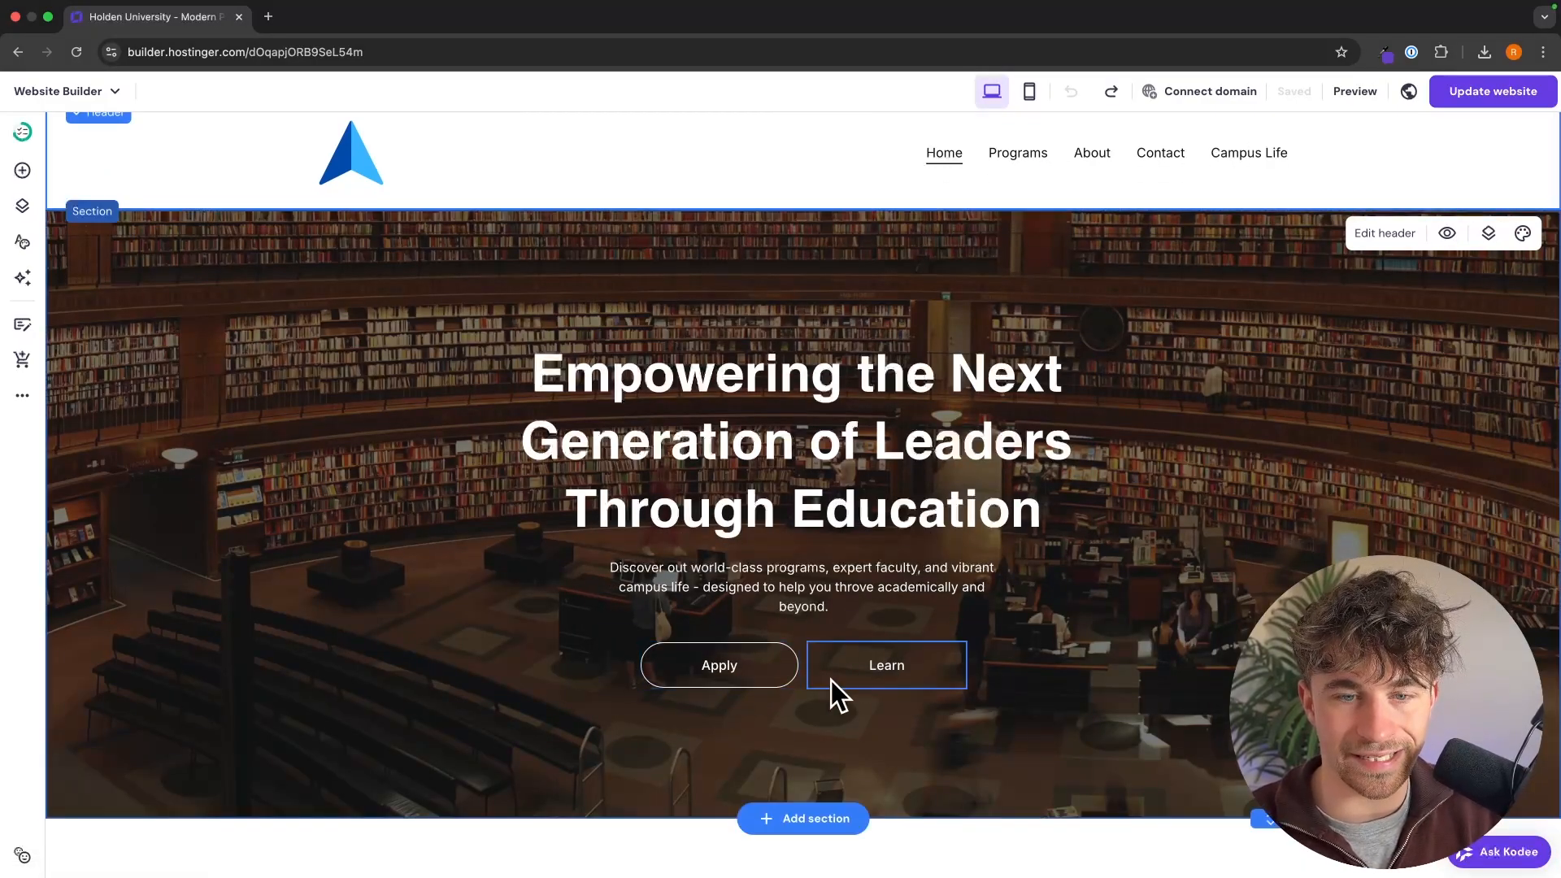
Step: Link the Learn button in the homepage hero section to the About page
left_click(906, 674)
left_click(846, 608)
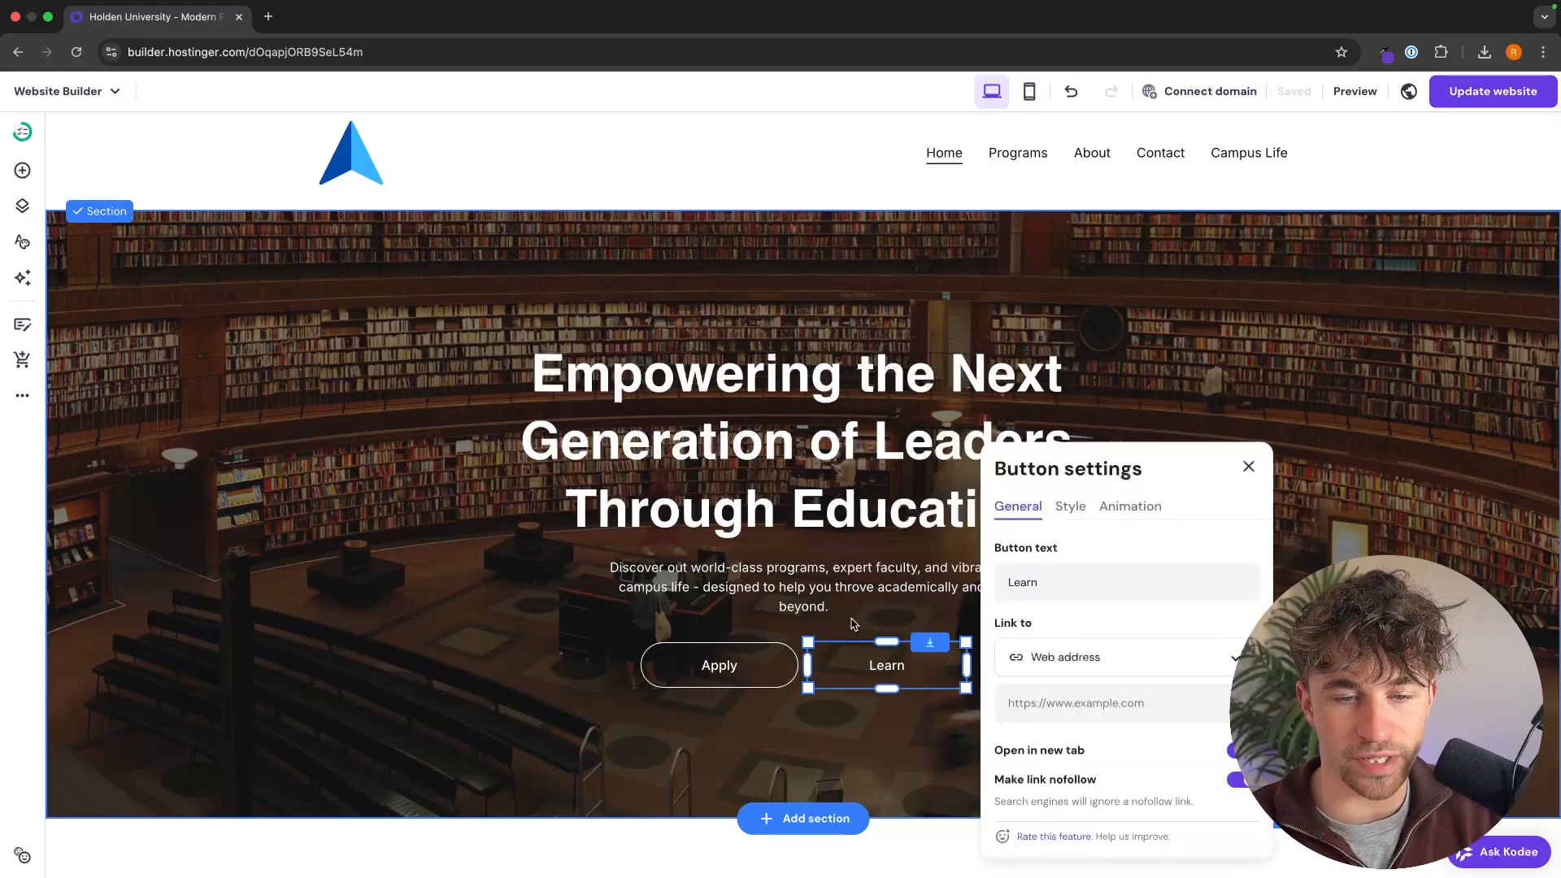
scroll(1073, 631, "down", 2)
left_click(1073, 569)
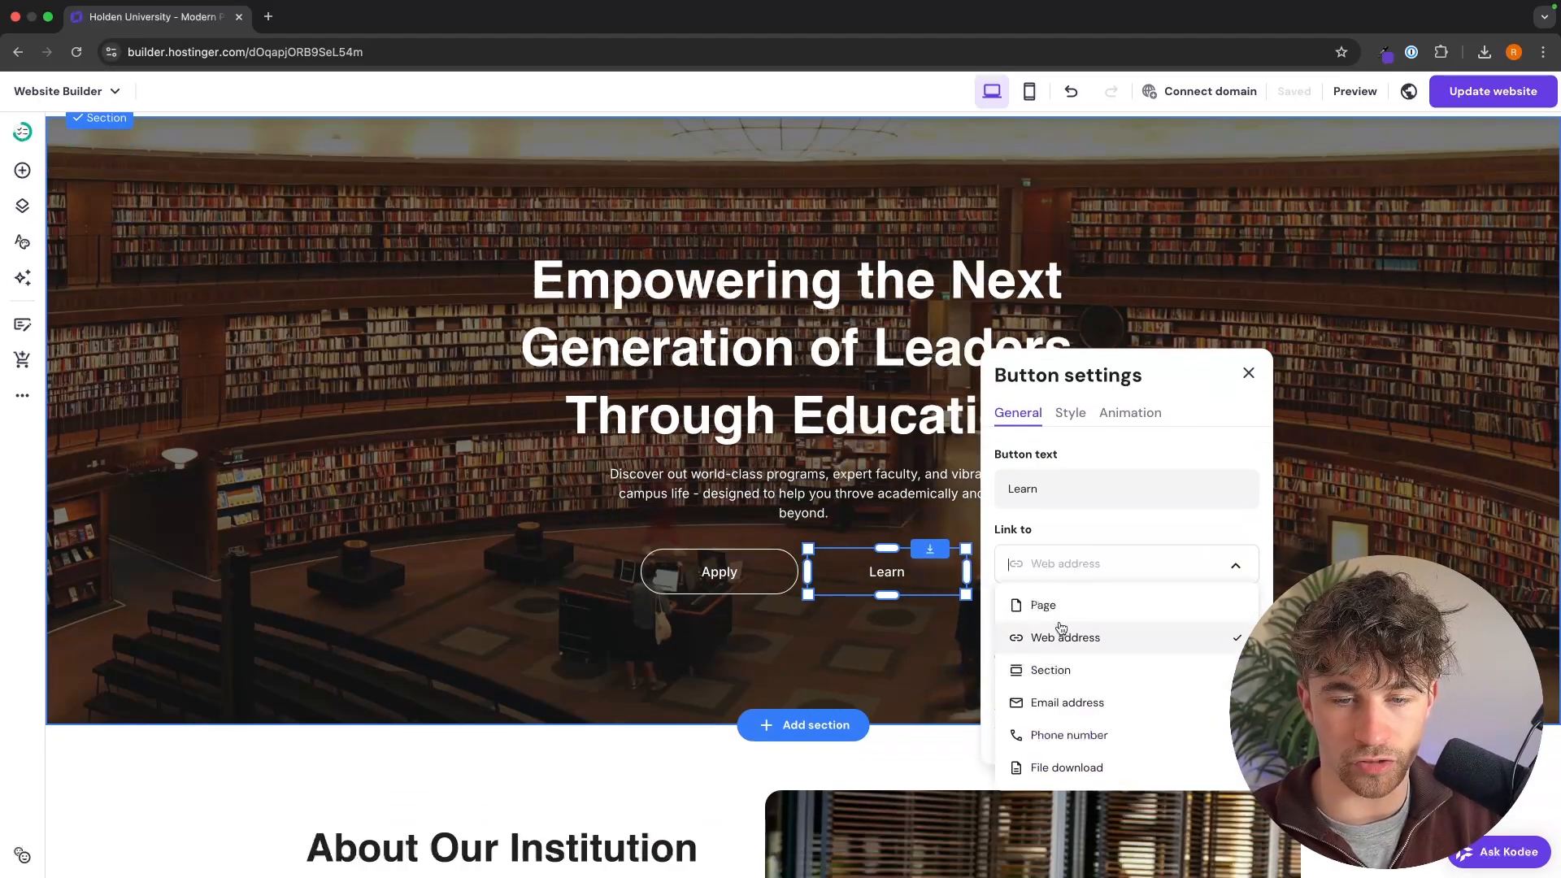
left_click(1057, 608)
left_click(1077, 628)
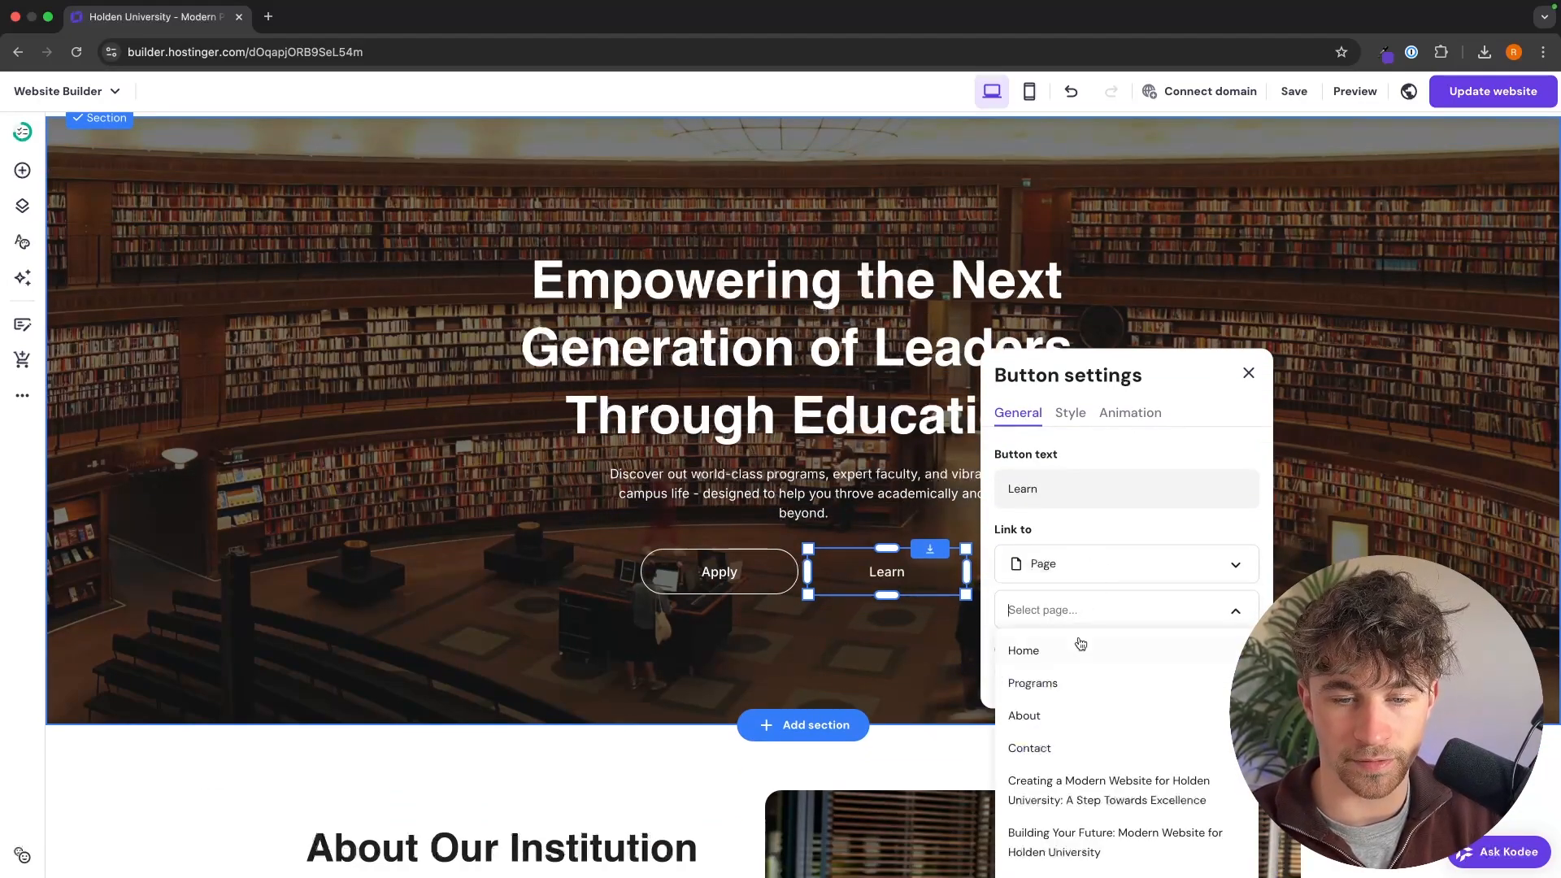
left_click(1056, 711)
Step: Link the Apply button in the homepage hero section to the Contact page
left_click(699, 579)
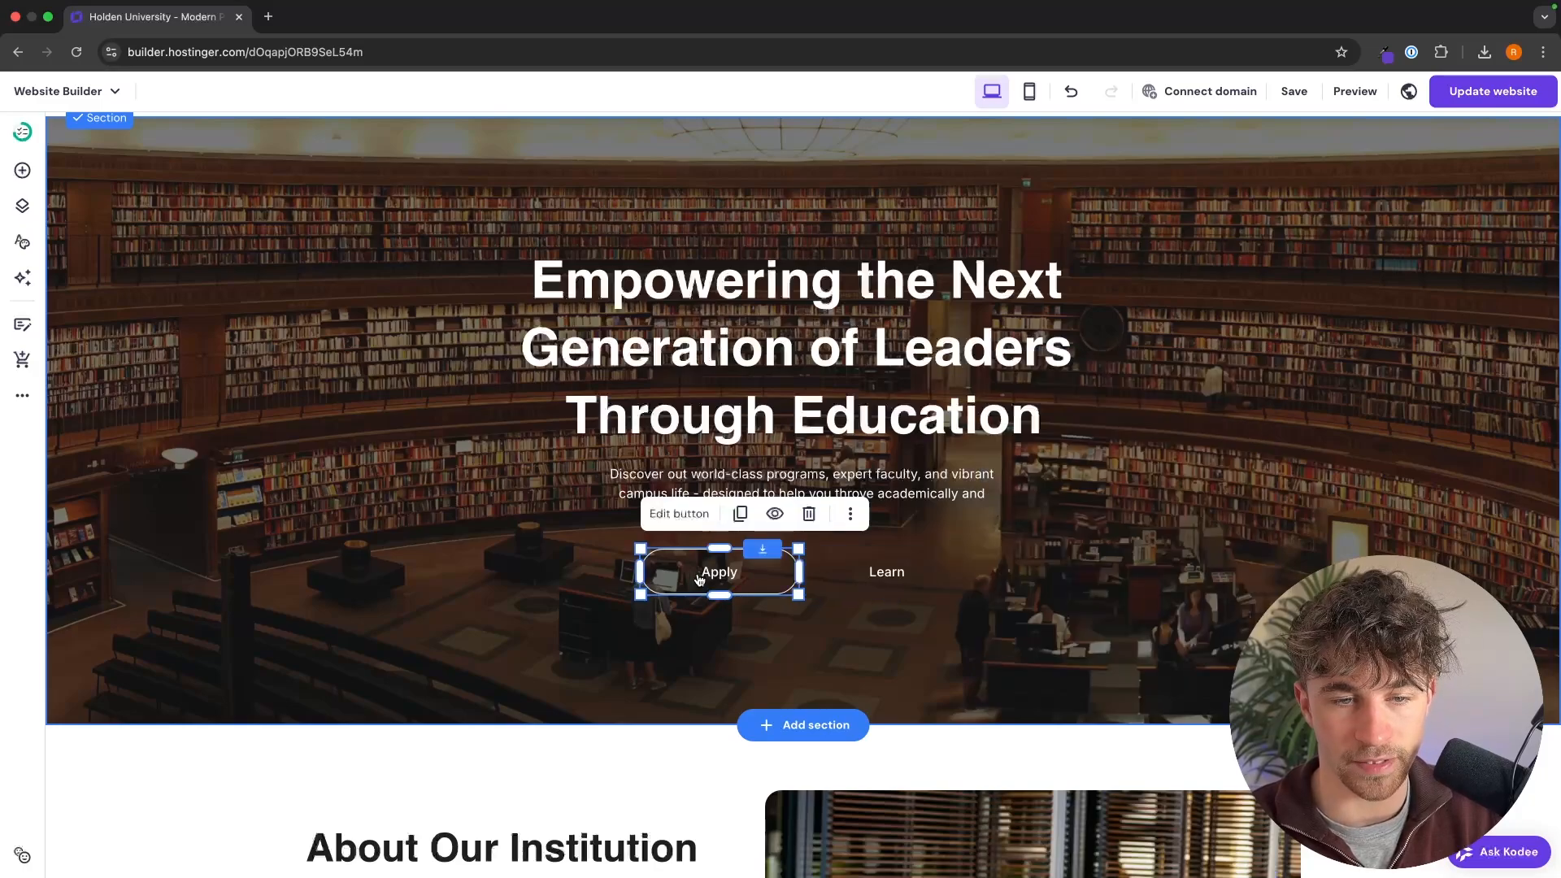
left_click(660, 511)
left_click(870, 655)
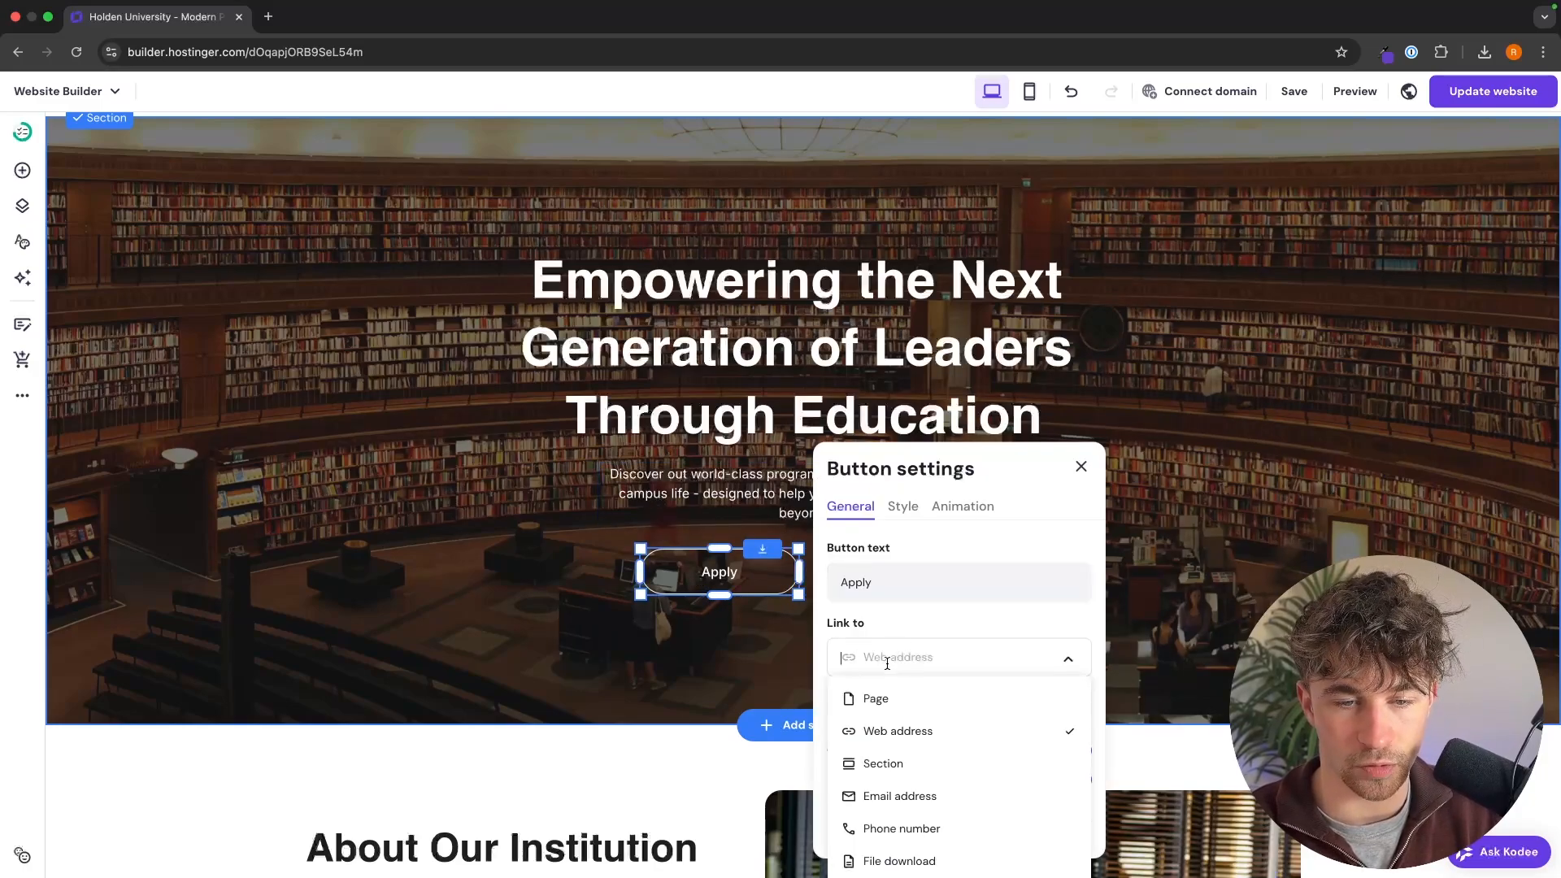
left_click(920, 697)
left_click(919, 699)
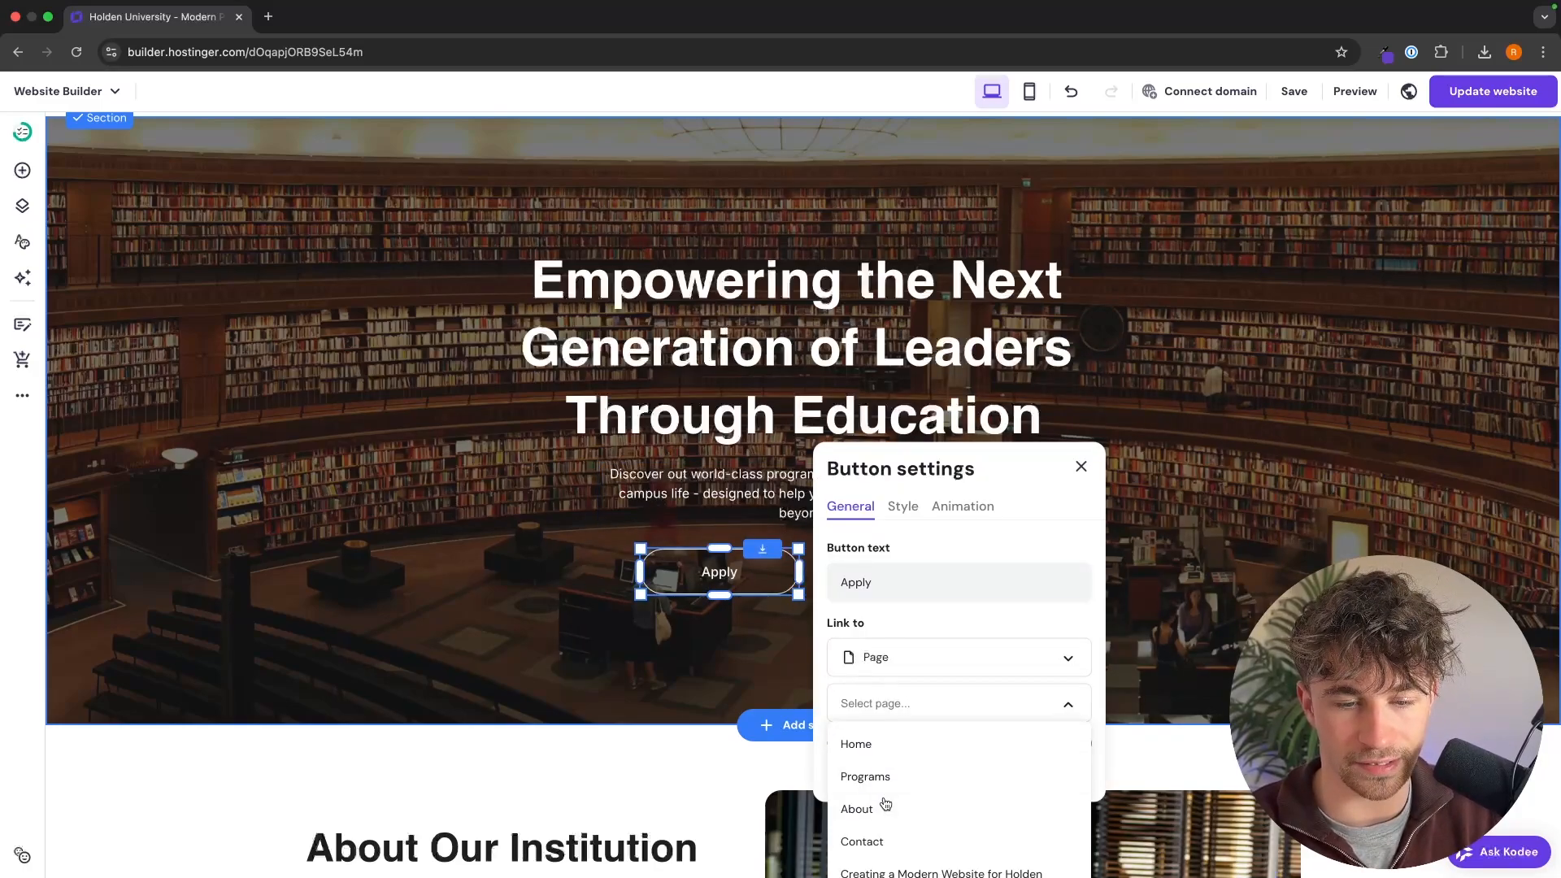
left_click(867, 841)
left_click(755, 732)
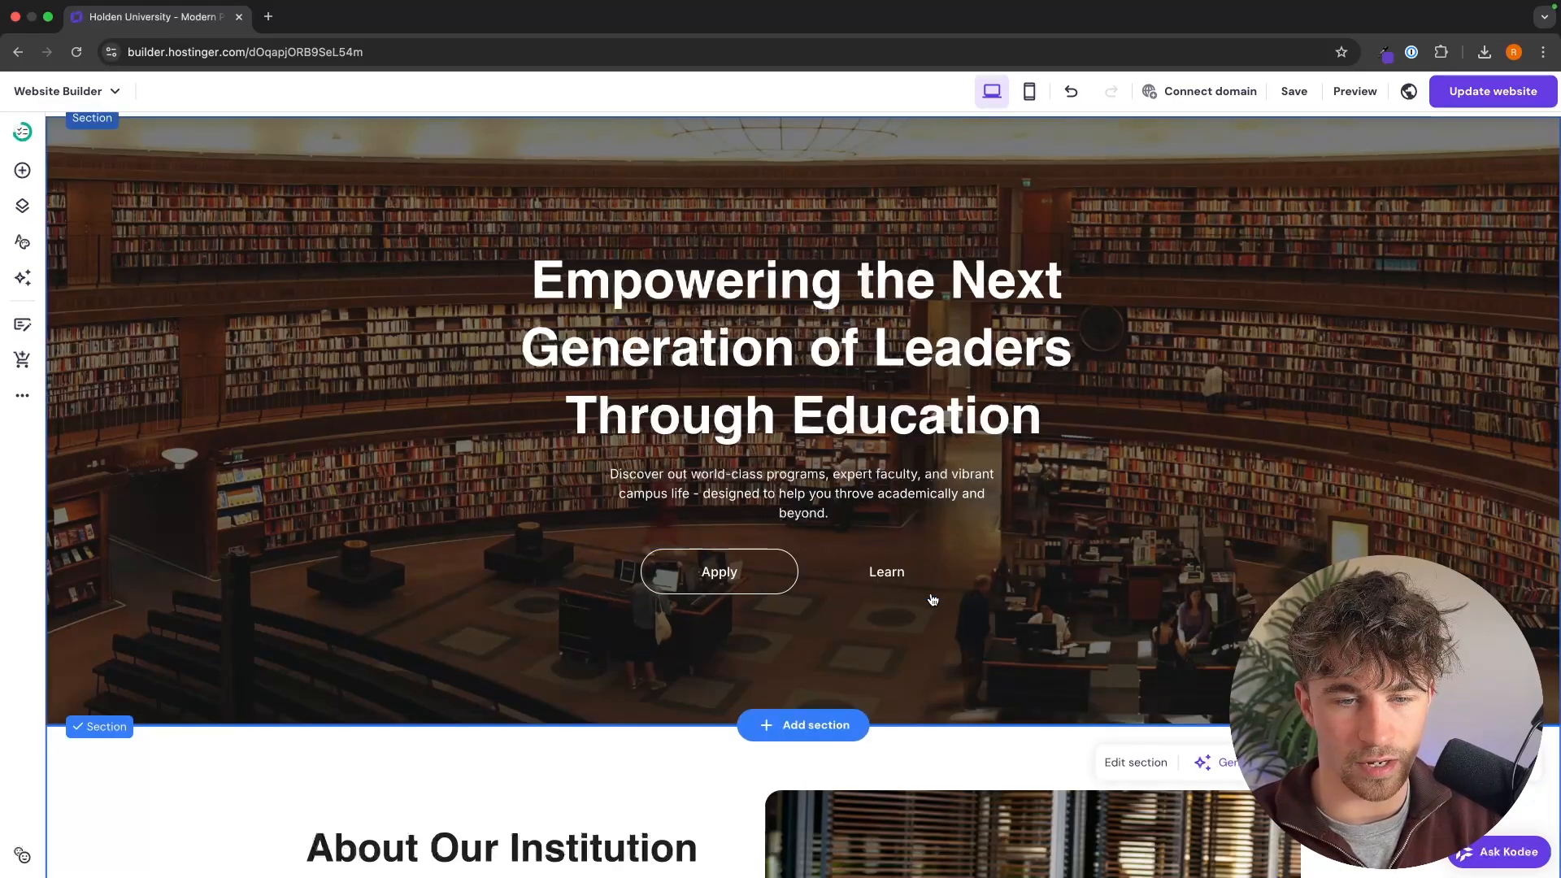
Step: Add a border to the hero's Learn button in its normal style, giving it an outline like the Apply button
left_click(861, 578)
left_click(846, 514)
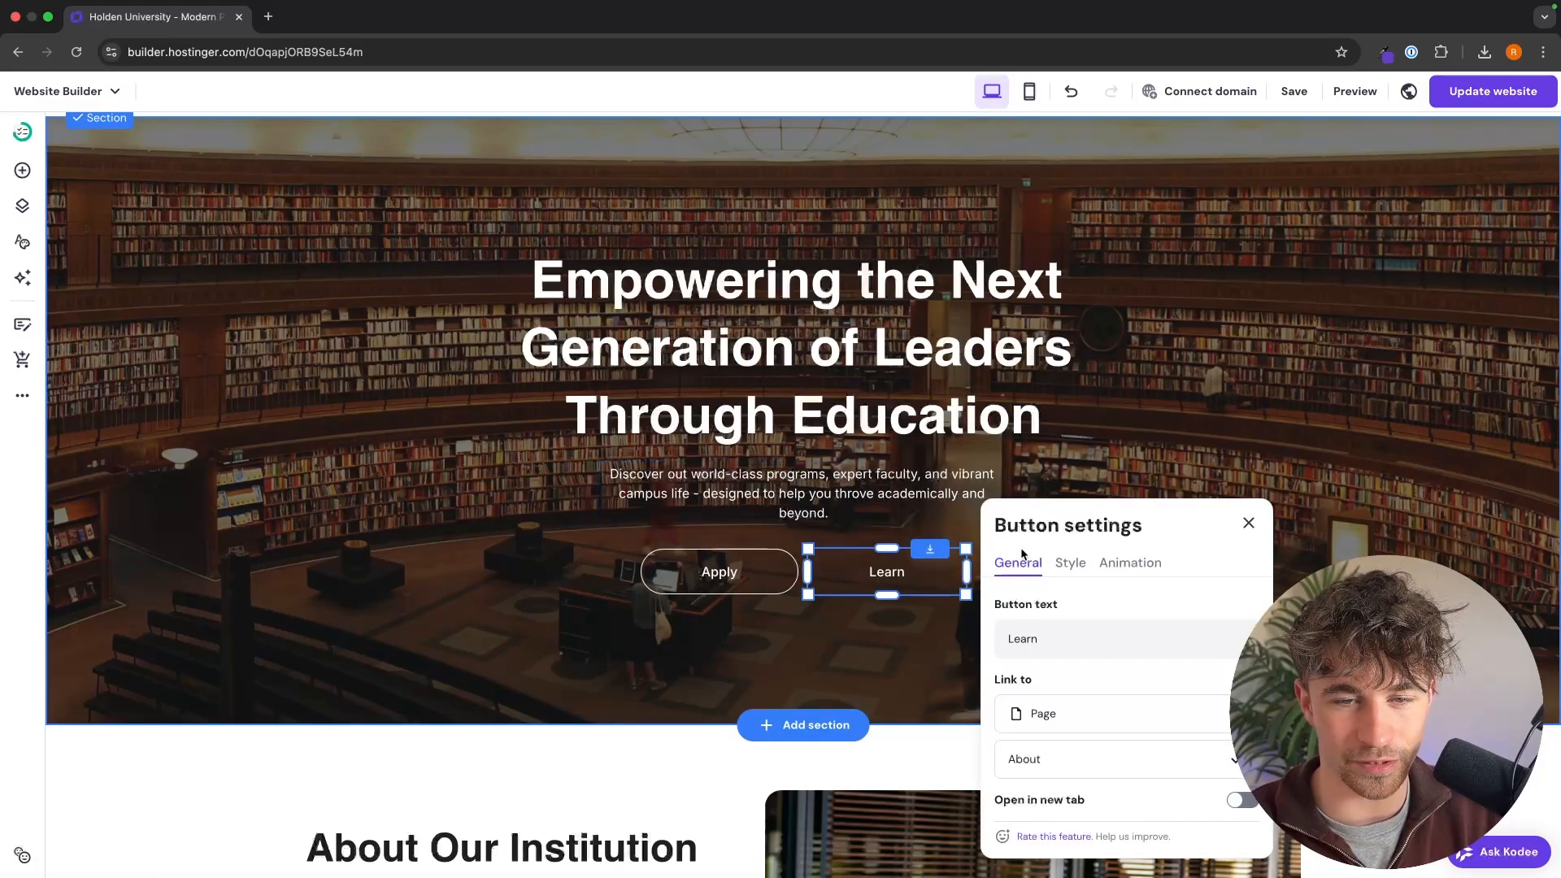
left_click(1069, 563)
scroll(1060, 803, "down", 3)
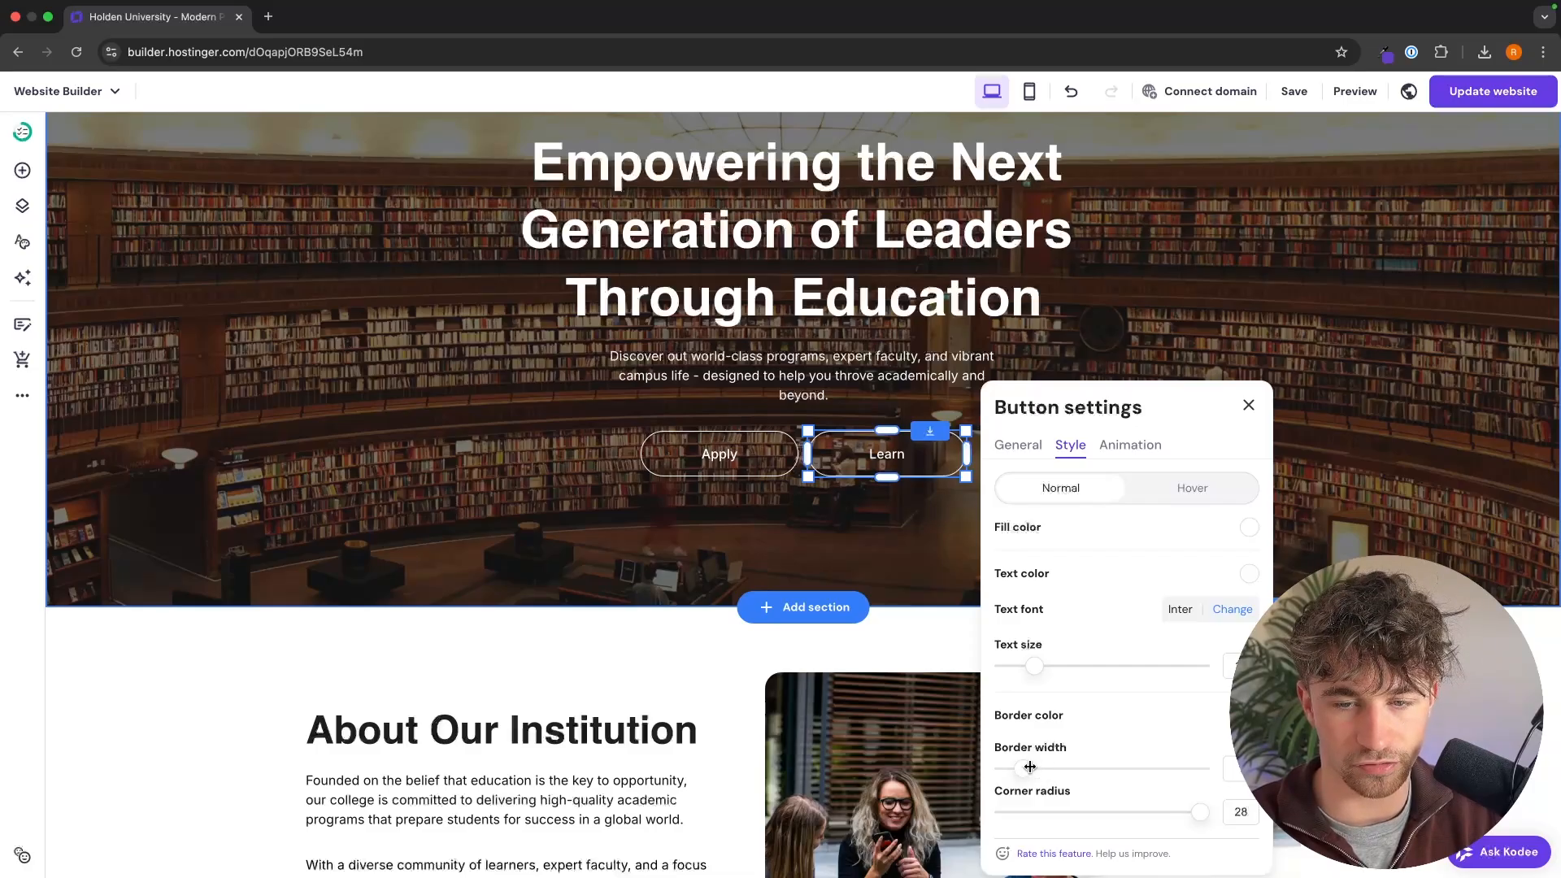
left_click(739, 706)
scroll(1105, 595, "down", 11)
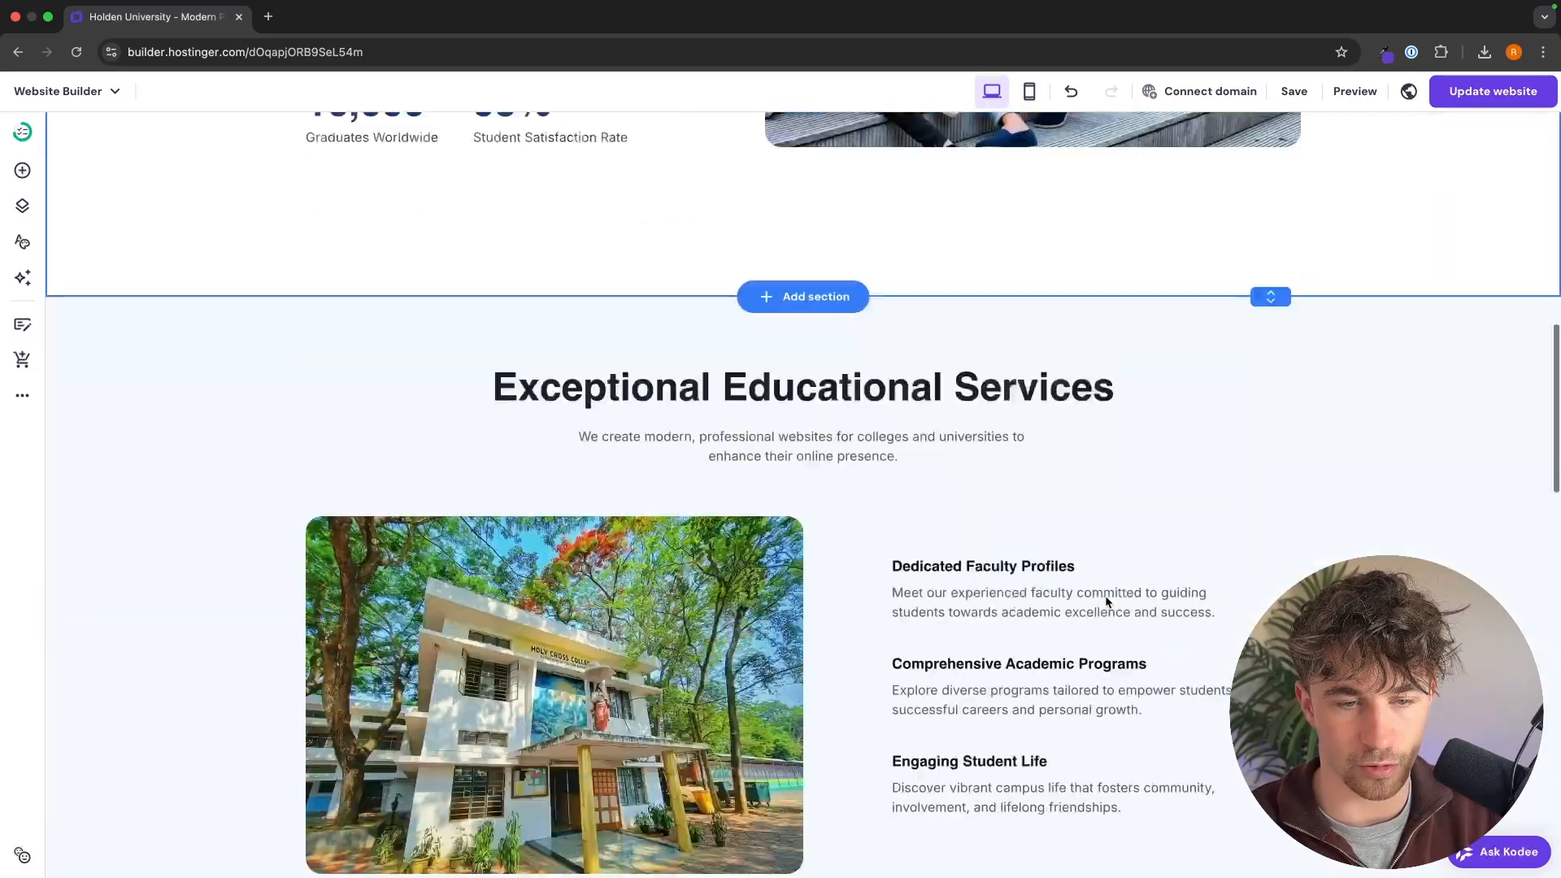
scroll(1105, 602, "down", 20)
scroll(1382, 312, "up", 6)
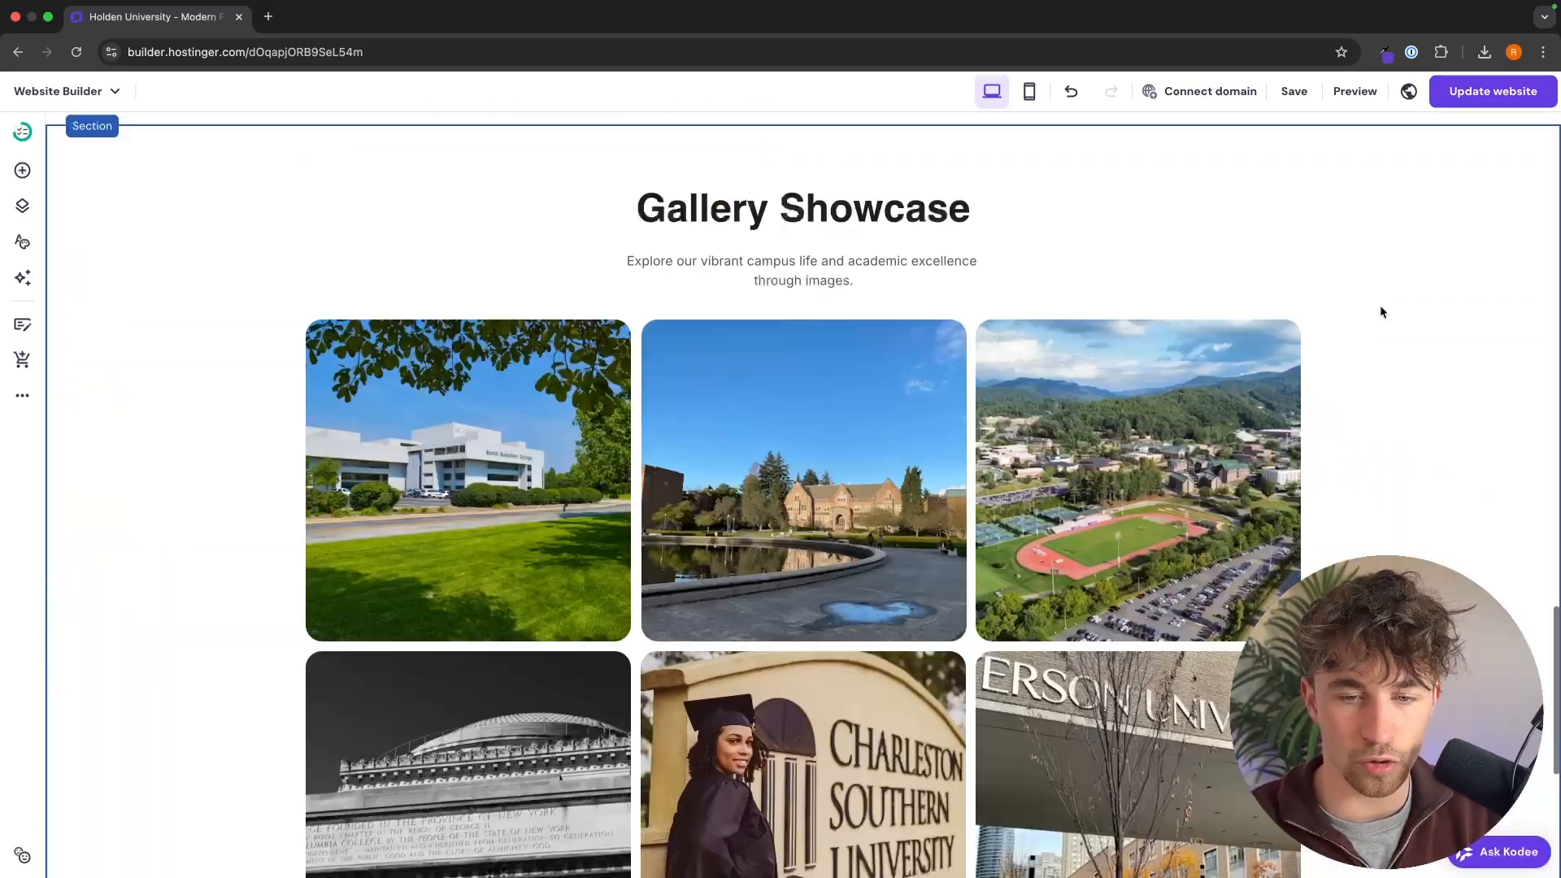
scroll(1383, 313, "up", 15)
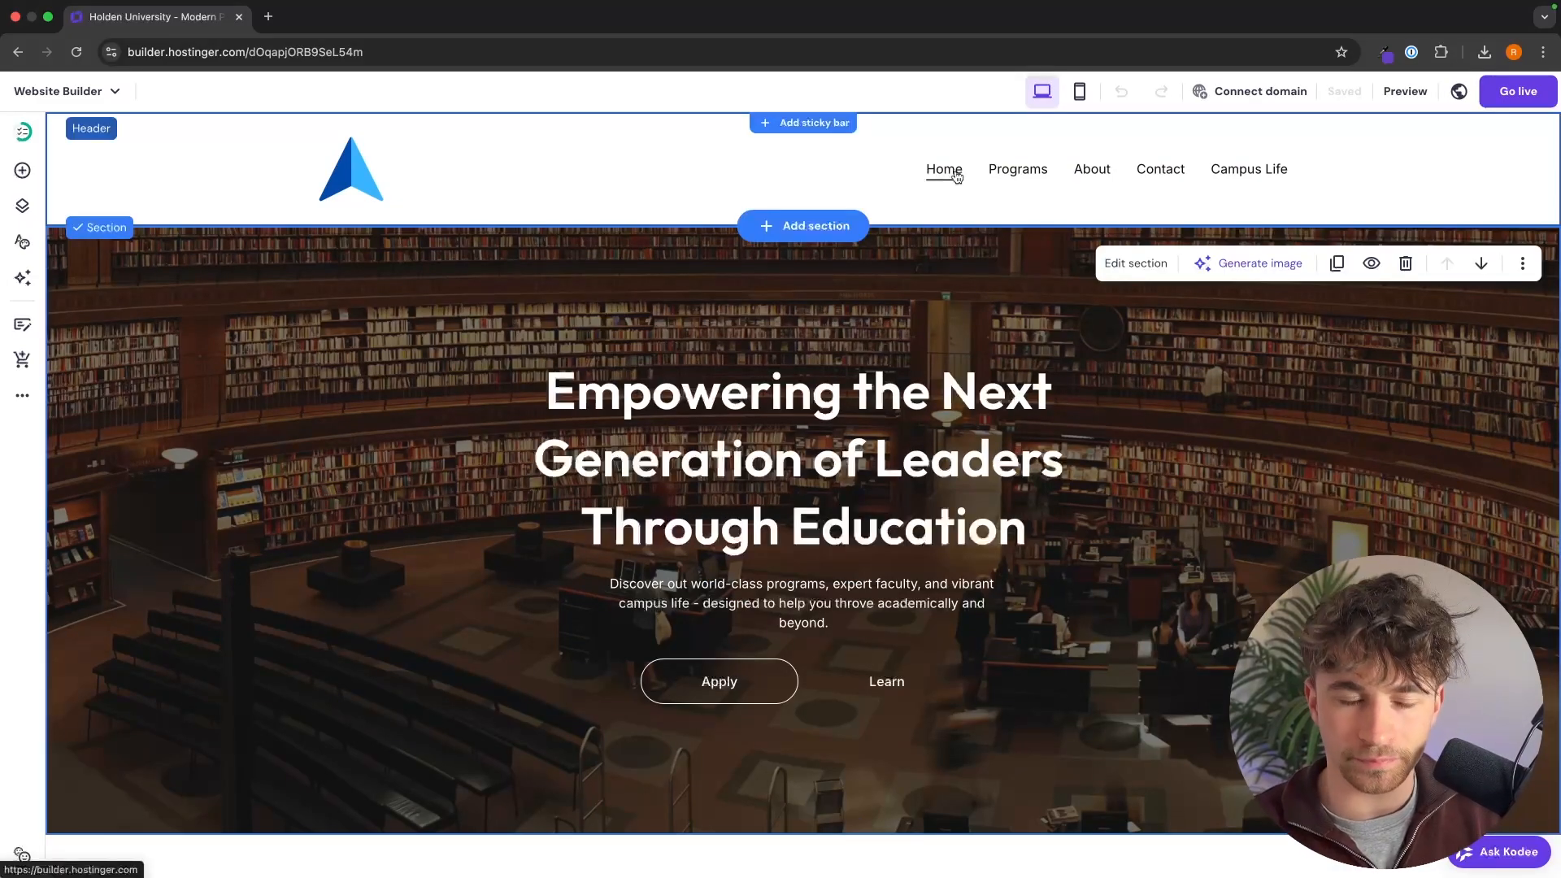
left_click(20, 244)
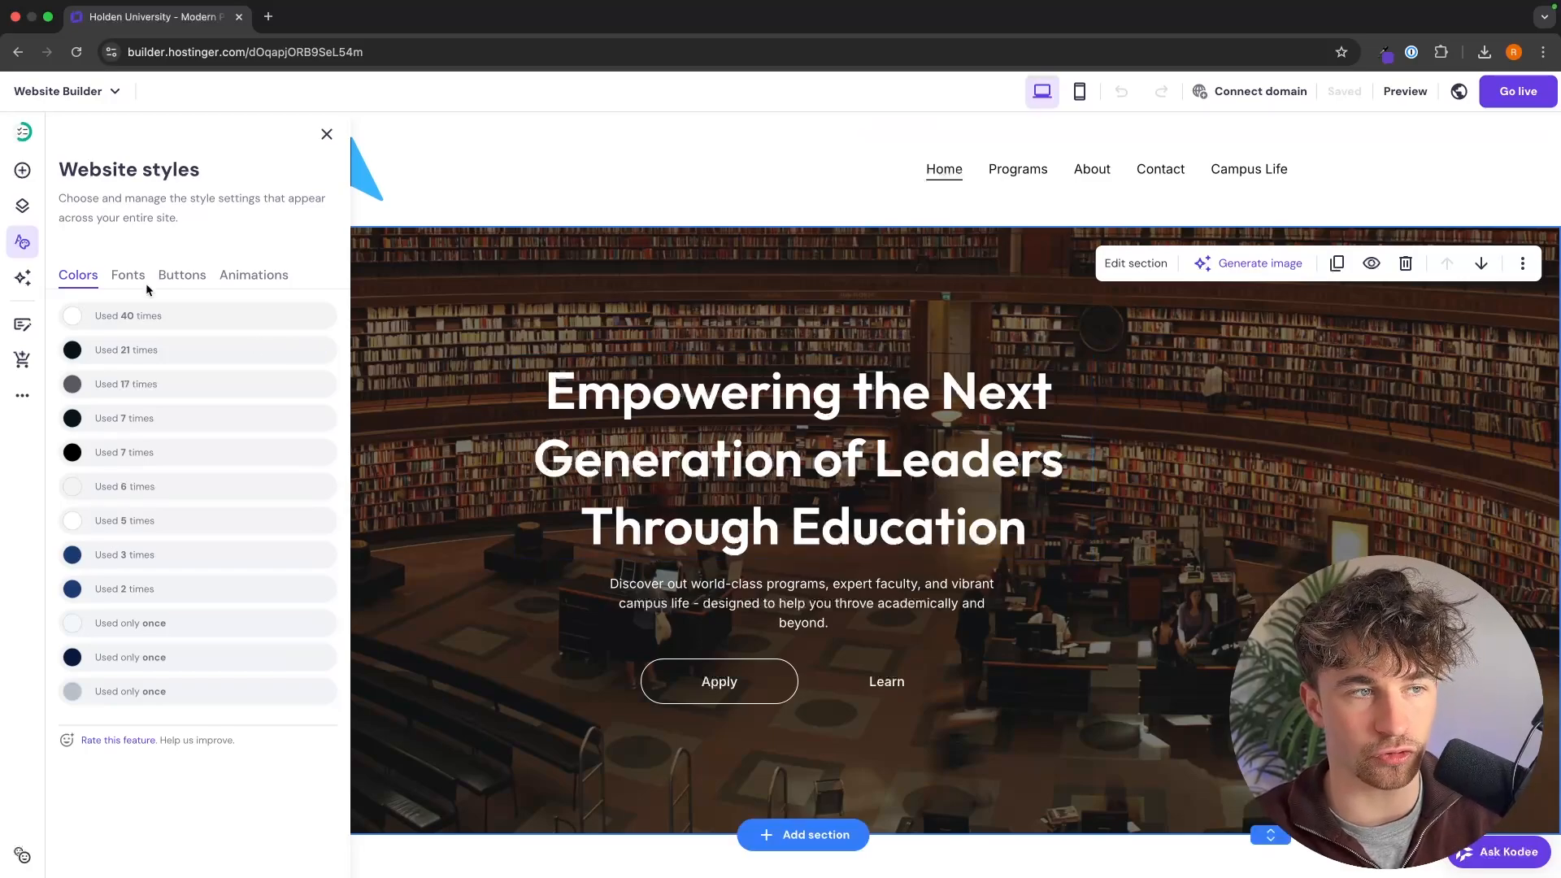
scroll(764, 504, "down", 1)
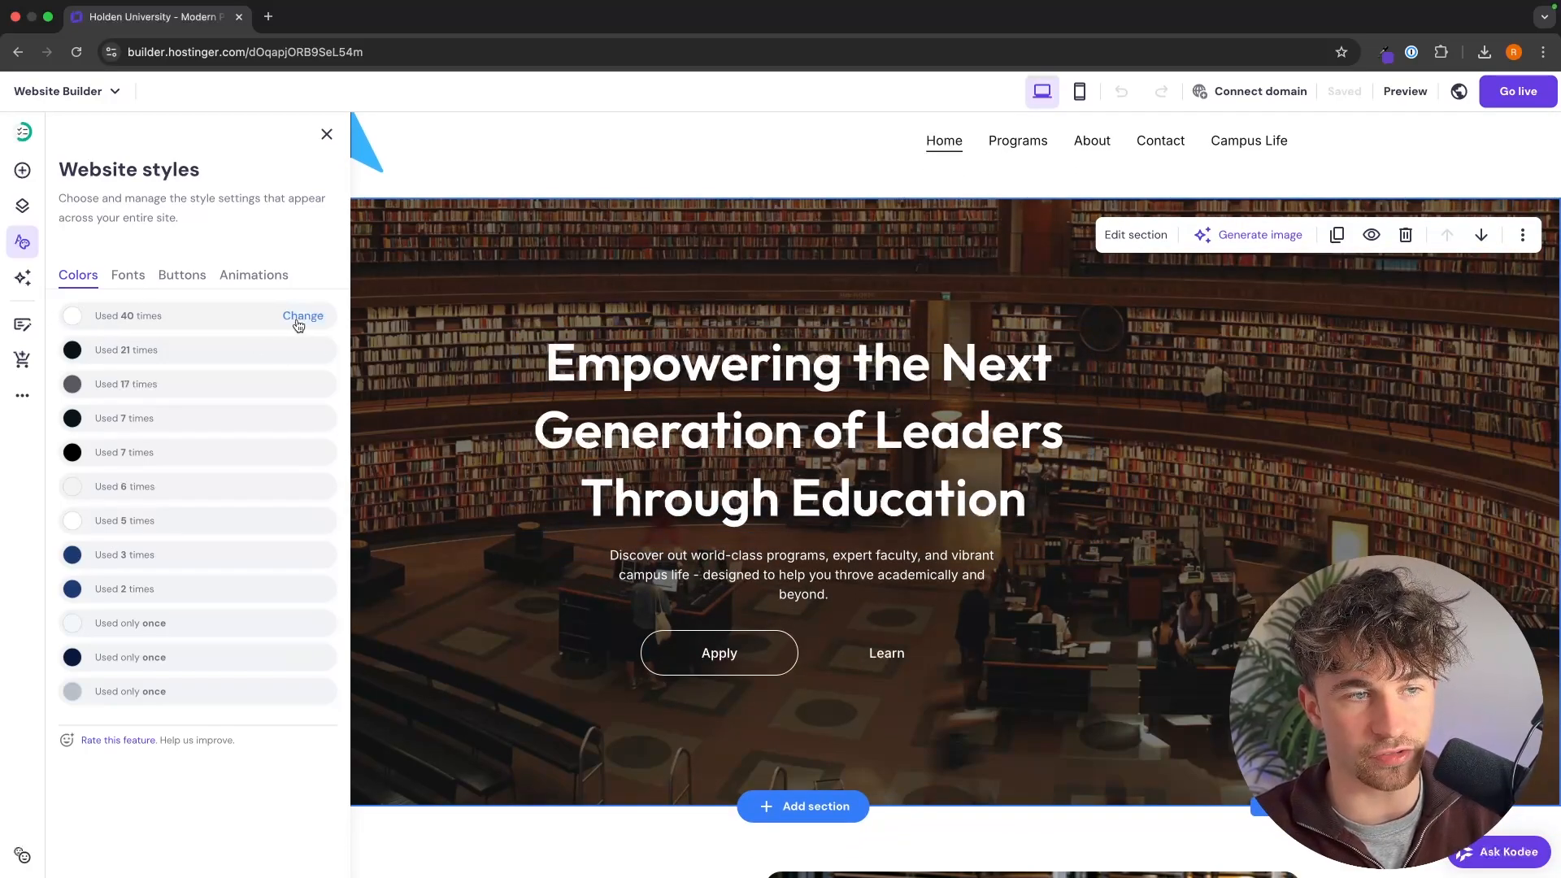
left_click(301, 317)
left_click(279, 389)
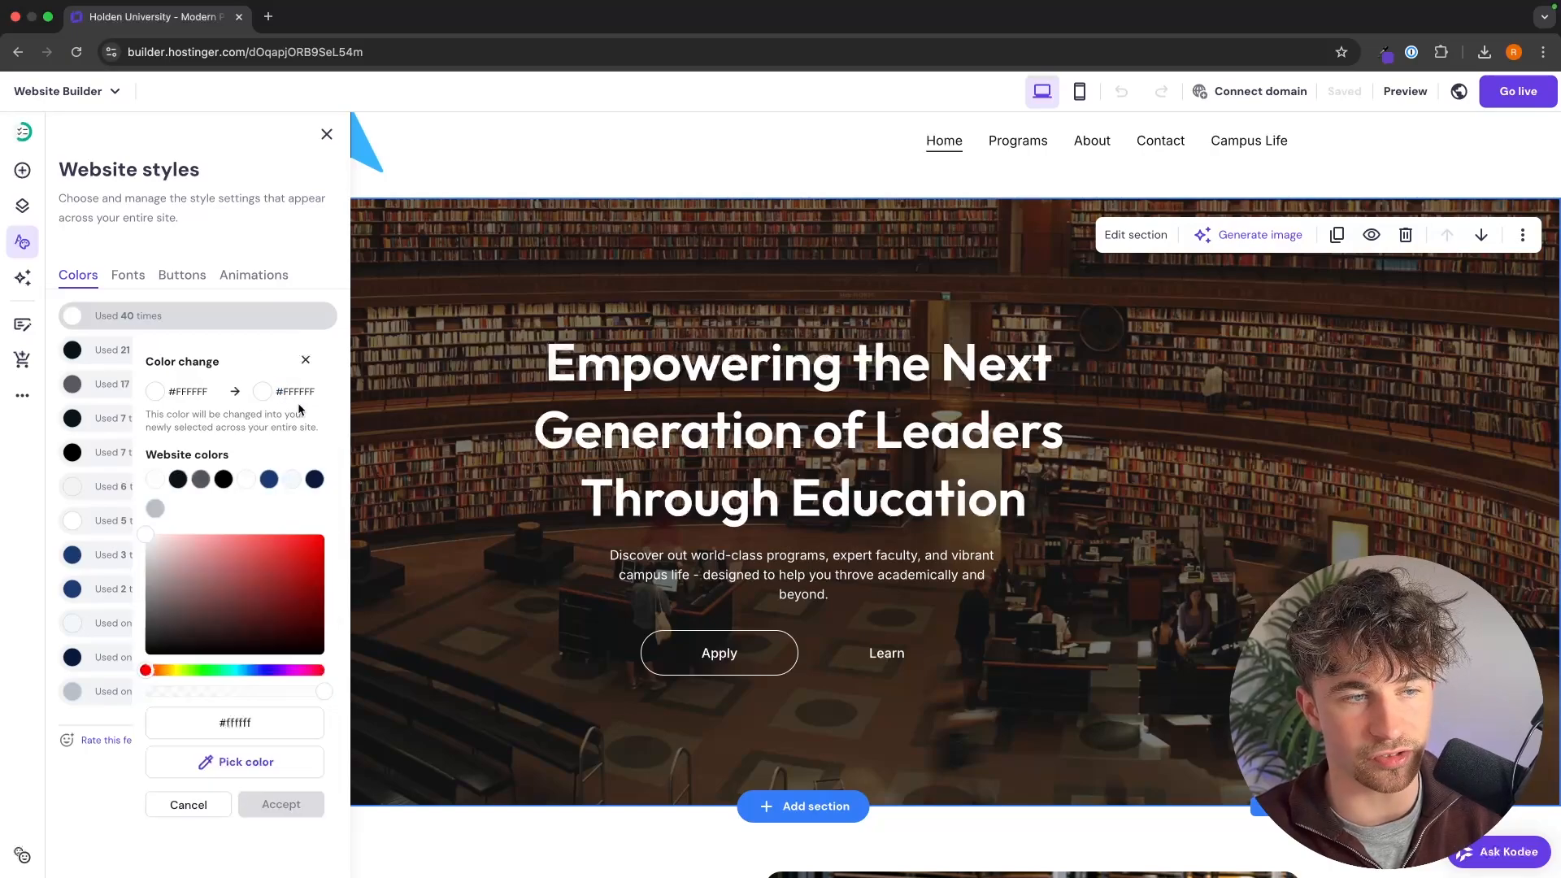
left_click(290, 547)
left_click(370, 573)
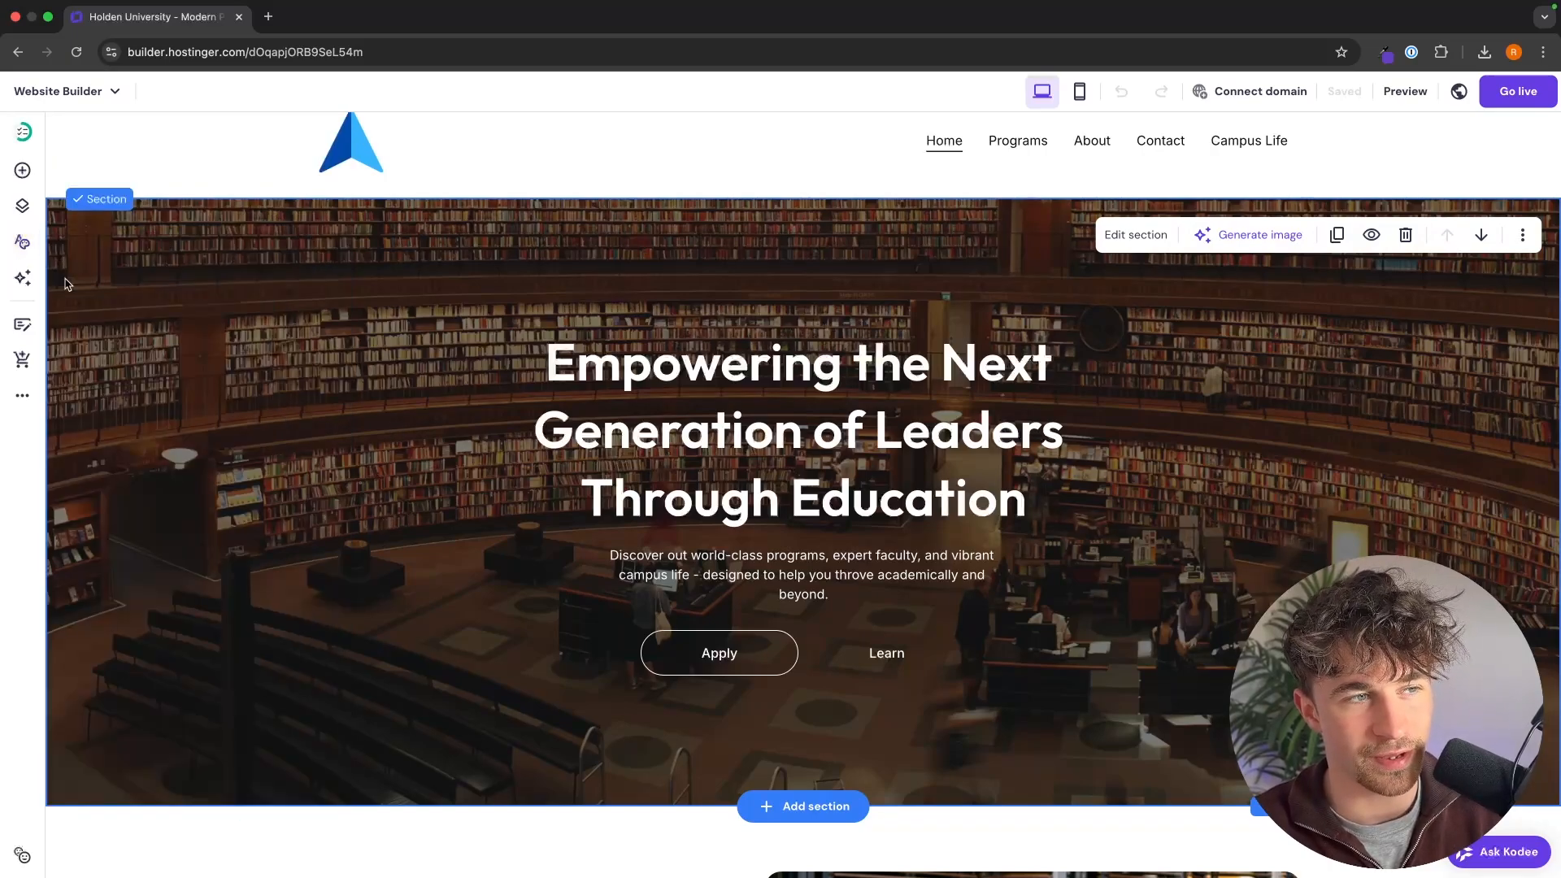
Step: Replace the most-used website color, white #FFFFFF, with red #F70909 across the site in the website styles
left_click(24, 243)
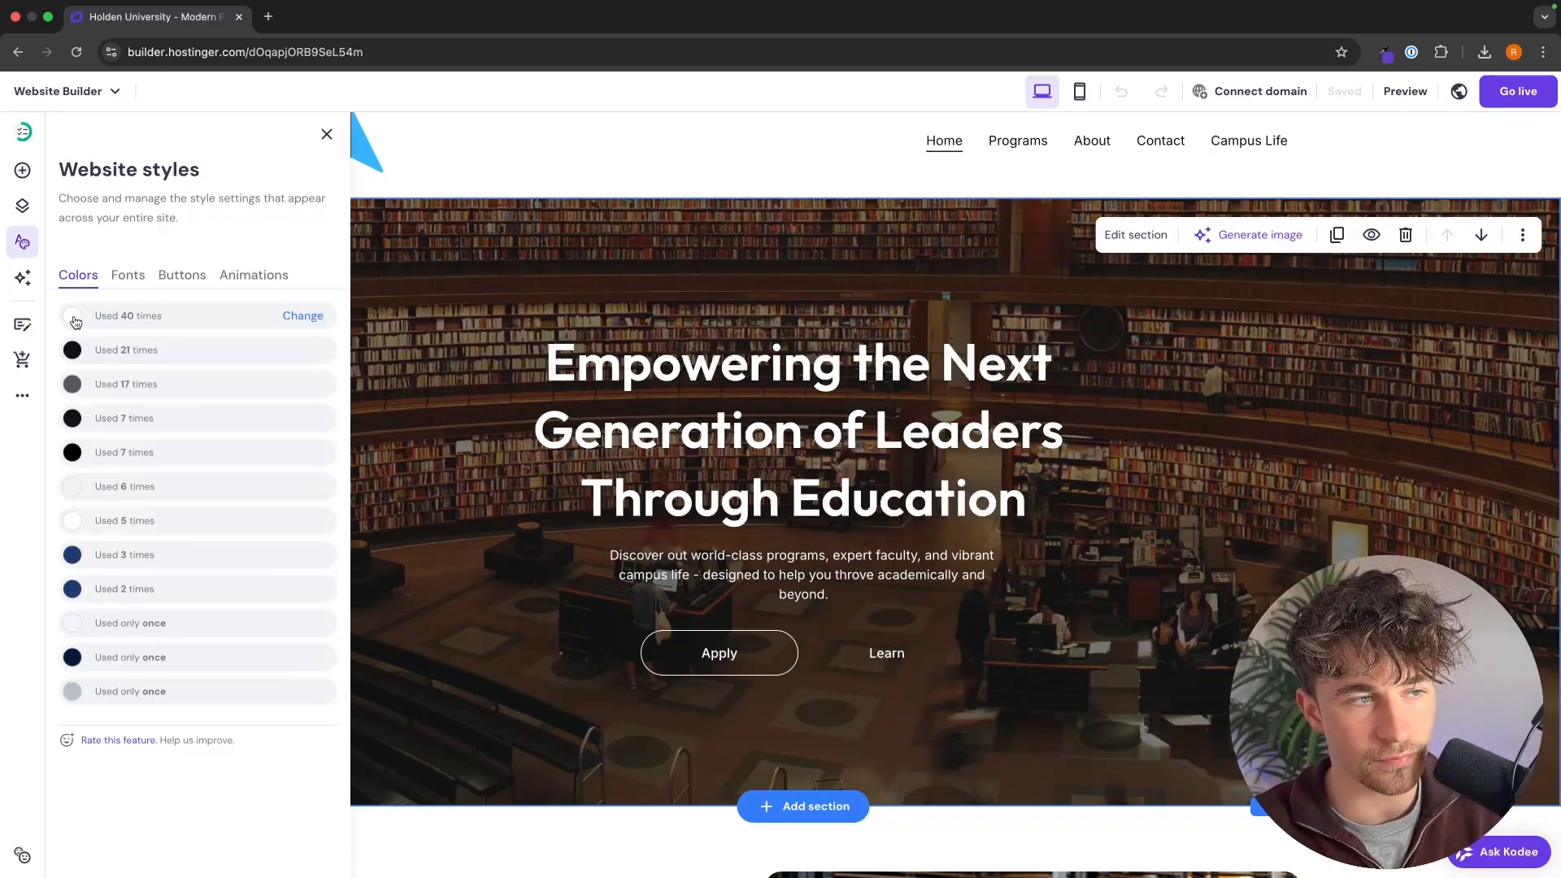
left_click(73, 319)
left_click(288, 389)
left_click(311, 549)
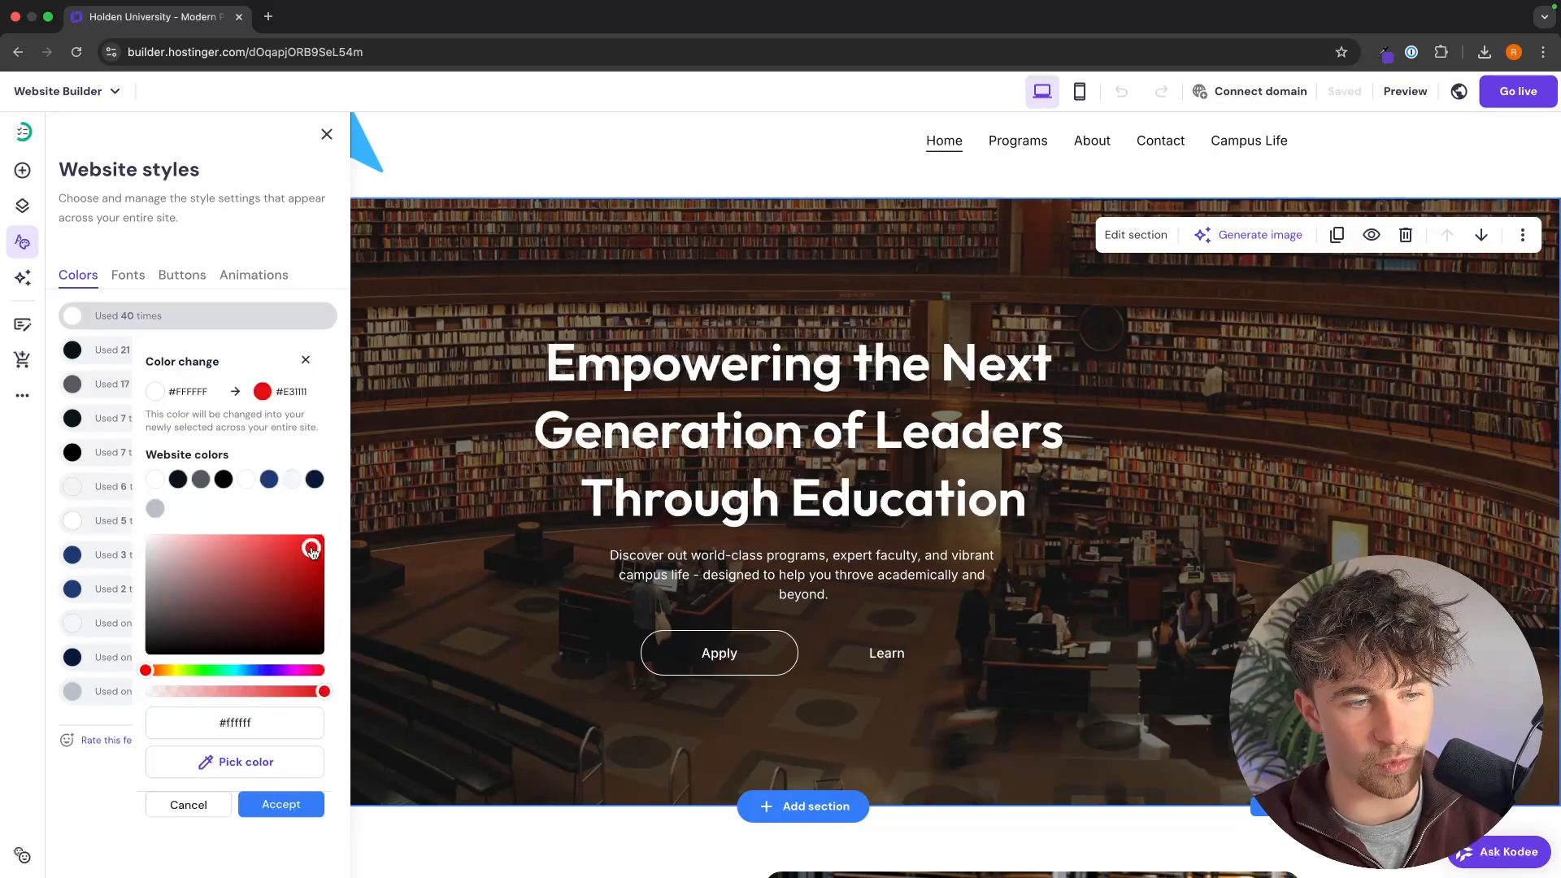
left_click(280, 804)
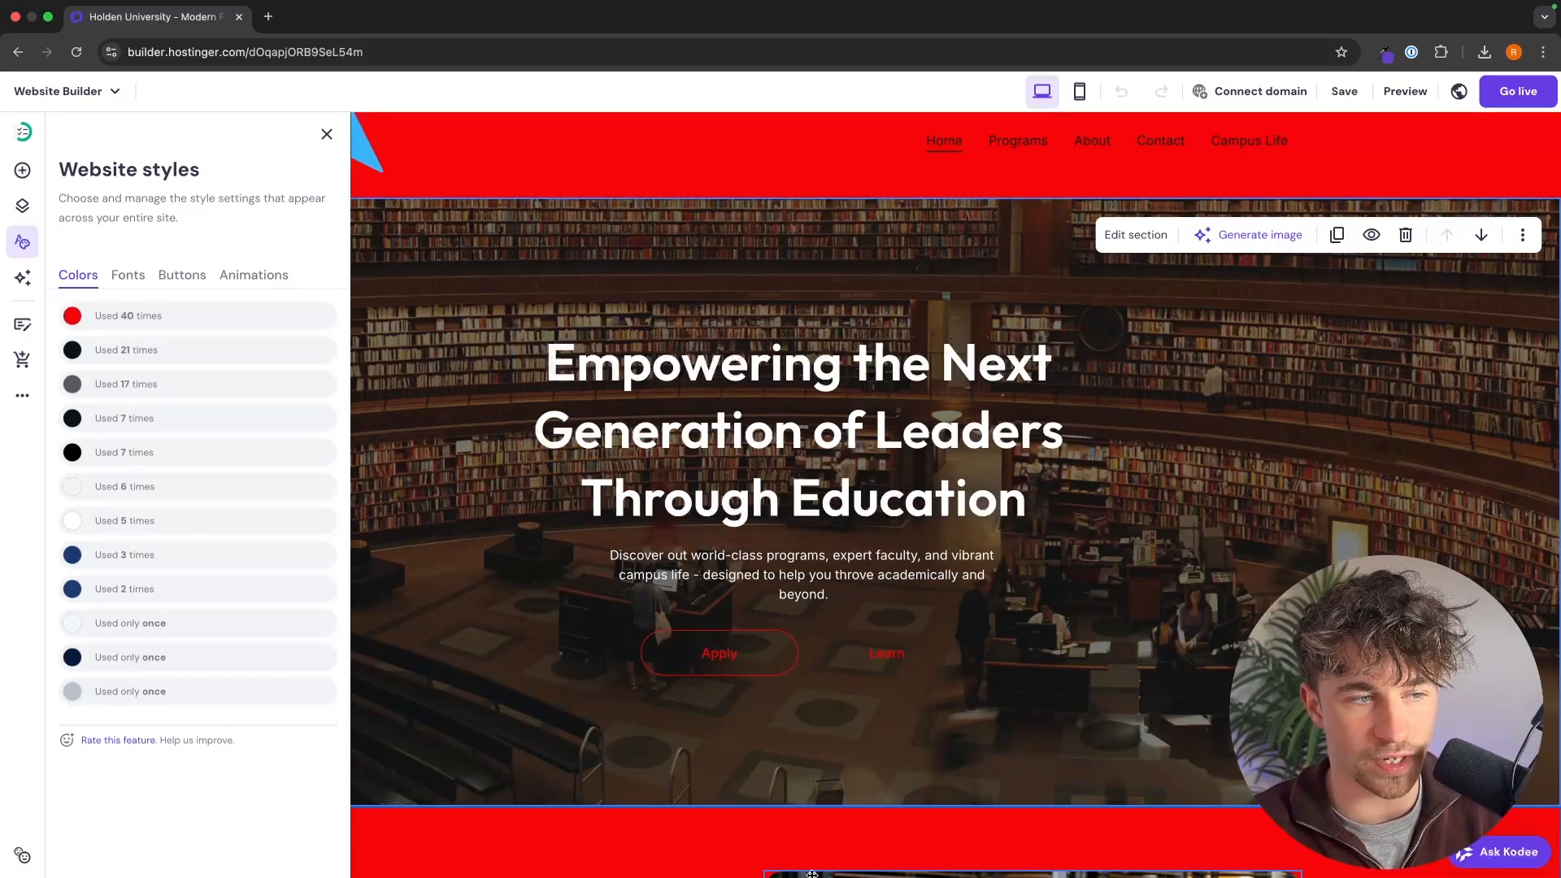
scroll(876, 816, "down", 8)
scroll(877, 816, "up", 8)
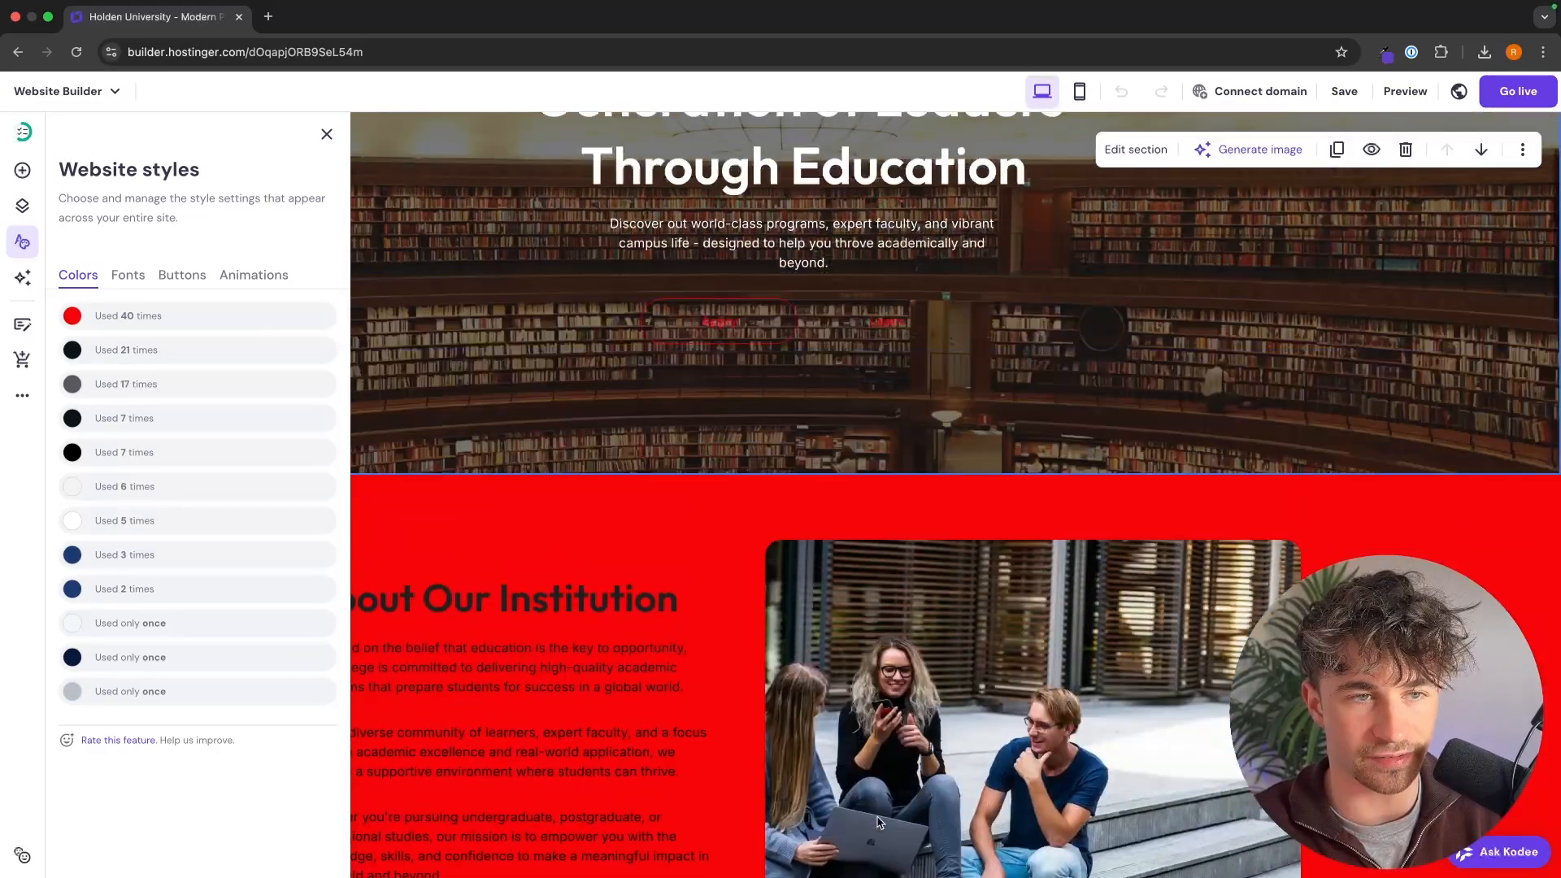
Step: Replace the remaining white #FFFFFF website color, used for the hero heading, with the site's red #F70909
left_click(138, 530)
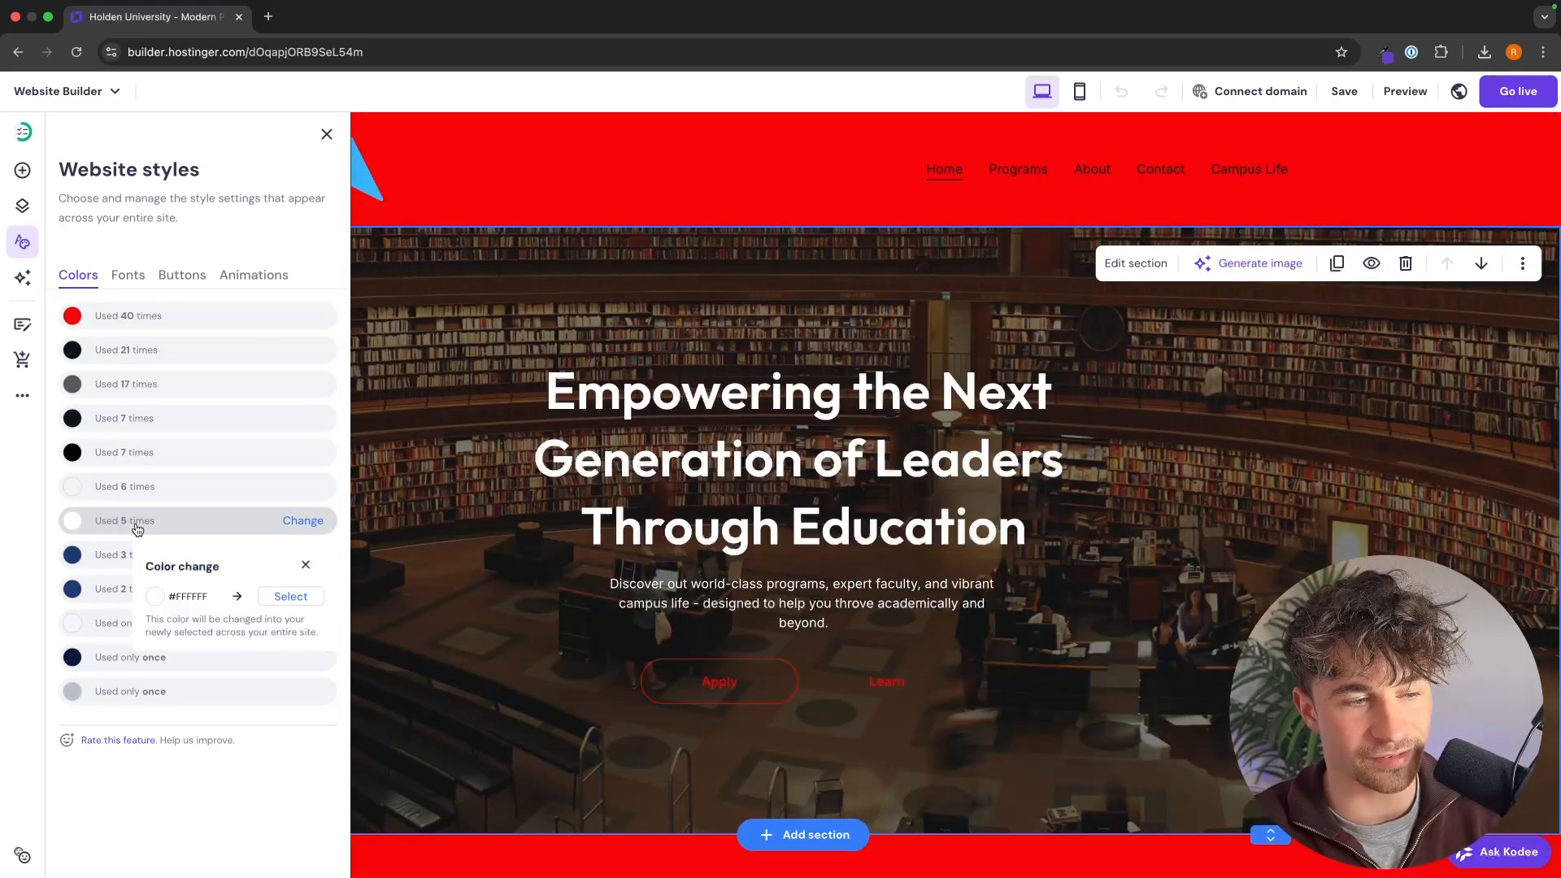
left_click(262, 596)
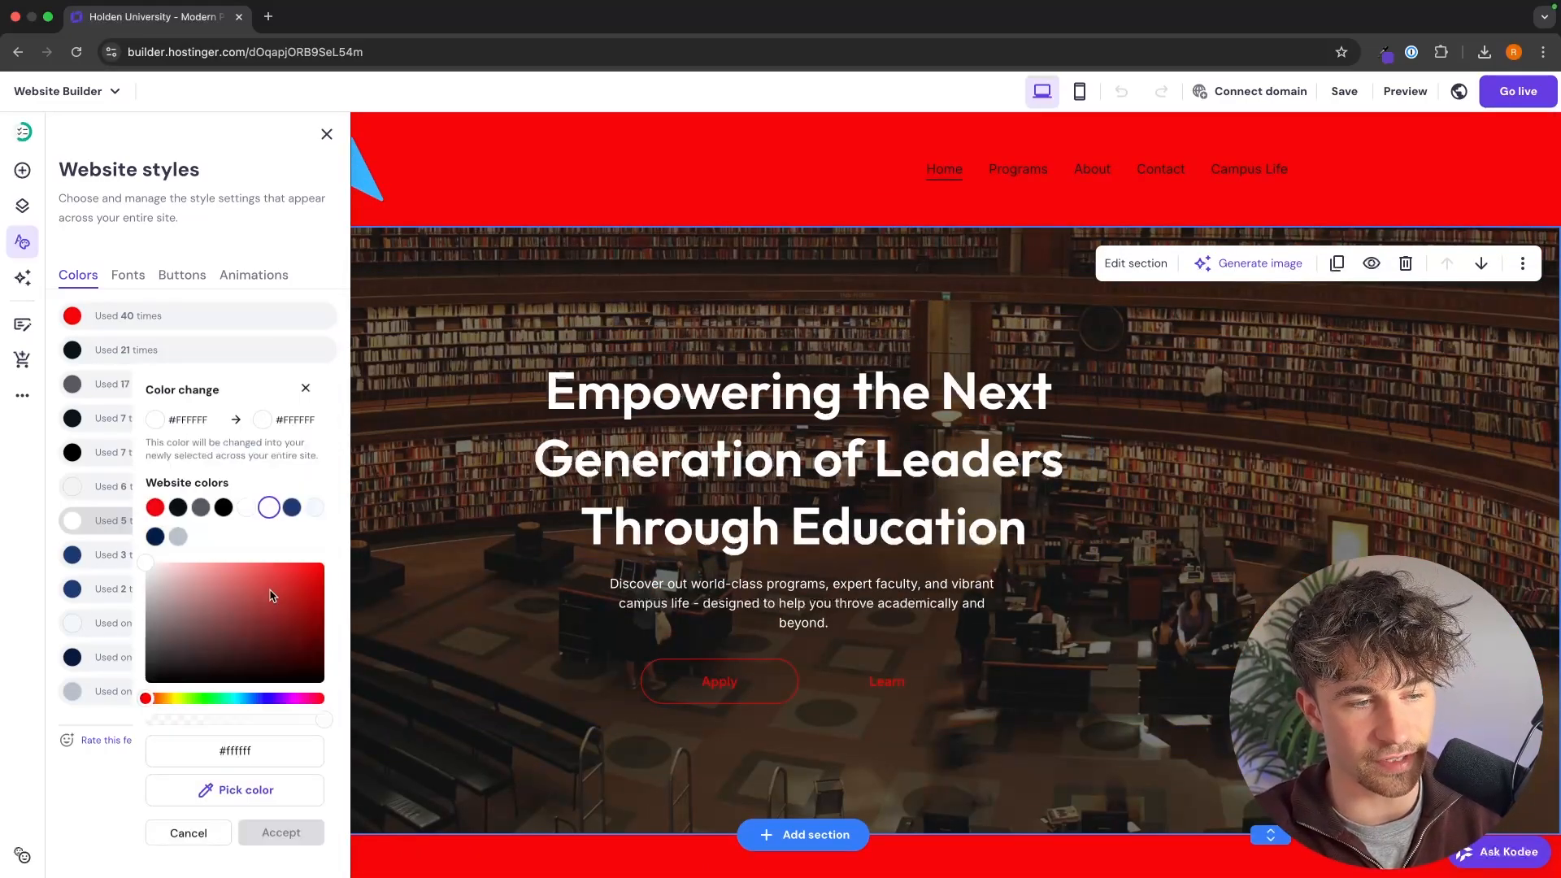
left_click(152, 508)
left_click(280, 832)
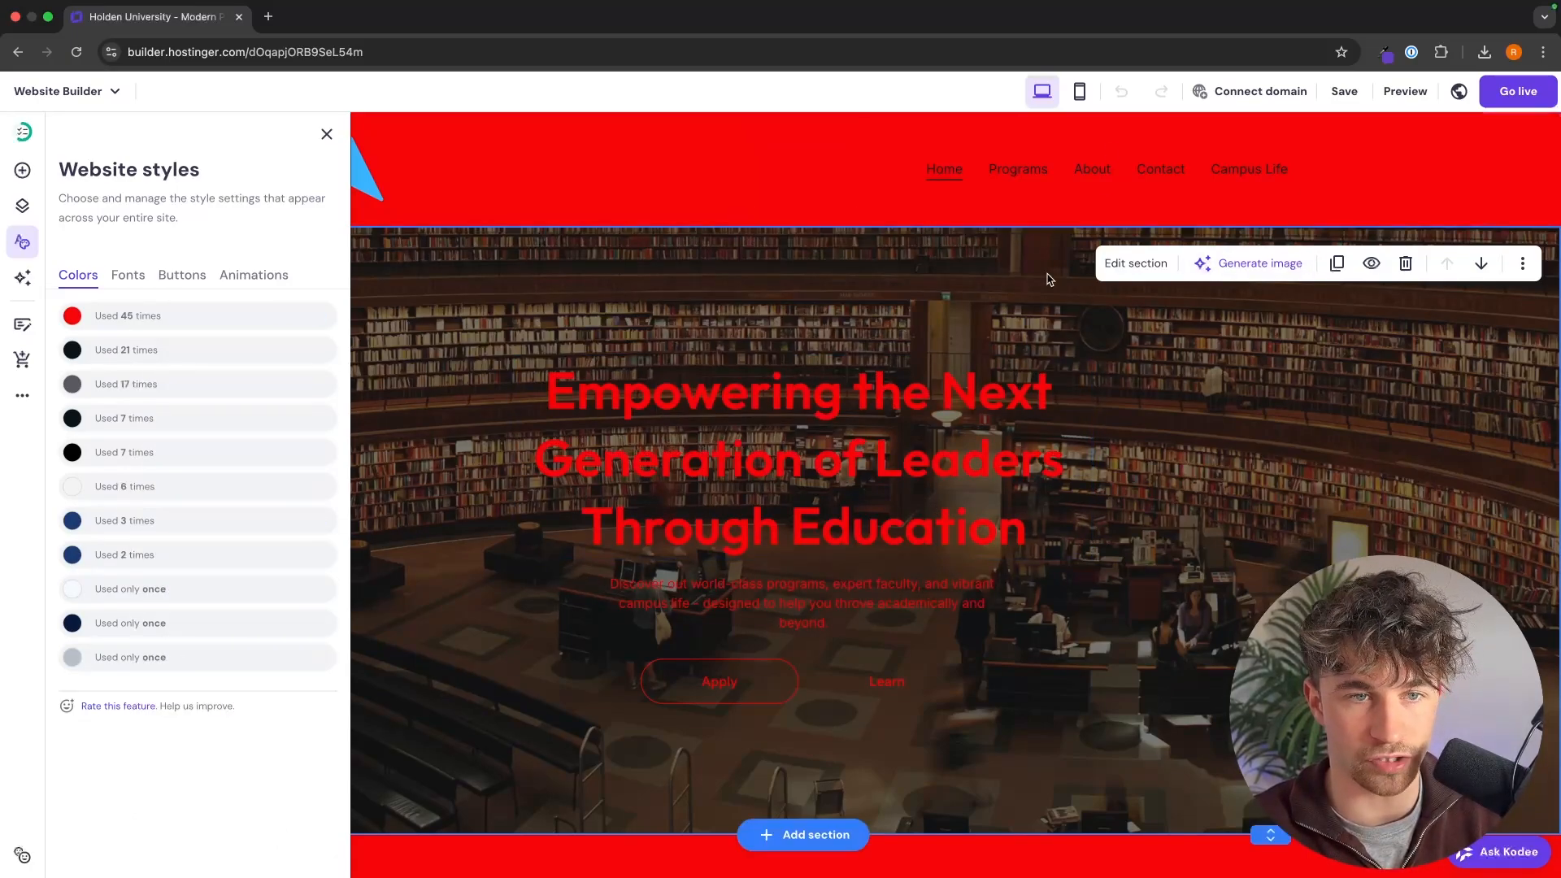
Step: Try to change the red #F70909 website color back to white #FFFFFF across the site
left_click(66, 321)
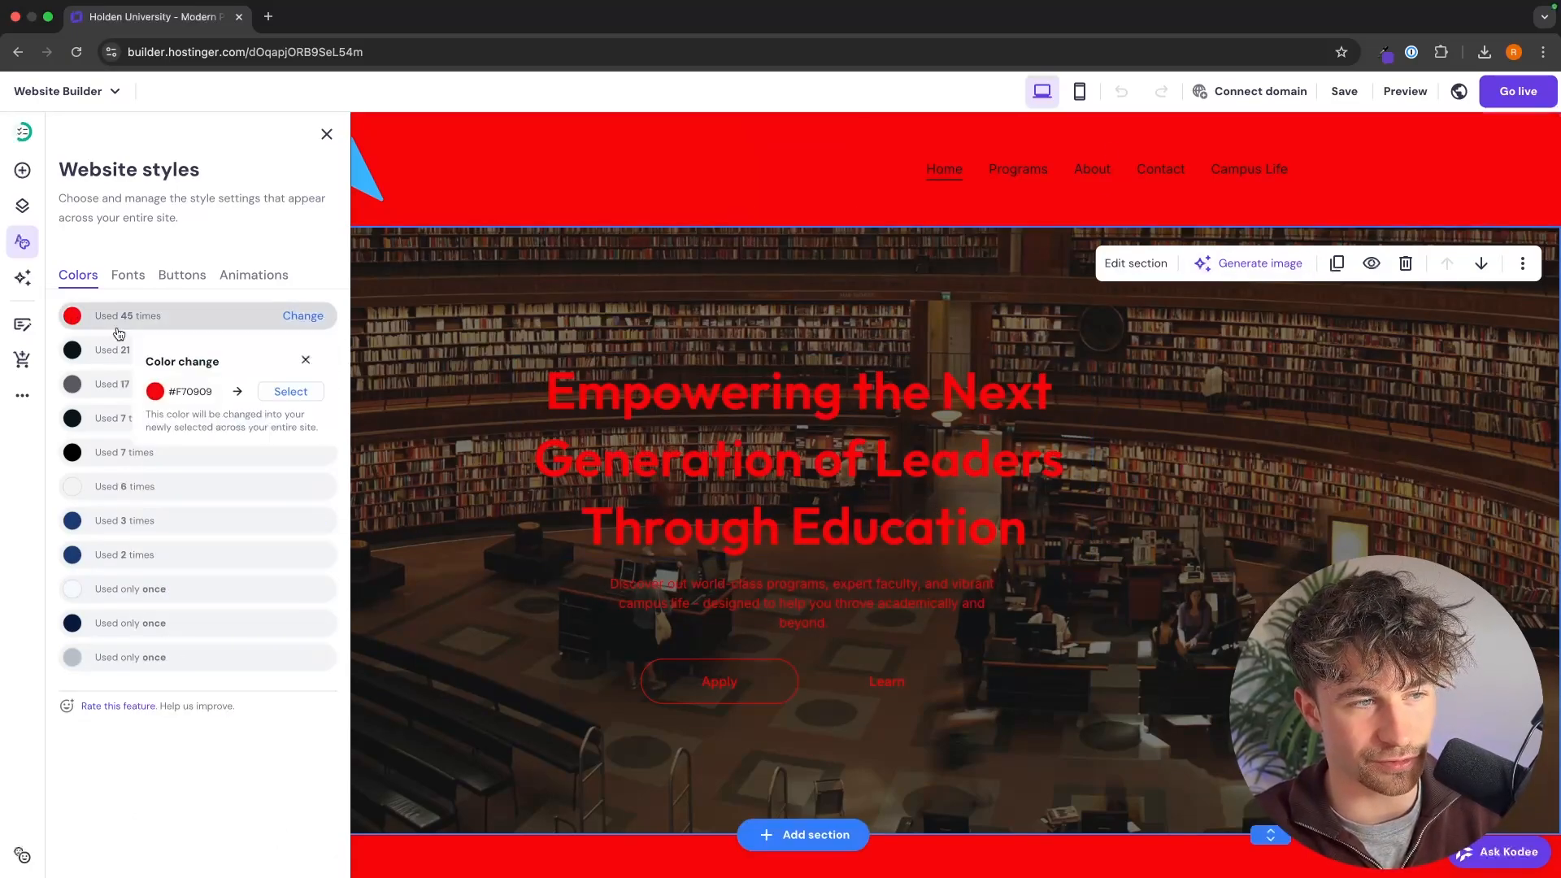
left_click(291, 392)
left_click(247, 478)
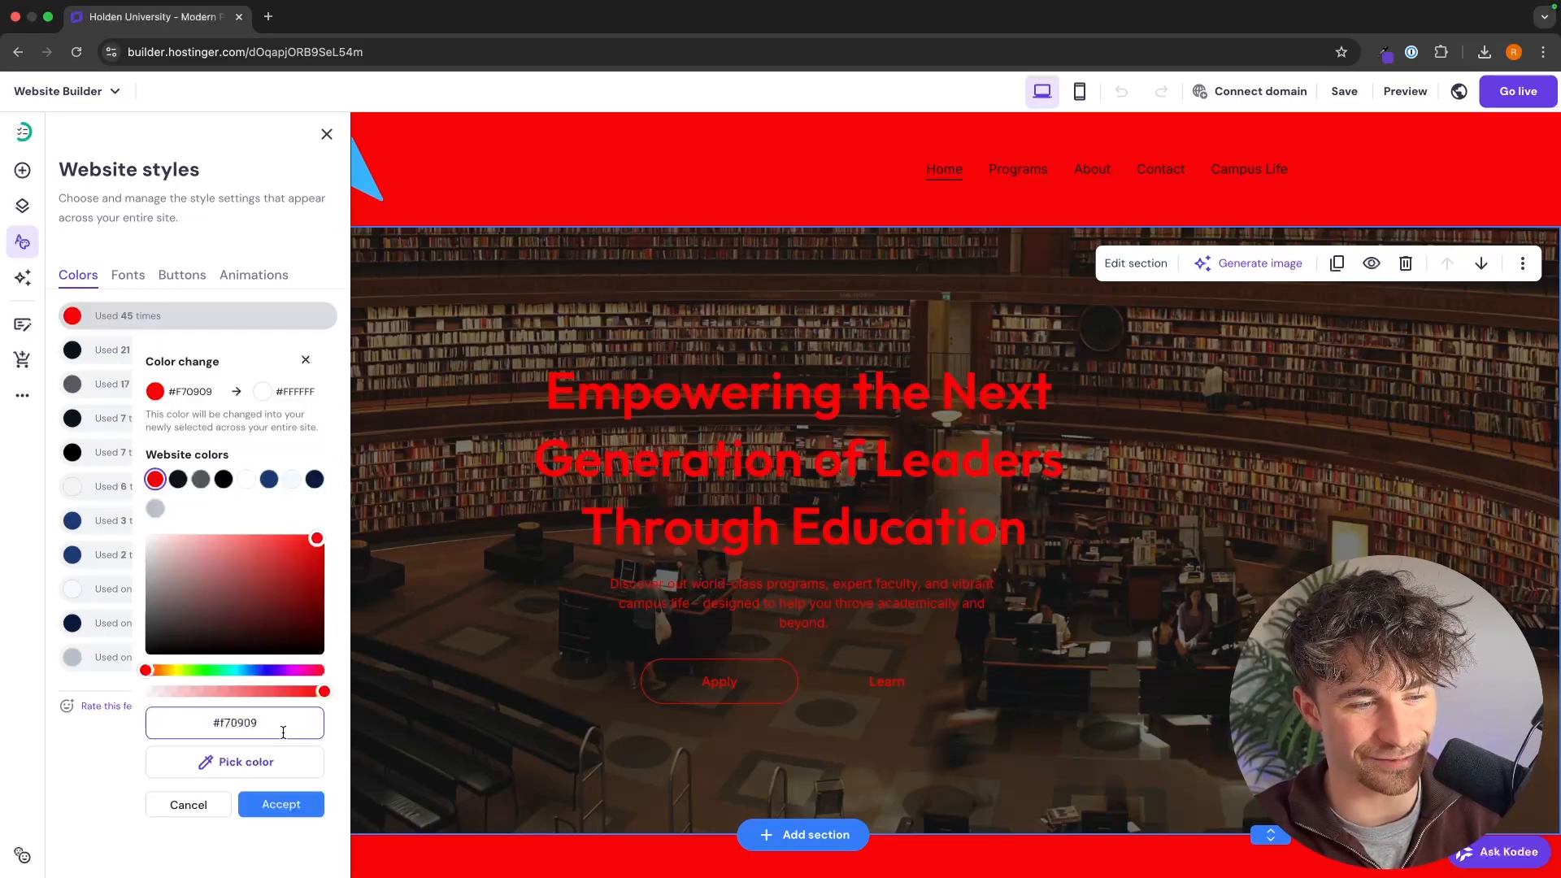
left_click(271, 804)
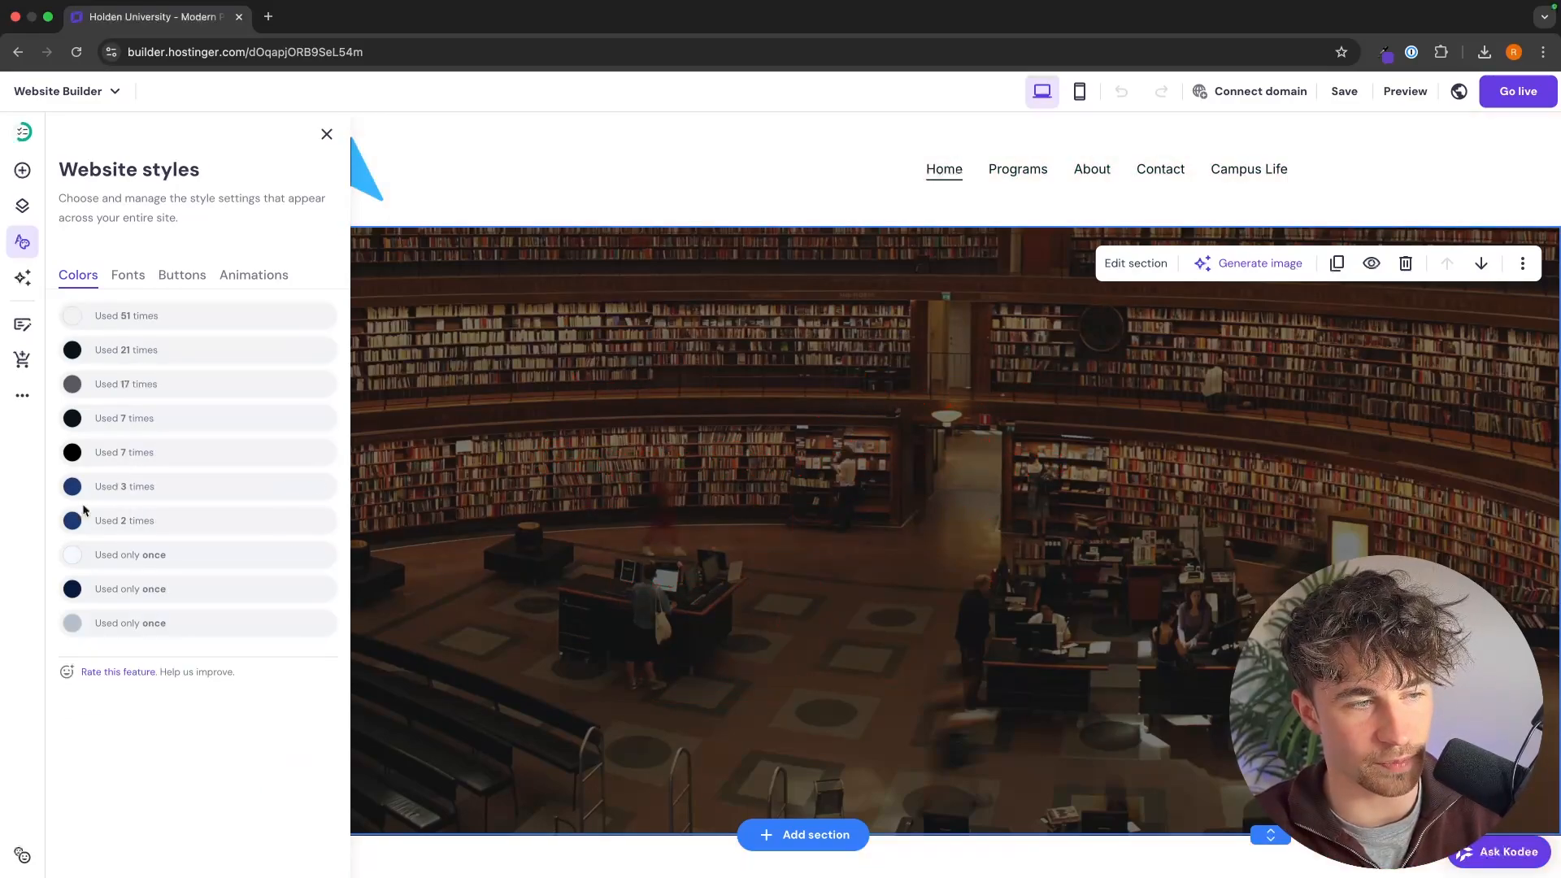
Step: Apply the Roboto heading and Lato paragraph font pairing to the whole site, discarding the edited text styles
left_click(128, 275)
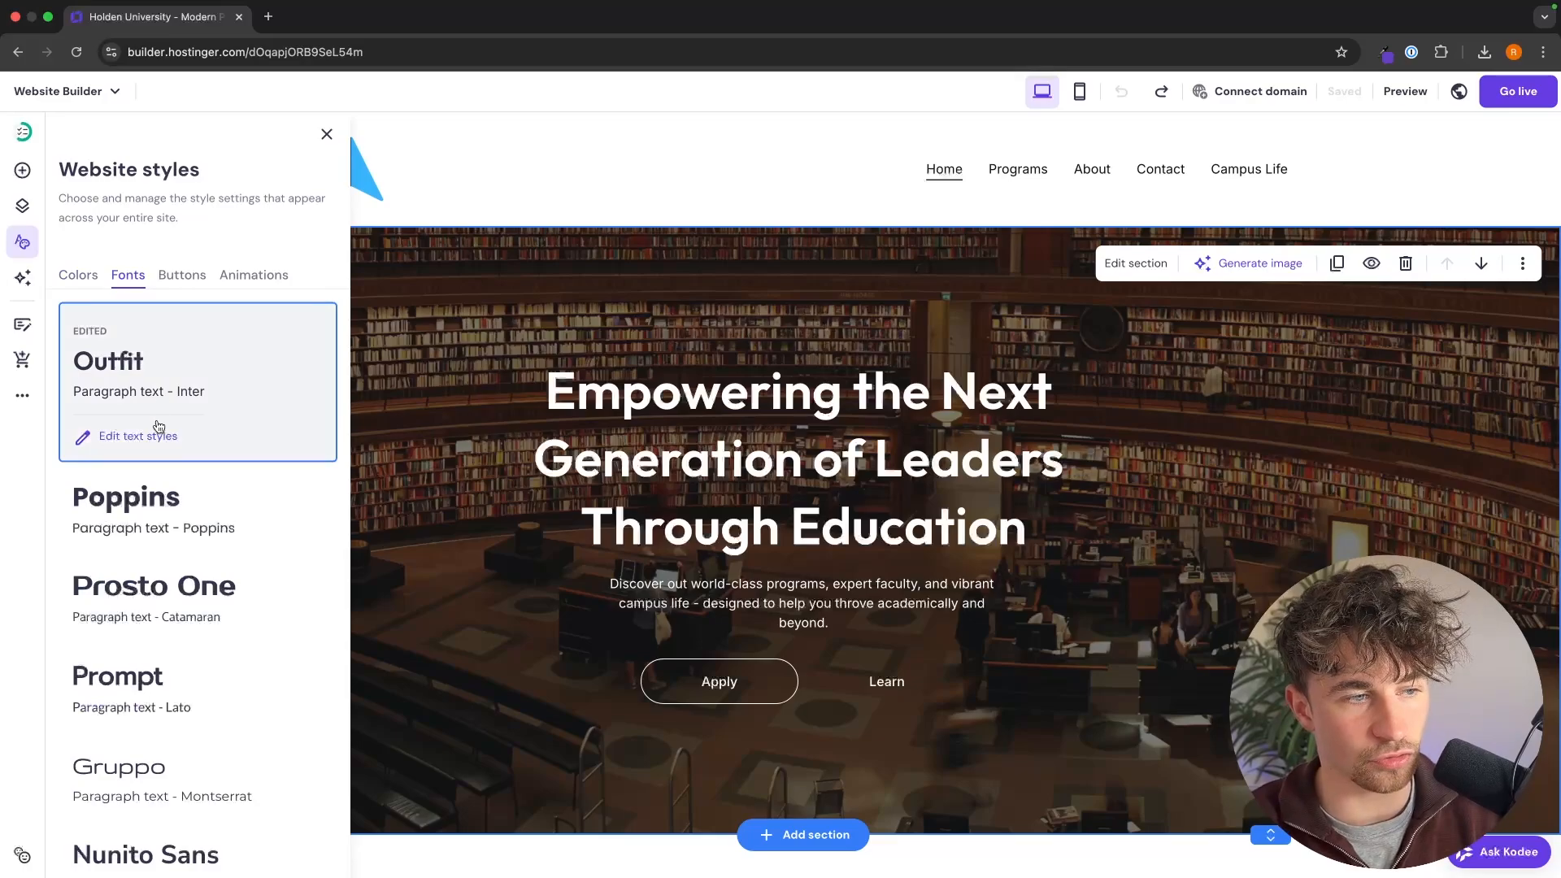
scroll(191, 382, "down", 3)
key("Escape")
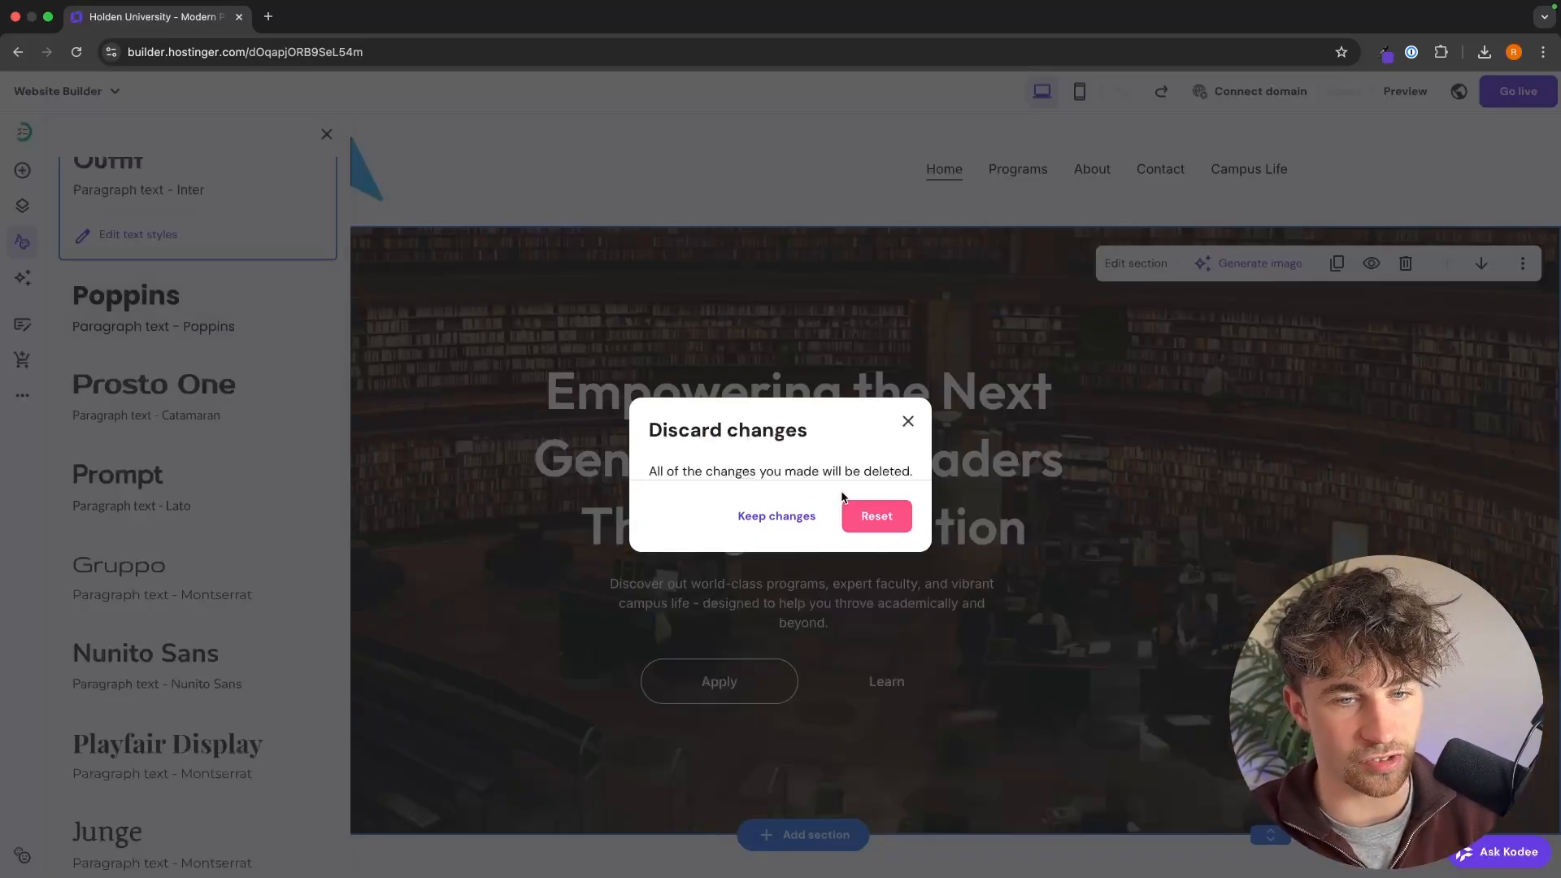
left_click(875, 515)
scroll(280, 460, "up", 4)
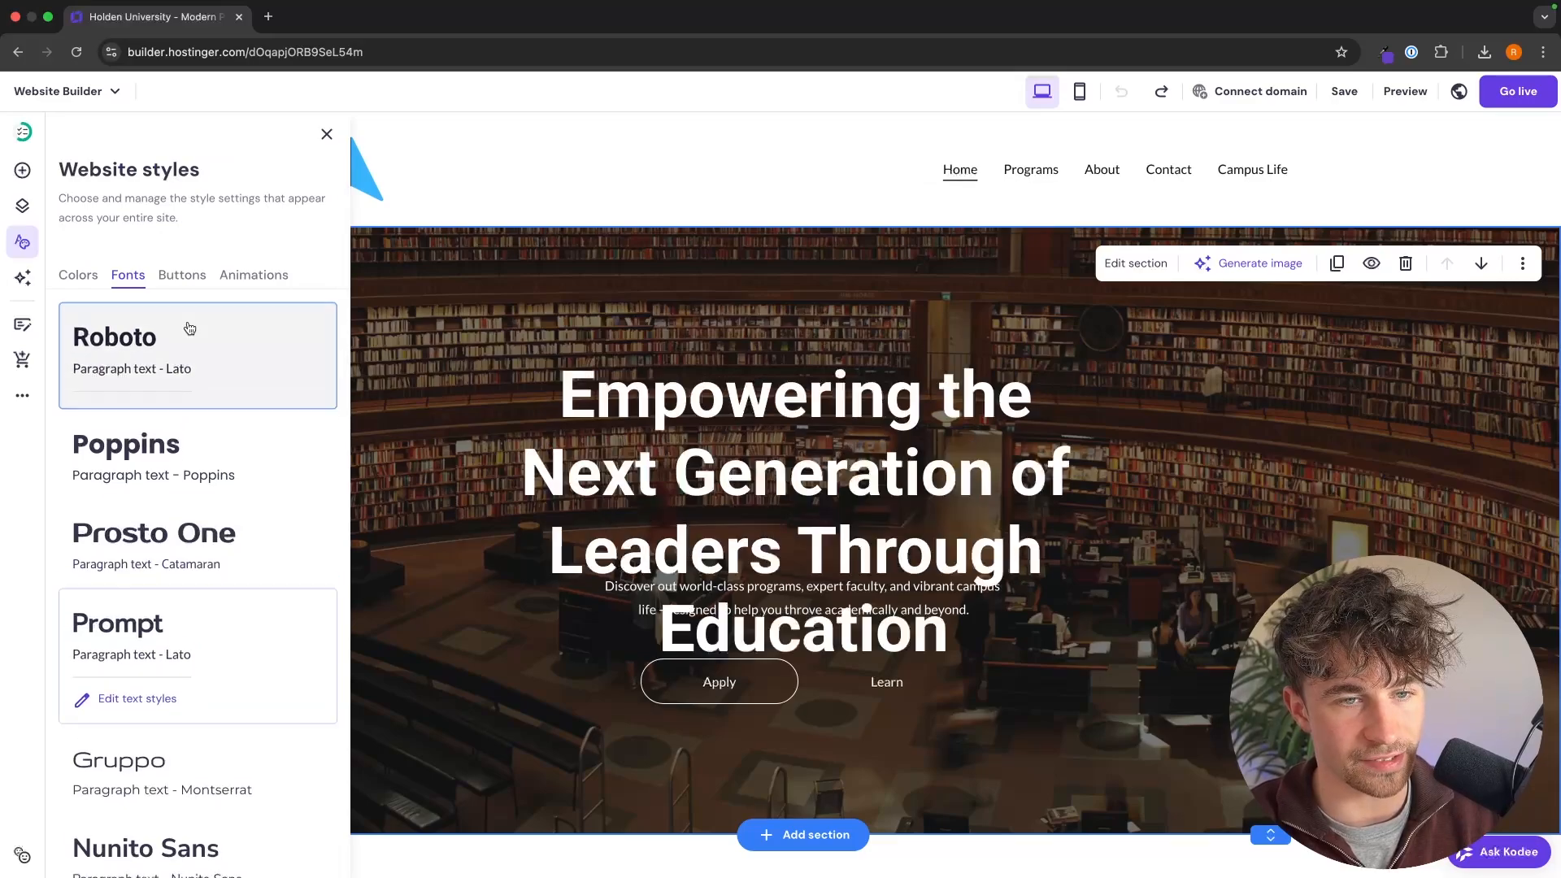
left_click(191, 325)
Step: Reduce the homepage hero heading's font size, trying 48 and settling on 64
left_click(779, 450)
double_click(780, 449)
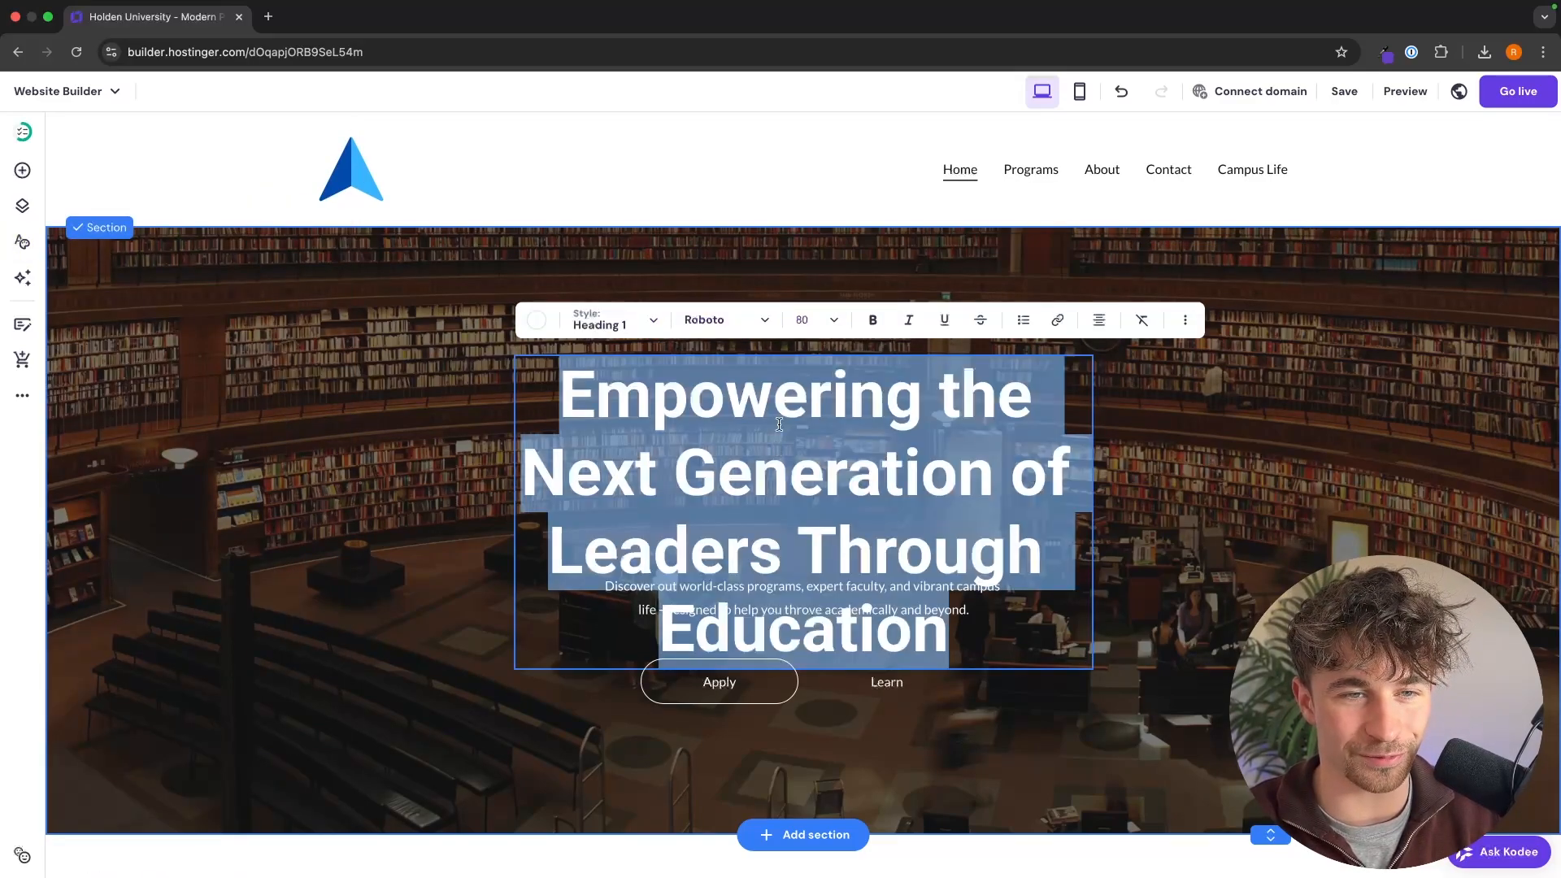
left_click(813, 320)
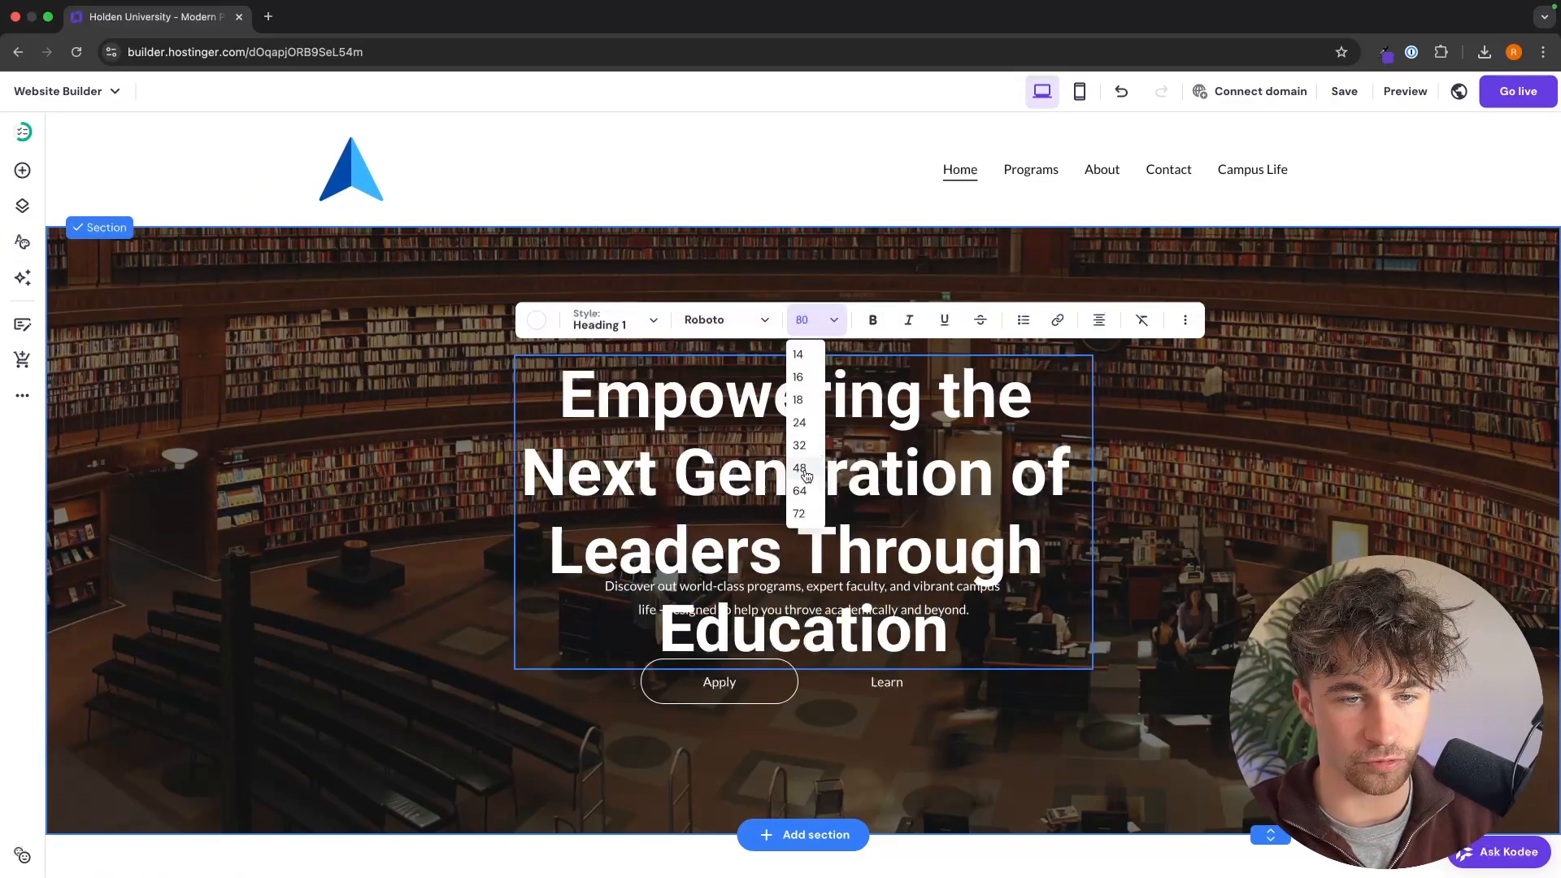
left_click(805, 476)
left_click(813, 321)
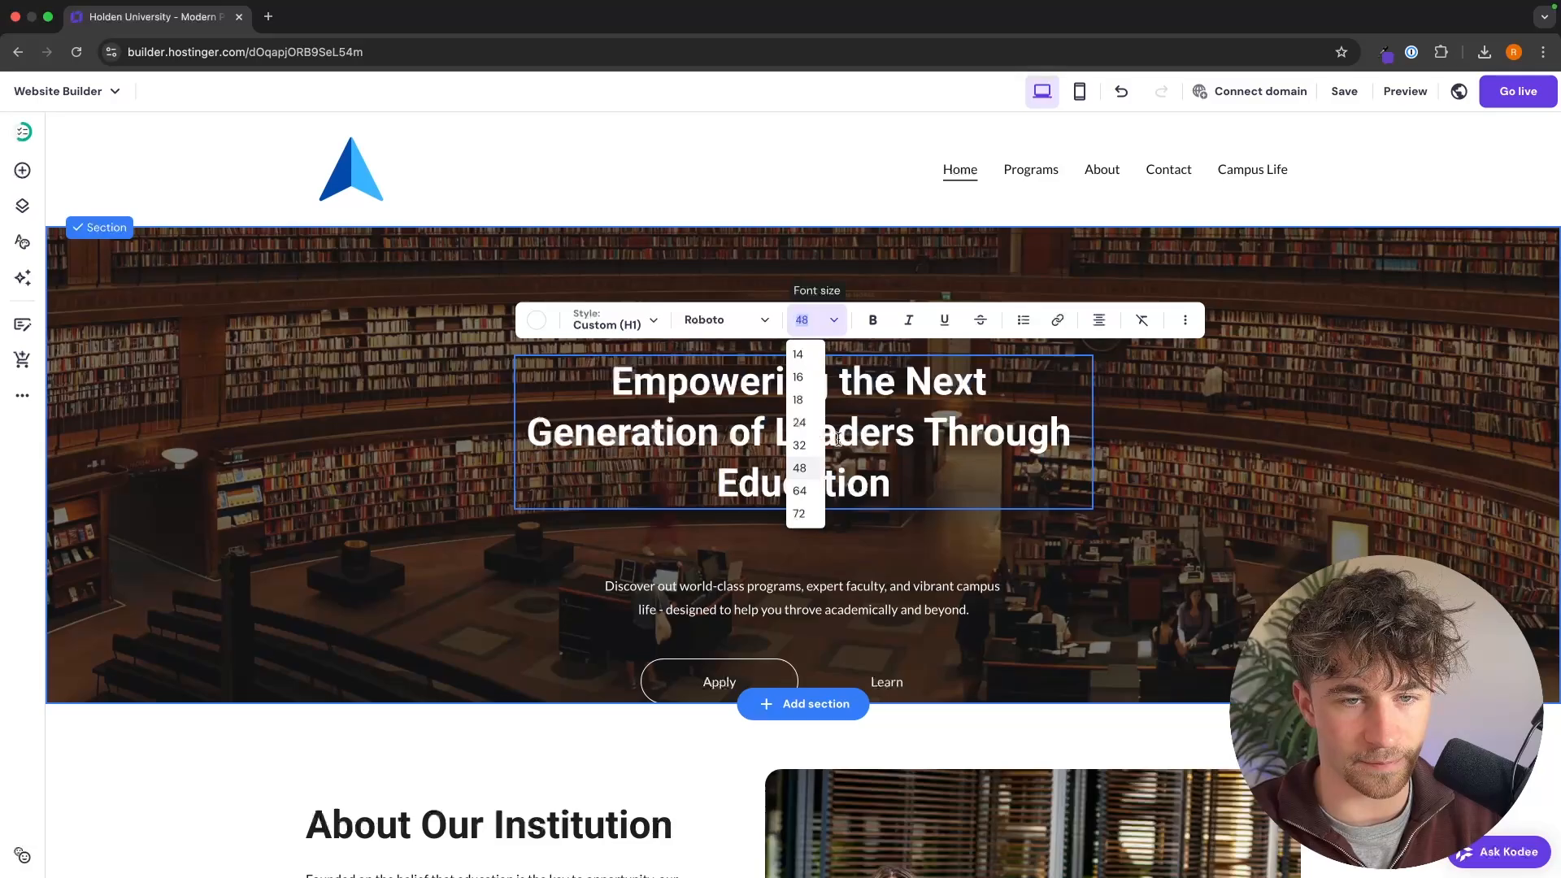
left_click(801, 491)
Step: Save the website and publish it live
scroll(1221, 449, "down", 15)
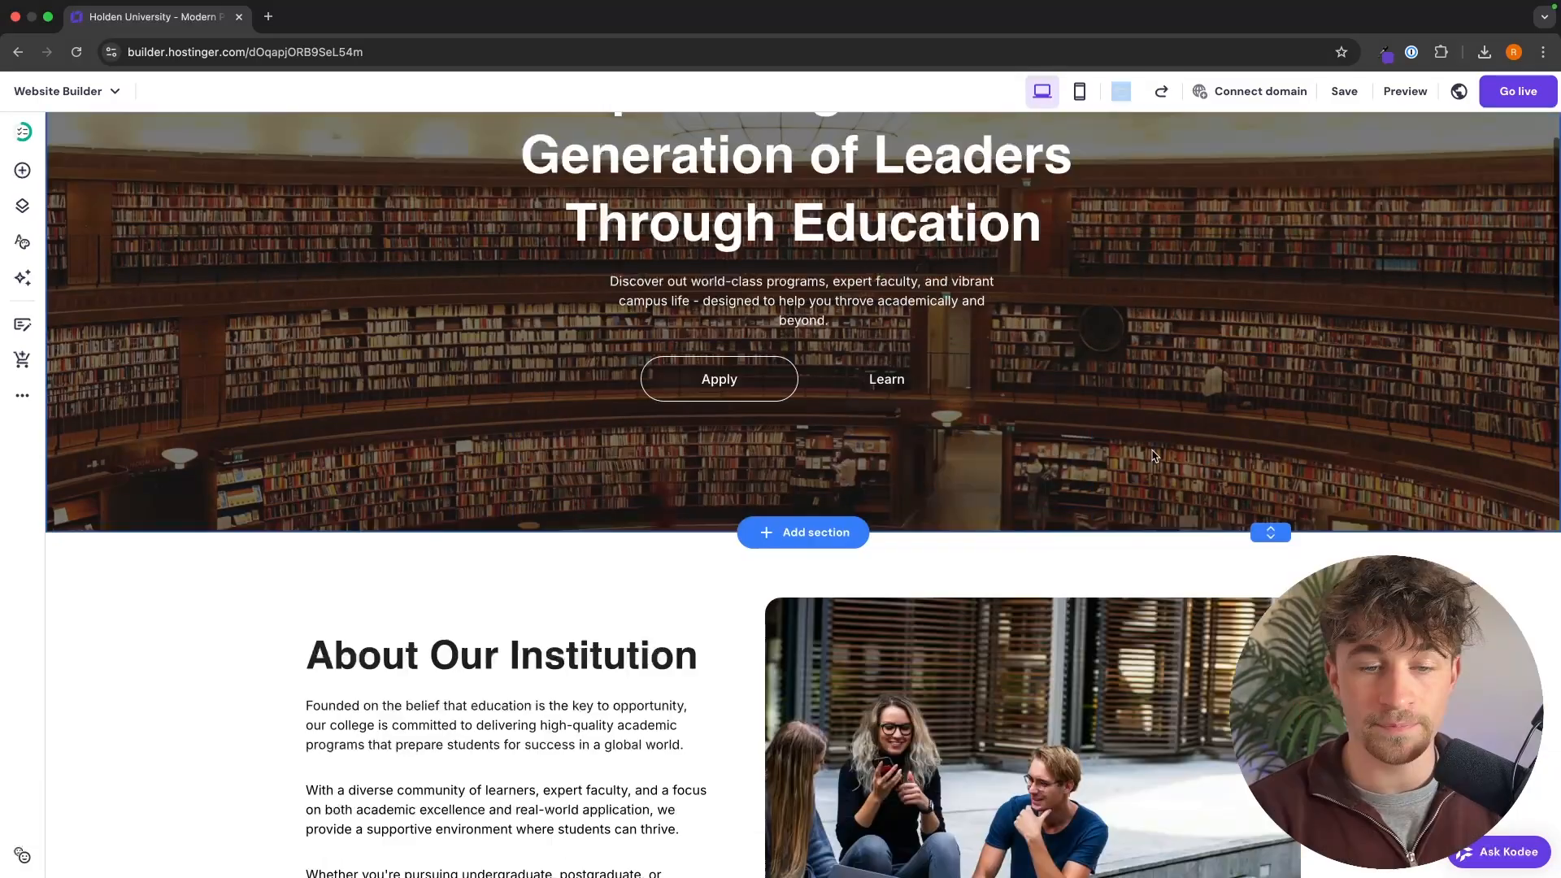
scroll(1221, 449, "down", 20)
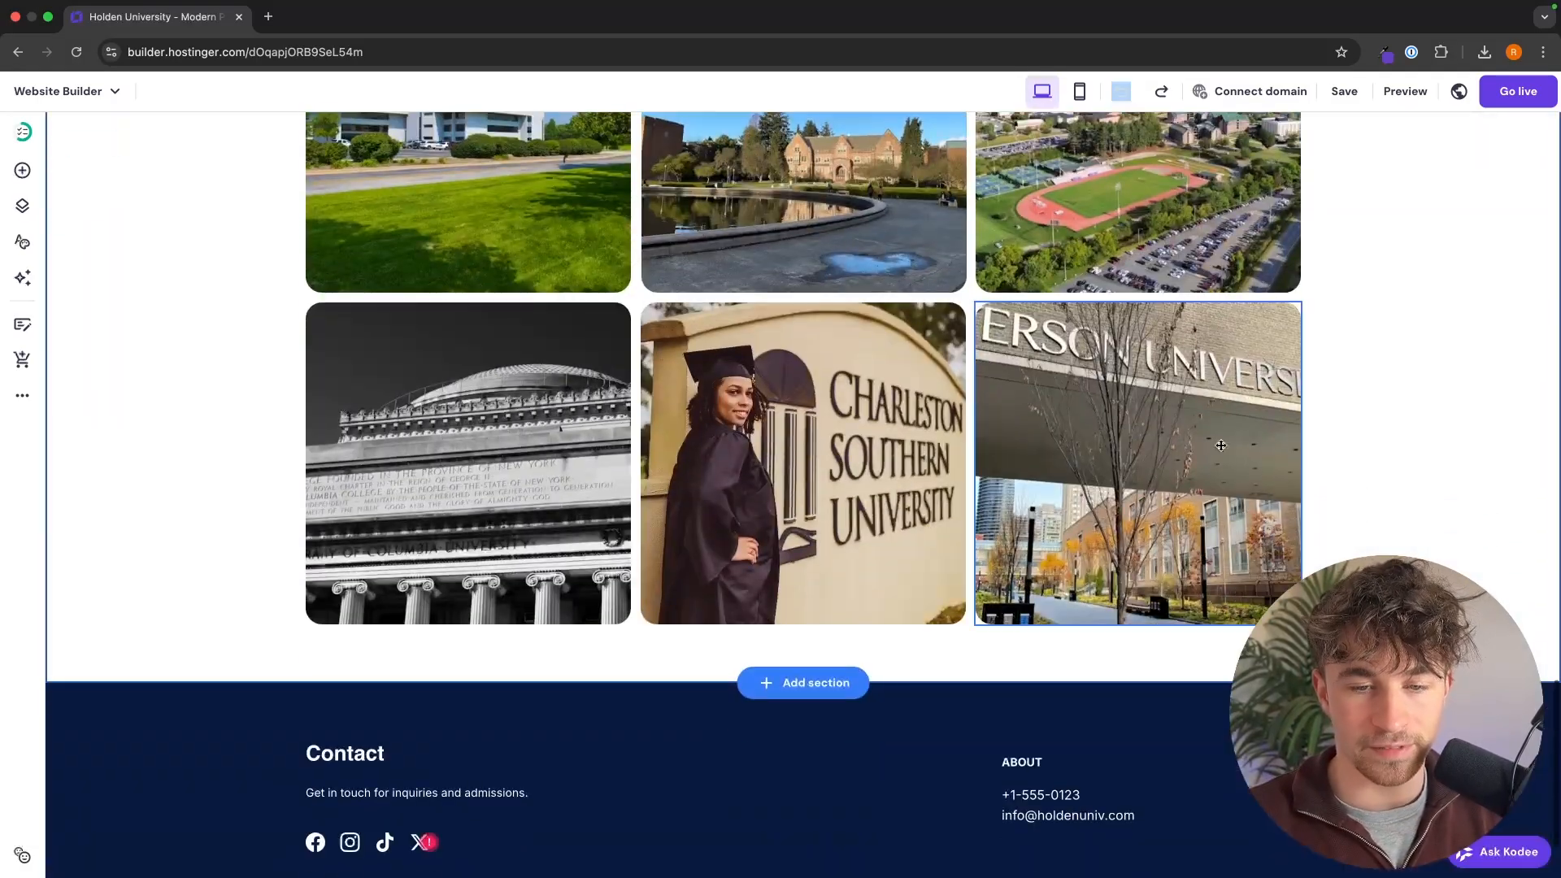
scroll(1345, 509, "up", 20)
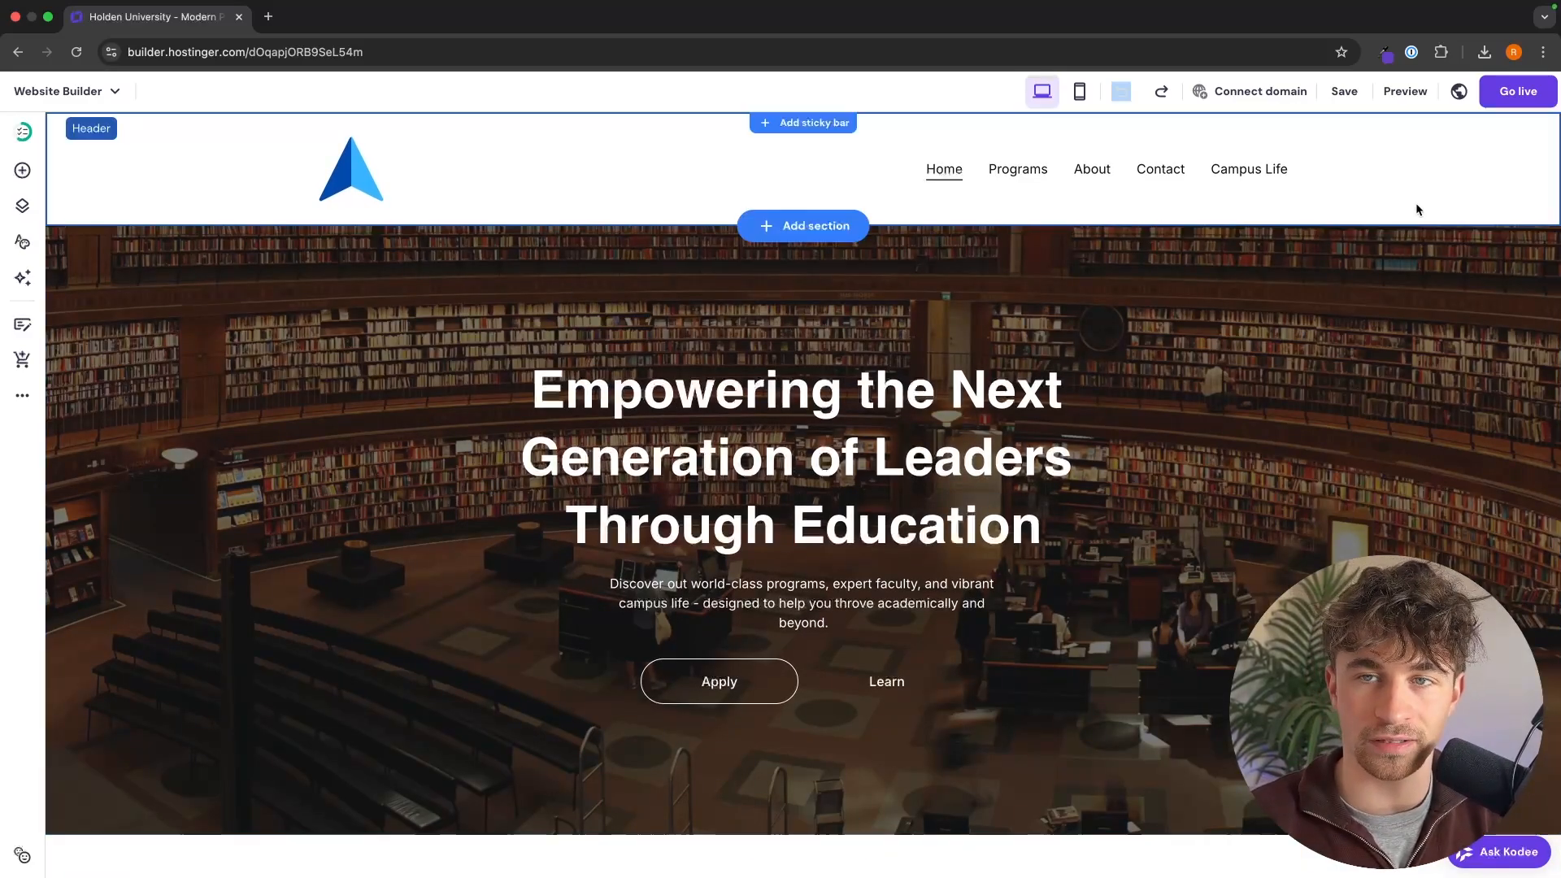
left_click(1344, 91)
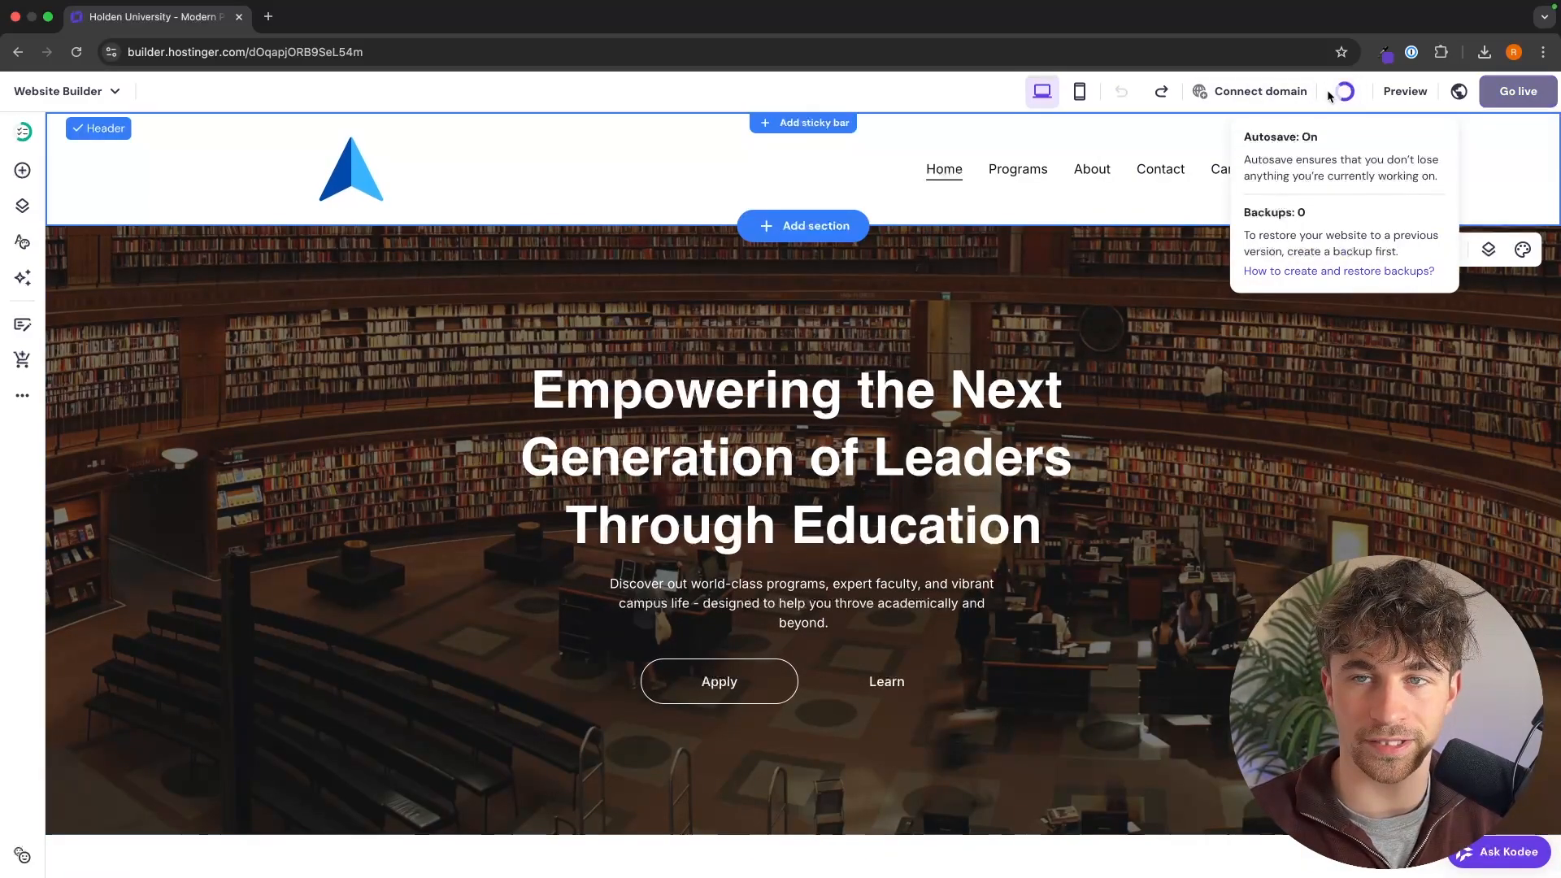
left_click(1513, 96)
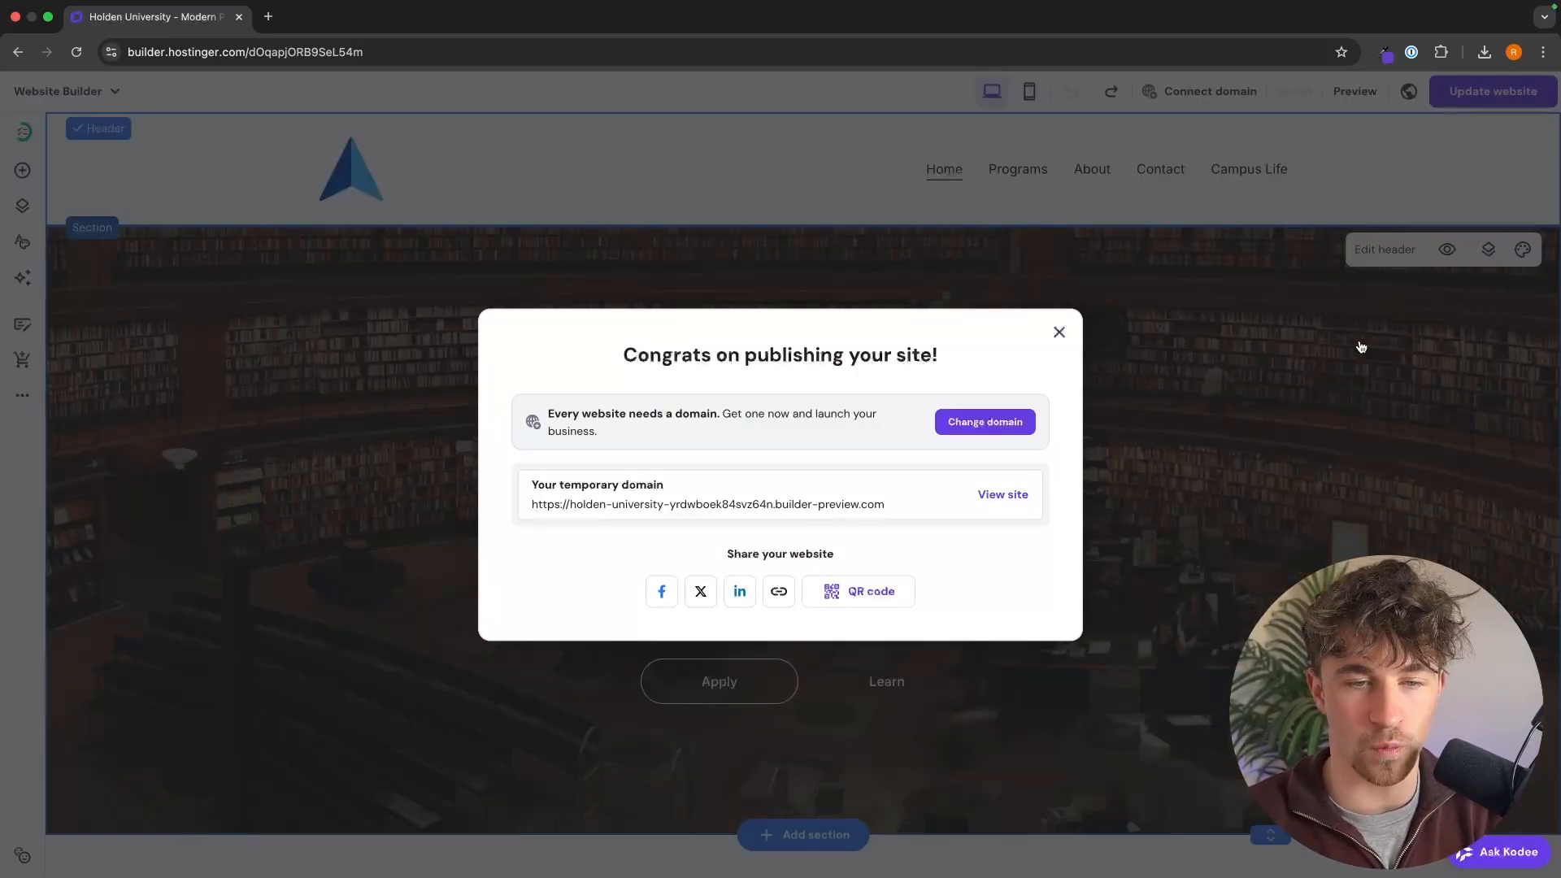
Step: View the published site and test the hero's Apply and Learn buttons, checking the Contact and About pages they open
left_click(988, 497)
scroll(951, 388, "down", 1)
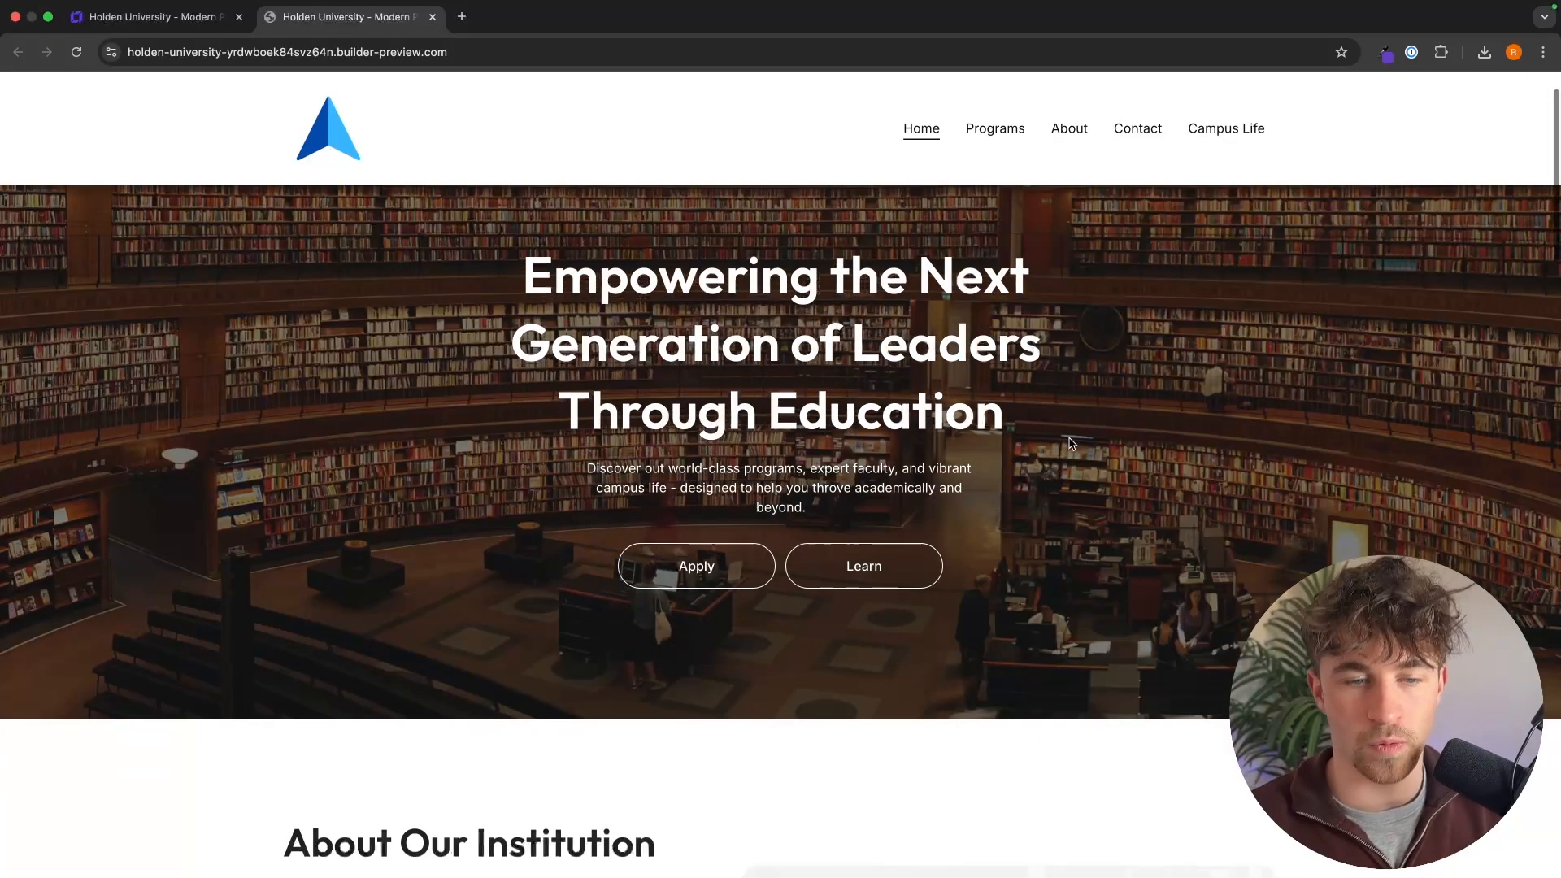
left_click(692, 566)
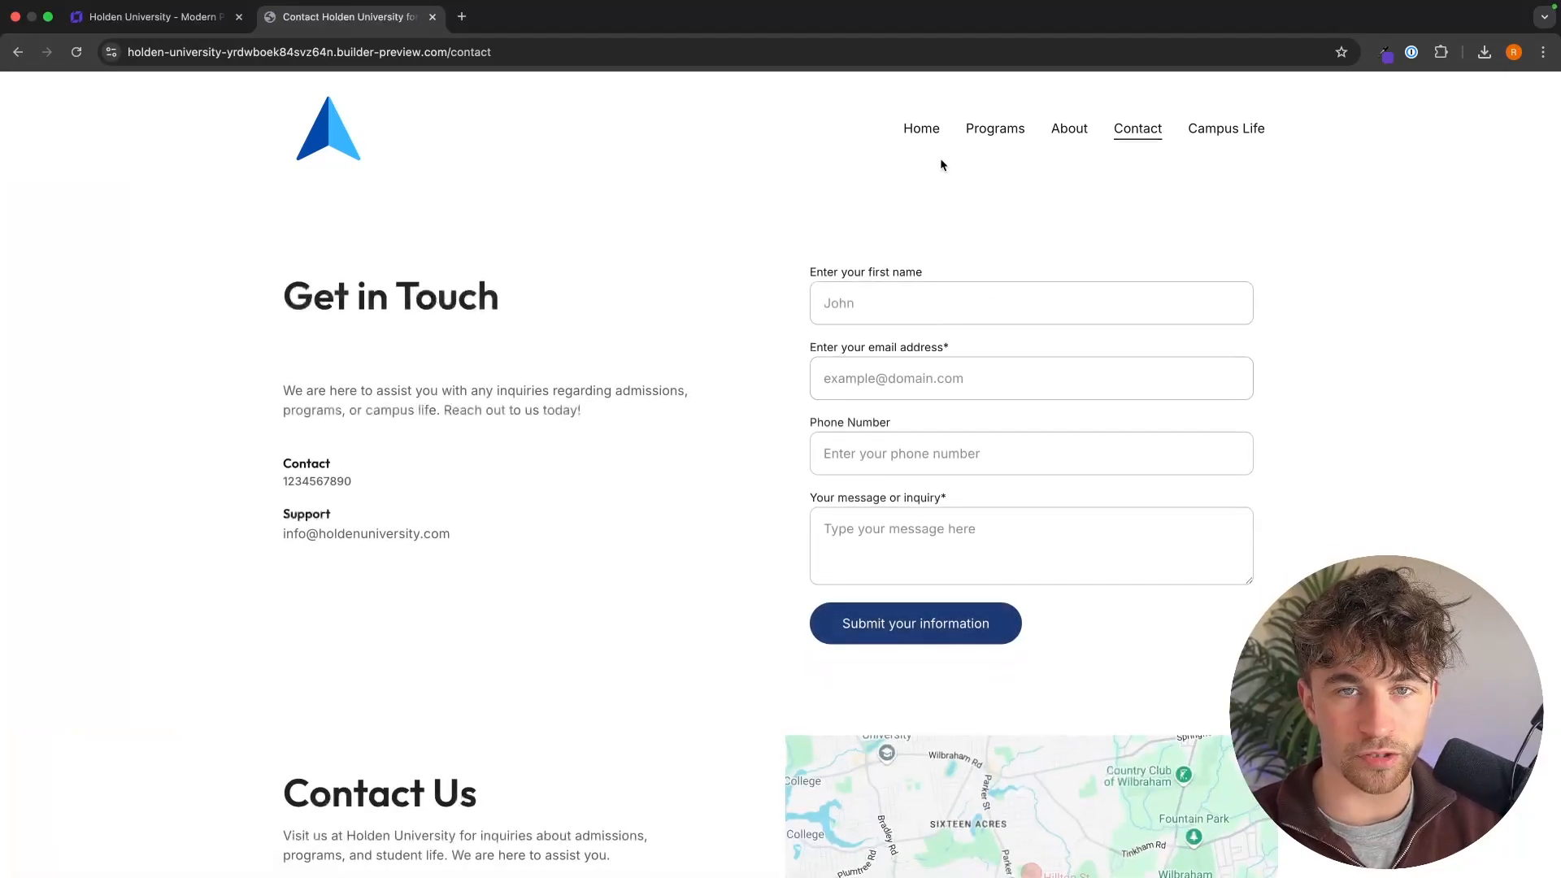
left_click(932, 132)
left_click(863, 646)
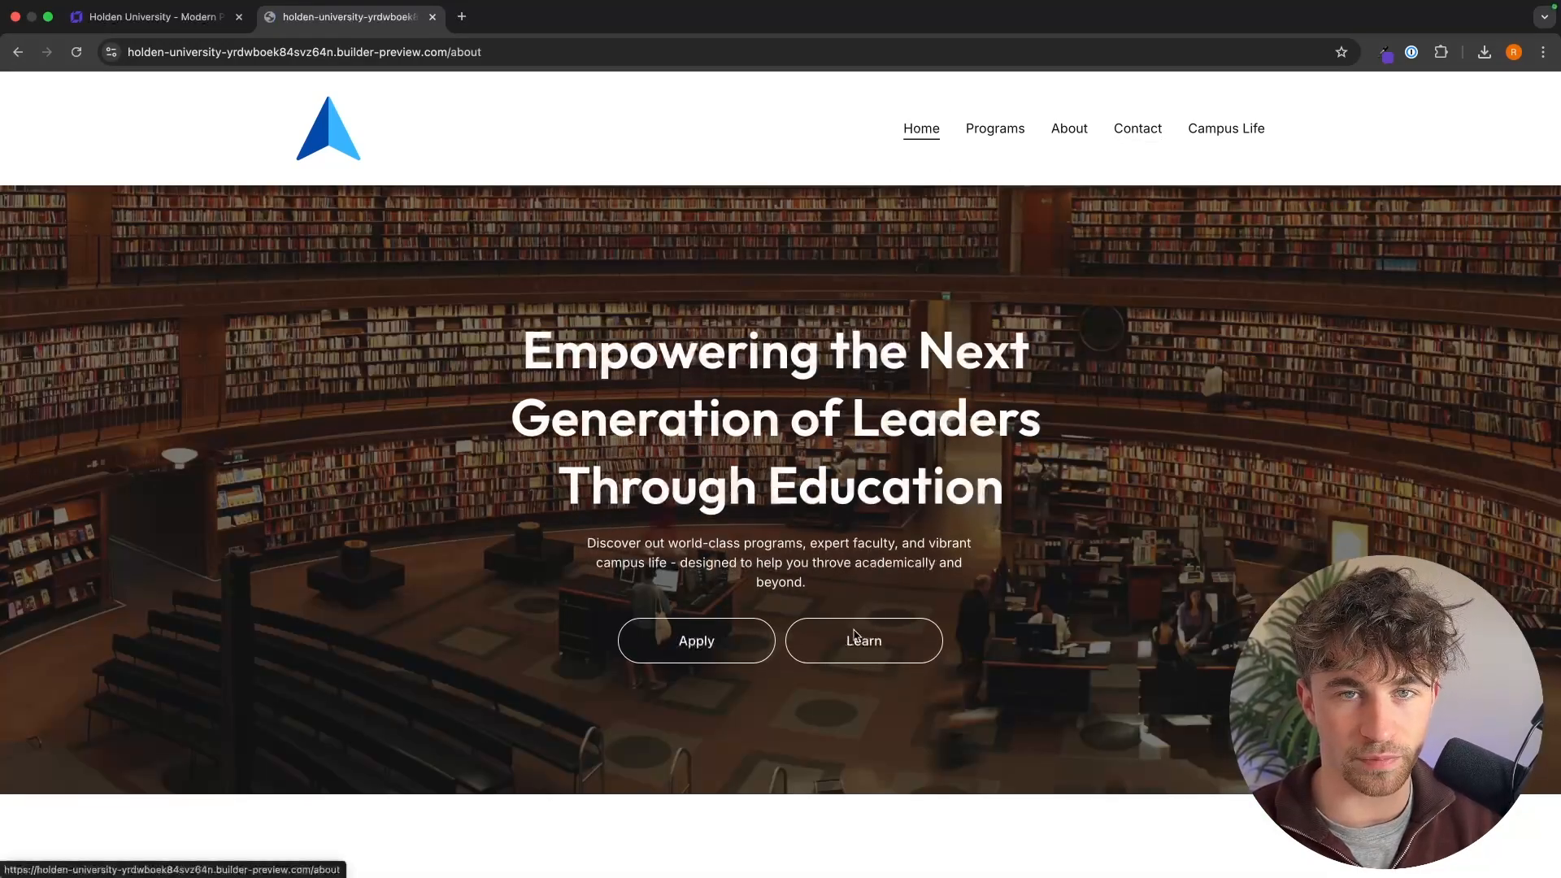
scroll(916, 570, "down", 4)
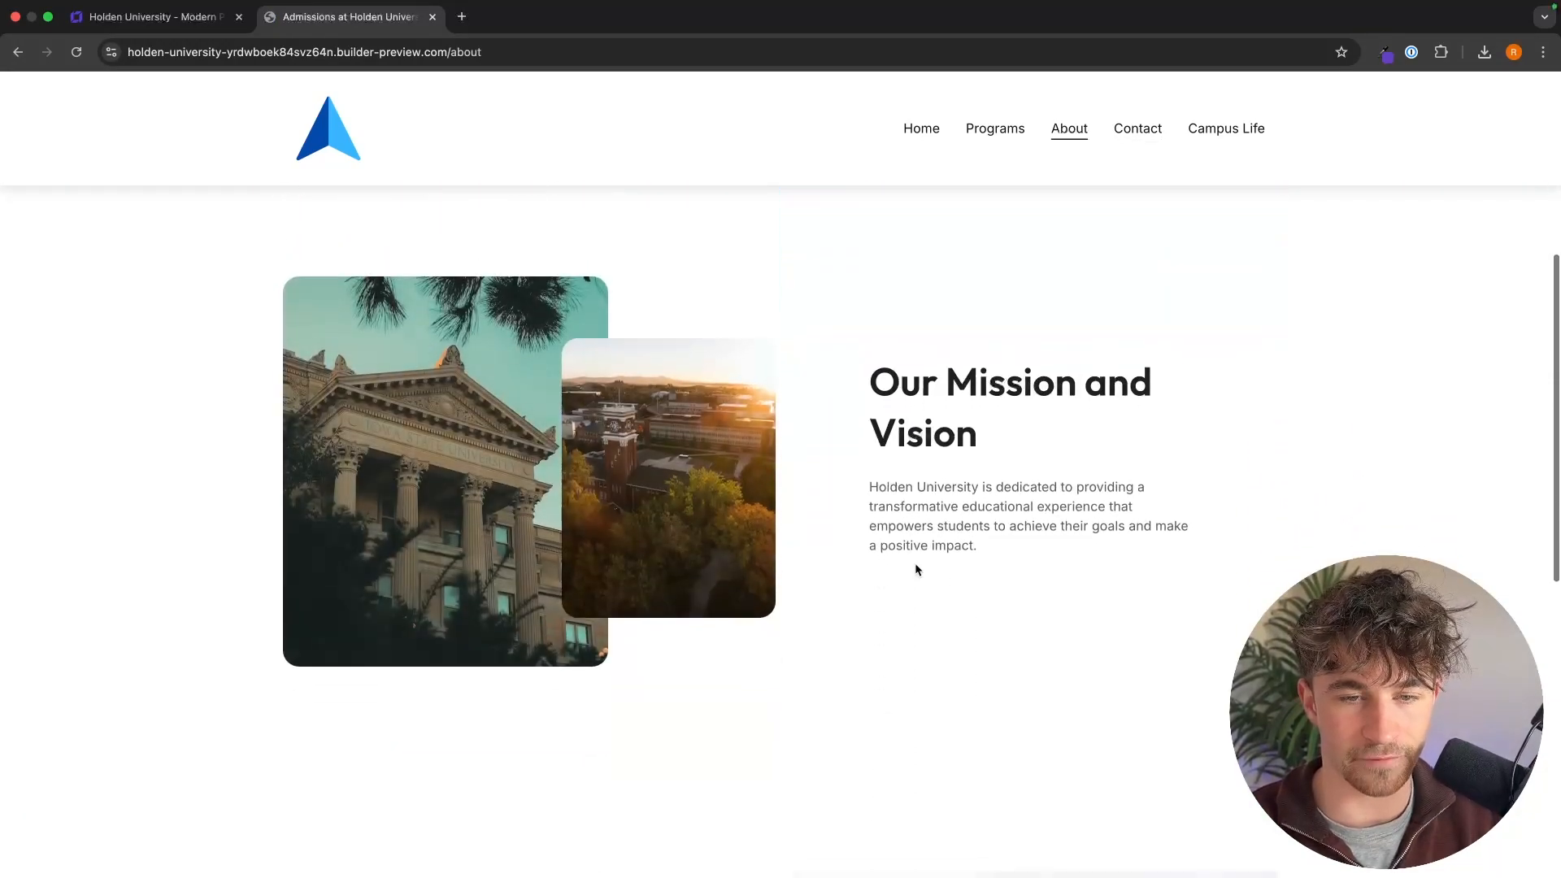
scroll(916, 569, "up", 6)
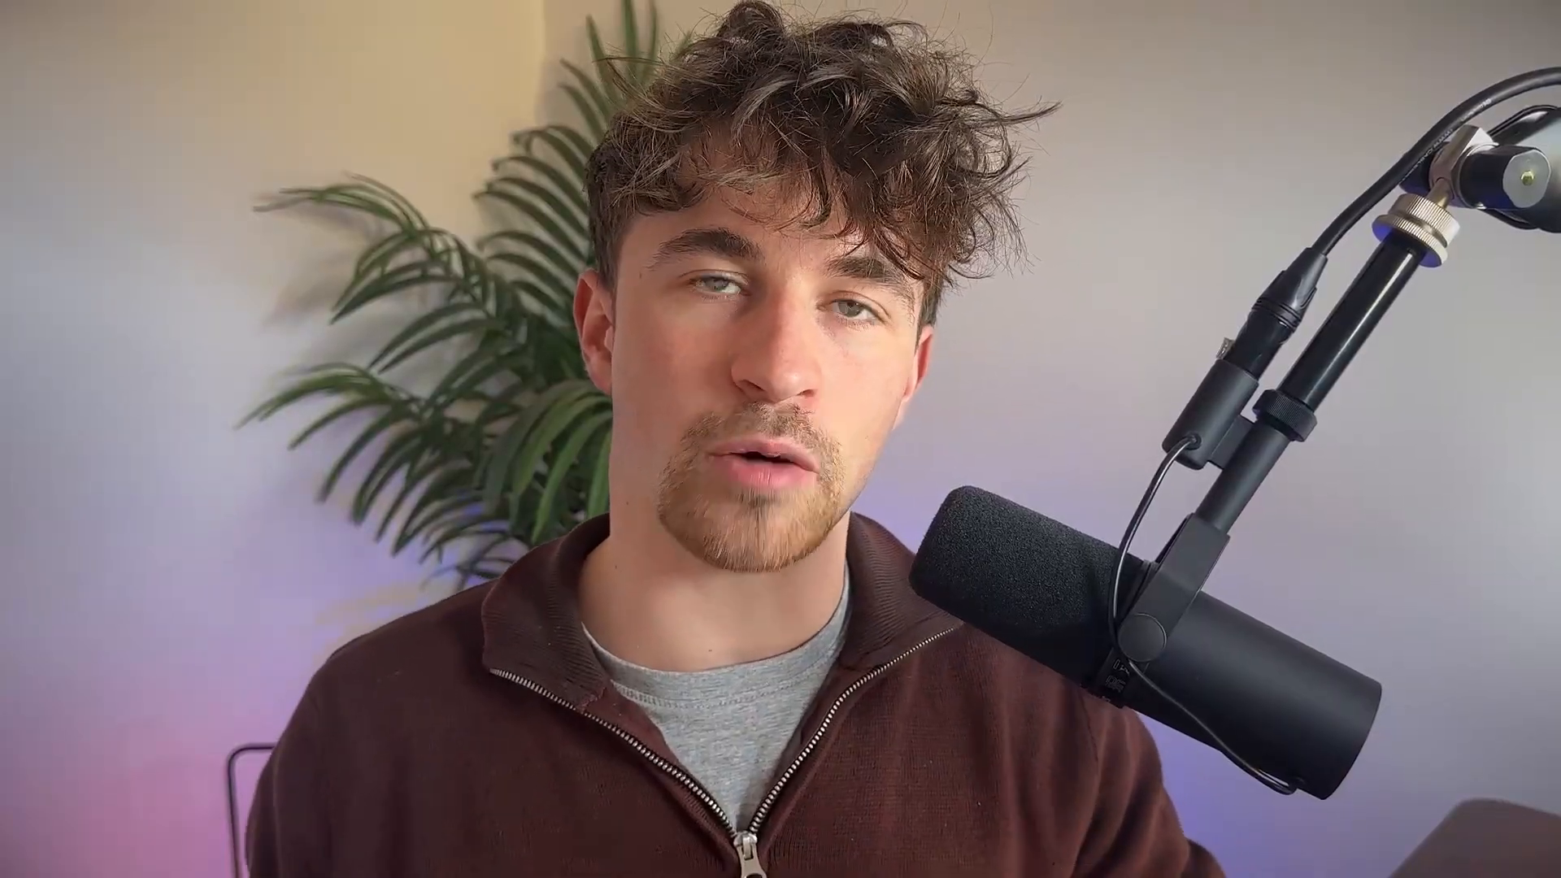